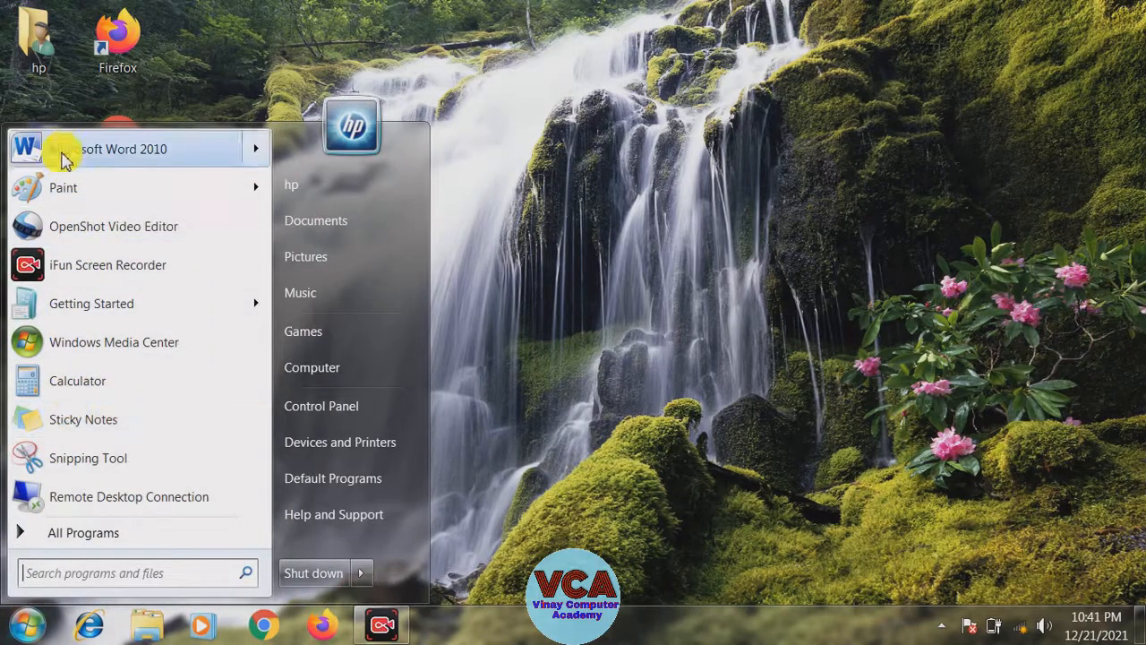
- Start Microsoft Word 2010 with a blank document and dismiss the Office activation wizard
mouse_move(100, 155)
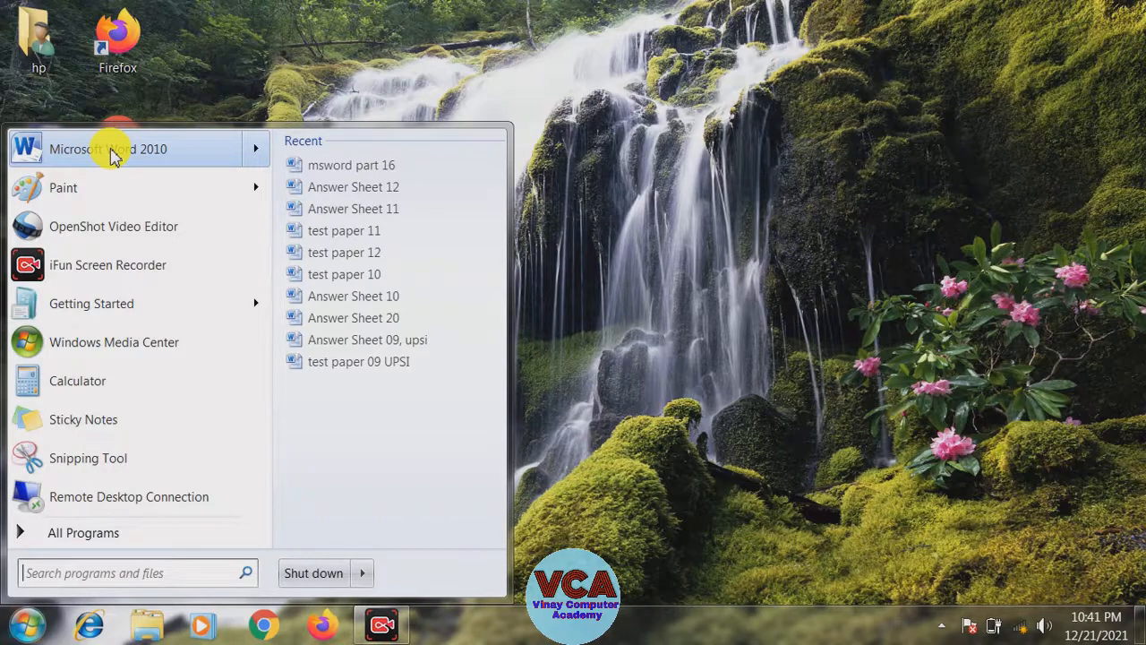
click(111, 152)
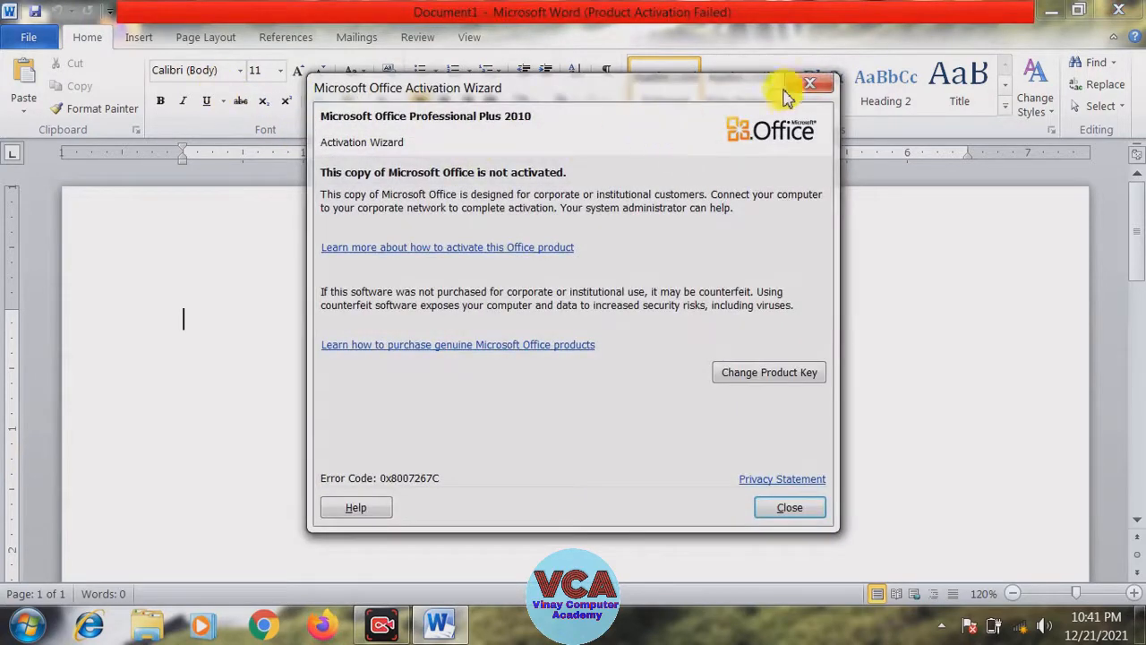
click(794, 87)
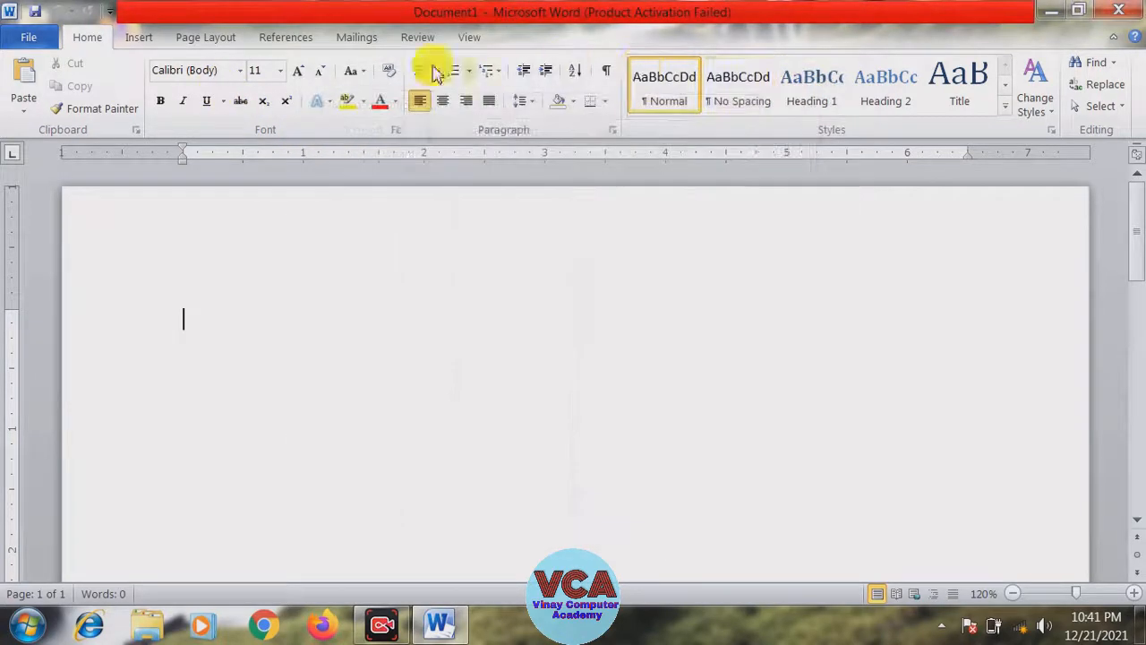
- Fill the blank document with sample paragraphs generated by =rand()
click(199, 40)
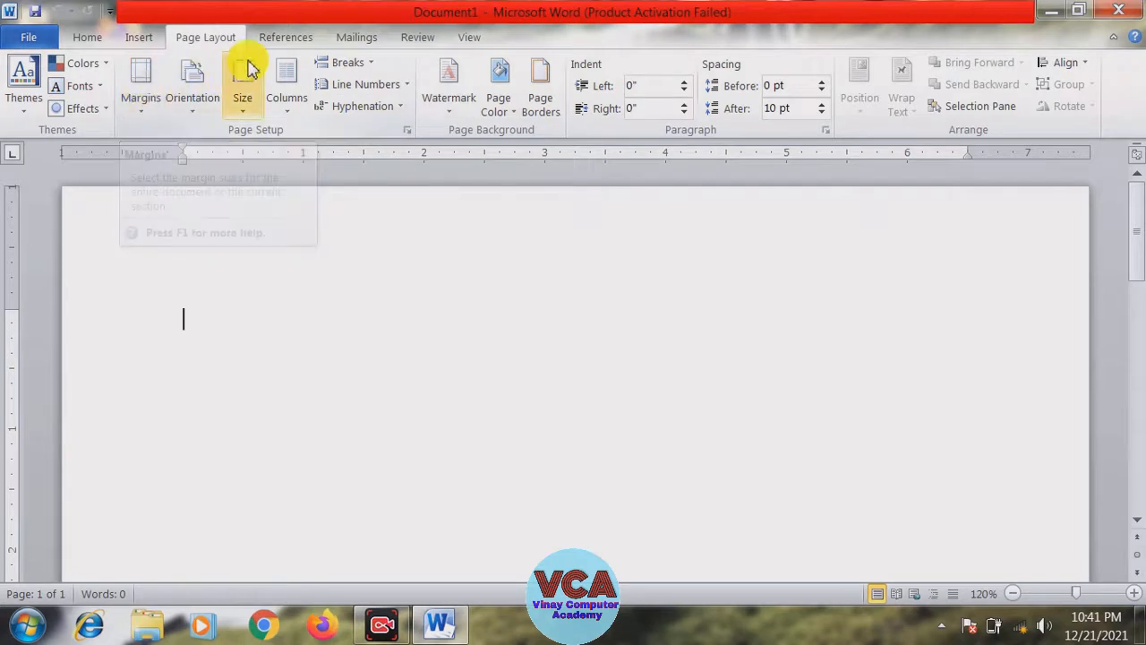
click(285, 38)
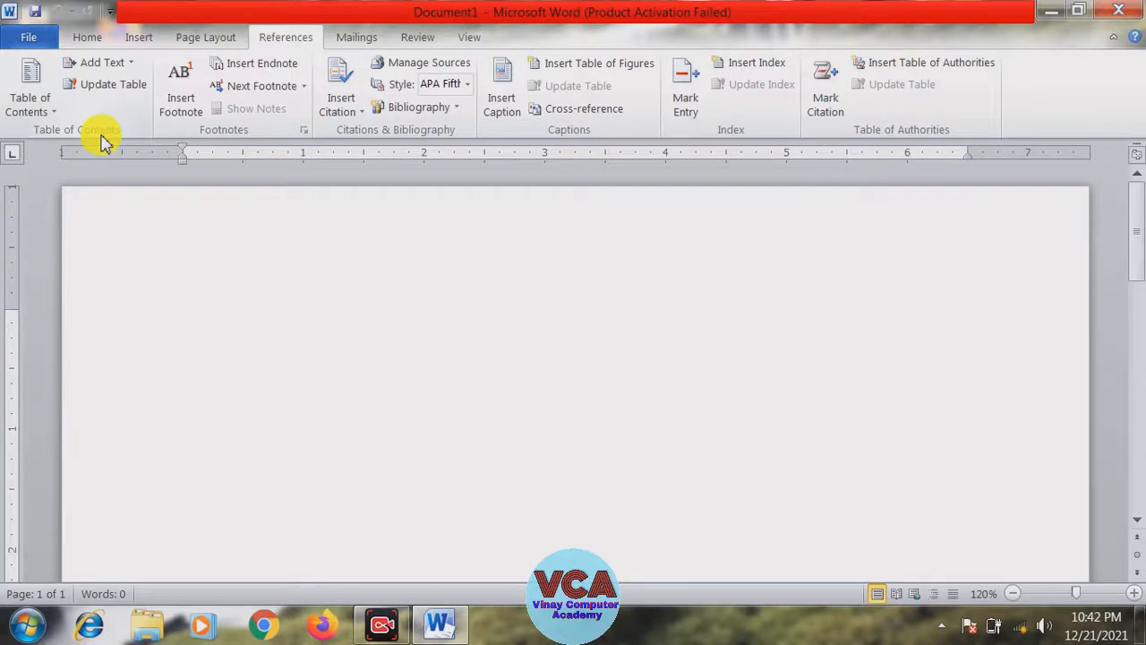
text(=rand()
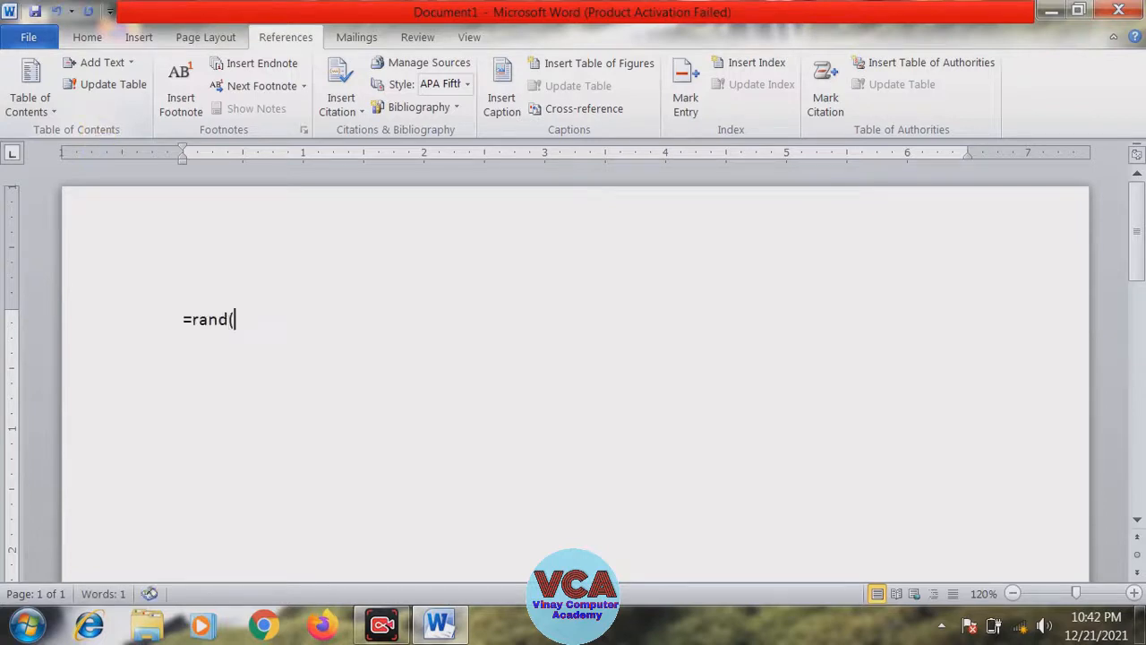
text())
key(Return)
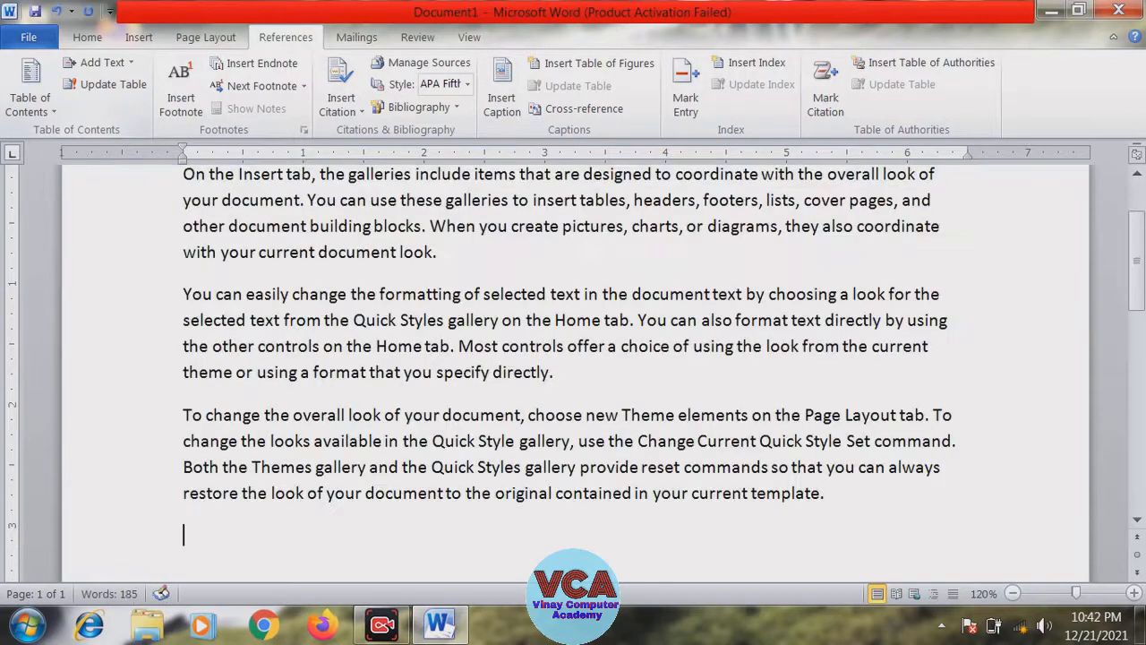
- Enlarge all of the document's text to 14 pt and justify it
scroll(1139, 323, up, 2)
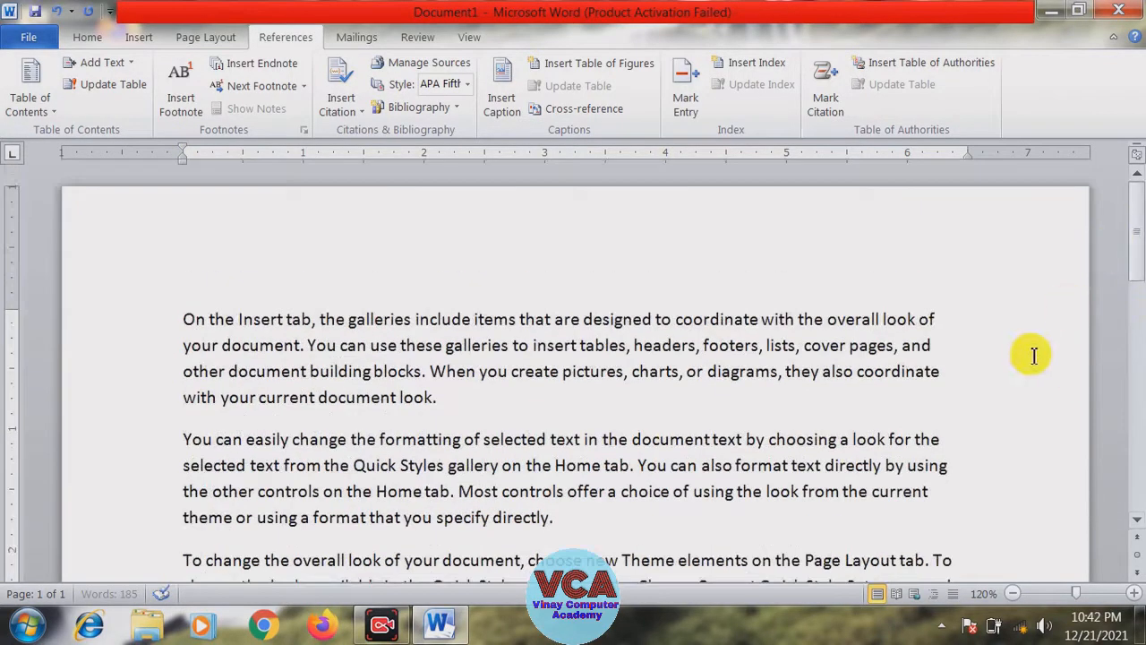
key(ctrl+a)
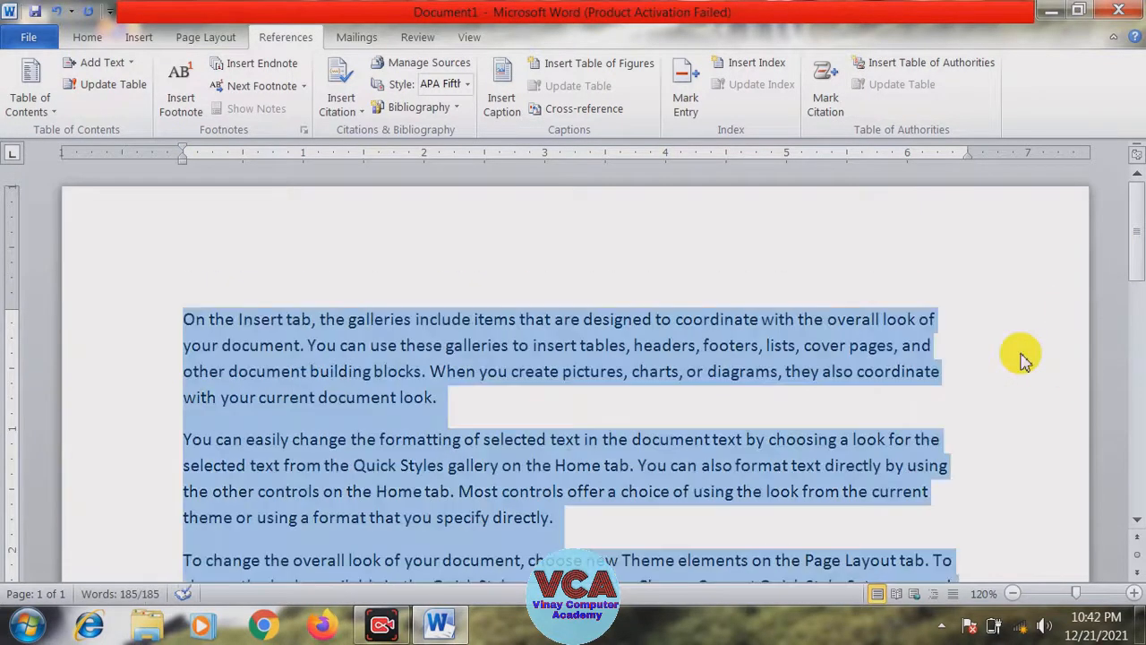
key(ctrl+shift+period)
key(ctrl+shift+period)
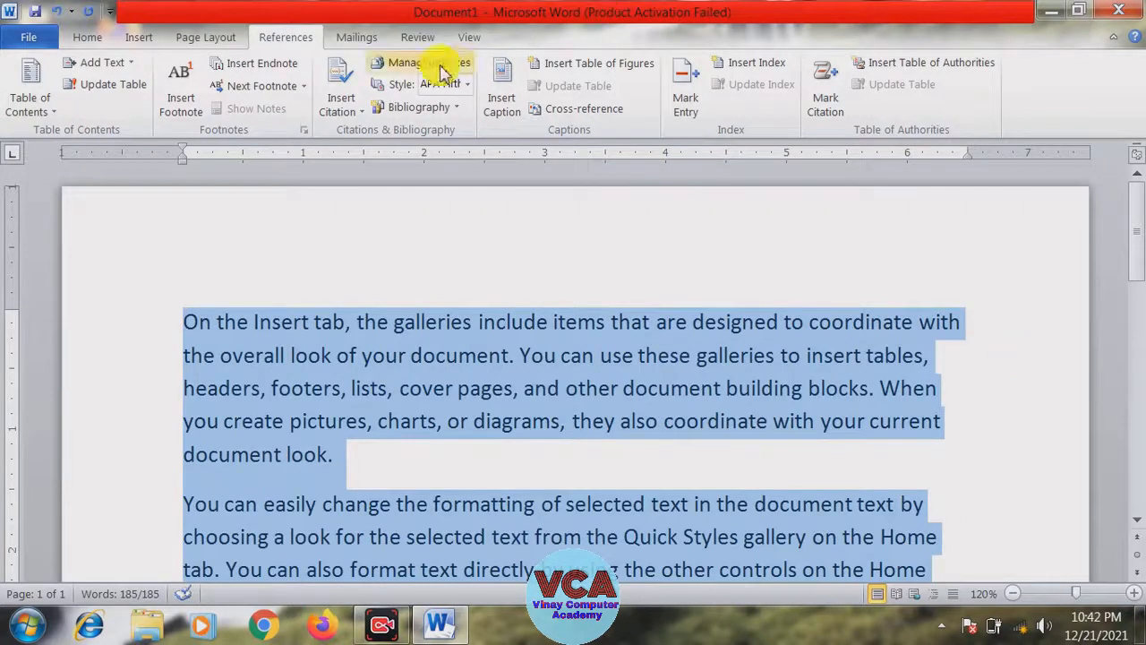
click(86, 38)
click(491, 102)
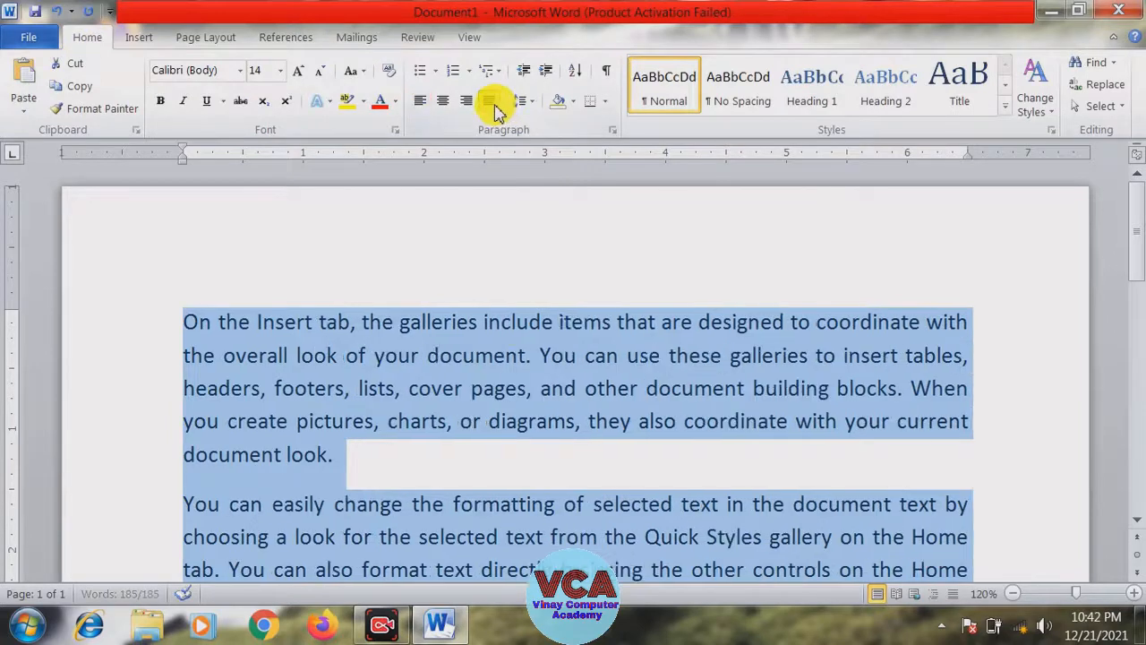
click(788, 359)
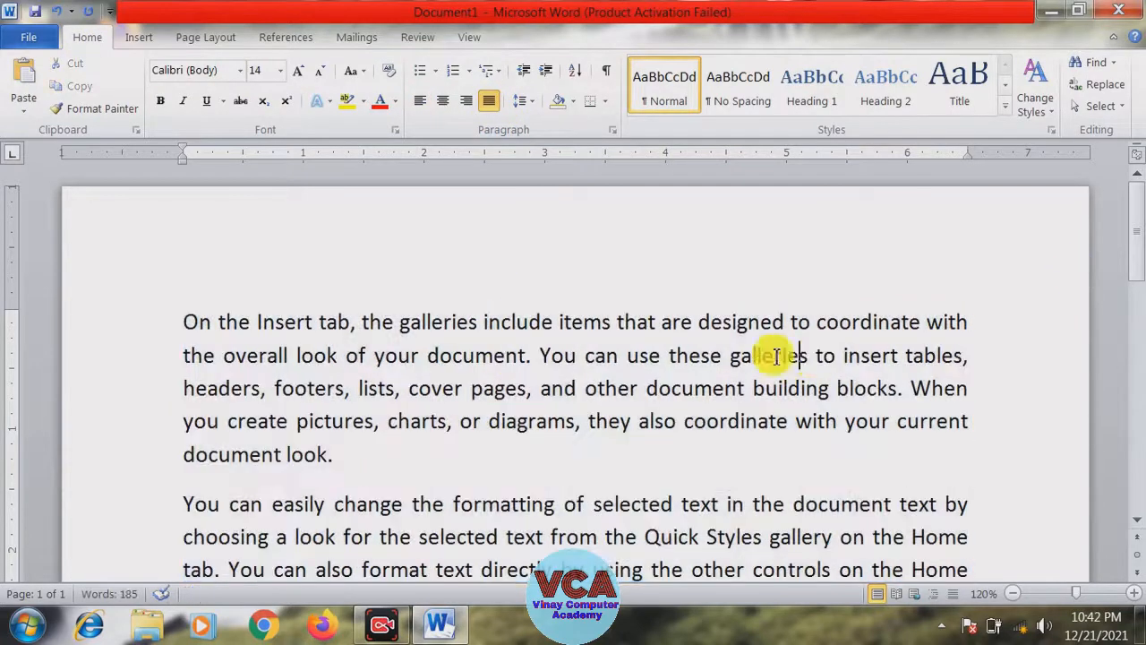
- Copy the whole text and paste it repeatedly below until the document runs to four pages
drag(1126, 277, 1070, 302)
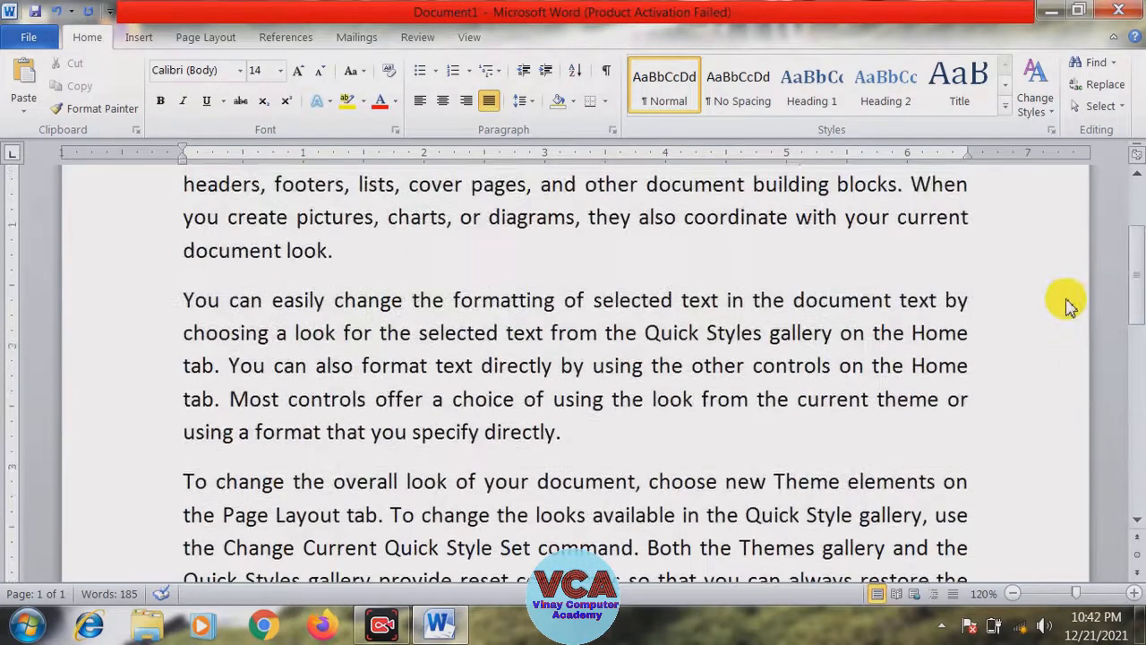
key(ctrl+a)
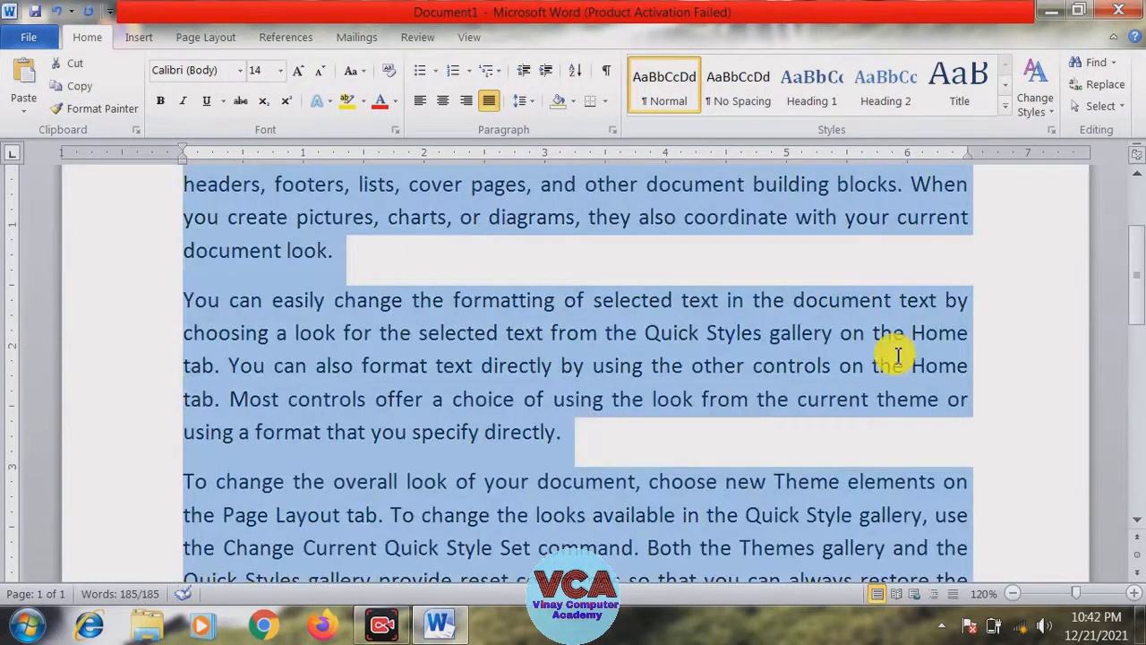
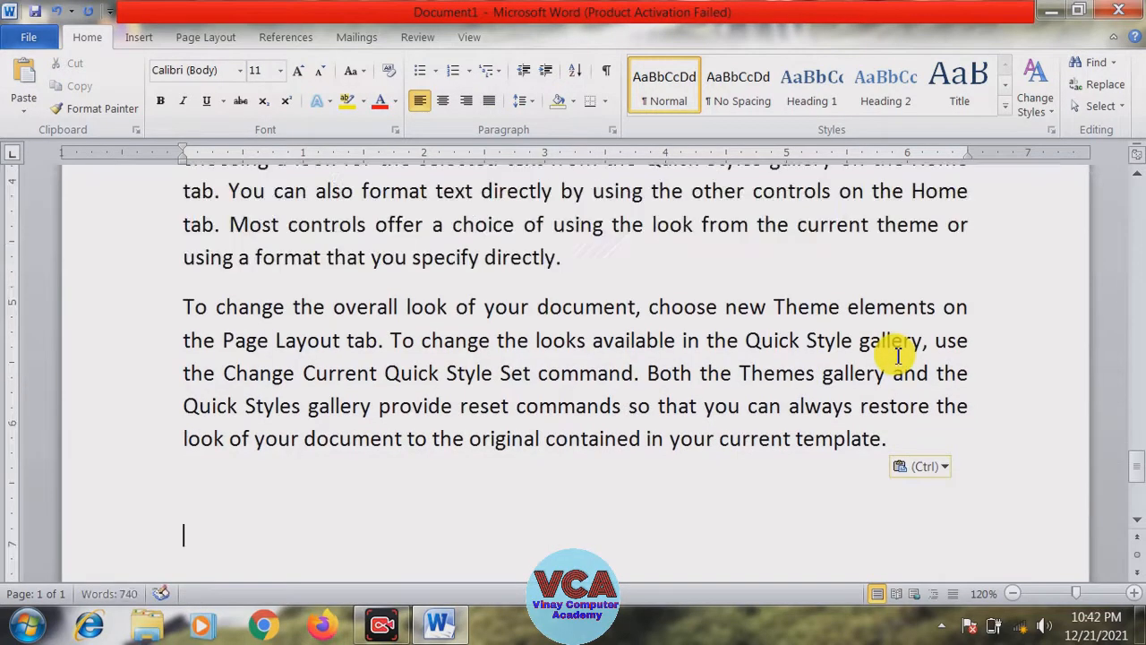
key(ctrl+v)
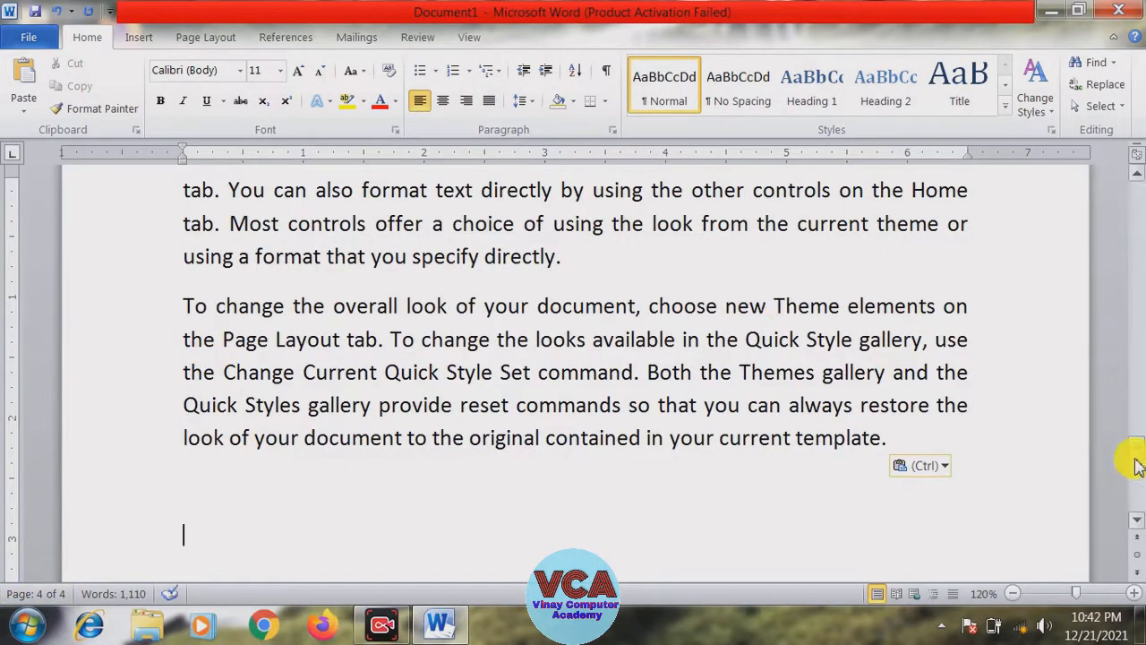
- Add the heading "What is Computer:-" on its own line above the document's first paragraph
drag(1134, 460, 1134, 192)
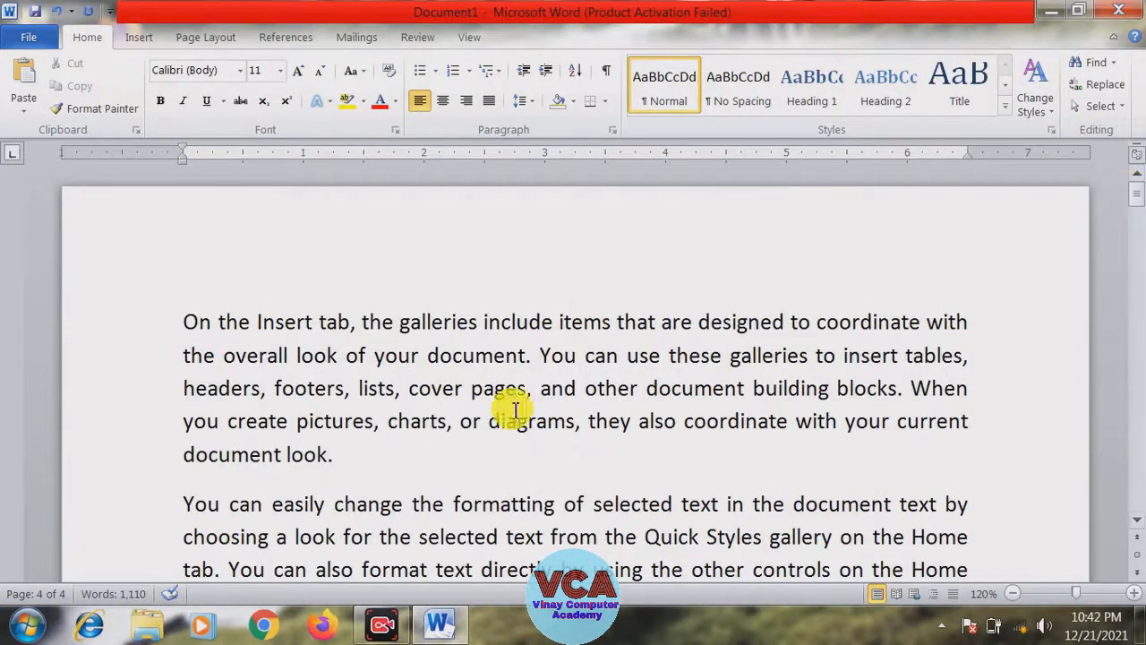
click(185, 324)
key(Return)
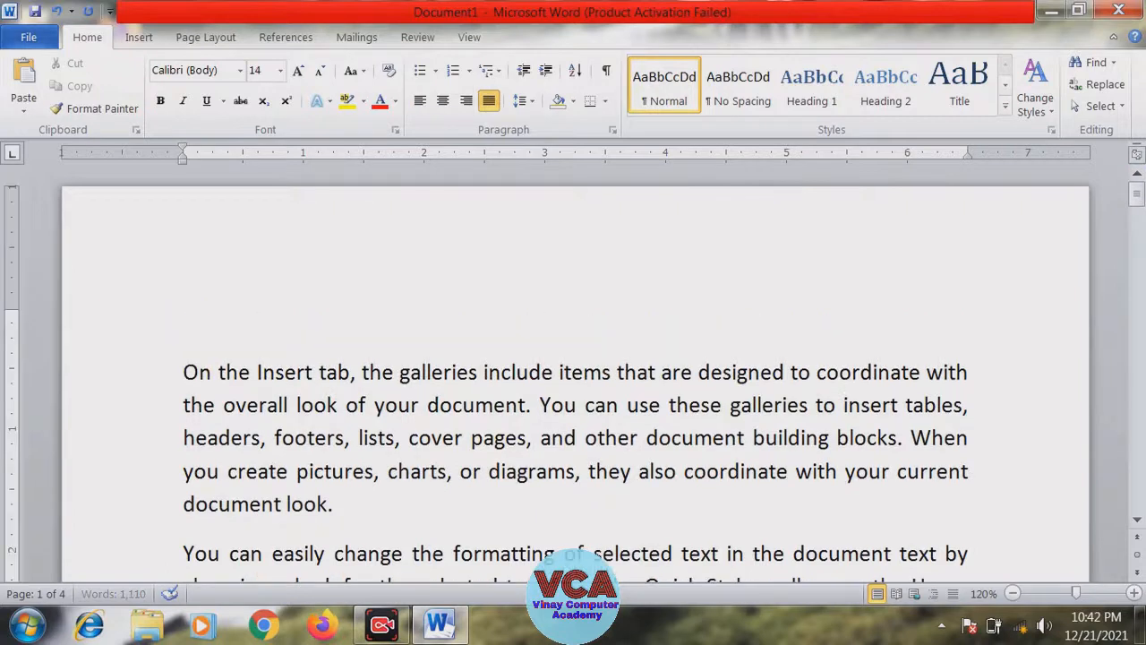
click(205, 322)
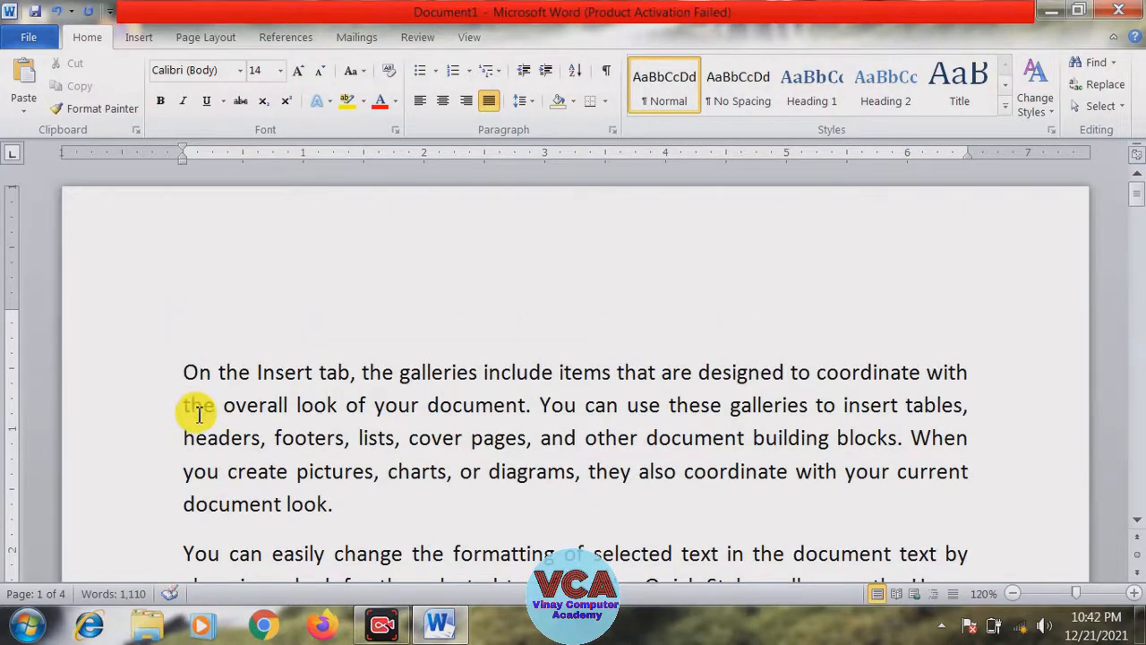
text(What)
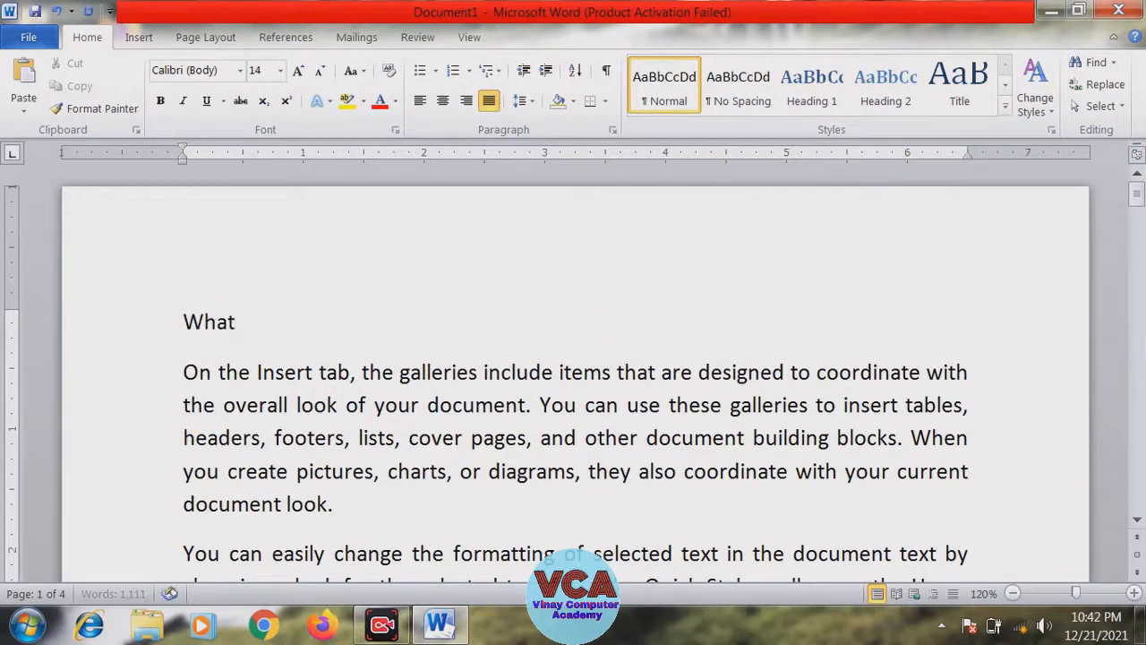
text( is Computer:-)
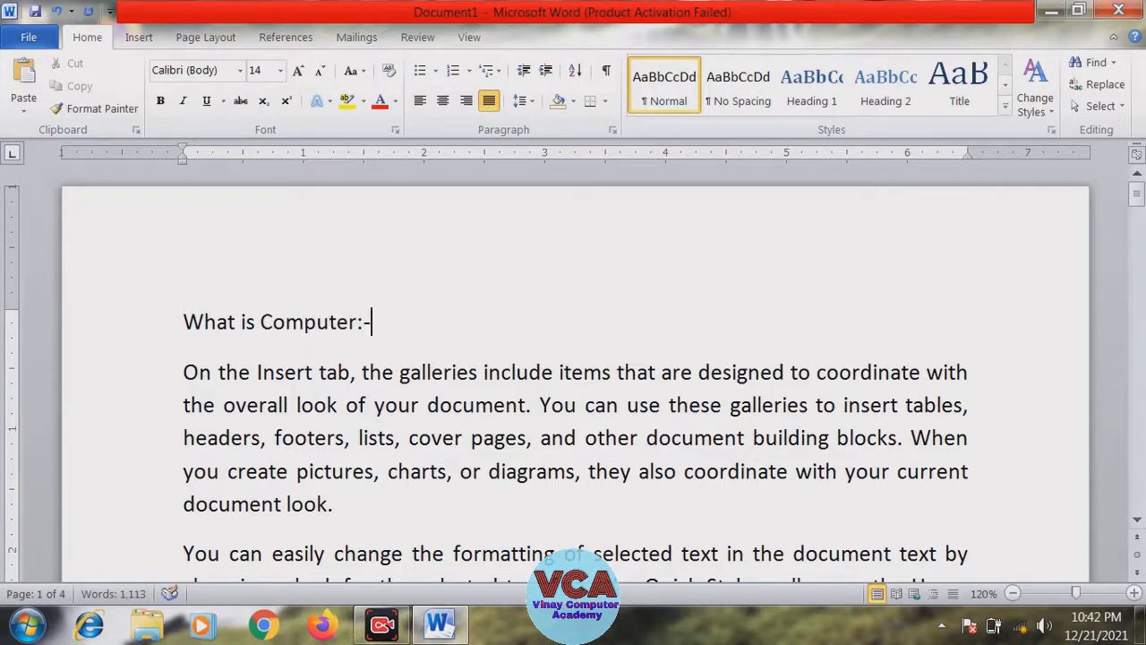
- Indent the first line of the first body paragraph by about 1.5 inches, level with the heading's end
click(223, 396)
click(239, 375)
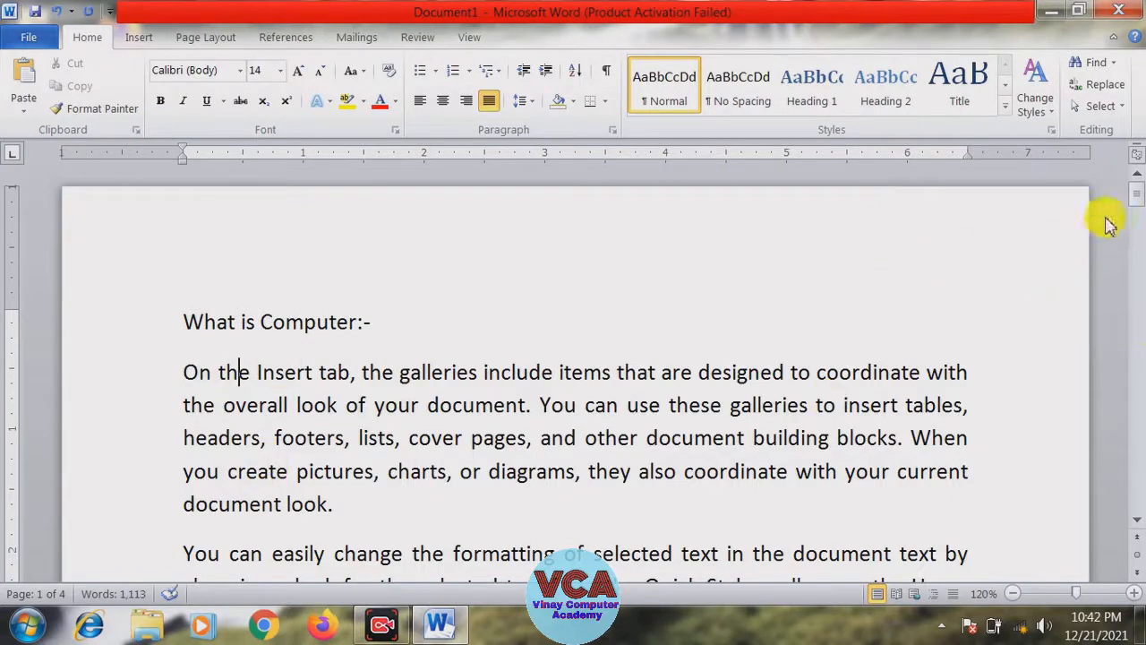
click(287, 373)
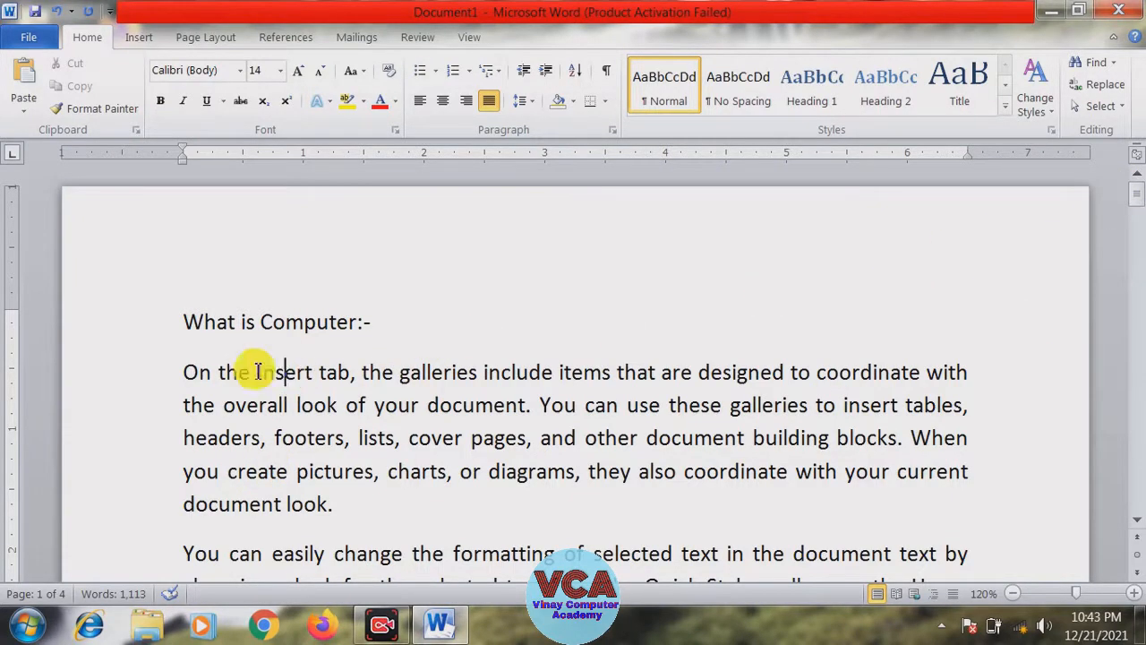
drag(185, 151, 372, 170)
- Remove the space after the "What is Computer:-" heading paragraph
click(383, 332)
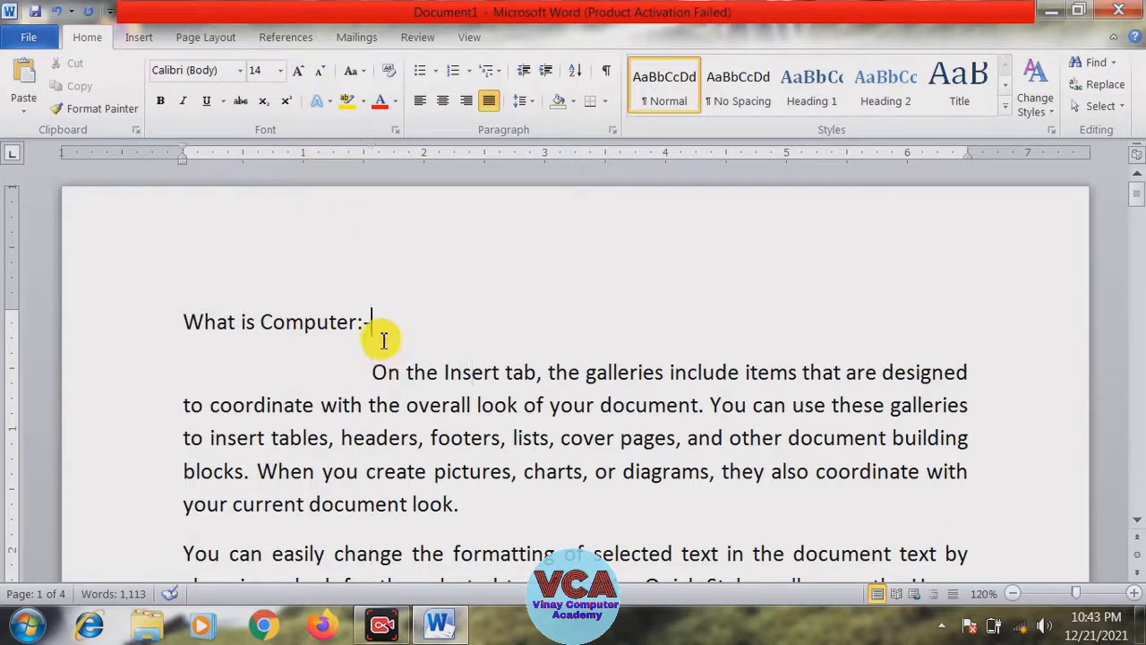
drag(383, 338, 358, 320)
click(522, 103)
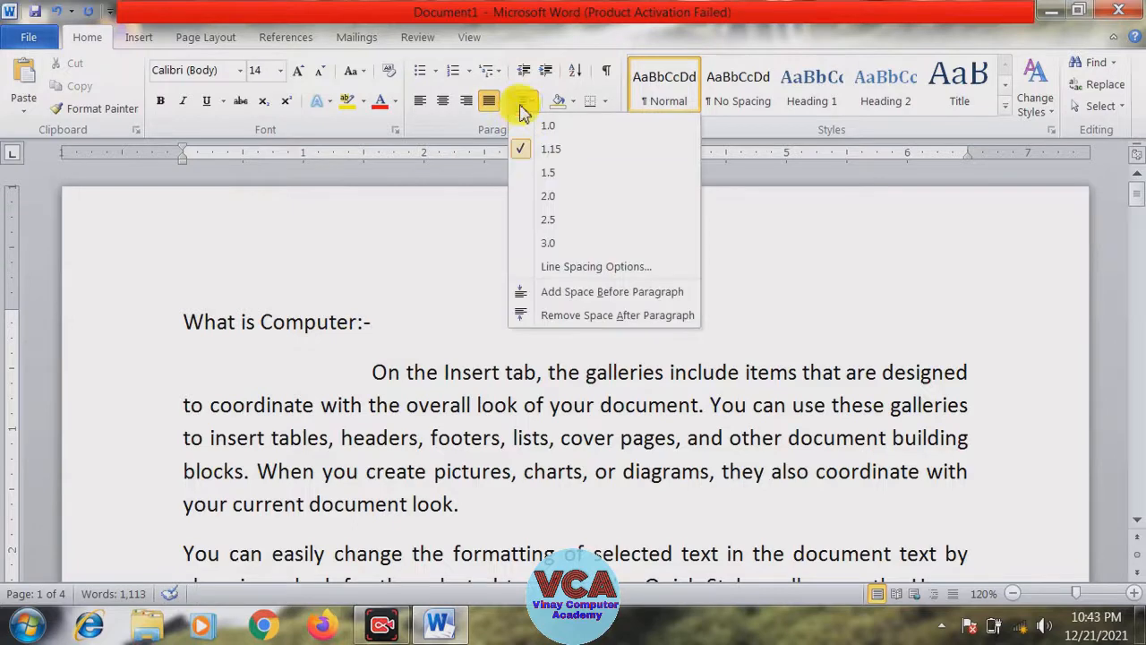
click(555, 318)
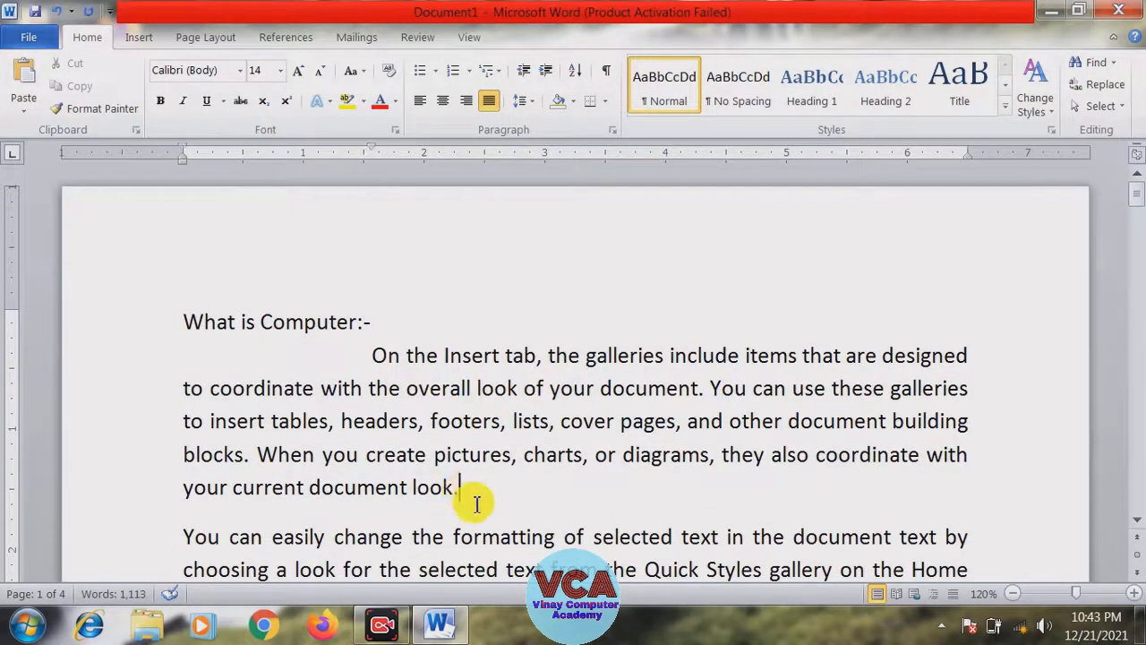
- Copy the "What is Computer:-" heading above the second body paragraph and reword it as "What is DBMS:-"
click(186, 536)
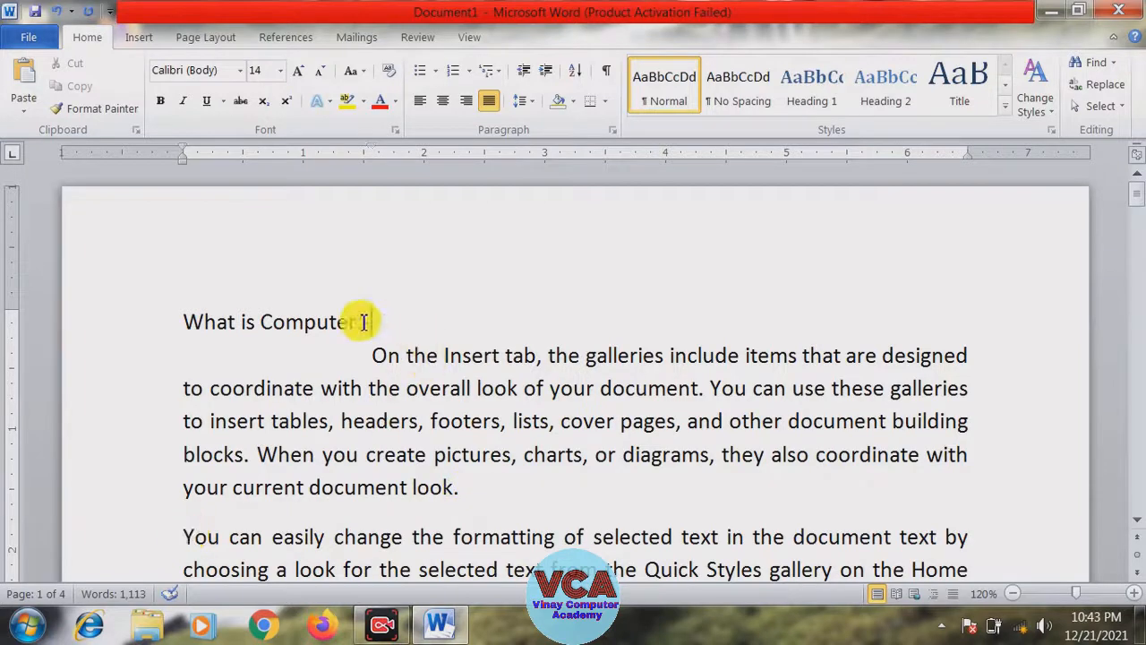
drag(371, 320, 224, 319)
key(ctrl+c)
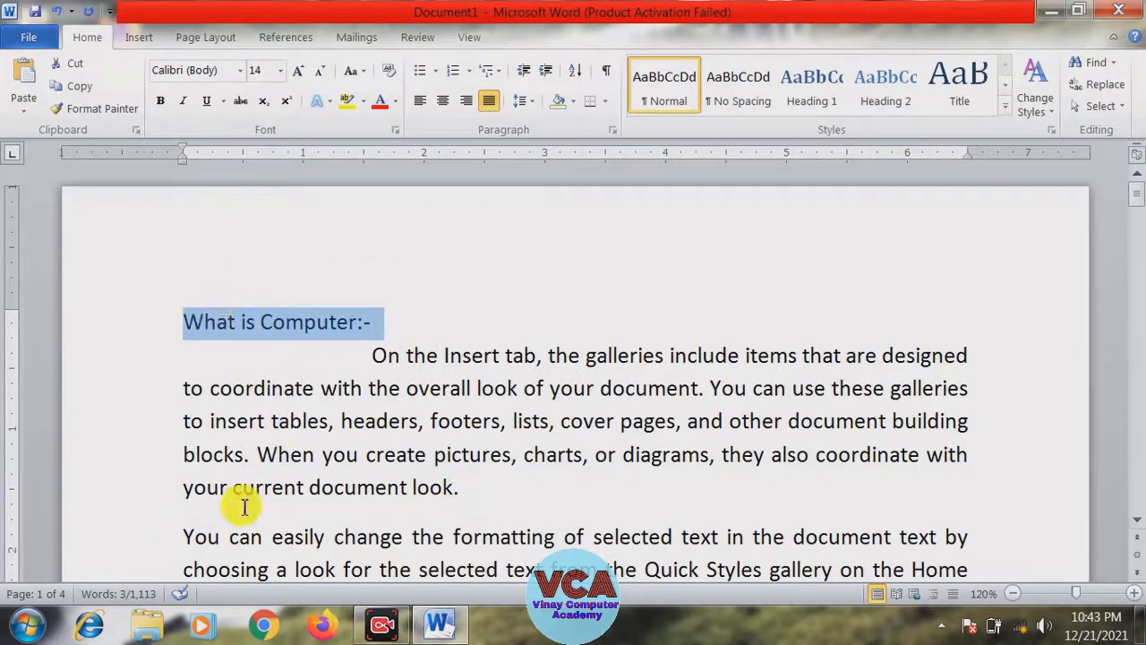
click(179, 532)
key(Return)
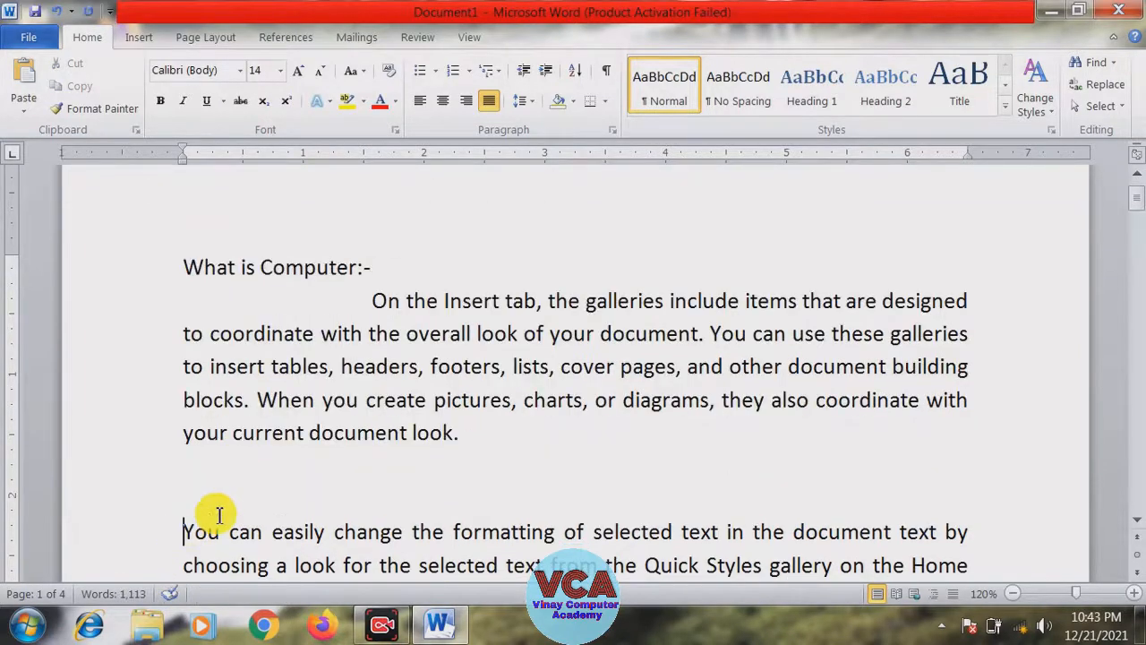
key(ctrl+v)
key(Delete)
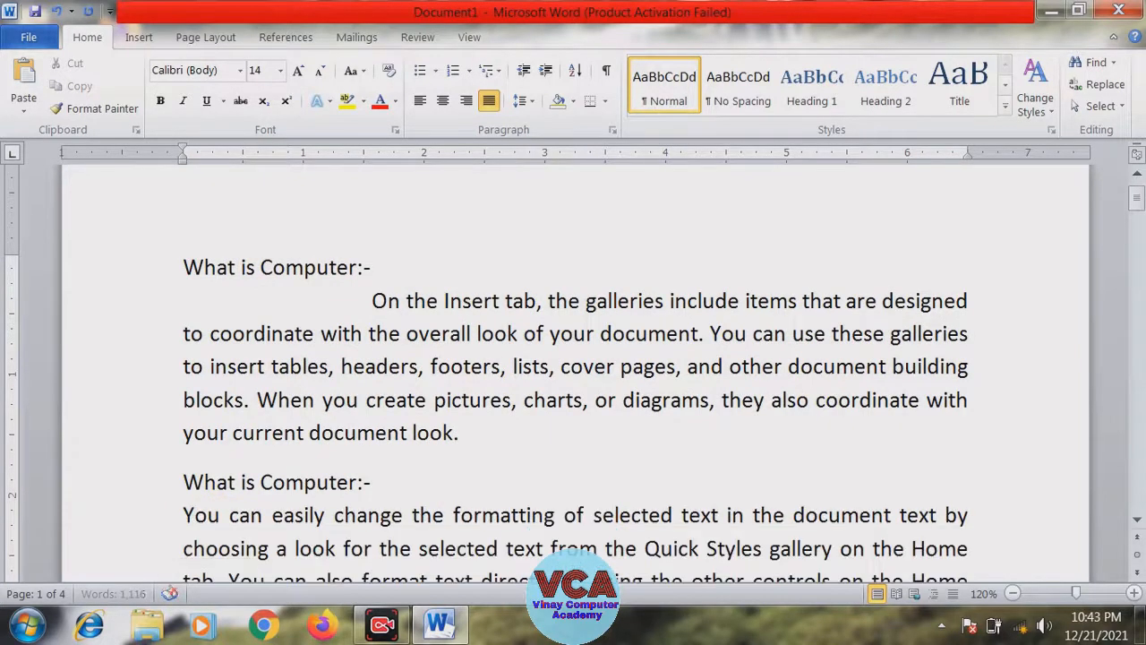
drag(358, 482, 268, 480)
text(DBMS)
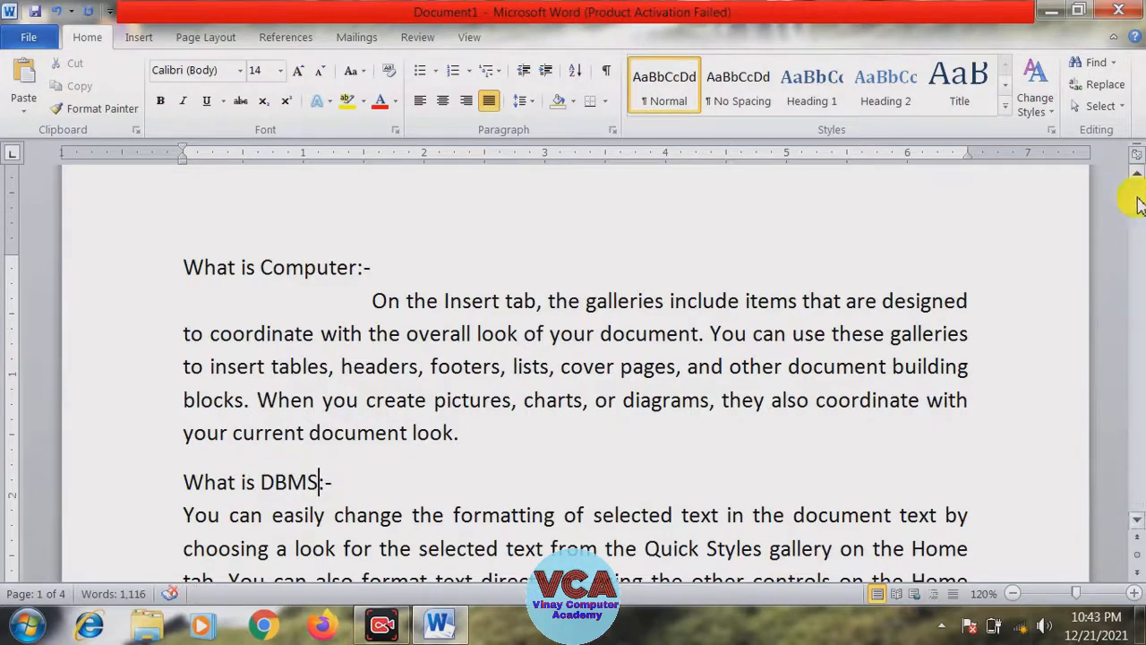
- Paste the copied "What is Computer:-" heading above the third body paragraph and reword it as "What is Internet:-"
drag(1136, 197, 1140, 223)
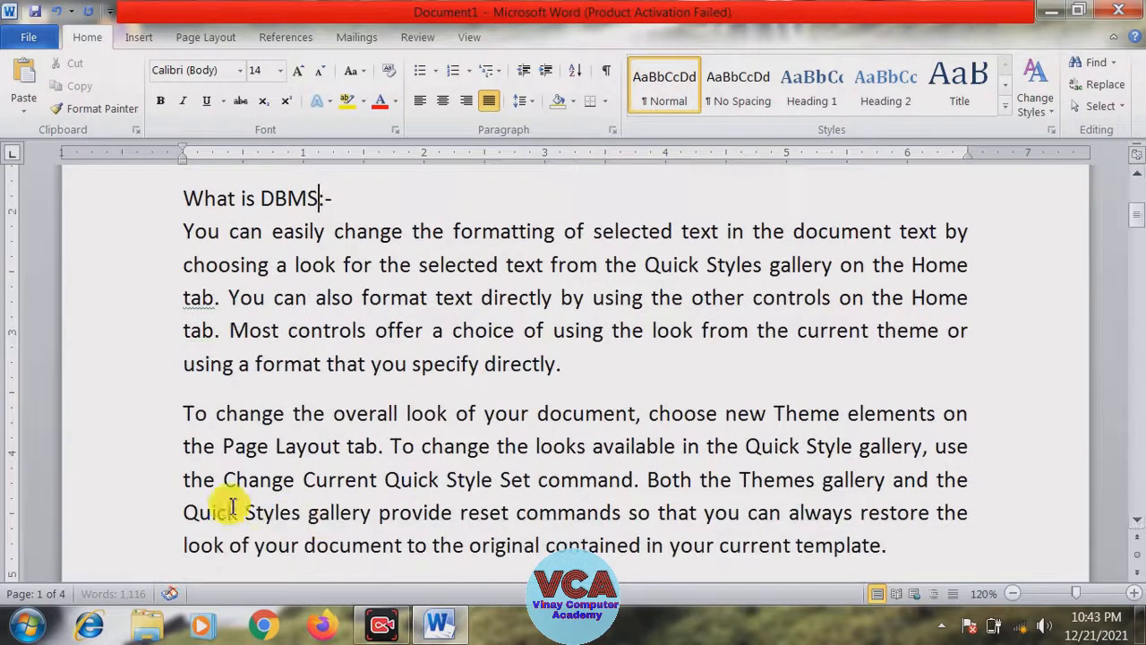
click(188, 418)
key(Return)
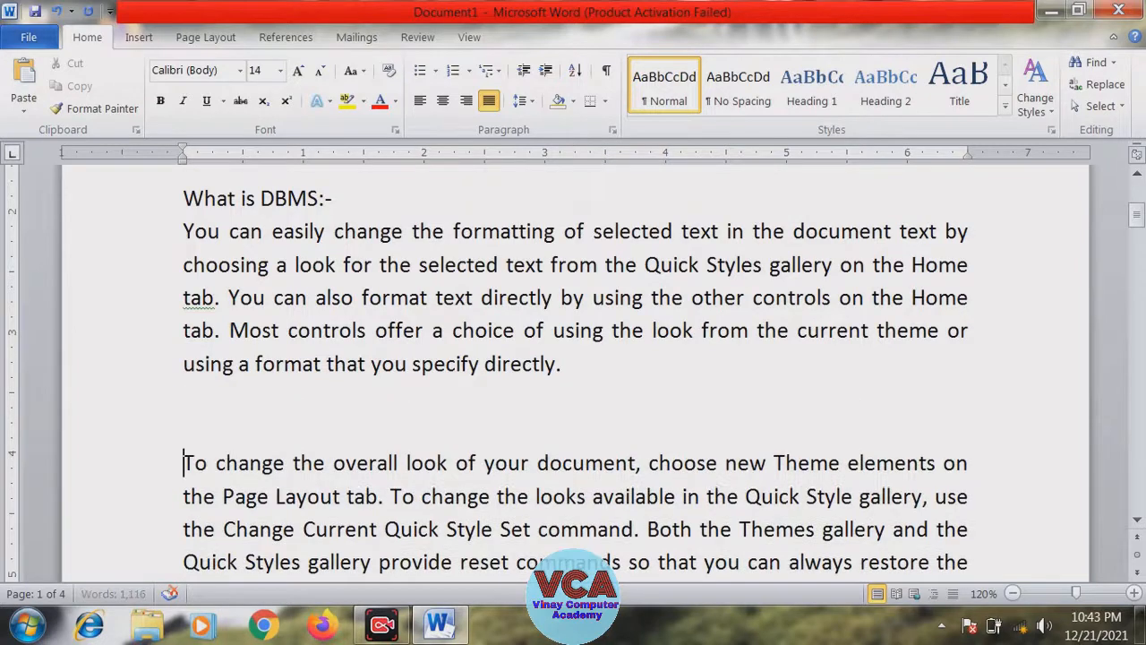
click(205, 435)
key(ctrl+v)
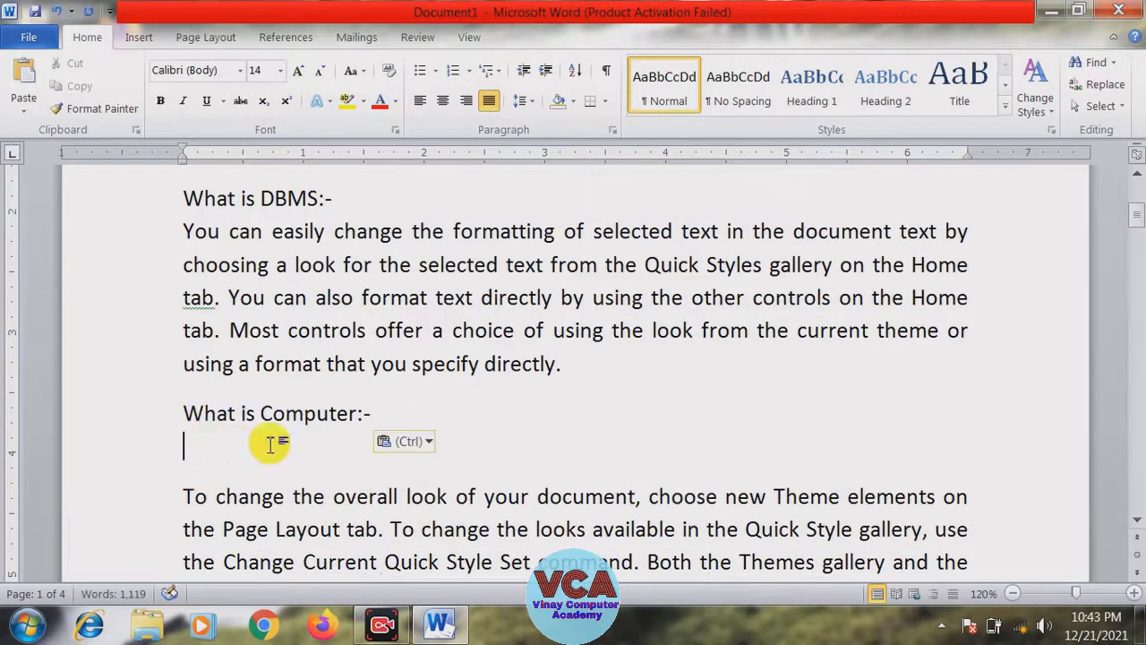
key(Delete)
drag(357, 414, 268, 414)
text(i)
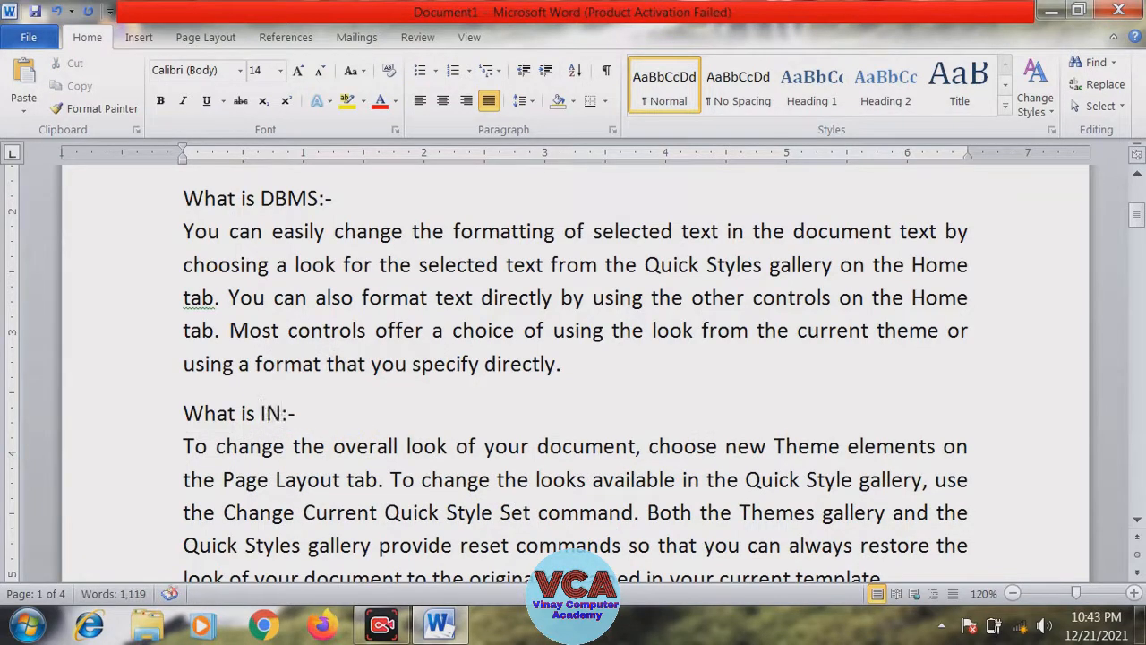
key(BackSpace)
text(nternet)
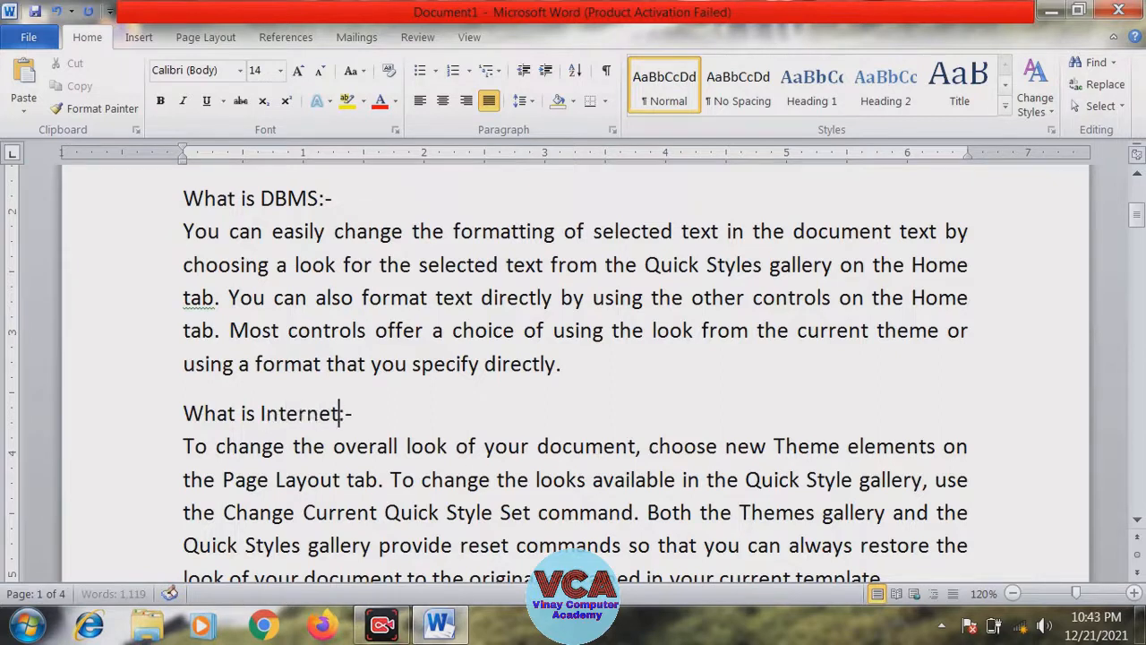
- Indent the first lines of the paragraphs under "What is Internet:-" and "What is DBMS:-" by about 1.4 inches
click(272, 484)
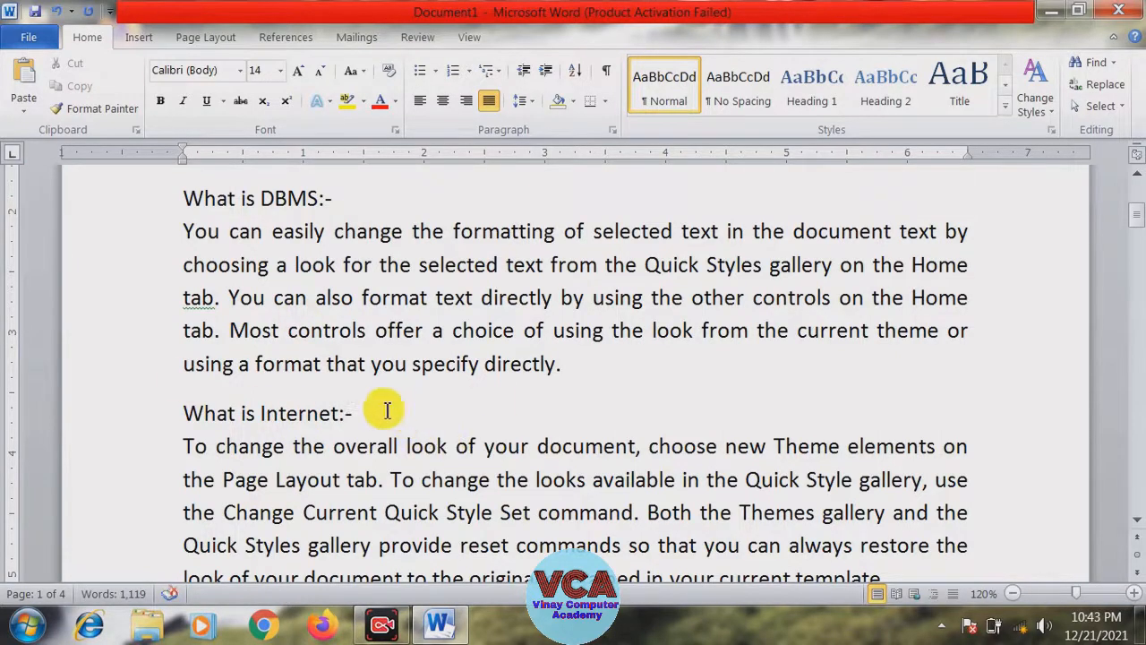
click(276, 446)
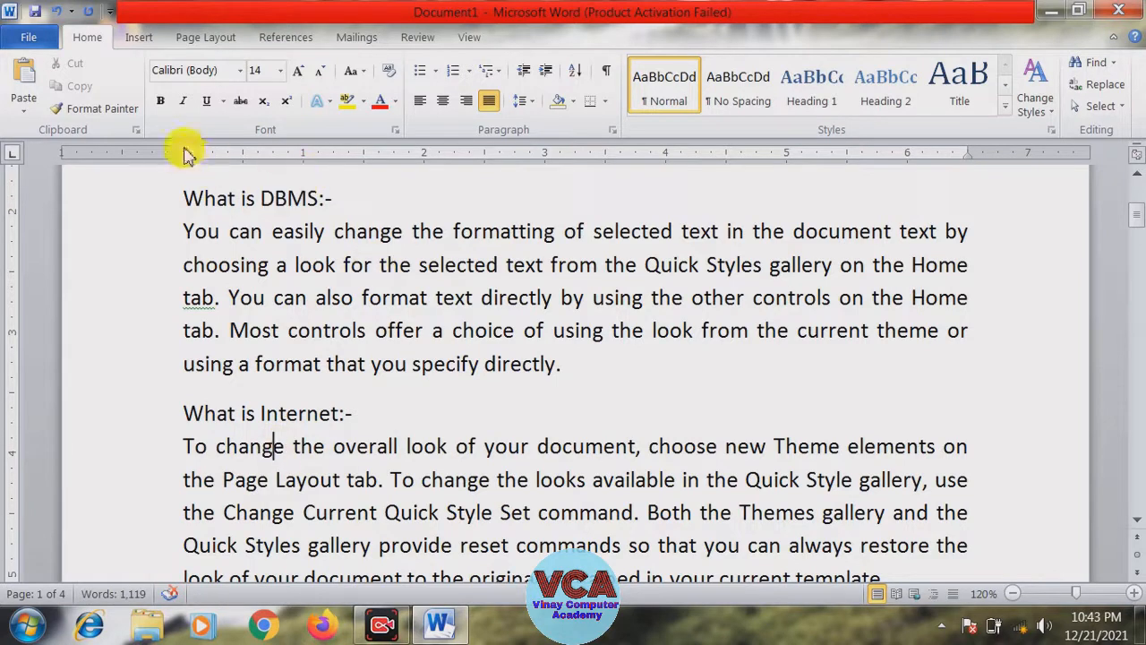
drag(185, 152, 355, 179)
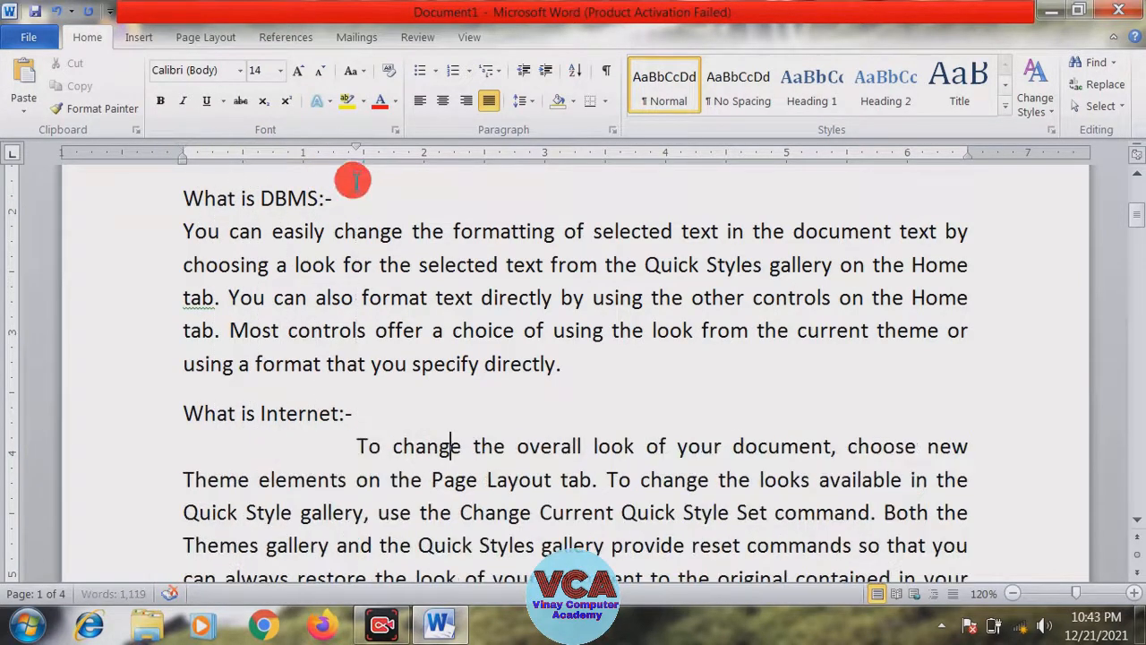
click(265, 235)
drag(188, 150, 350, 172)
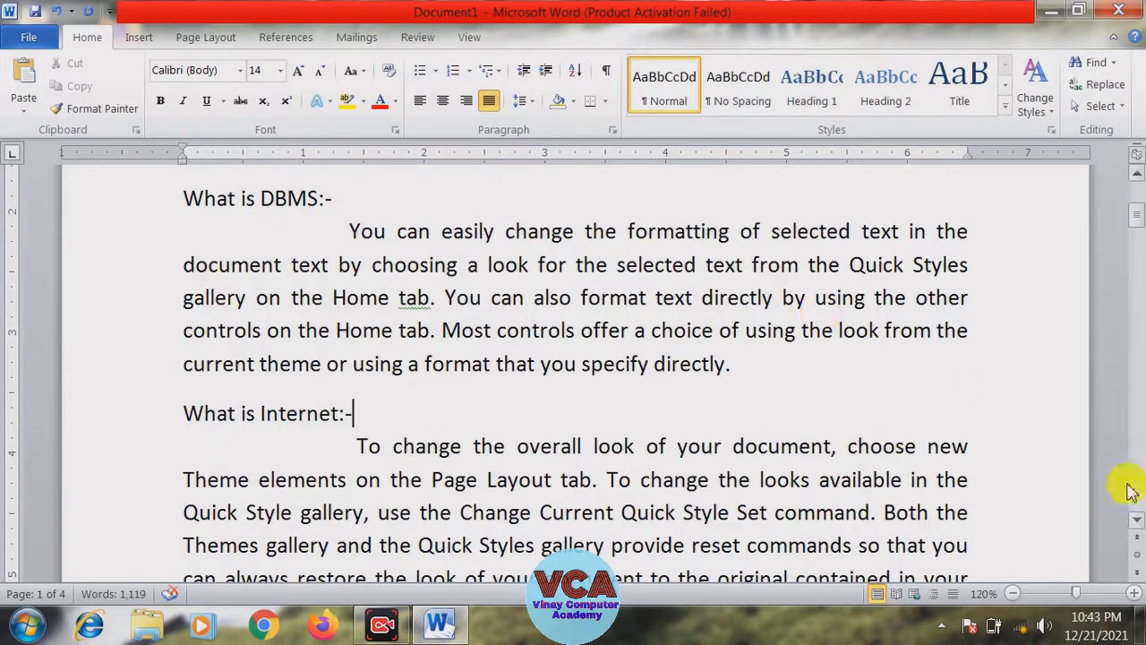
- Insert a page break before the "On the Insert tab" paragraph following the Internet section and add a centred "Chapter-2" heading above it
mouse_move(1132, 224)
mouse_down()
mouse_move(1139, 210)
mouse_move(1143, 256)
mouse_move(1136, 204)
mouse_move(1136, 239)
mouse_up()
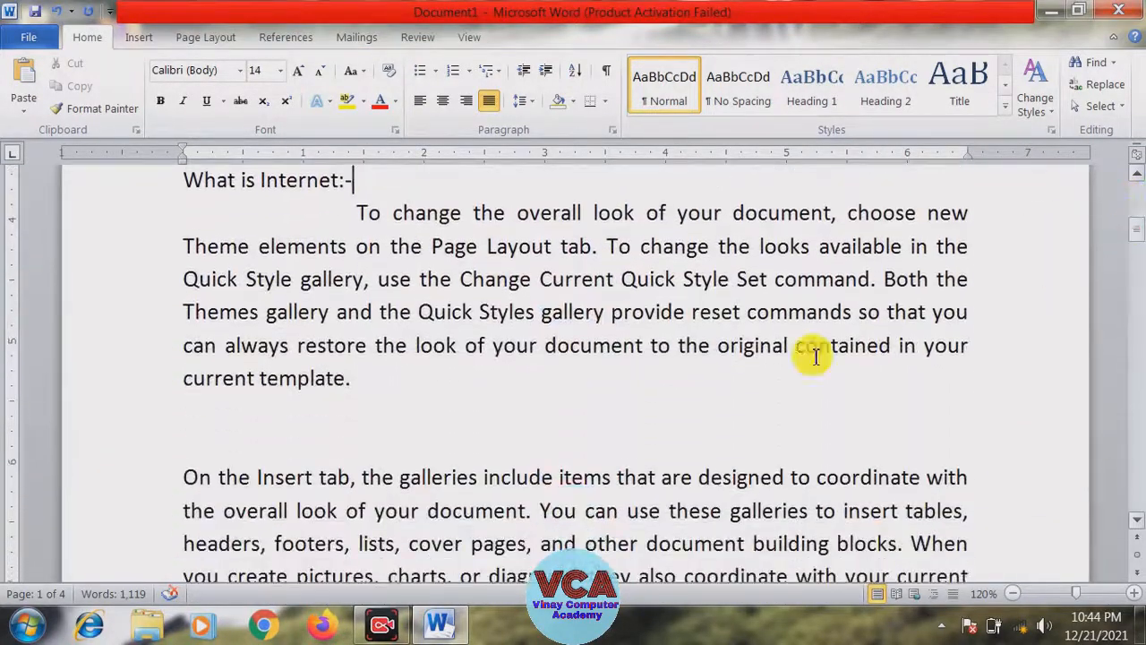
click(182, 475)
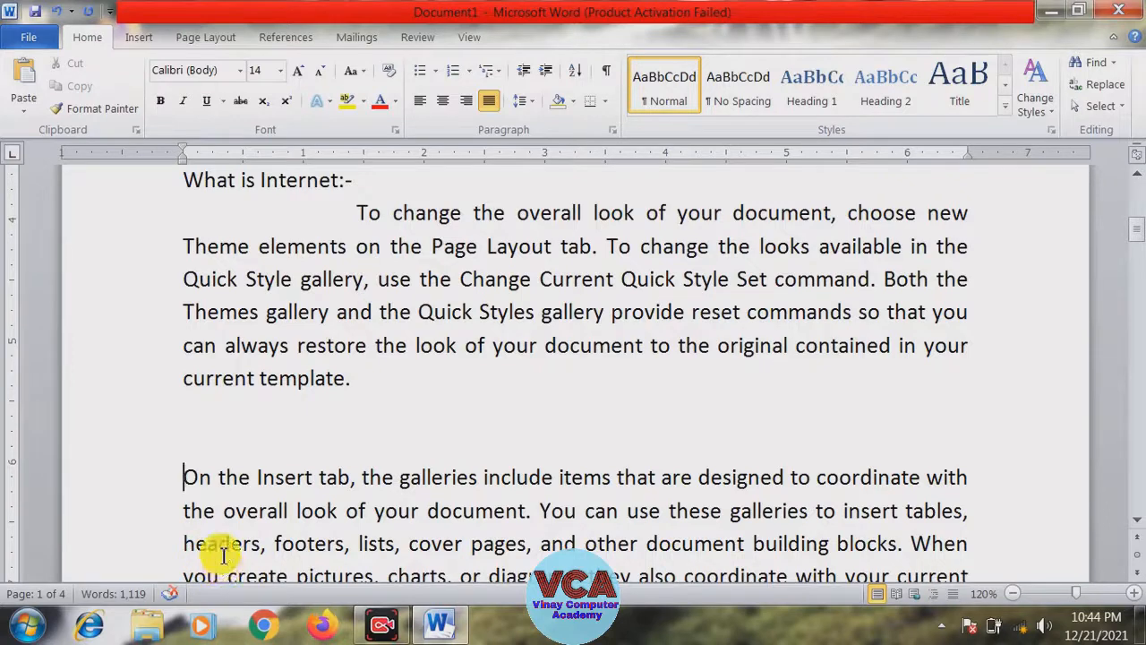
key(ctrl+Return)
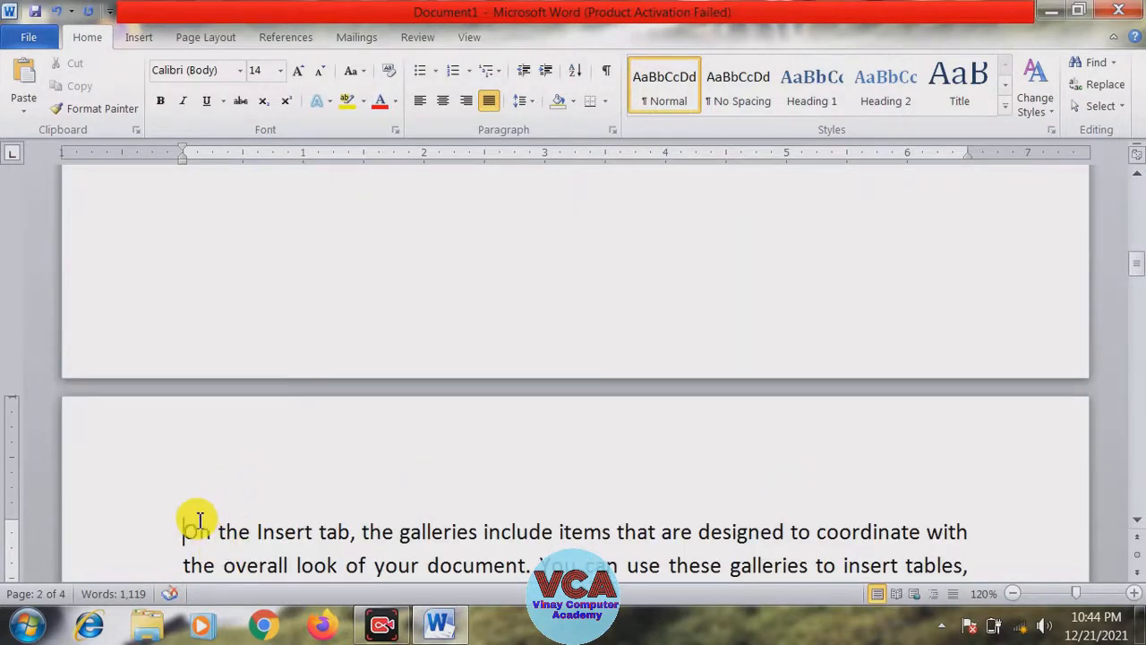
key(Return)
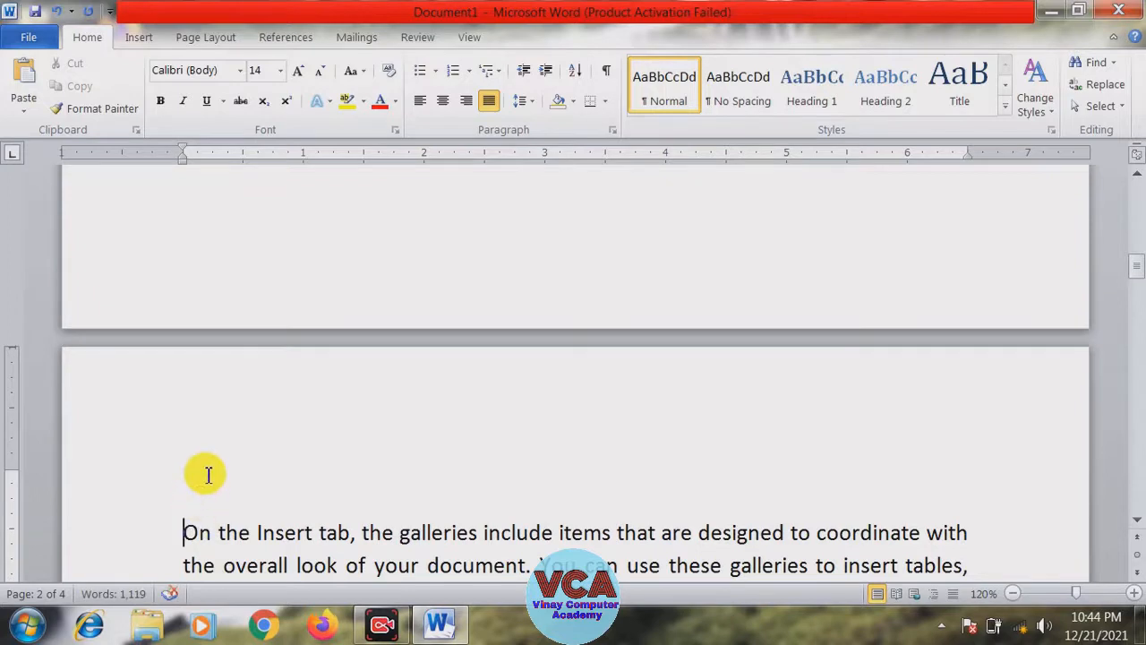
click(448, 103)
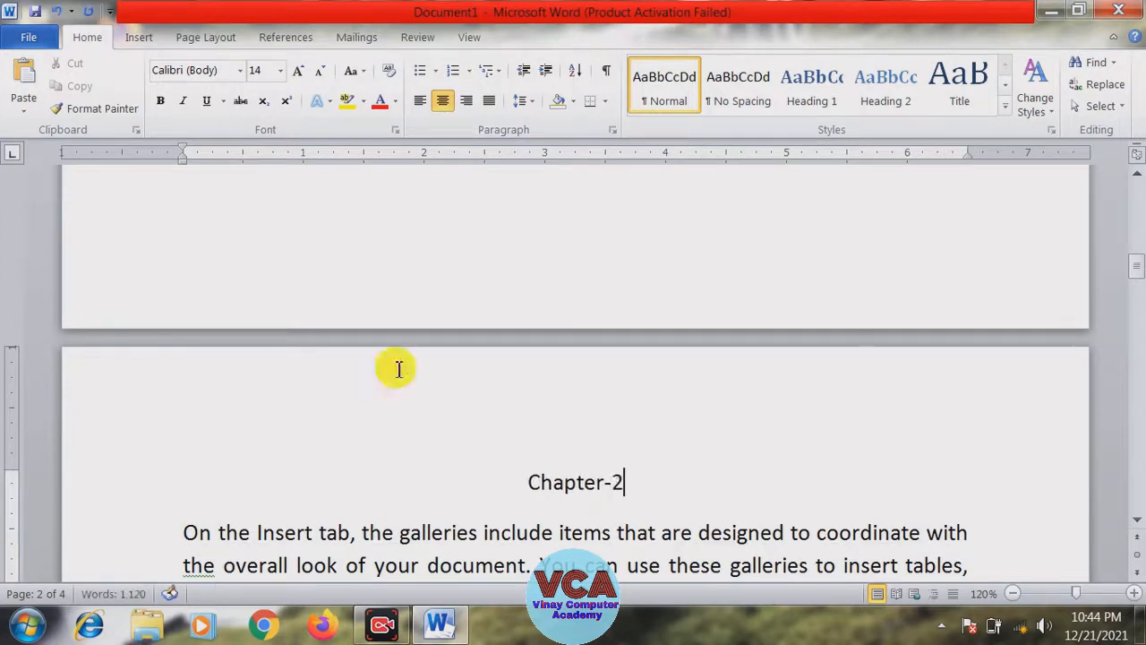
- Copy the "Chapter-2" heading onto a new page started before the next "On the Insert tab" paragraph and renumber it "Chapter-3"
drag(636, 484, 541, 482)
key(ctrl+c)
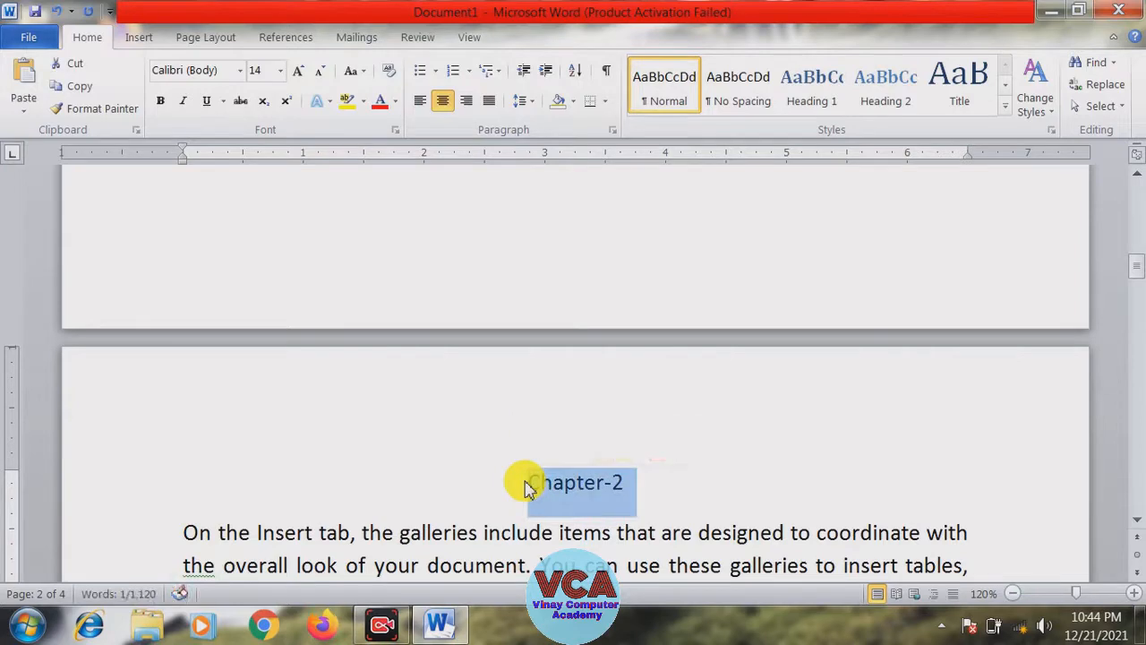
drag(1140, 278, 1141, 307)
click(180, 455)
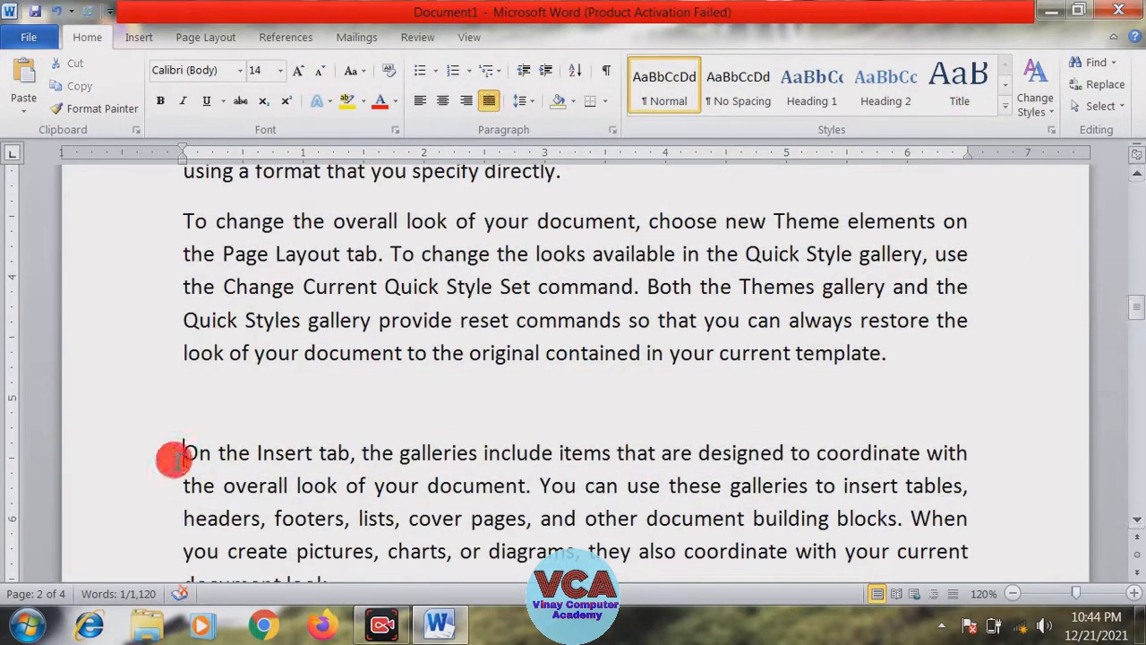
key(ctrl+Return)
key(Return)
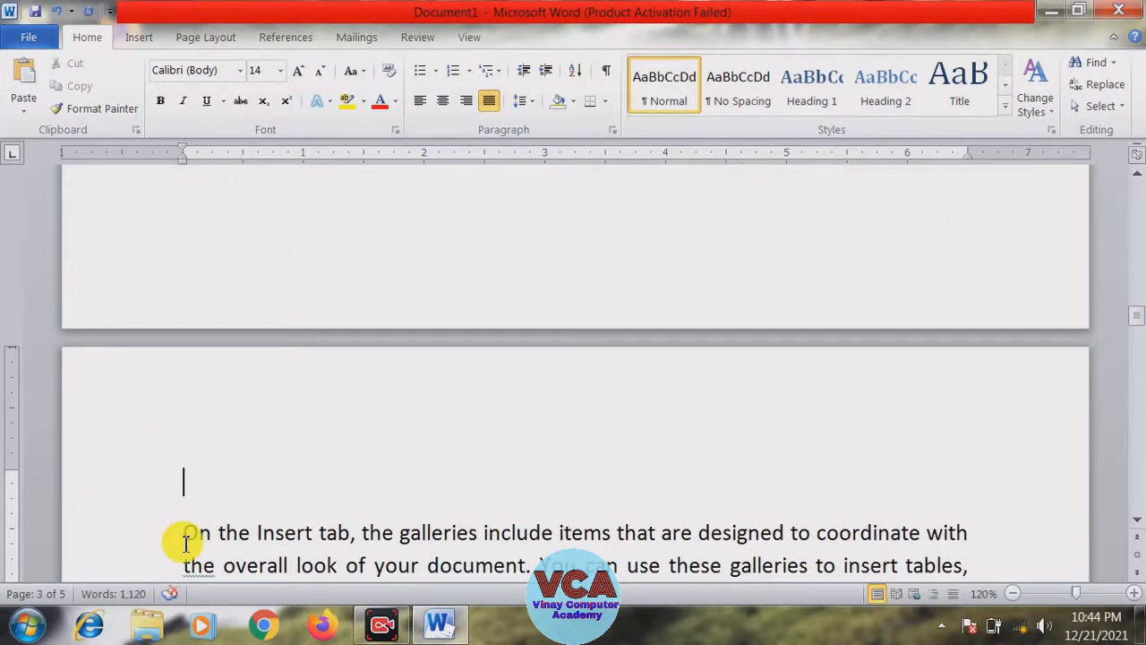
key(ctrl+v)
key(BackSpace)
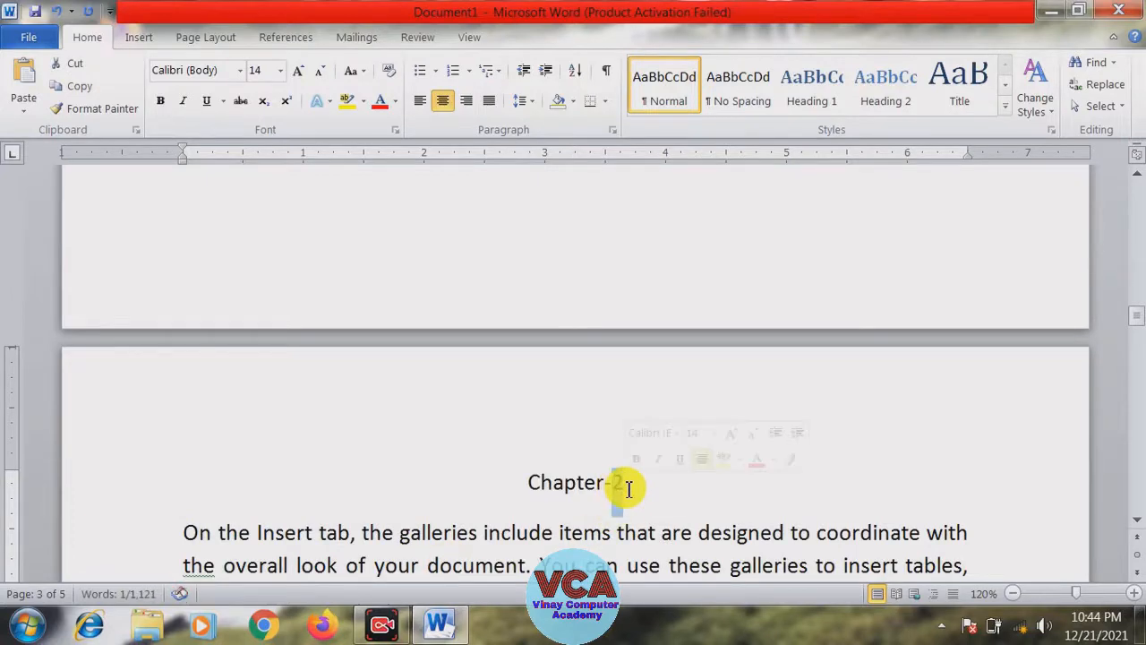
text(3)
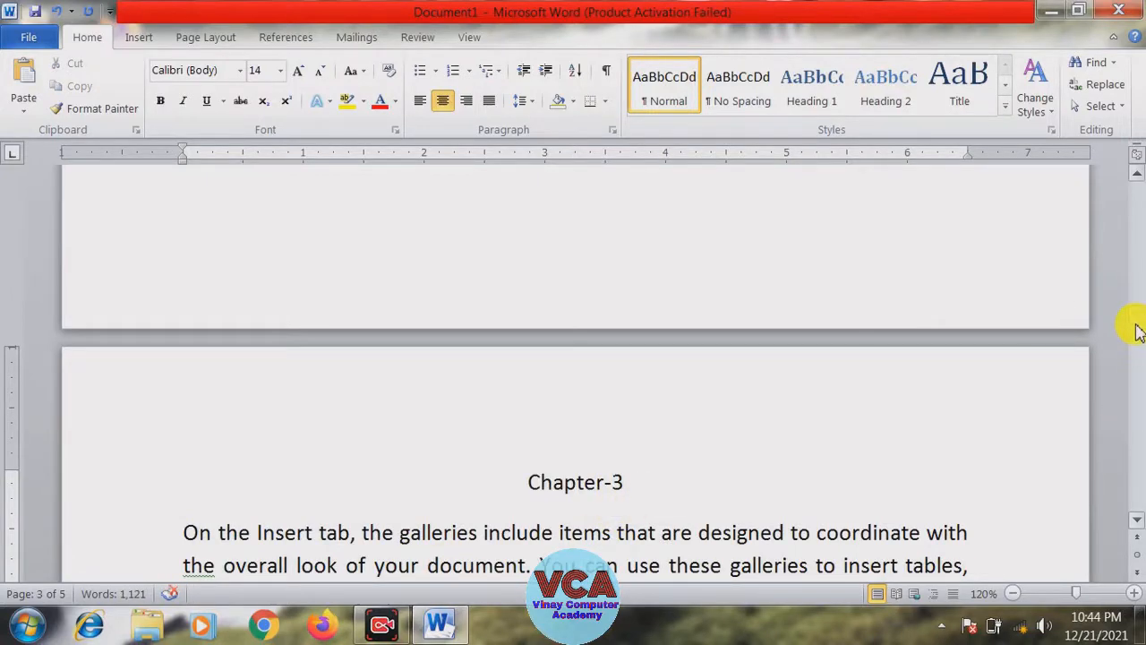
- Start a new page before the next repeat of the sample text in Chapter-3 and head it with a centred "Chapter-4"
drag(1136, 331, 1139, 368)
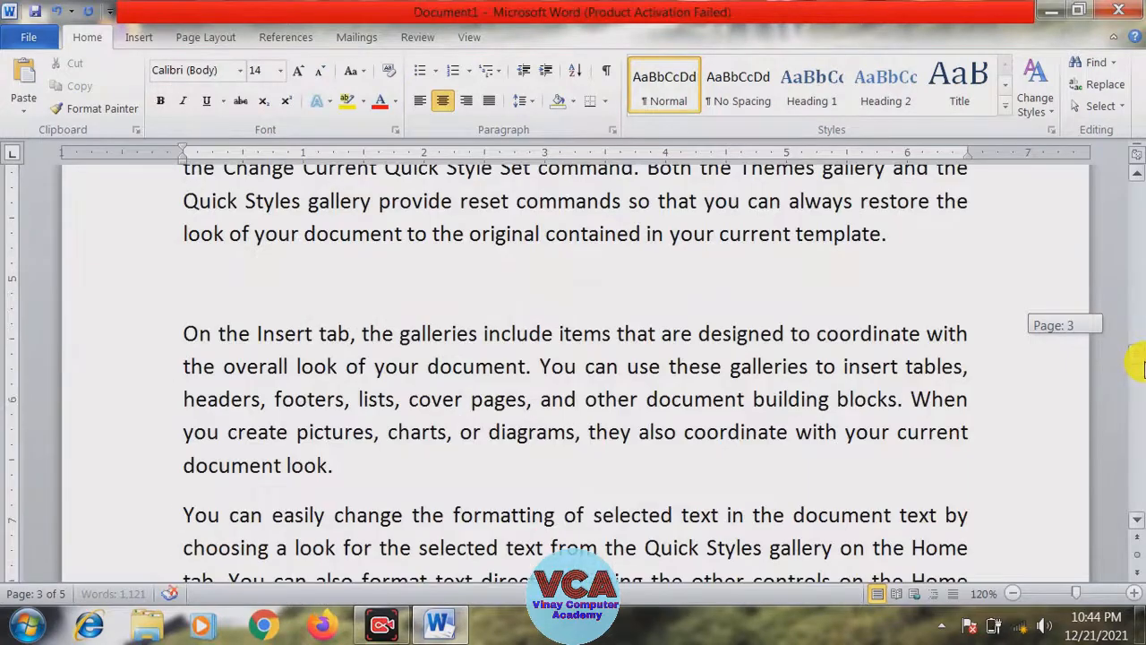
click(179, 334)
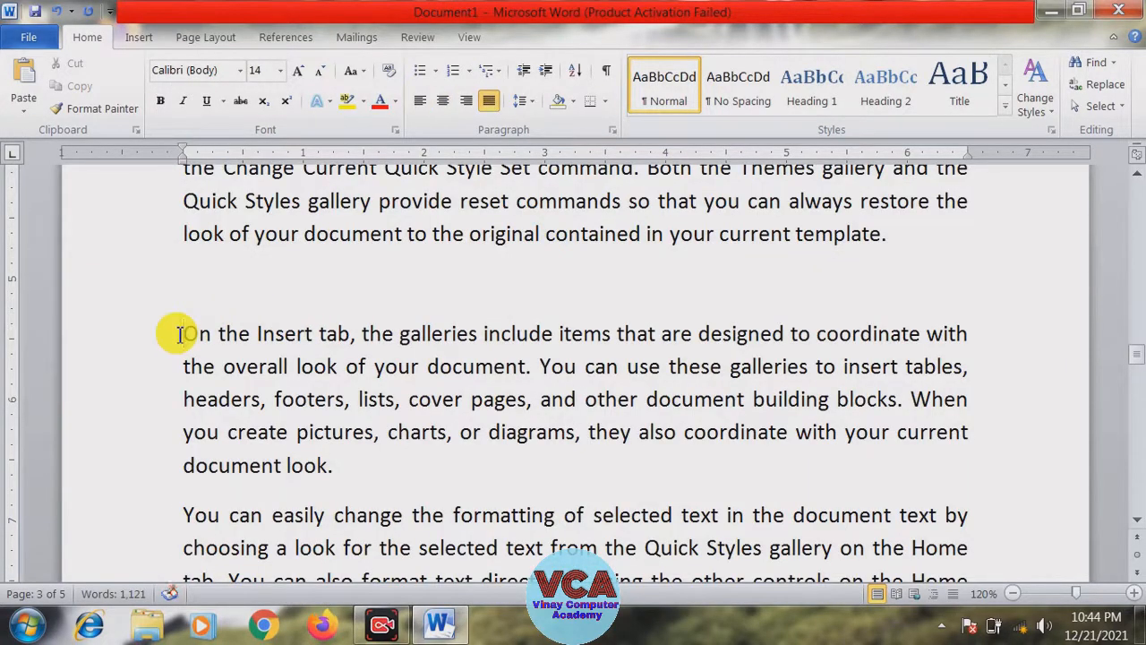
key(ctrl+Return)
key(Return)
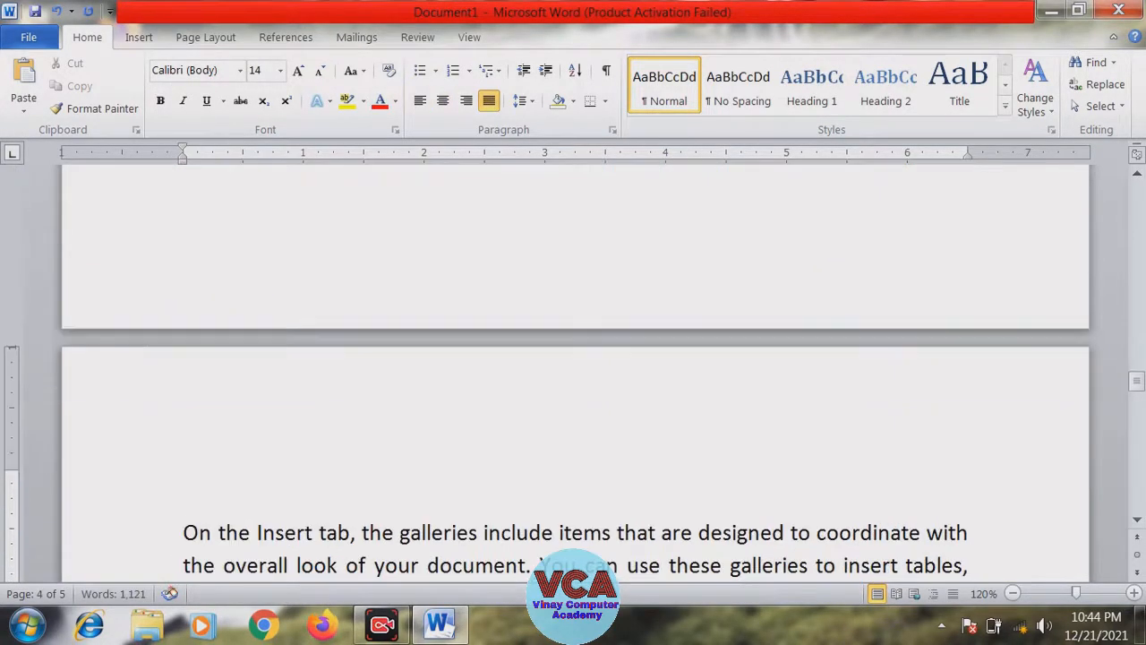
key(Up)
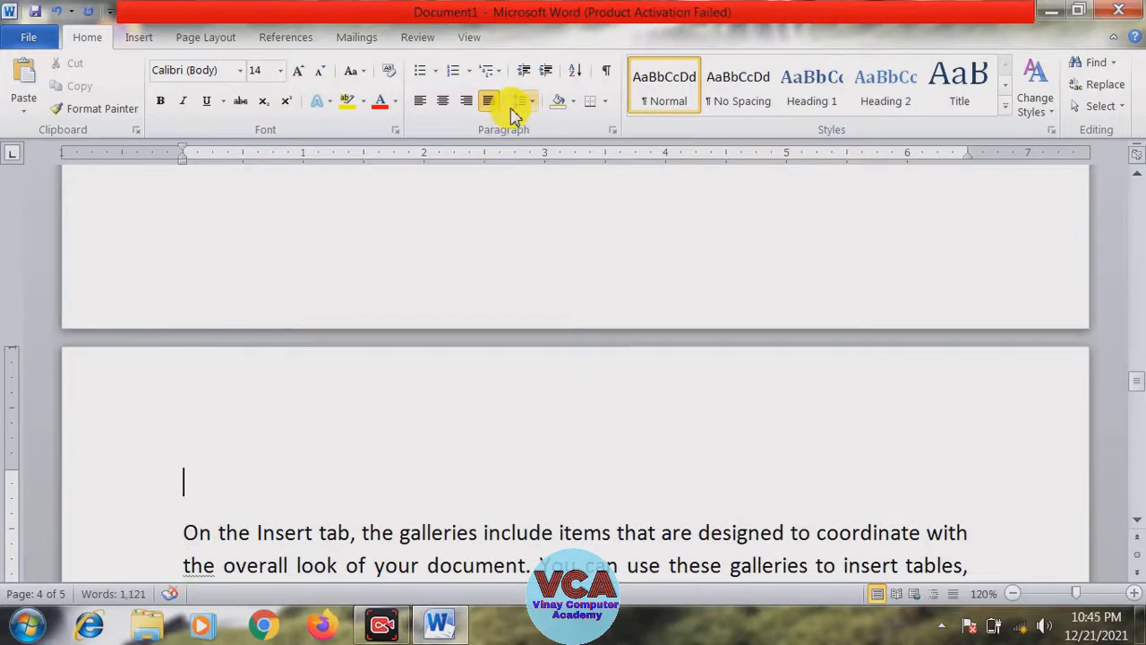
click(442, 101)
key(ctrl+v)
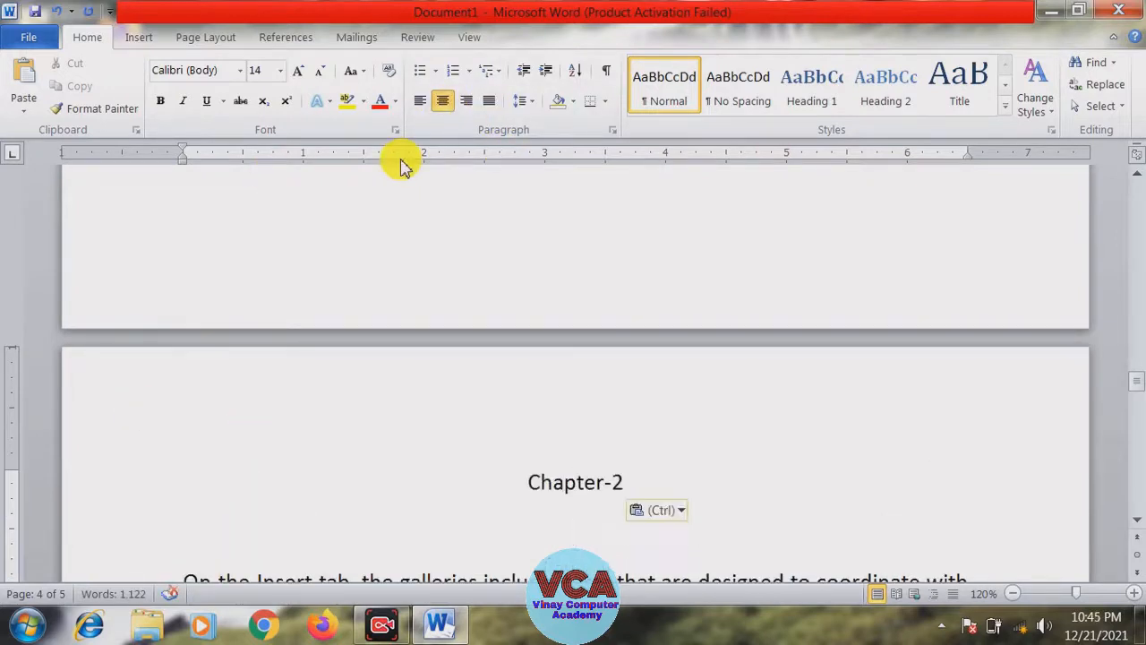
key(BackSpace)
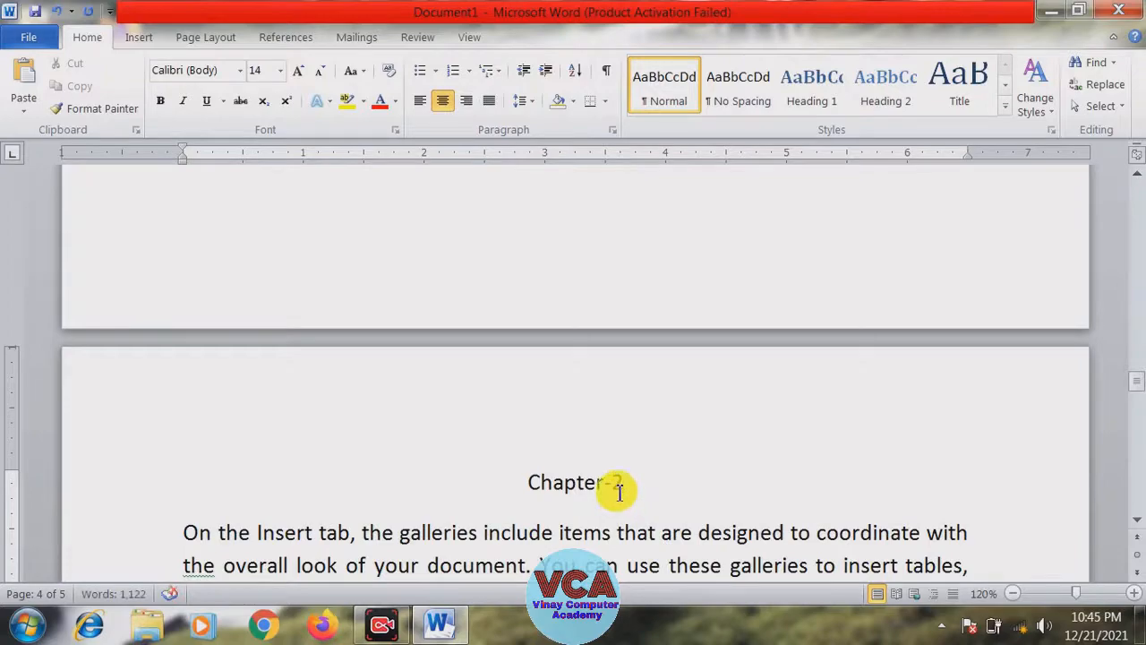
double_click(618, 488)
text(4)
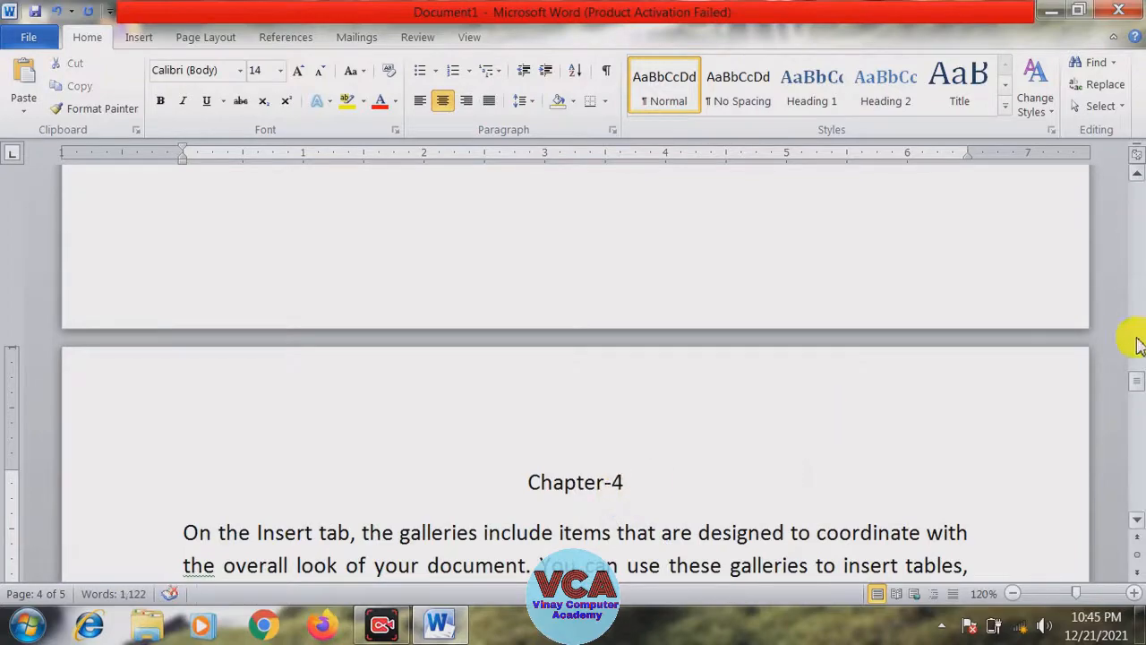
- Break the Chapter-4 text onto a new page before its next "On the Insert tab" paragraph and add the centred heading "Chapter-5"
drag(1138, 380, 1139, 419)
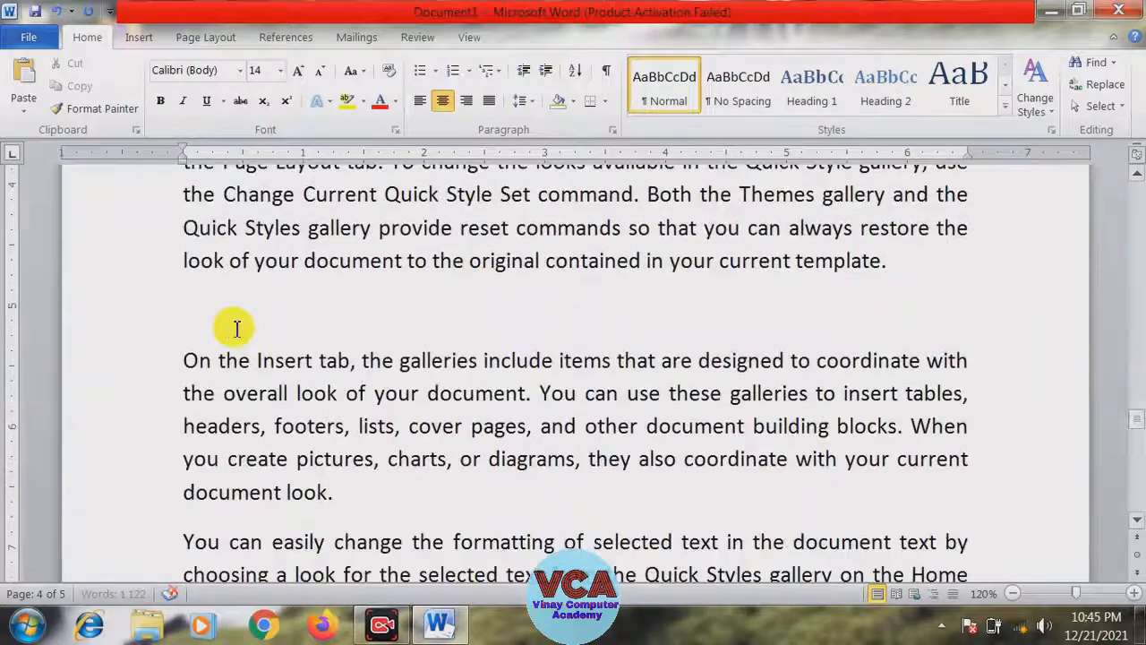
click(185, 364)
key(ctrl+Return)
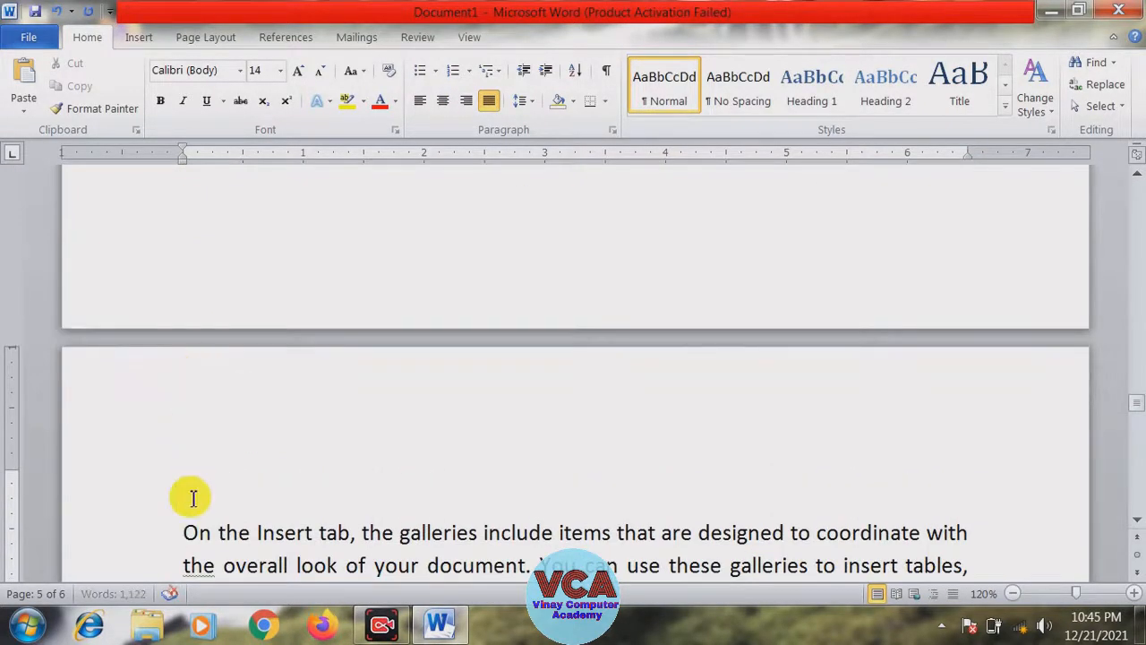
key(ctrl+v)
key(BackSpace)
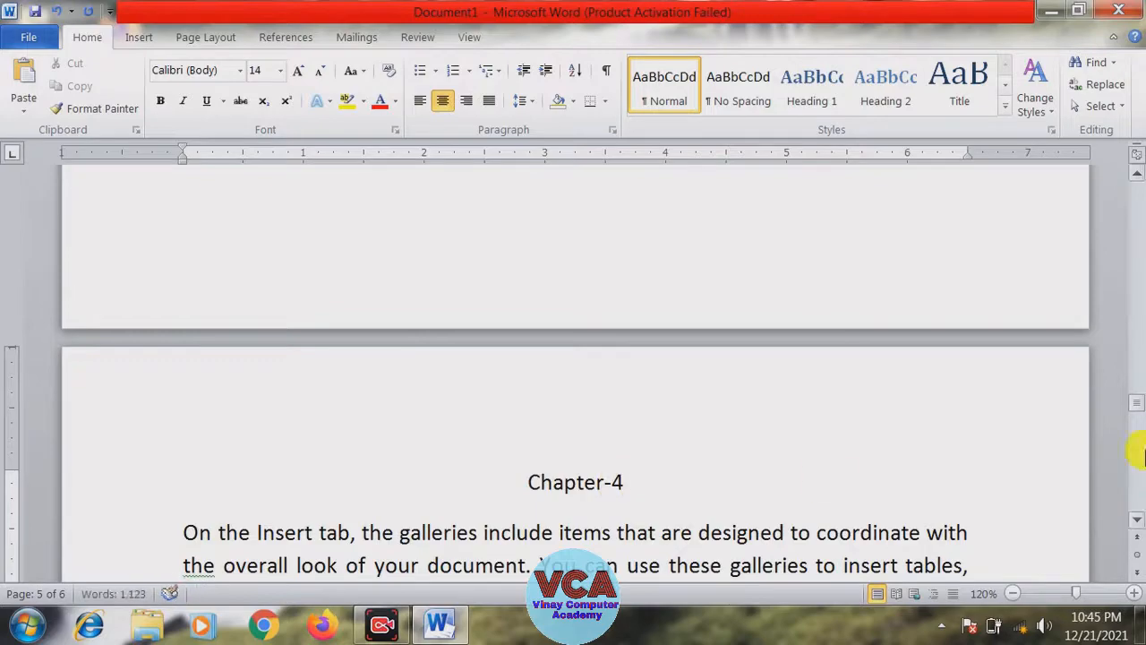
drag(1141, 433, 1139, 356)
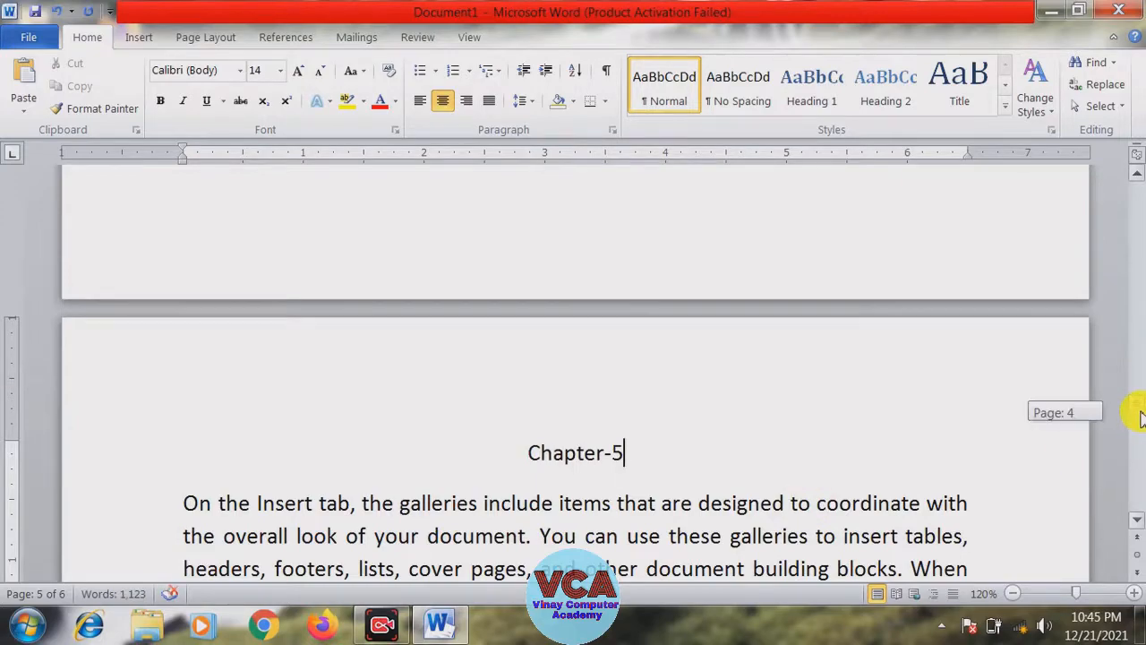
- Assign table of contents Level 1 to the "What is Computer:-" heading on the first page
drag(1141, 420, 1141, 255)
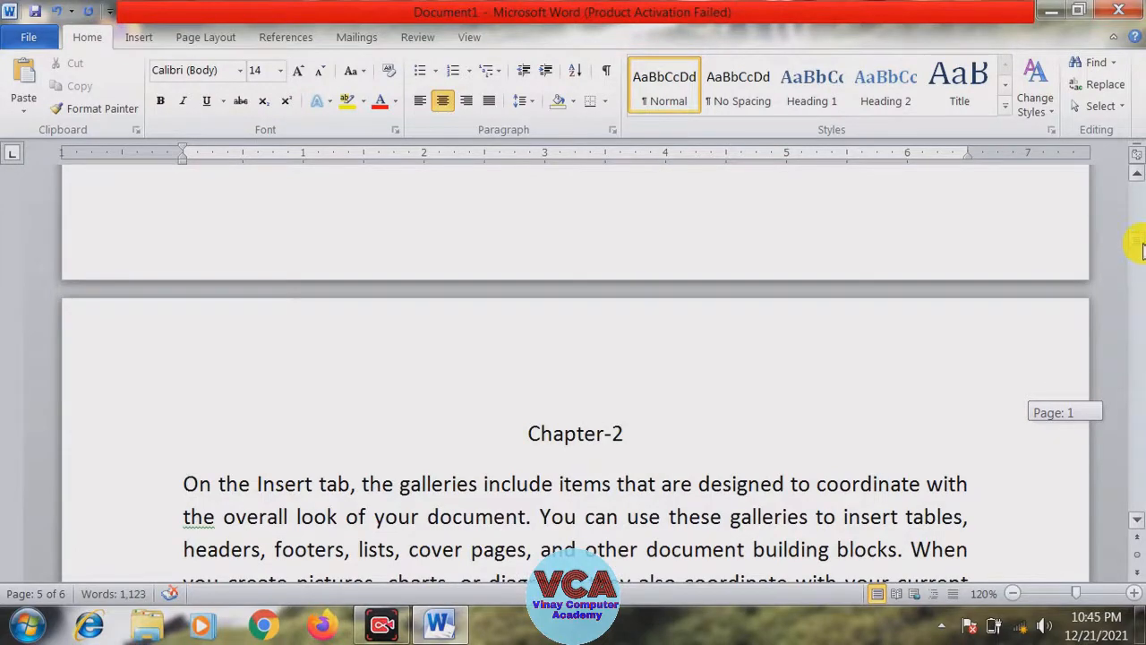
drag(1141, 250, 1140, 199)
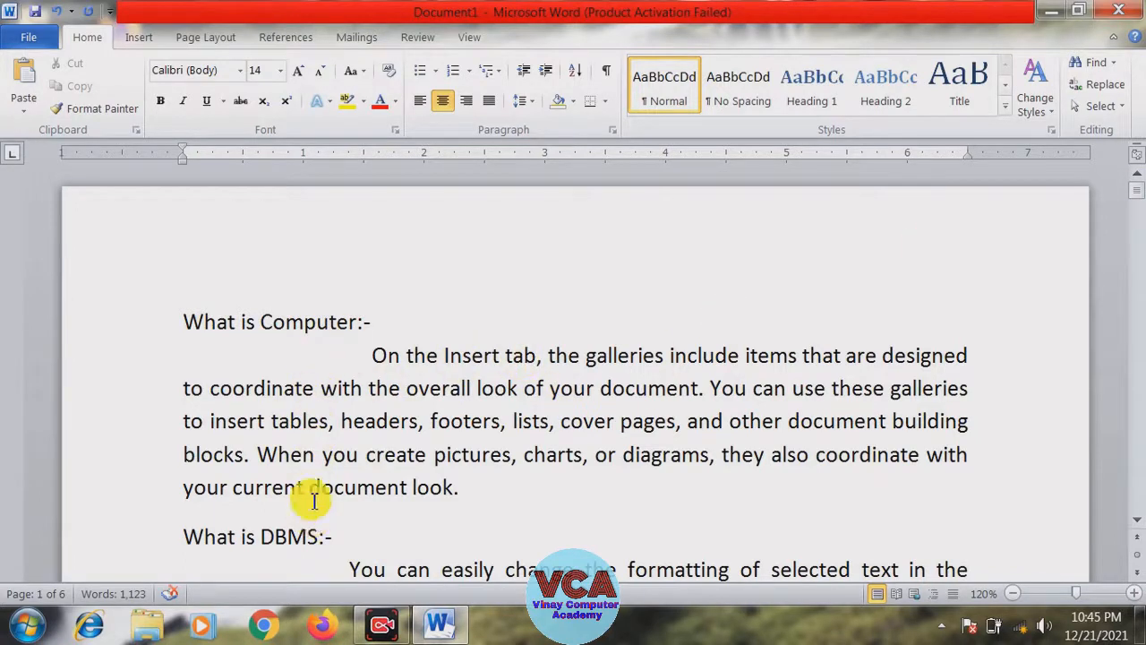
drag(379, 320, 230, 321)
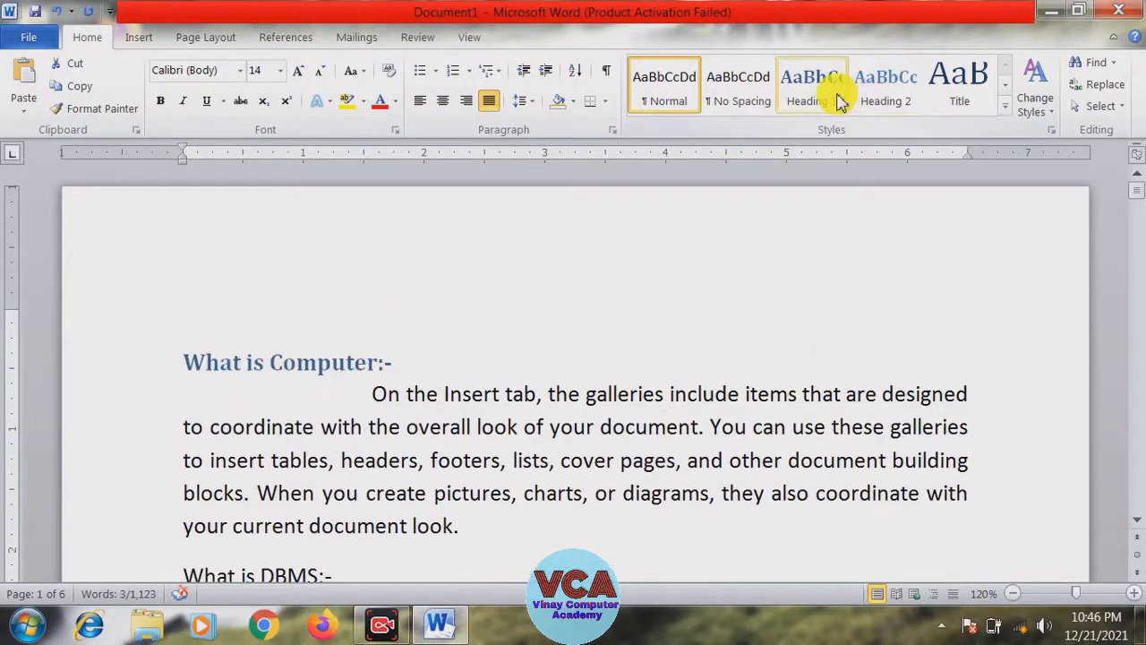
click(284, 43)
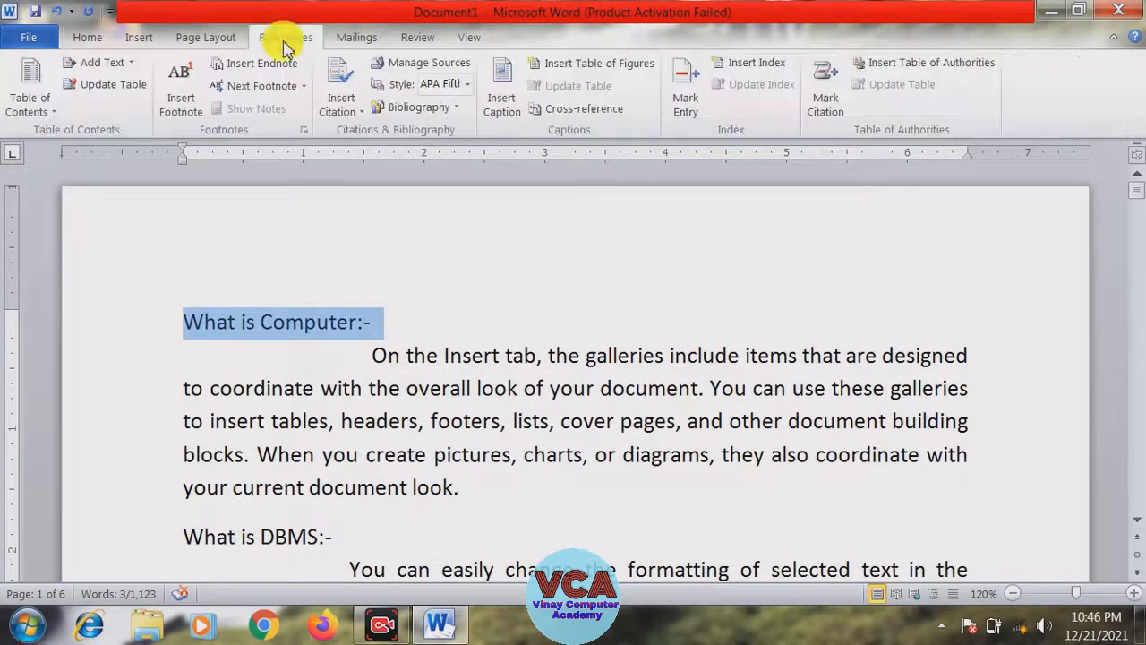
click(99, 64)
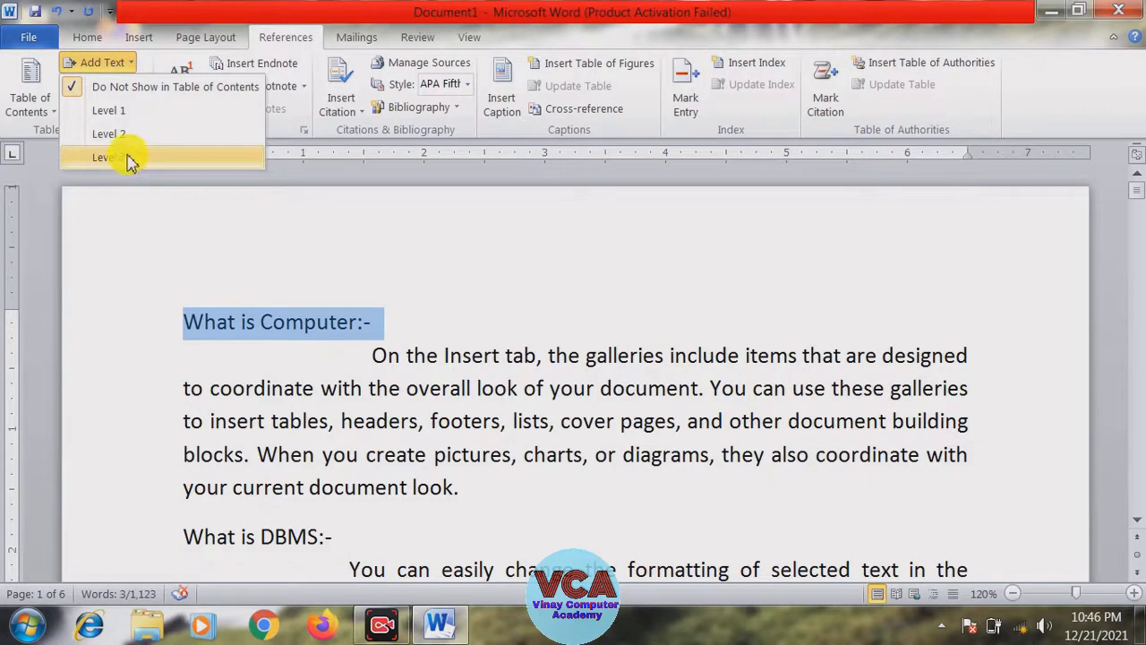
click(114, 119)
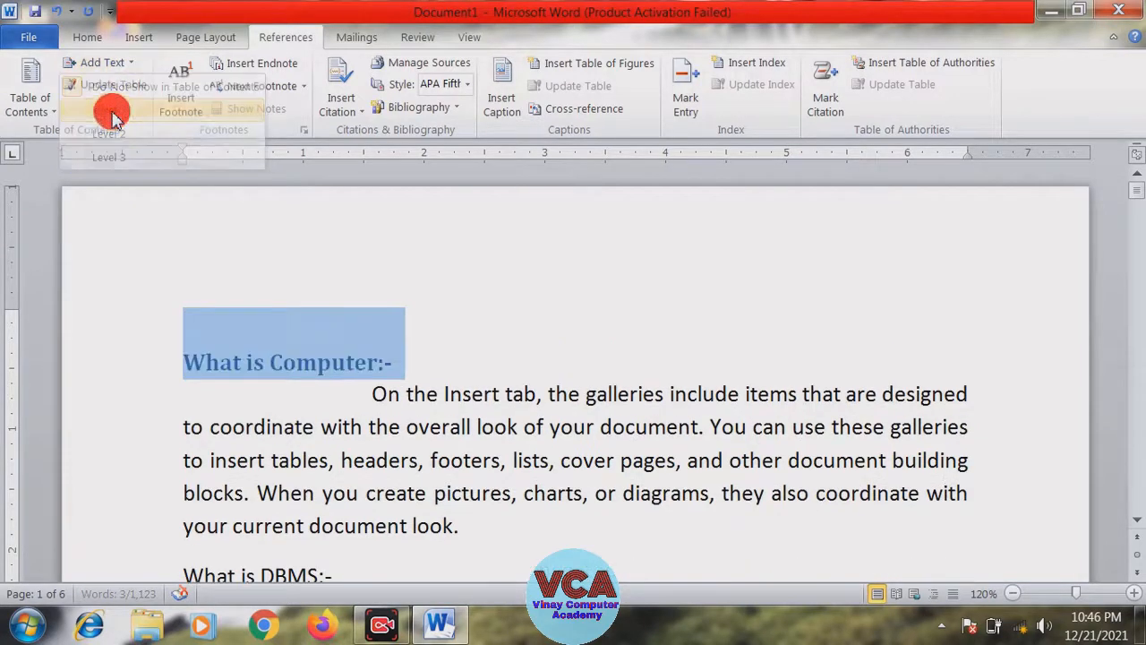
click(347, 372)
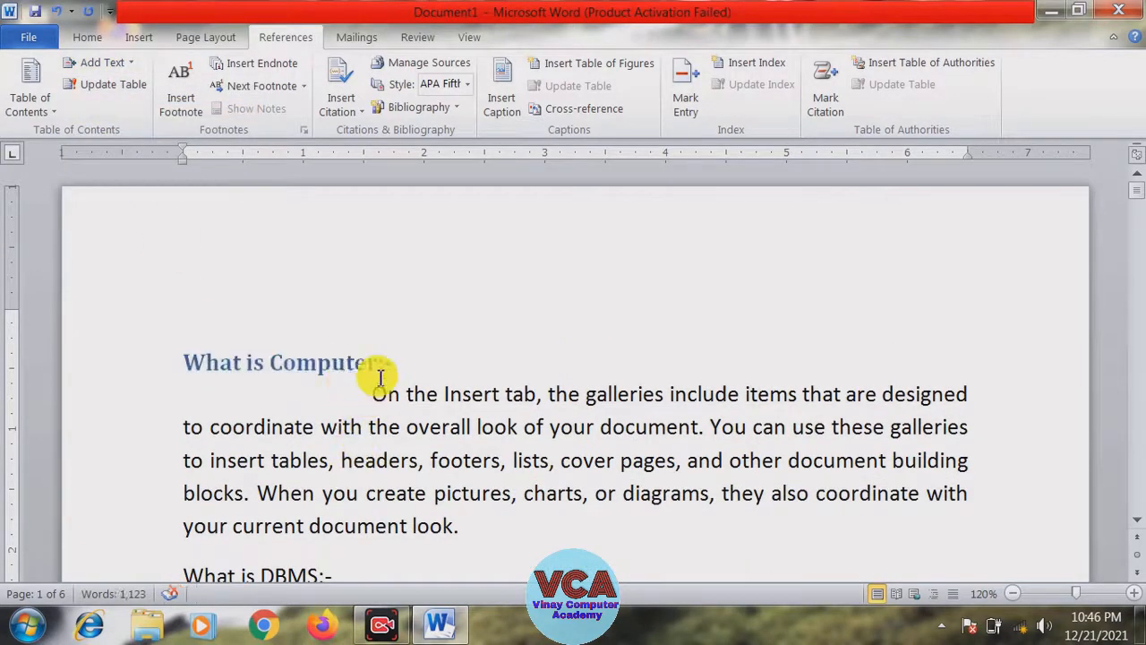
- Try Level 2 and Level 3 on the "What is Computer:-" heading and set it back to Level 1
drag(394, 362, 238, 367)
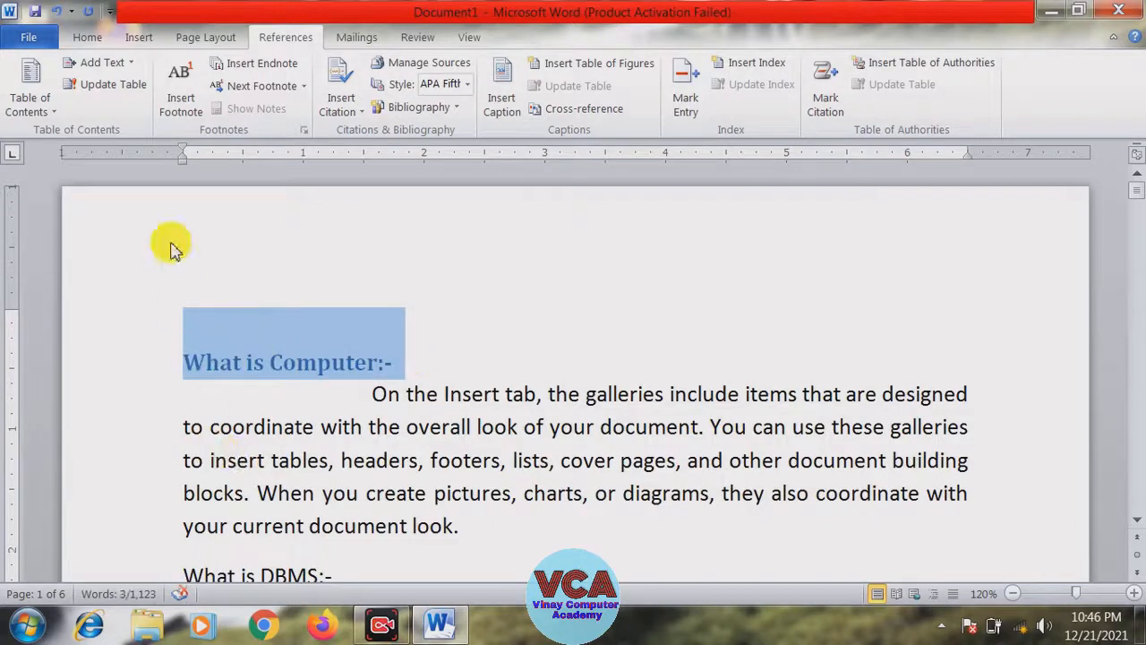
click(123, 65)
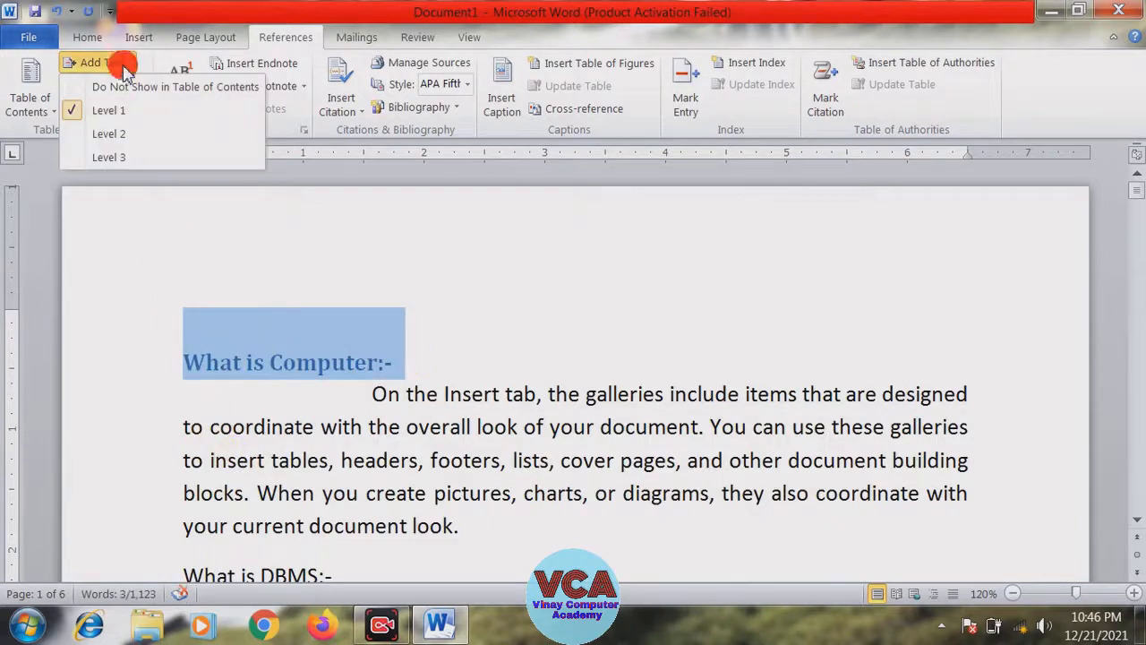
click(128, 144)
click(112, 61)
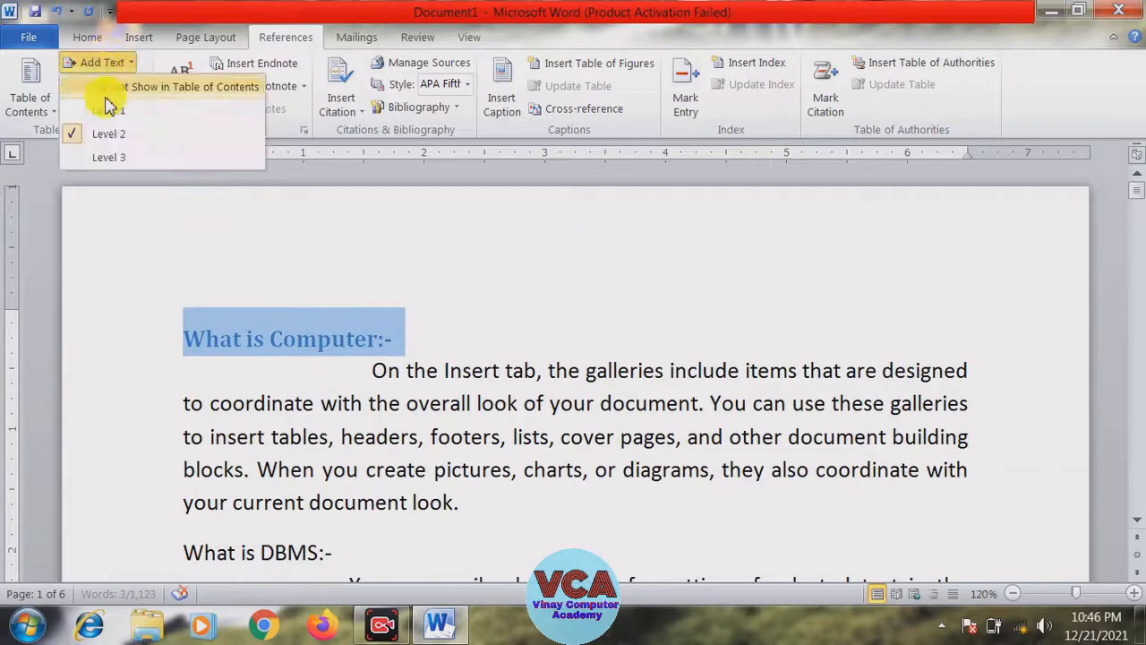
click(118, 159)
click(113, 61)
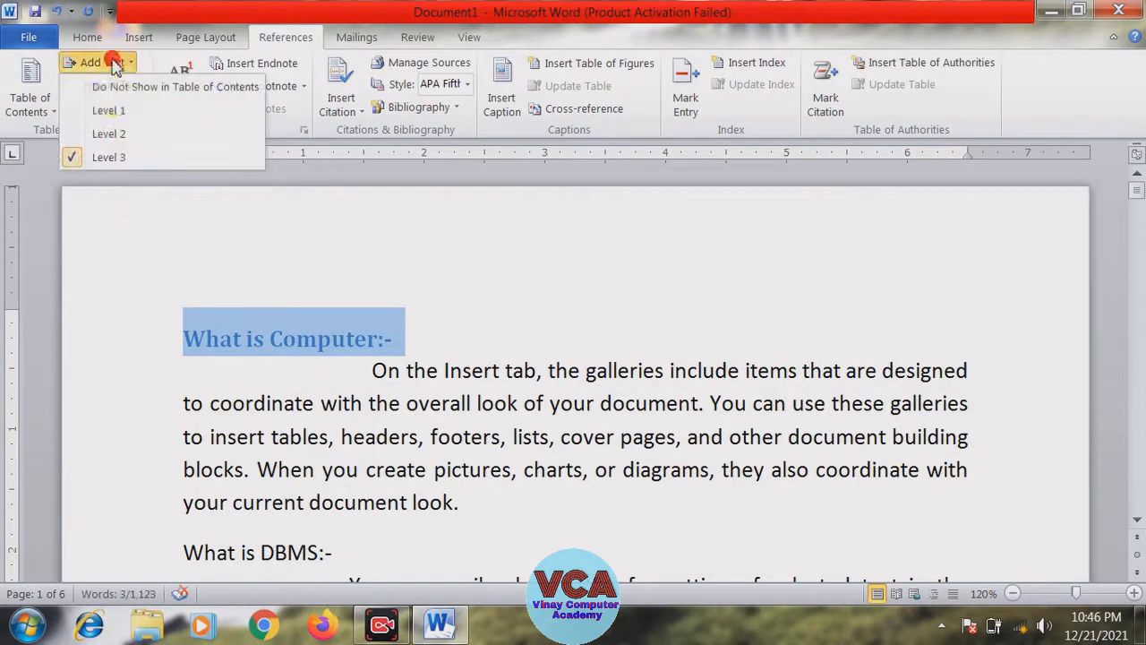
click(111, 135)
click(108, 62)
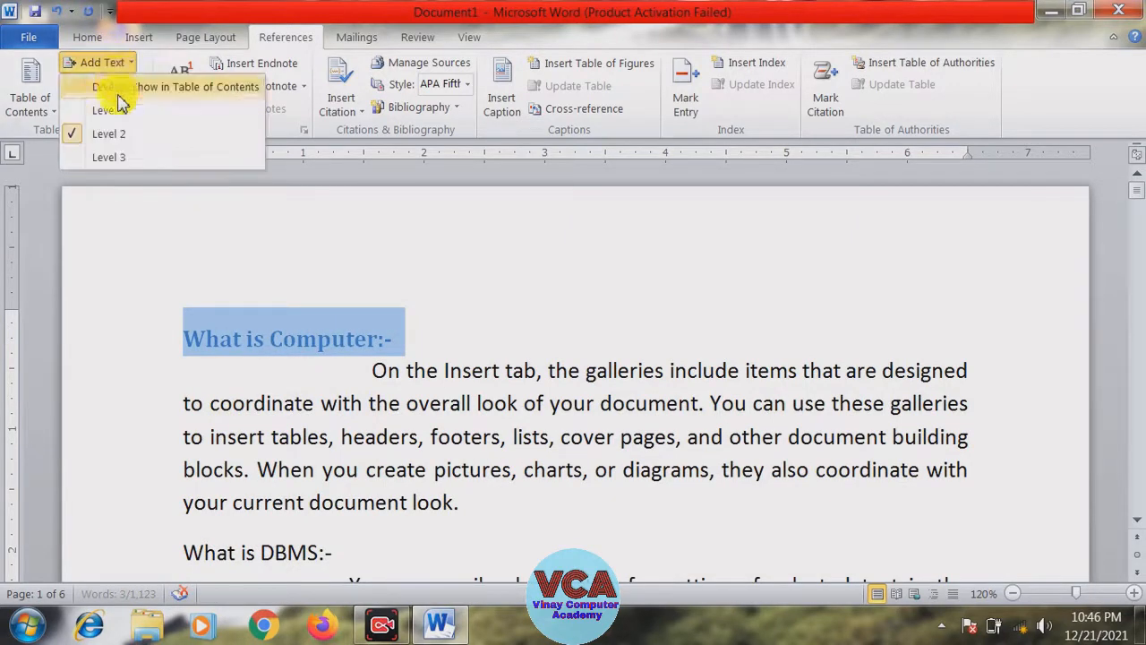
click(112, 110)
click(112, 62)
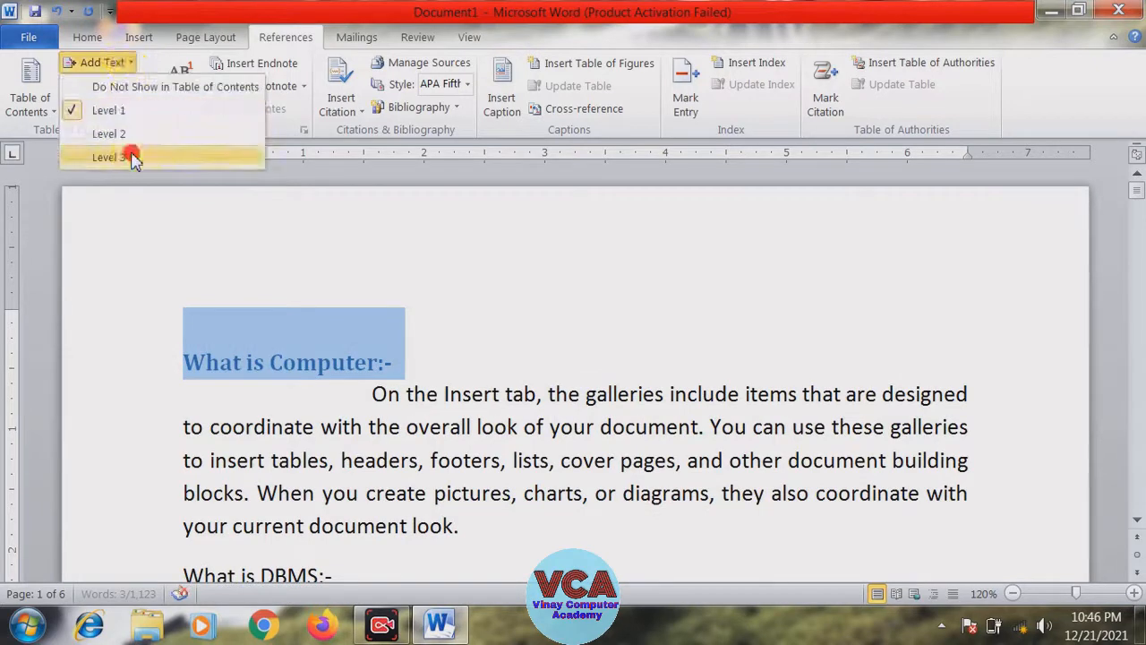
click(134, 156)
click(112, 62)
click(128, 140)
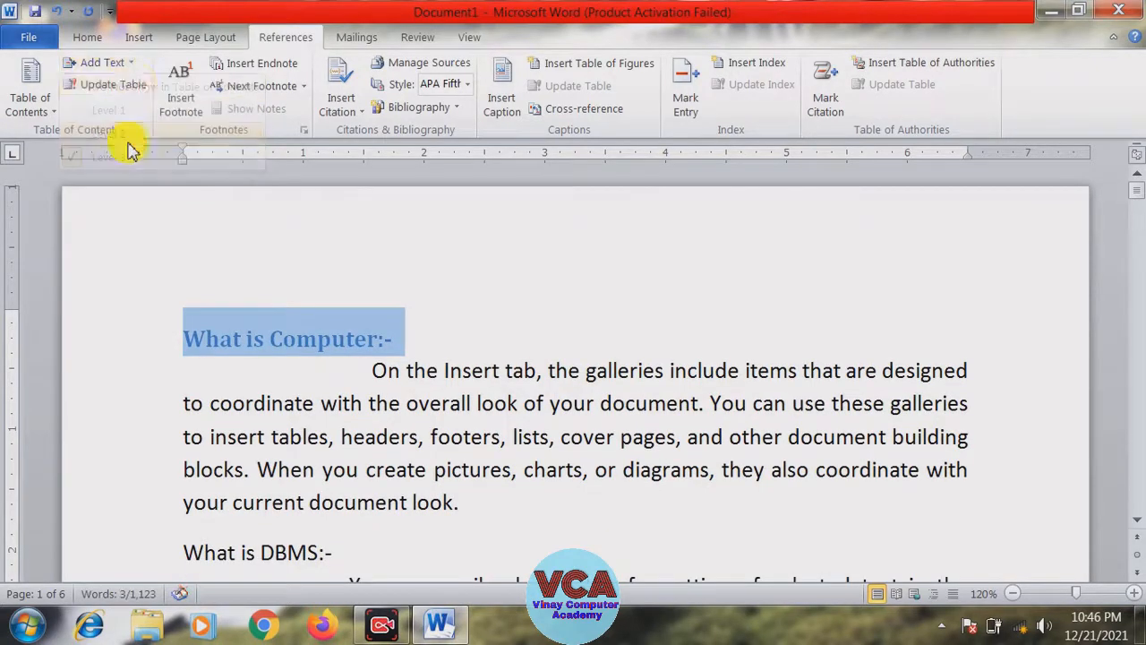
click(112, 62)
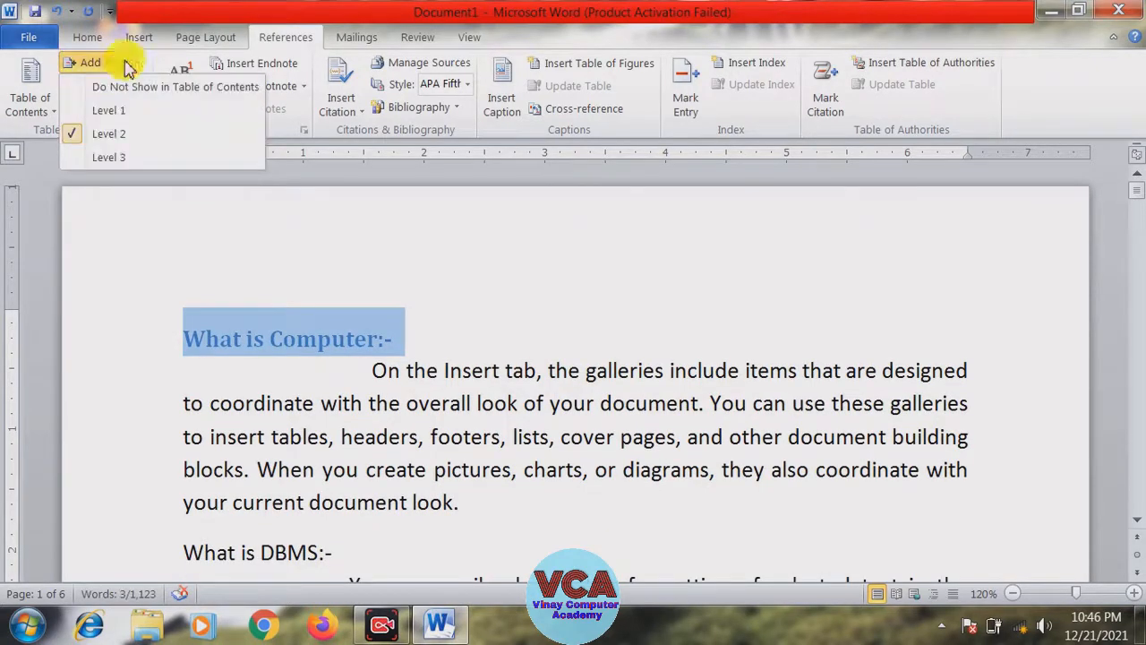
click(112, 110)
click(291, 393)
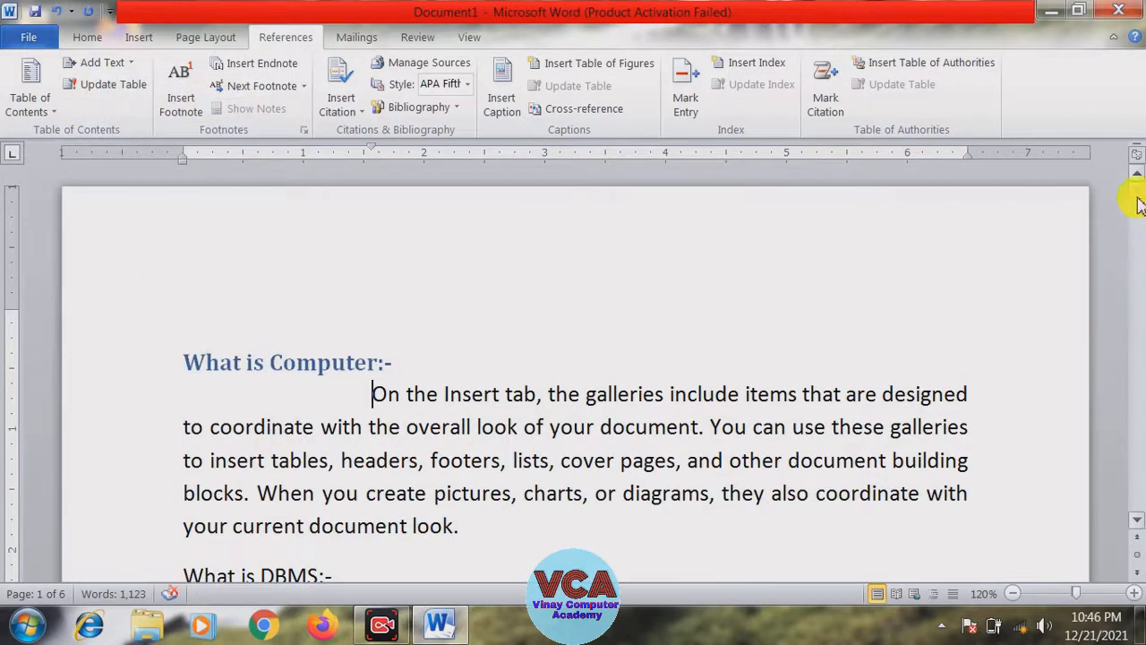
- Assign table of contents Level 1 to the "What is DBMS:-" heading
drag(1138, 204, 1138, 212)
drag(345, 355, 183, 355)
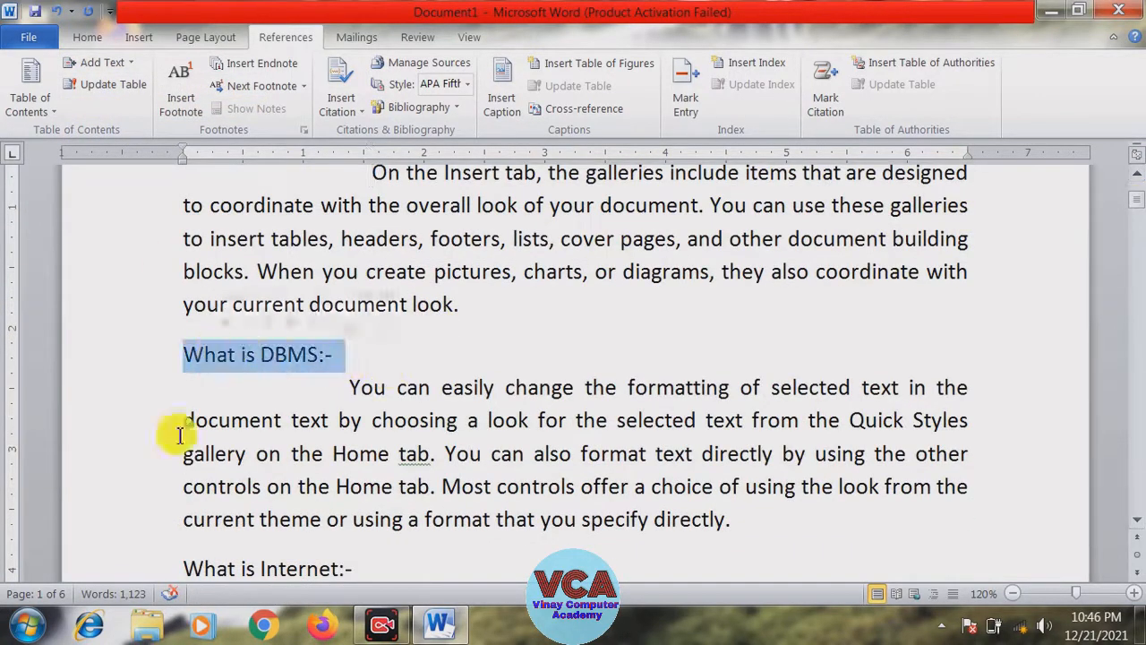
click(102, 62)
click(112, 119)
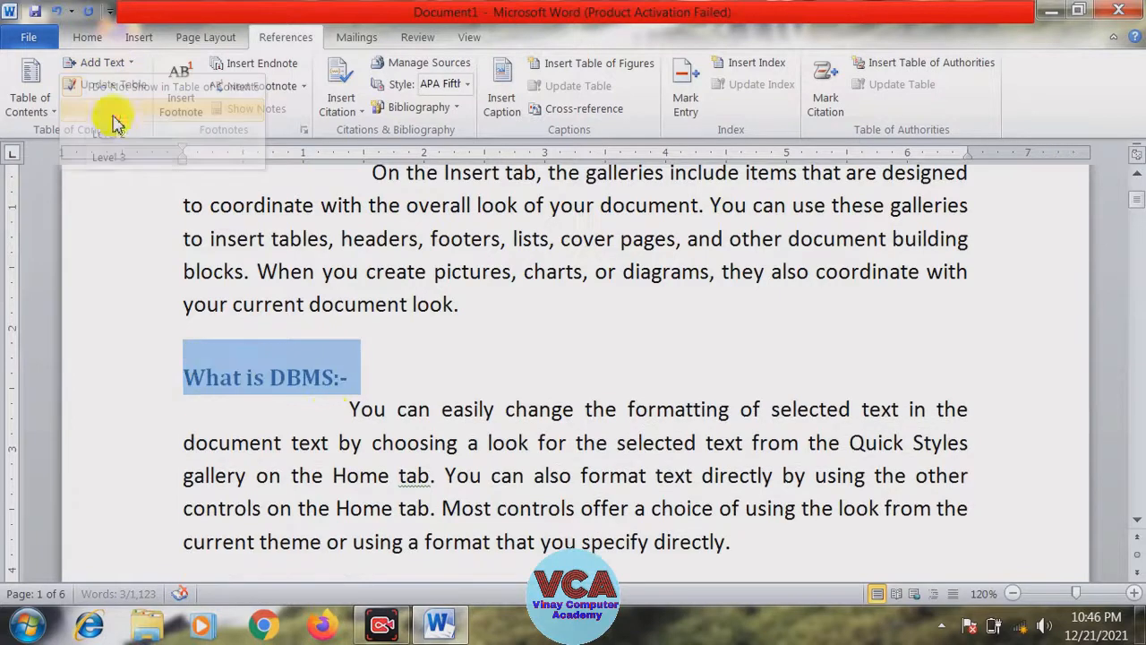
click(331, 410)
key(shift+Down)
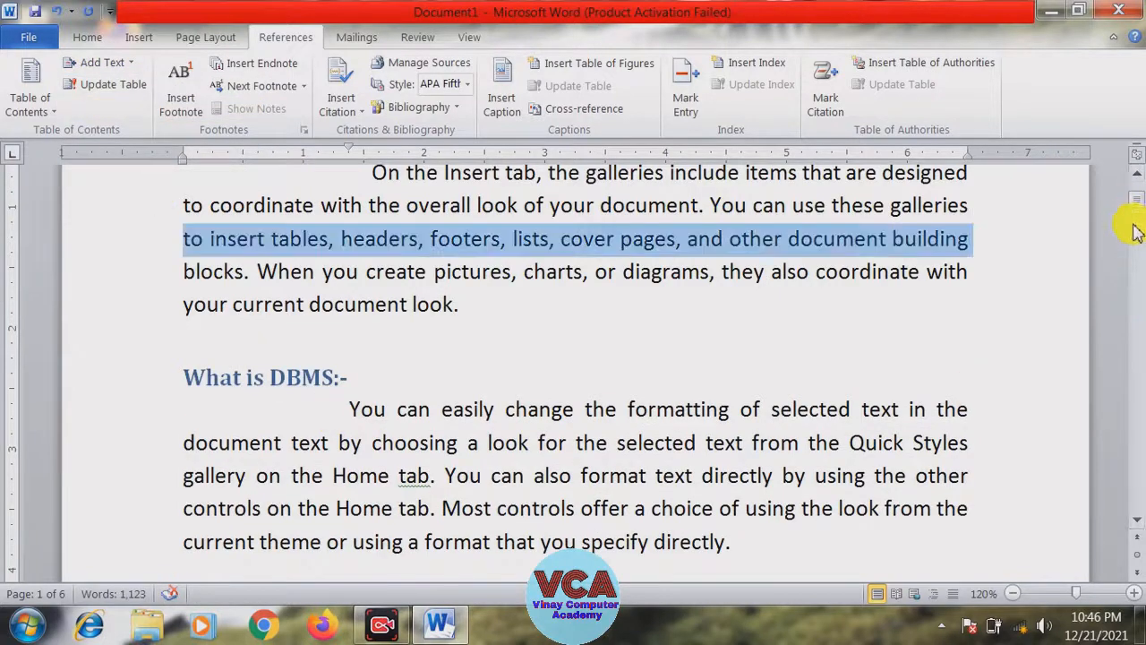
click(828, 372)
- Assign table of contents Level 1 to the "What is Internet:-" heading
drag(1136, 199, 1142, 229)
drag(354, 338, 183, 338)
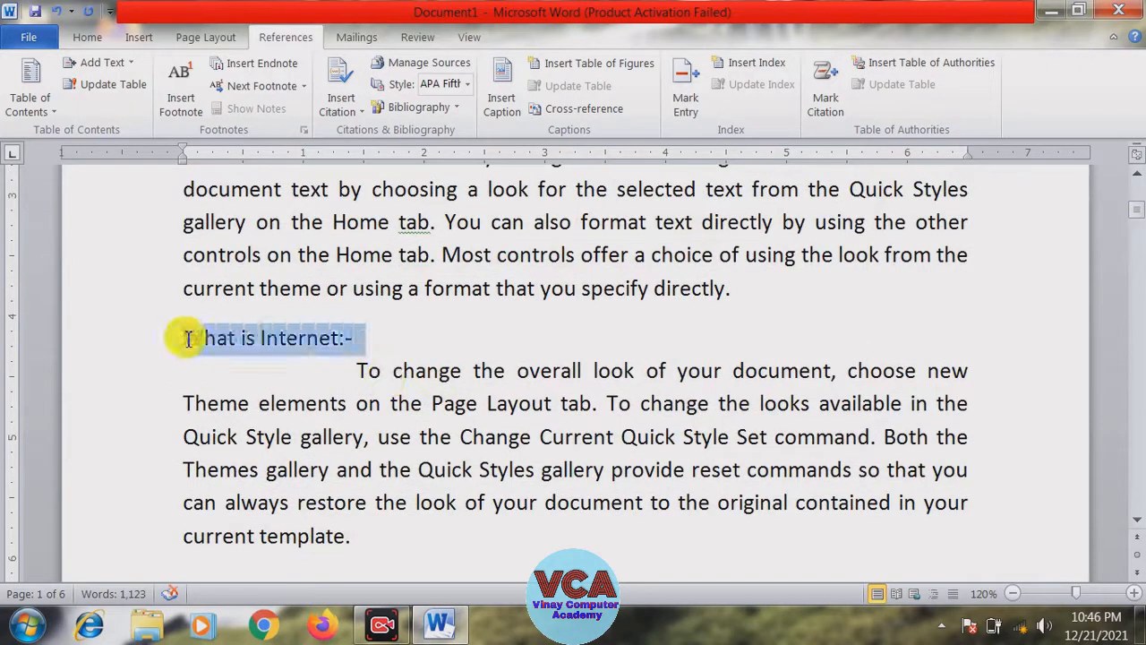
click(124, 63)
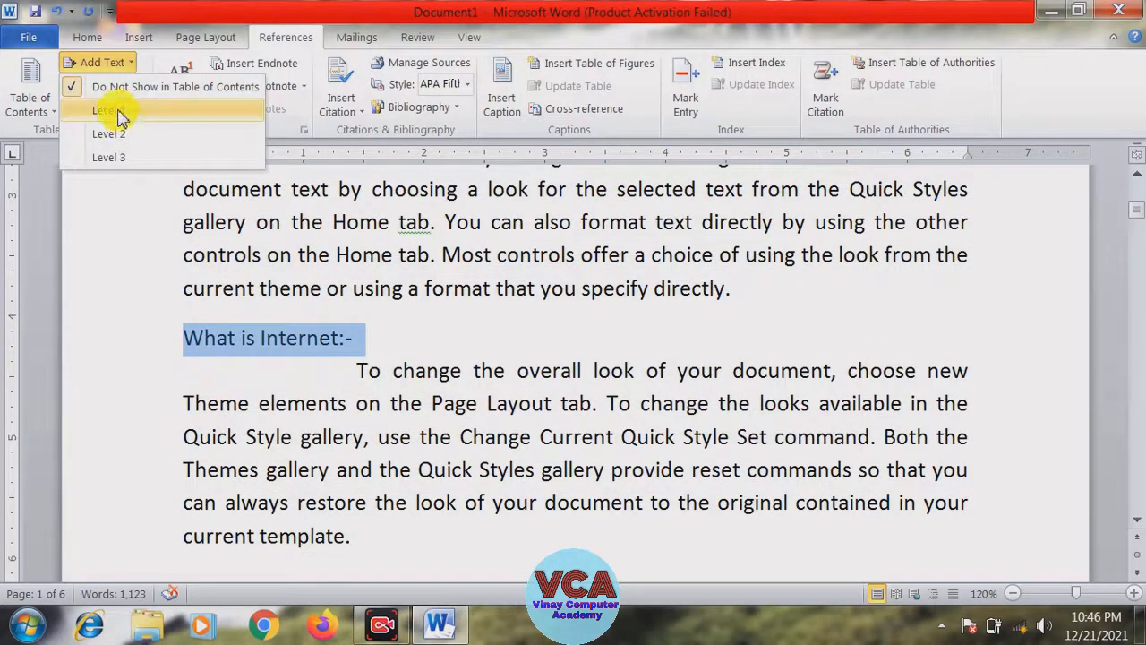
click(121, 112)
click(875, 318)
- Assign table of contents Level 1 to the "Chapter-2" heading and centre it again
drag(1142, 220, 1142, 257)
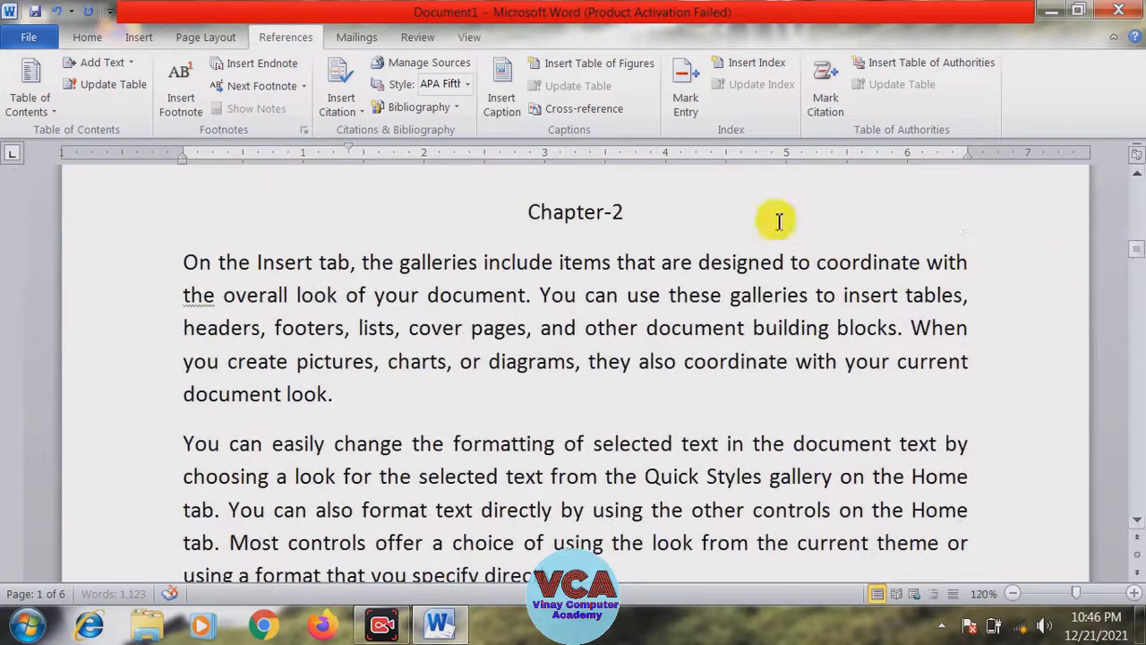
triple_click(582, 213)
click(103, 62)
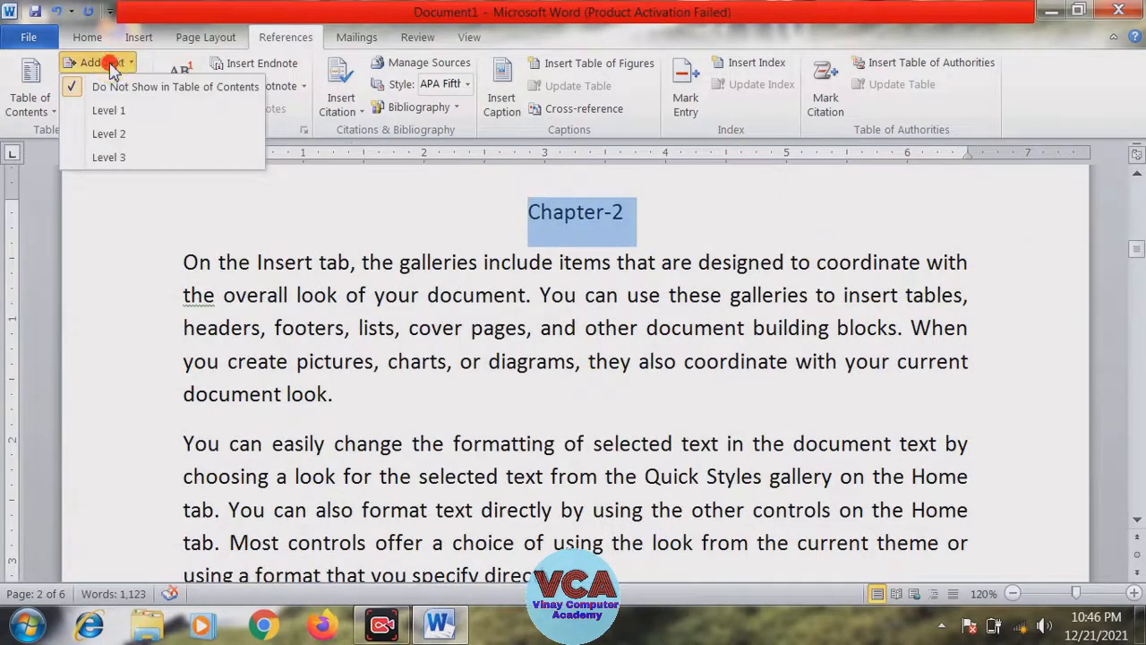
click(117, 111)
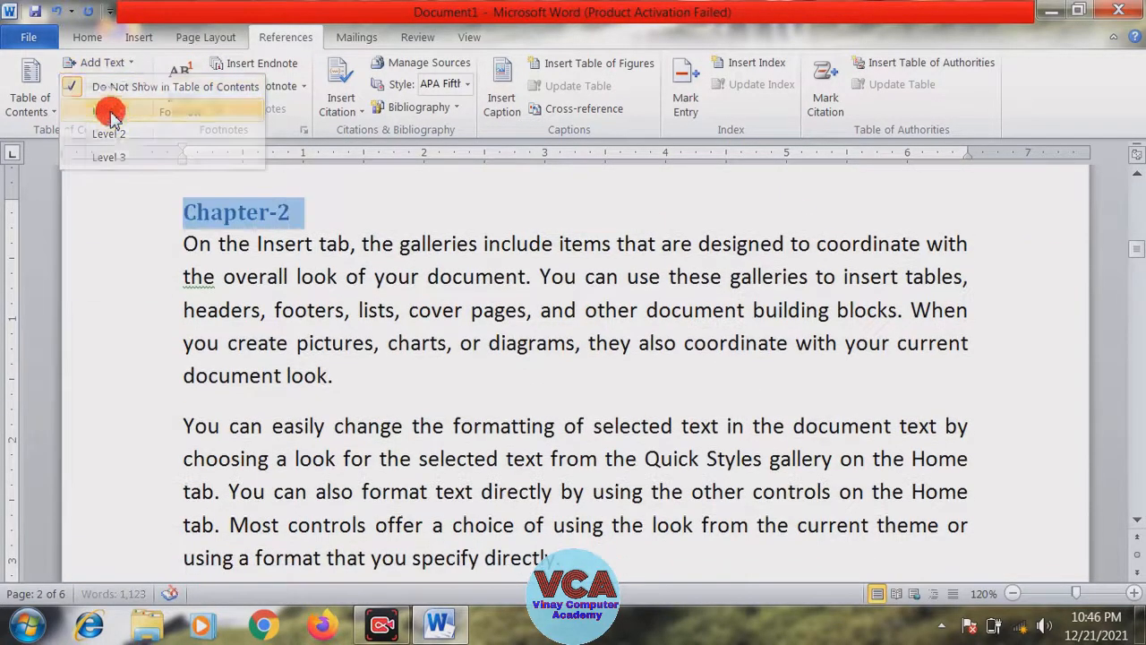
click(87, 37)
click(445, 102)
click(511, 288)
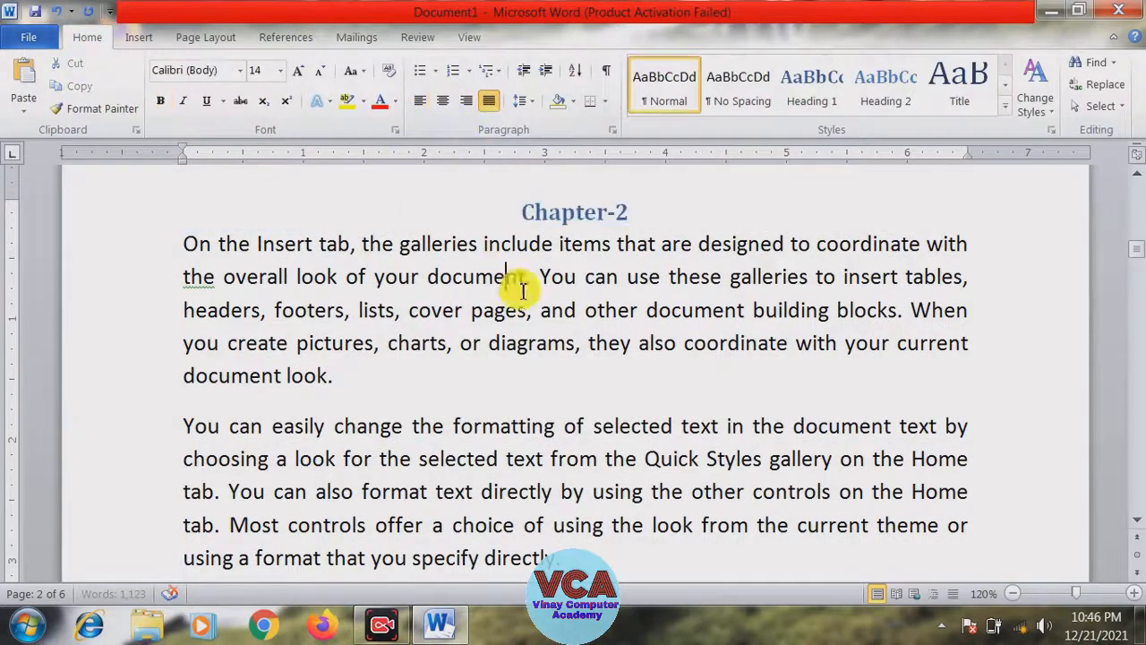
- Mark the "Chapter-3" heading as Level 1 for the table of contents and restore its centred alignment
drag(1140, 262, 1139, 302)
triple_click(609, 284)
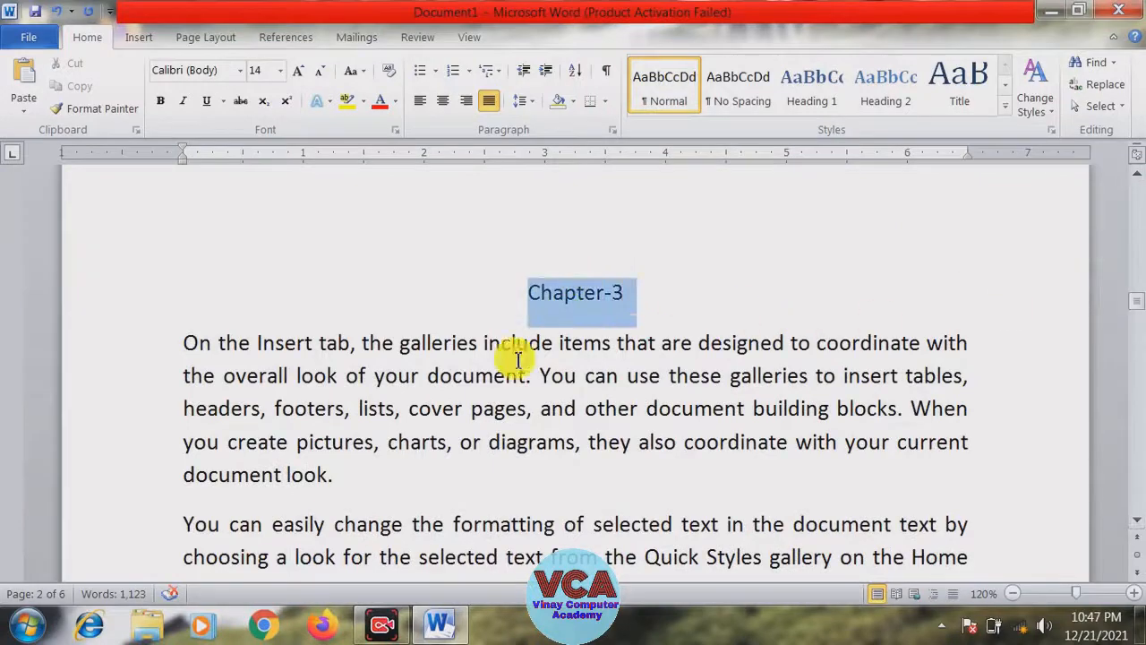
click(292, 40)
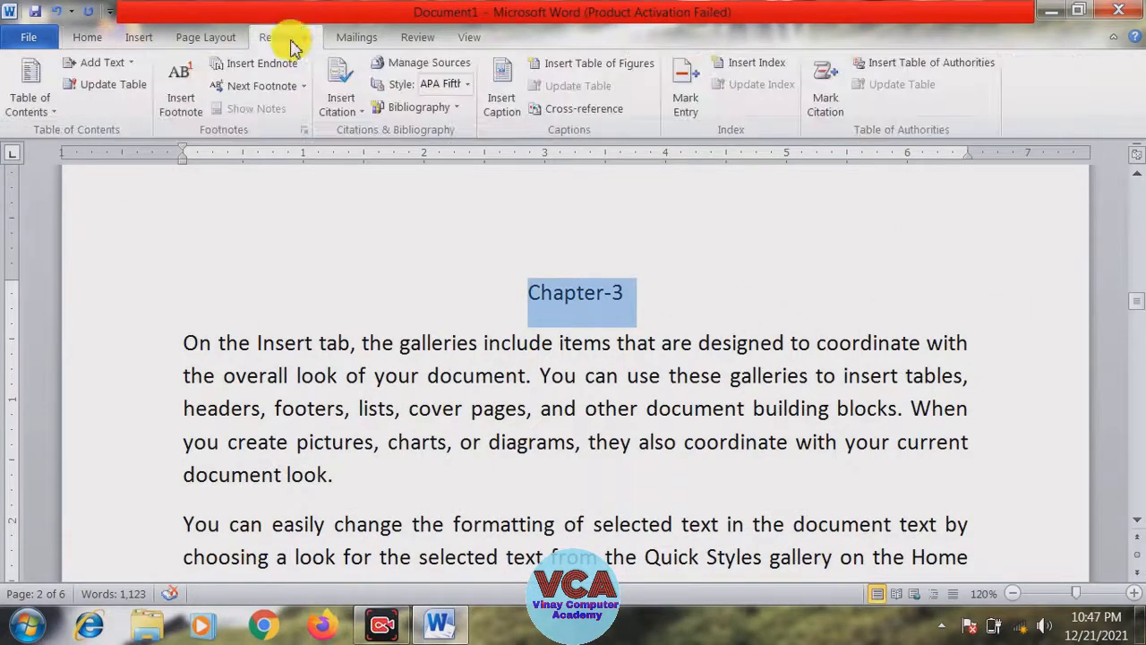
click(125, 68)
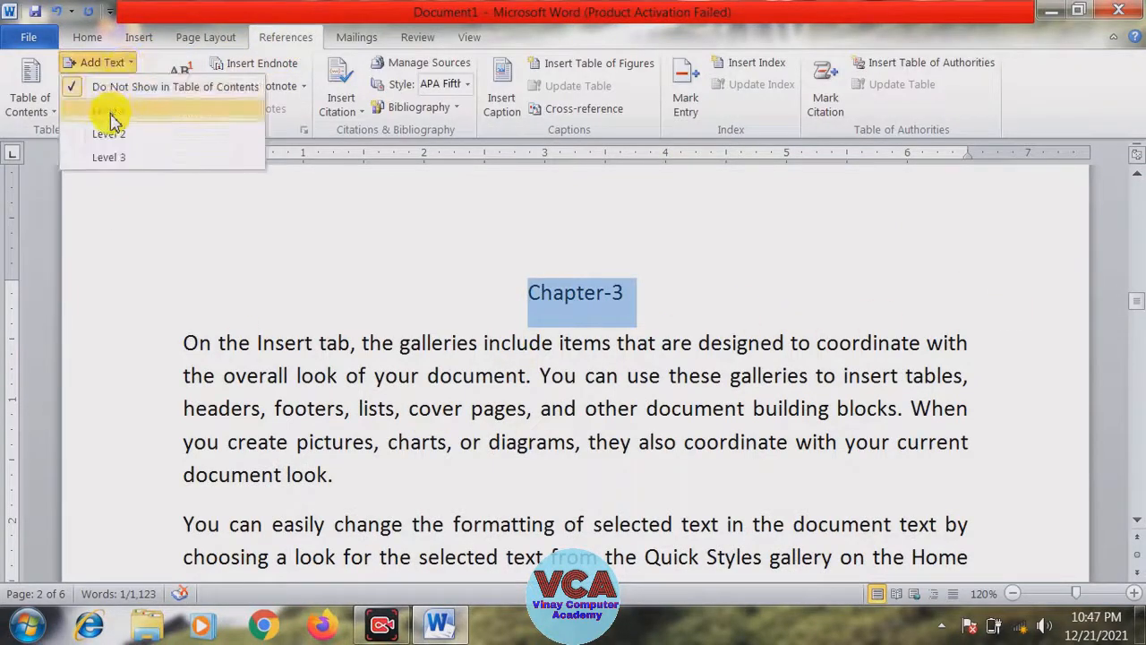
click(105, 107)
click(88, 40)
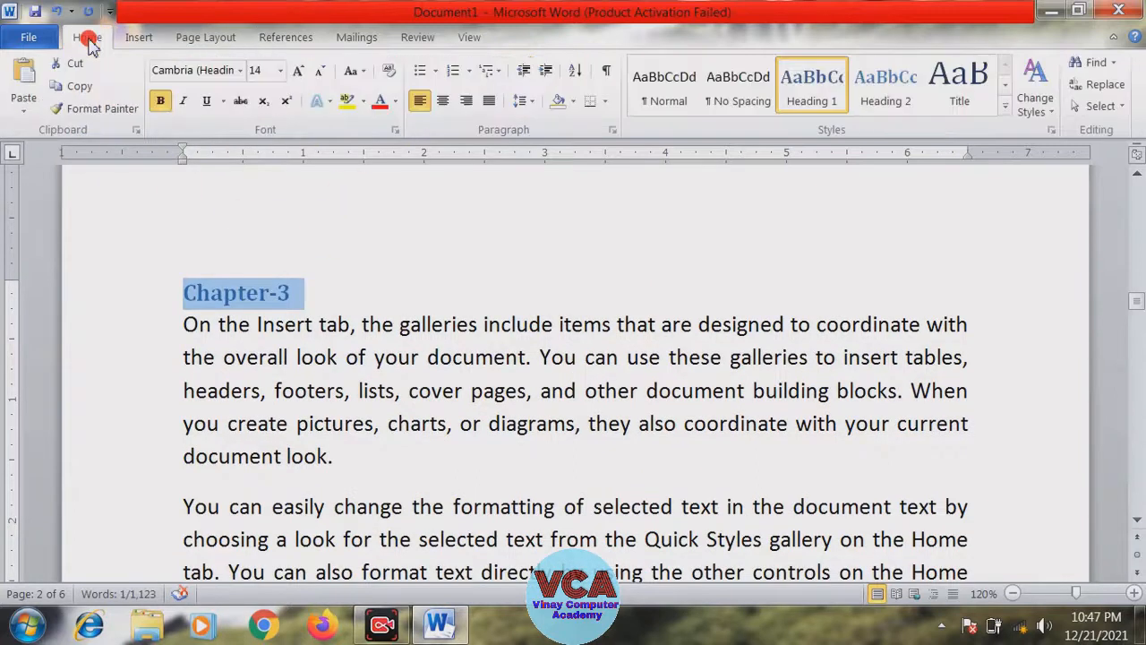
click(442, 103)
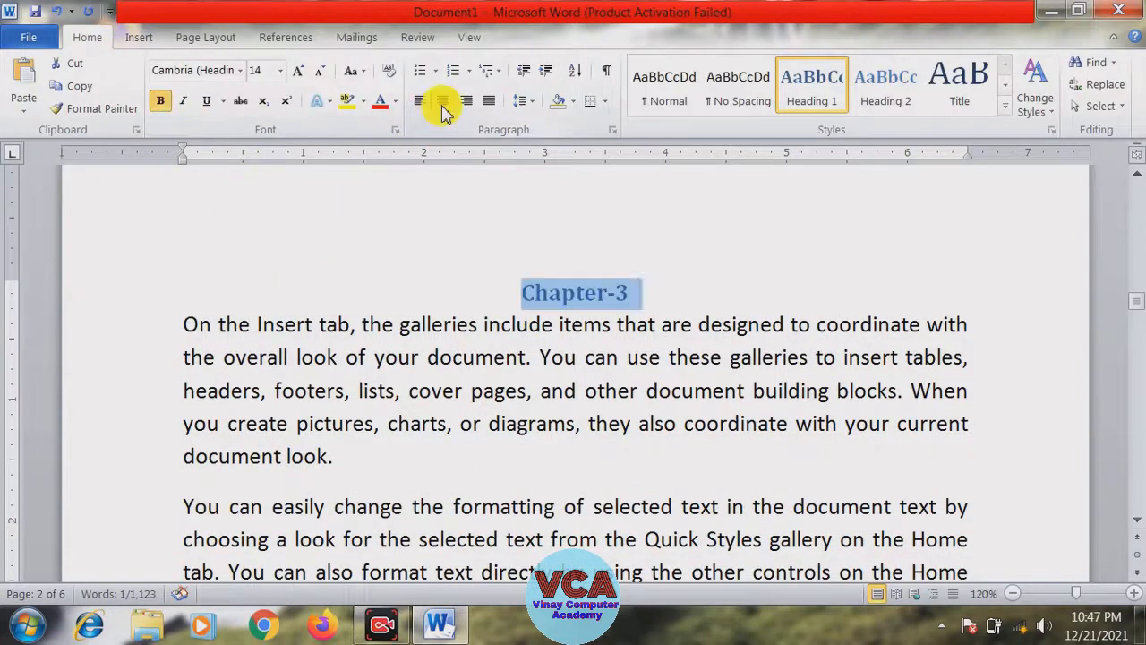
- Assign table of contents Level 1 to the "Chapter-4" heading and centre it again
drag(1133, 301, 1138, 357)
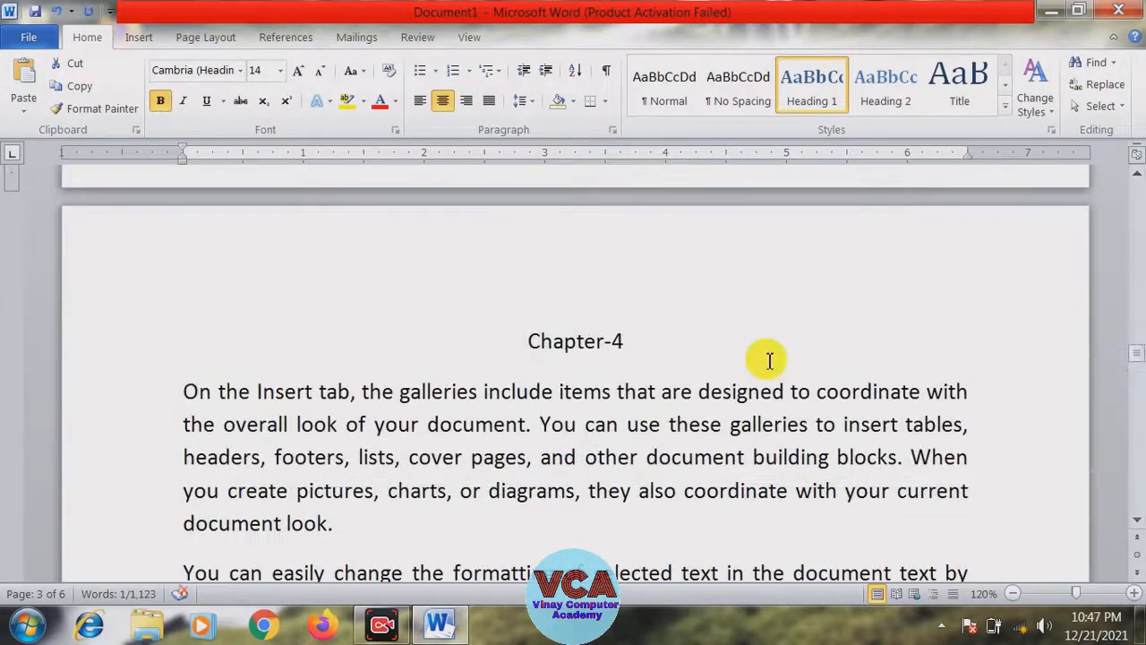
click(649, 341)
triple_click(605, 342)
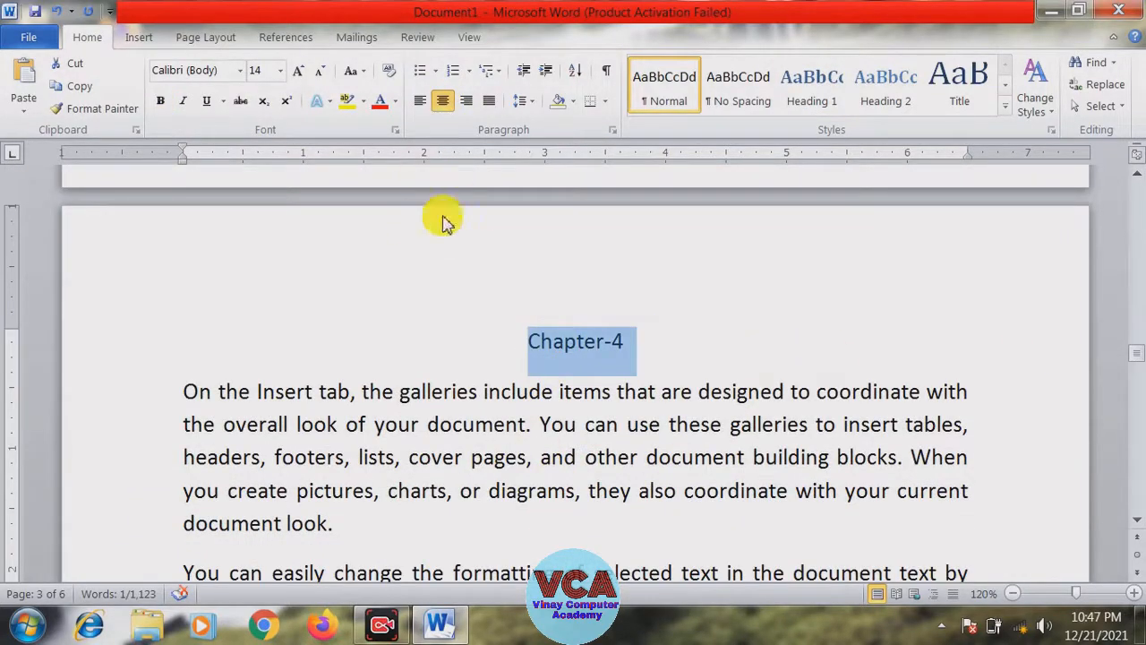
click(274, 41)
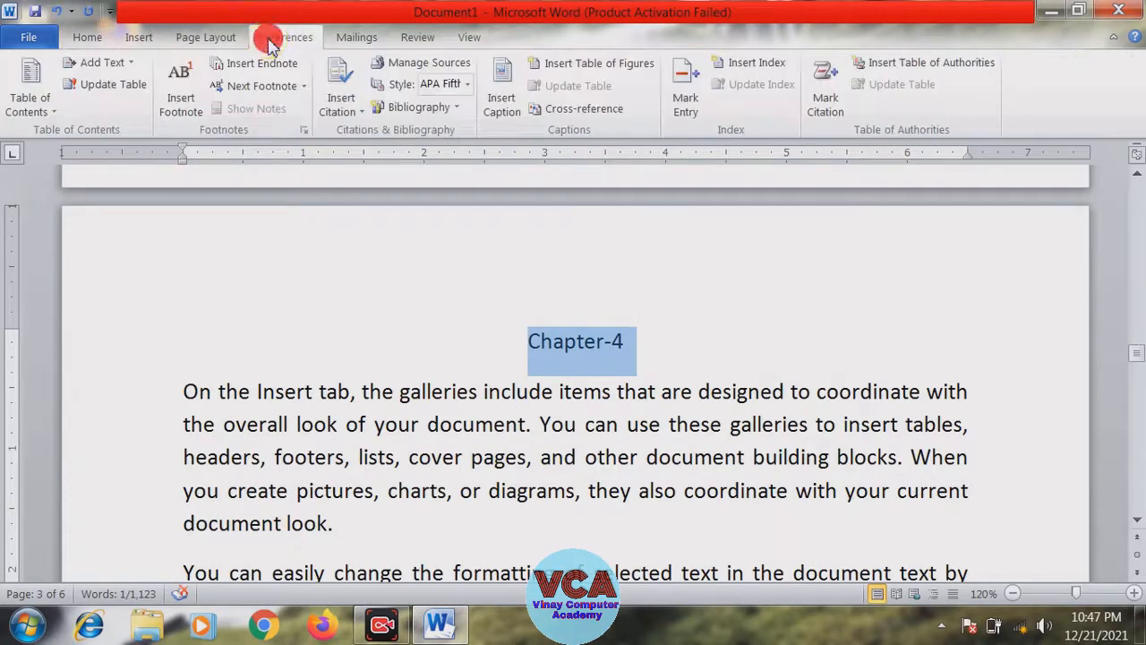
click(117, 63)
click(109, 110)
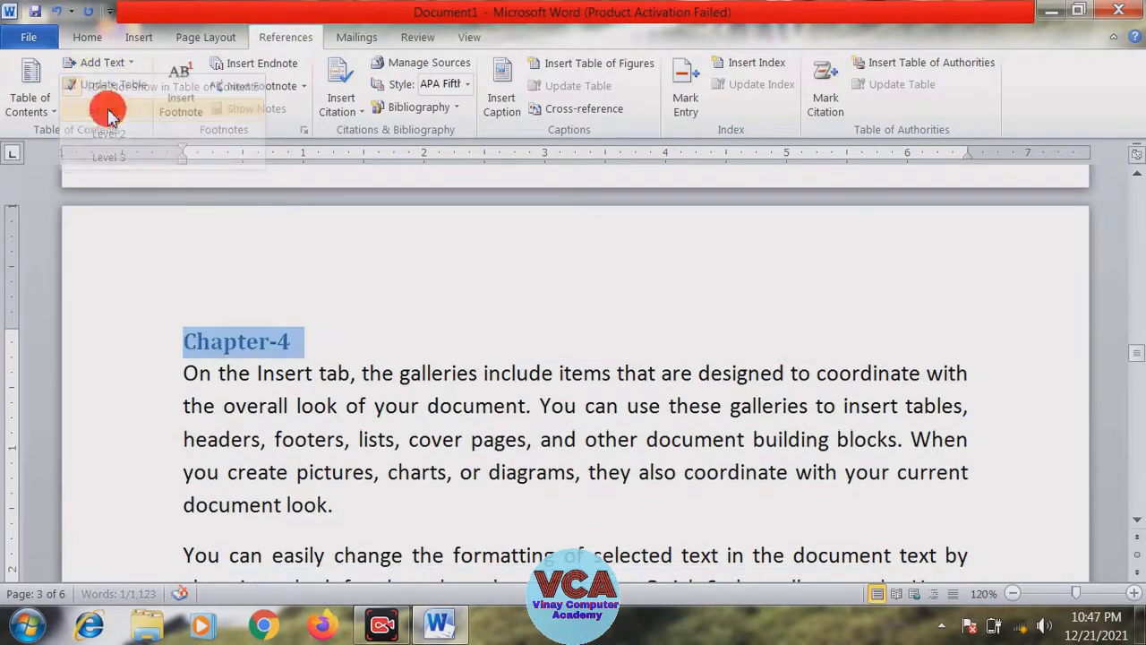
click(87, 38)
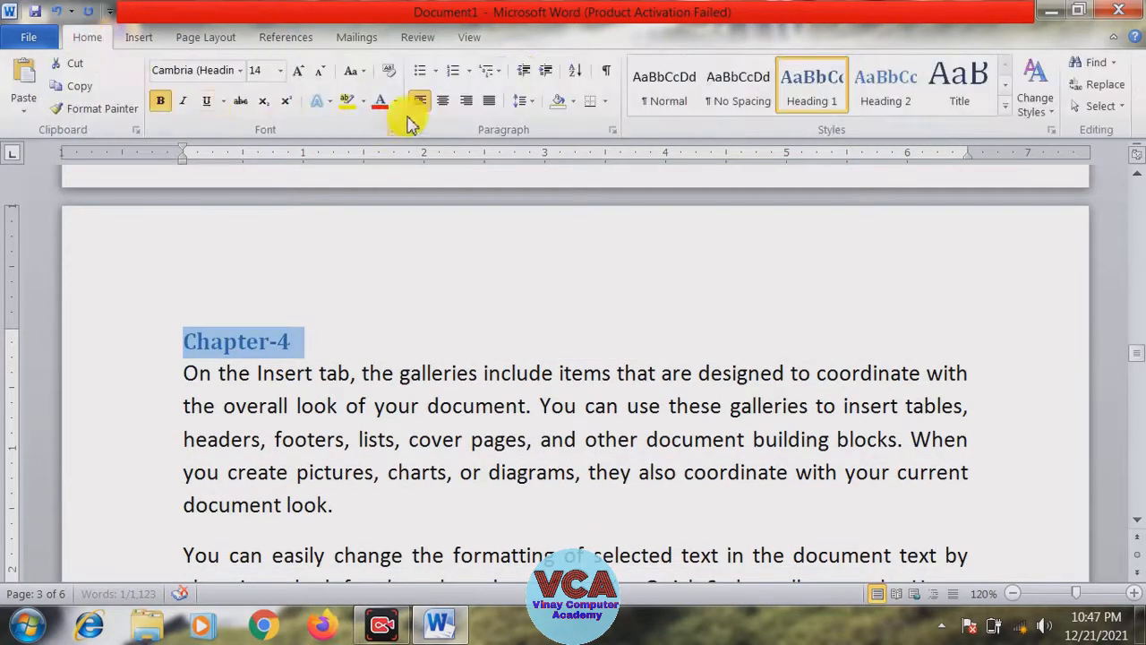
click(443, 101)
click(438, 341)
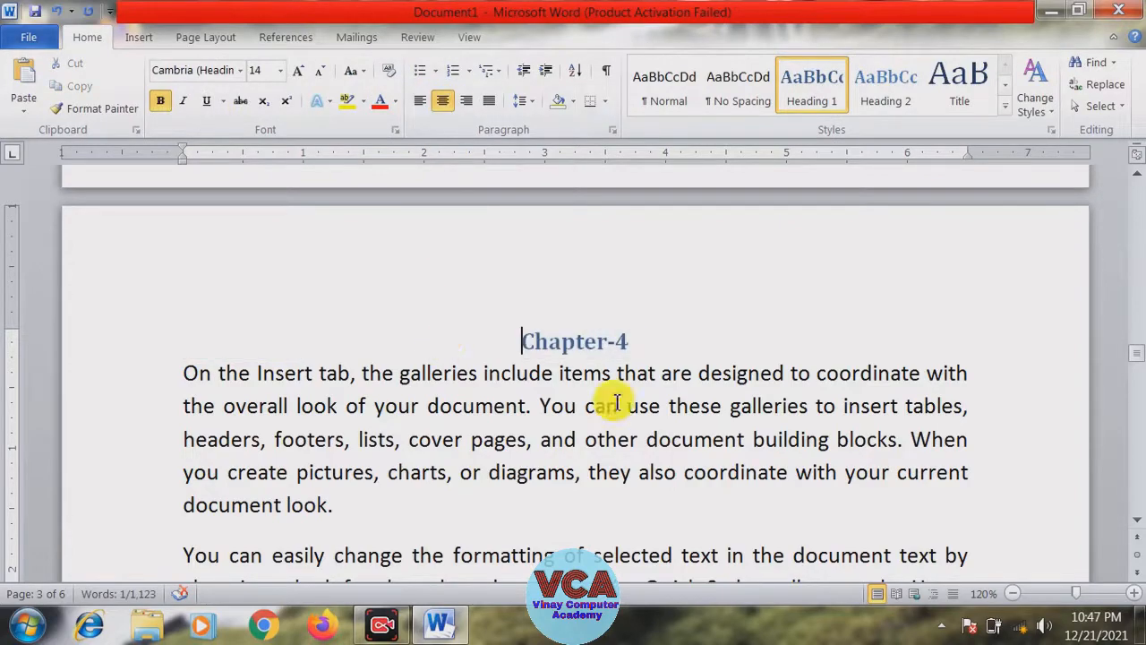
- Mark the "Chapter-5" heading as Level 1 for the table of contents and restore its centred alignment
drag(1141, 350, 1137, 414)
drag(638, 326, 533, 326)
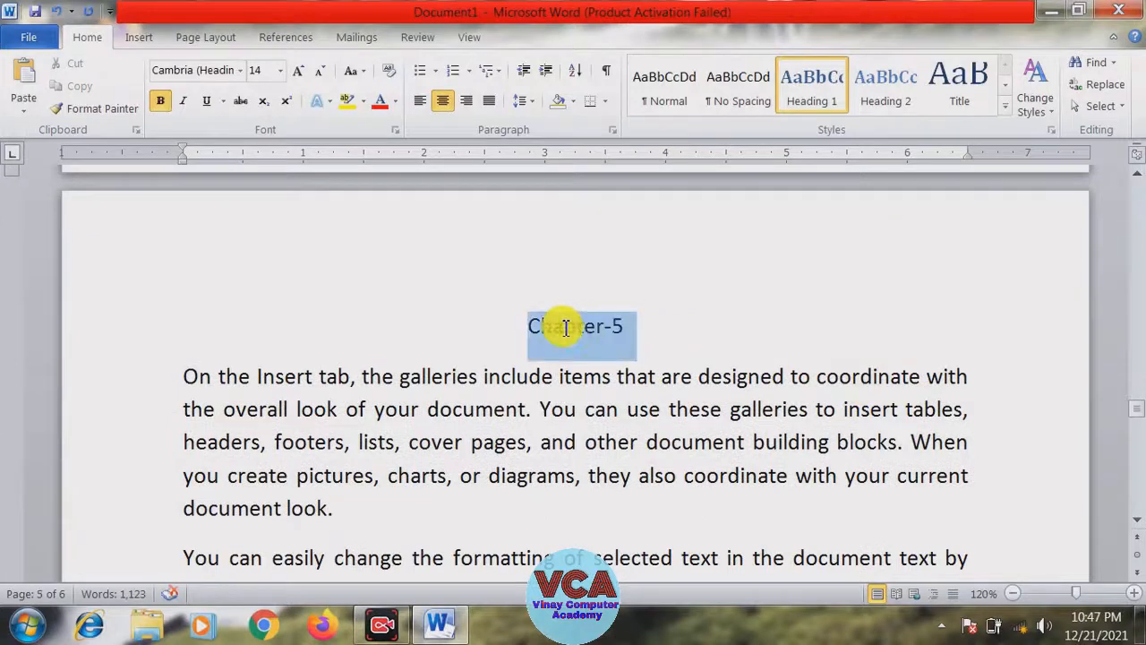
click(283, 37)
click(112, 64)
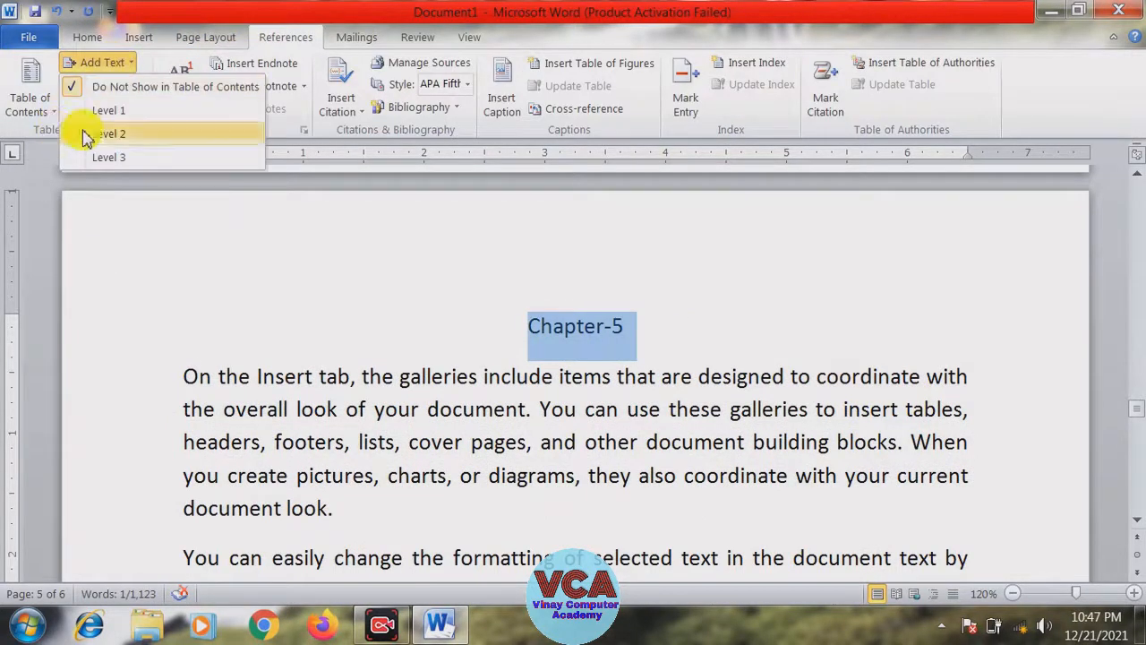
click(116, 111)
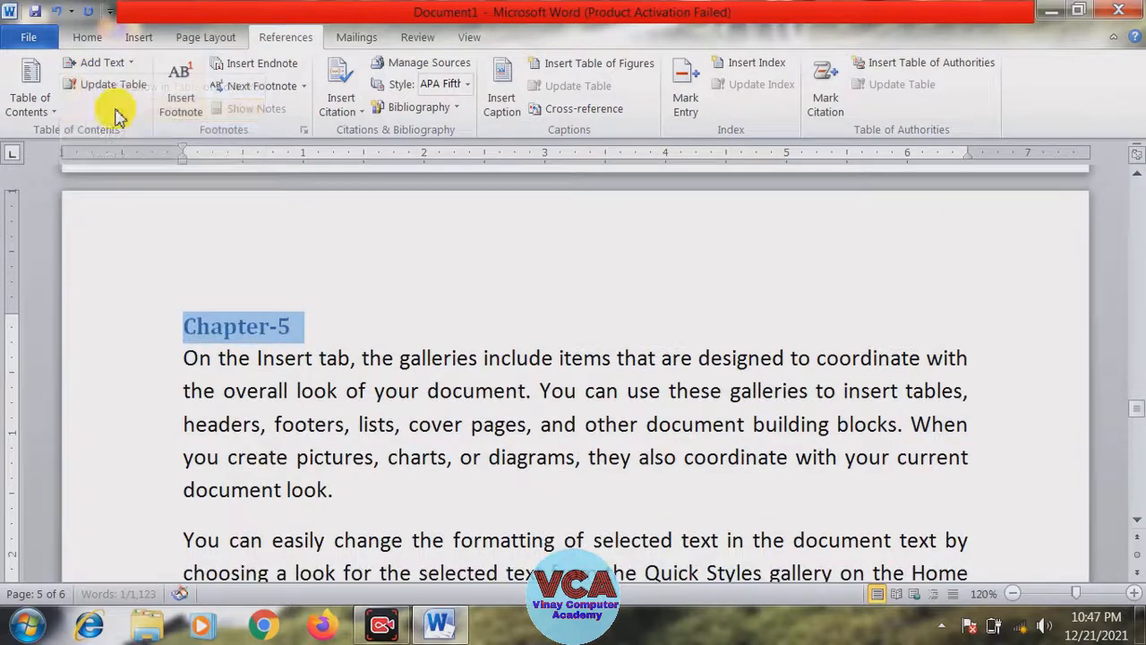
click(87, 38)
click(442, 102)
click(409, 359)
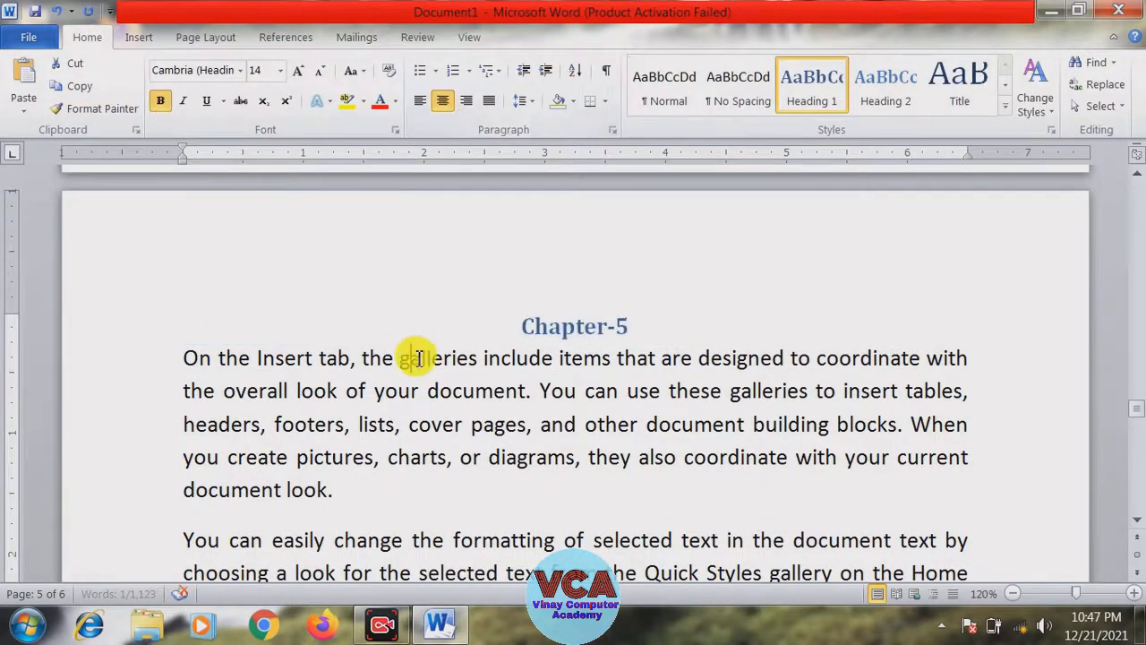
- Insert a page break before the "What is Computer:-" heading to create a blank first page
drag(1134, 417, 1137, 197)
drag(1136, 199, 1136, 192)
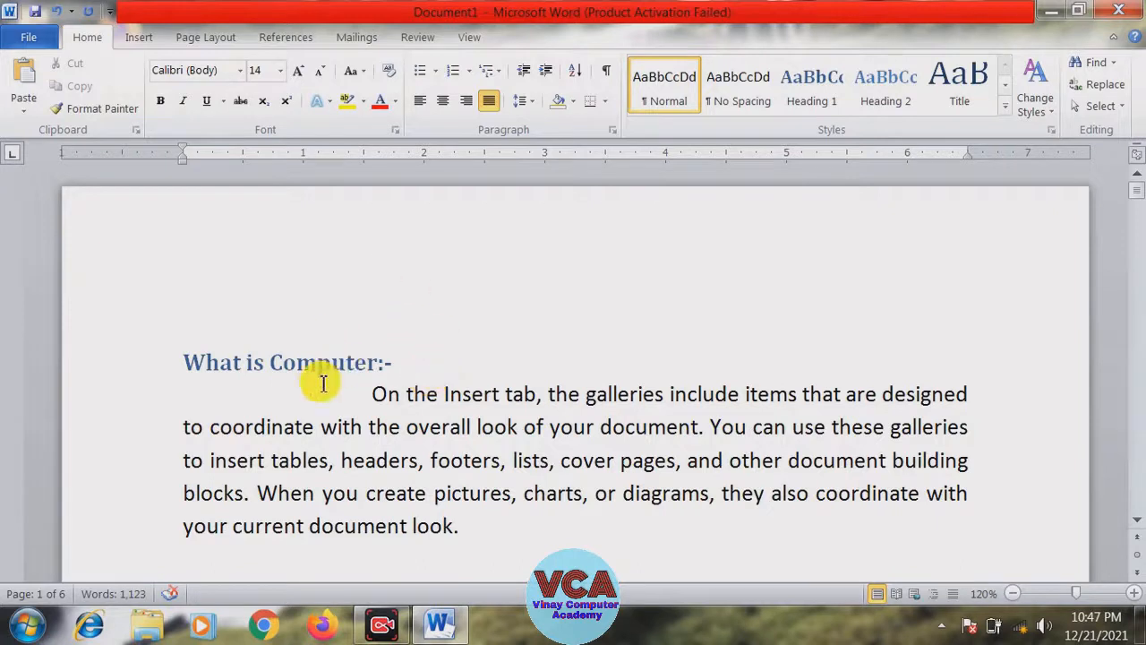
click(184, 362)
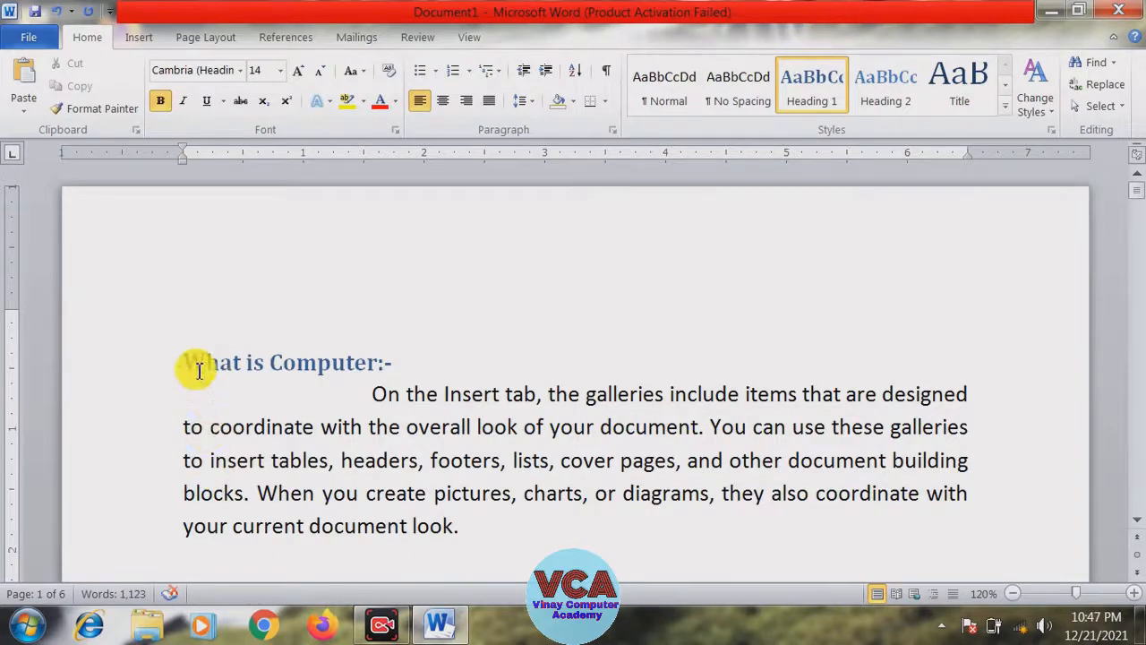
click(199, 368)
click(187, 360)
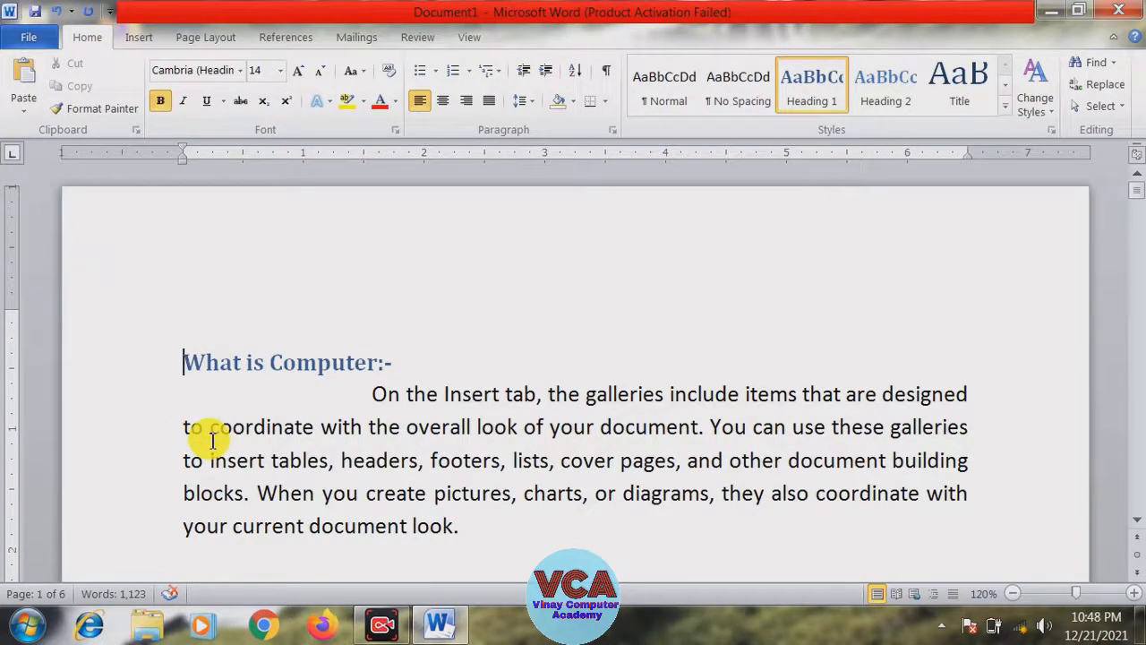
key(ctrl+Return)
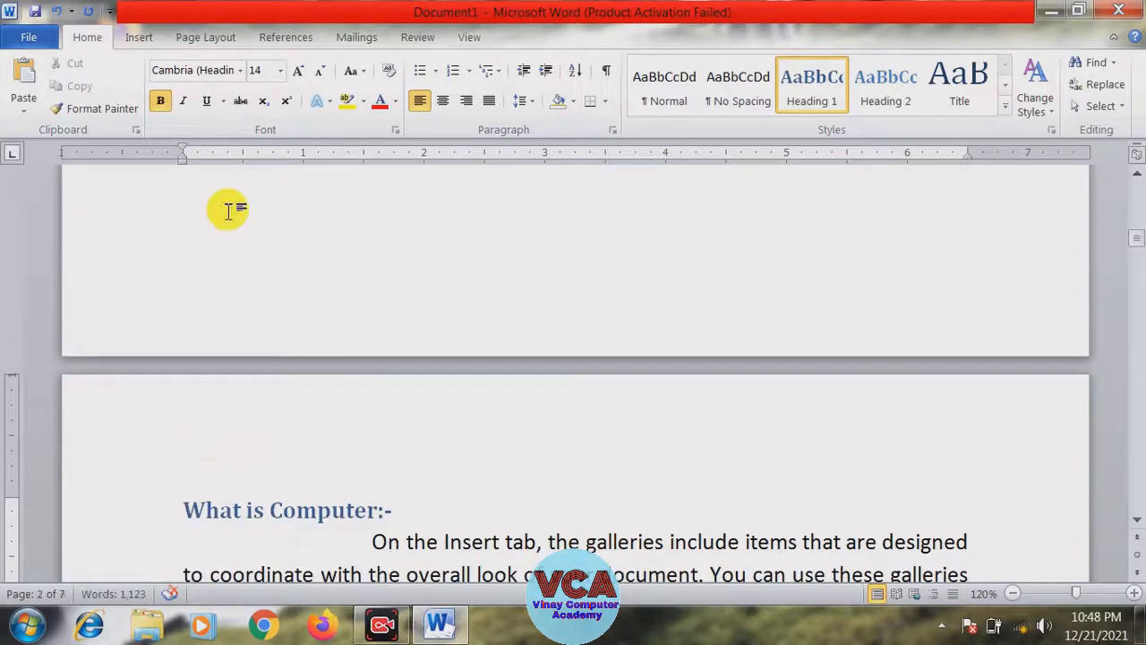
- Place the insertion point at the start of the blank first page
mouse_move(1136, 240)
mouse_down()
mouse_move(1142, 213)
mouse_move(1139, 233)
mouse_move(1129, 231)
mouse_up()
click(1013, 593)
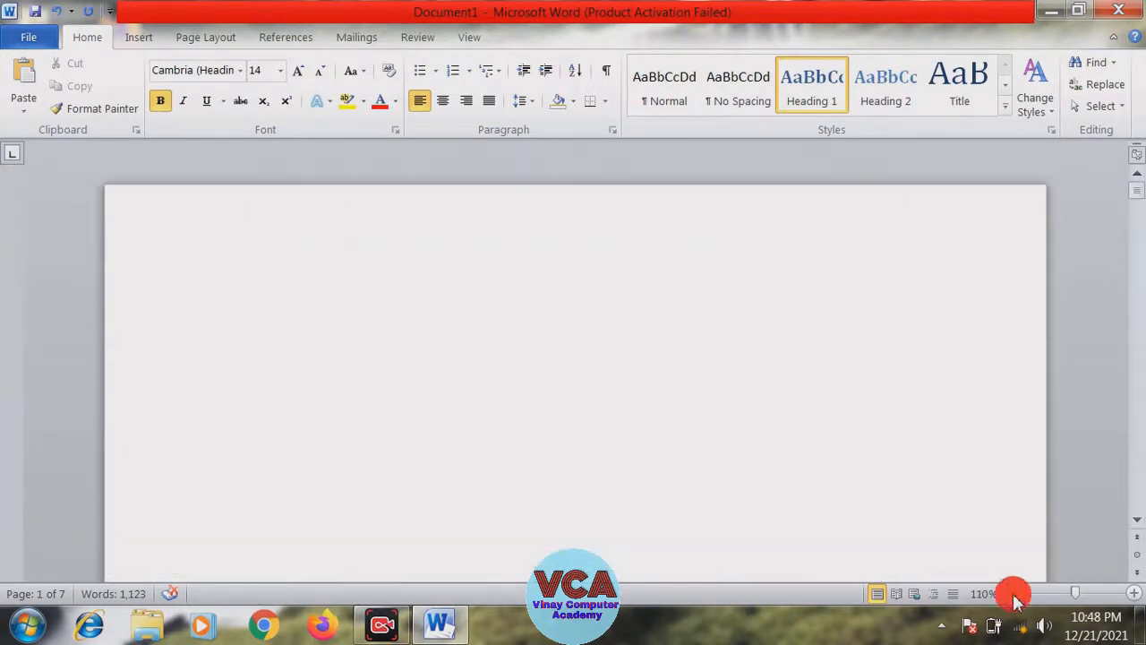
click(1013, 593)
mouse_move(1140, 193)
mouse_down()
mouse_move(1140, 262)
mouse_move(1140, 193)
mouse_up()
click(309, 266)
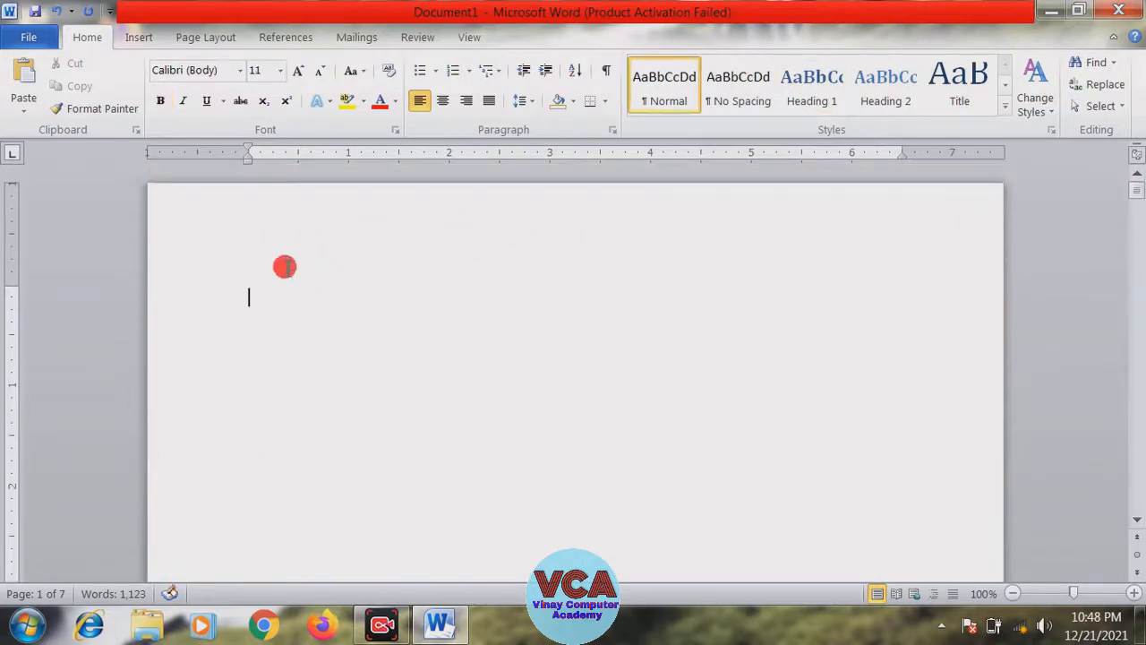
click(274, 40)
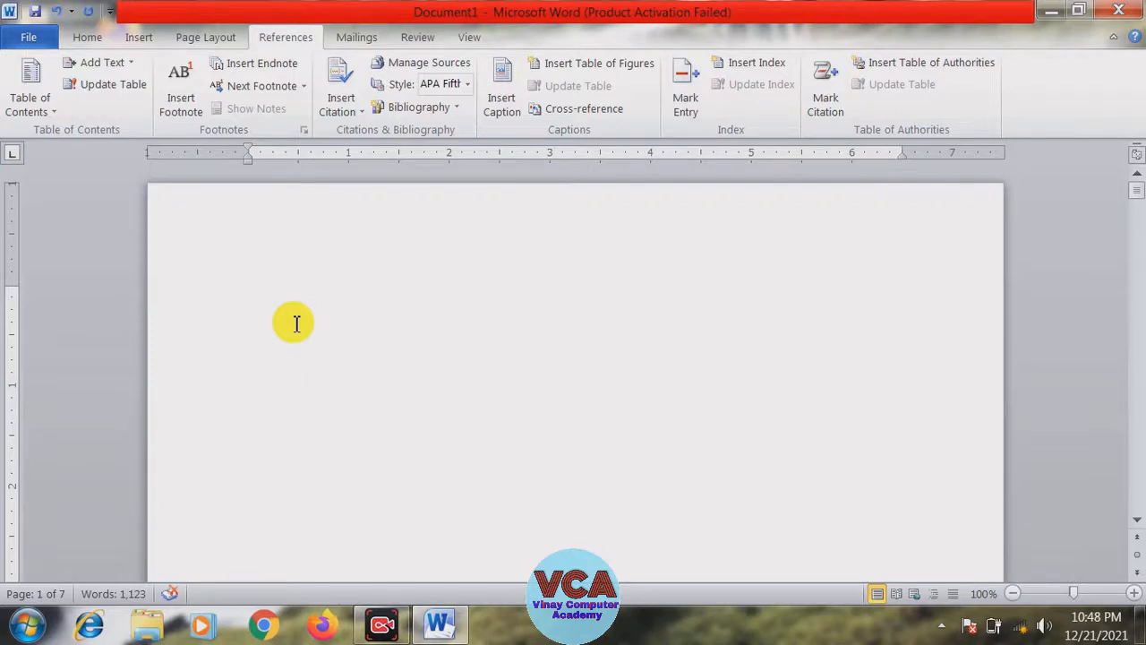
click(114, 63)
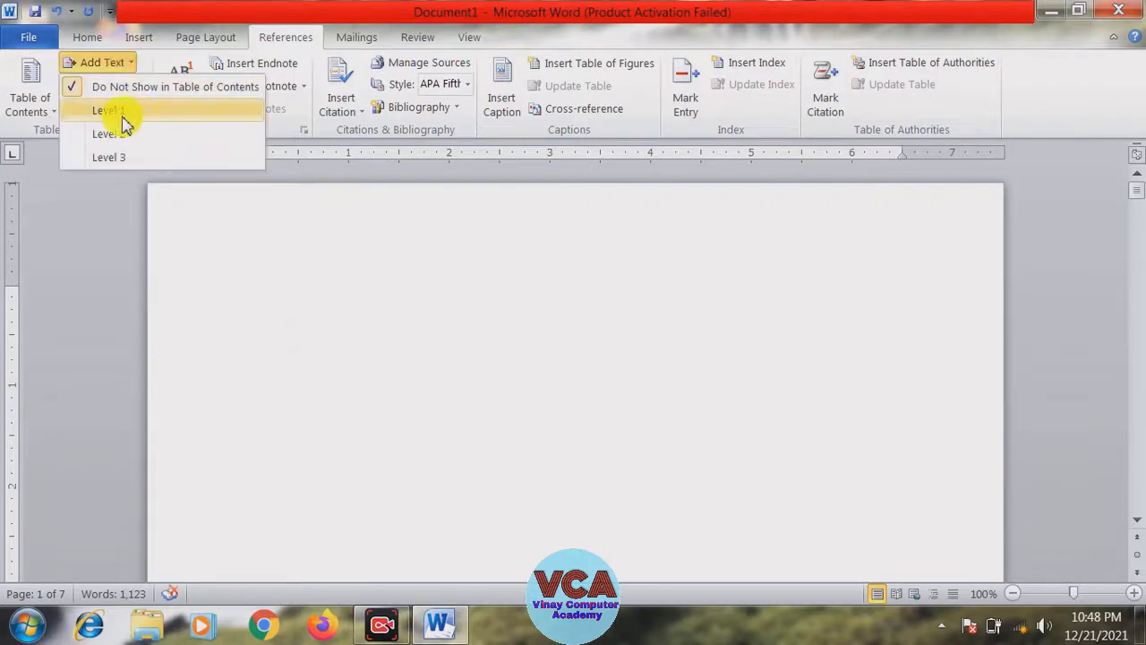
click(98, 42)
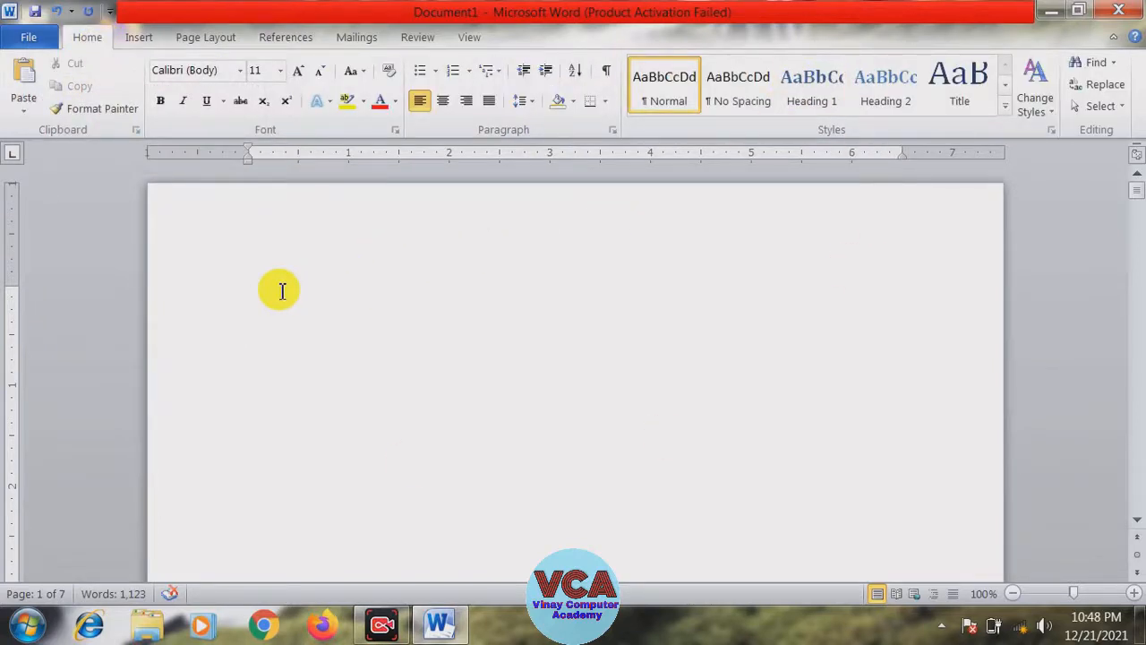
- Insert the built-in Automatic Table 1 table of contents on the blank first page
click(286, 39)
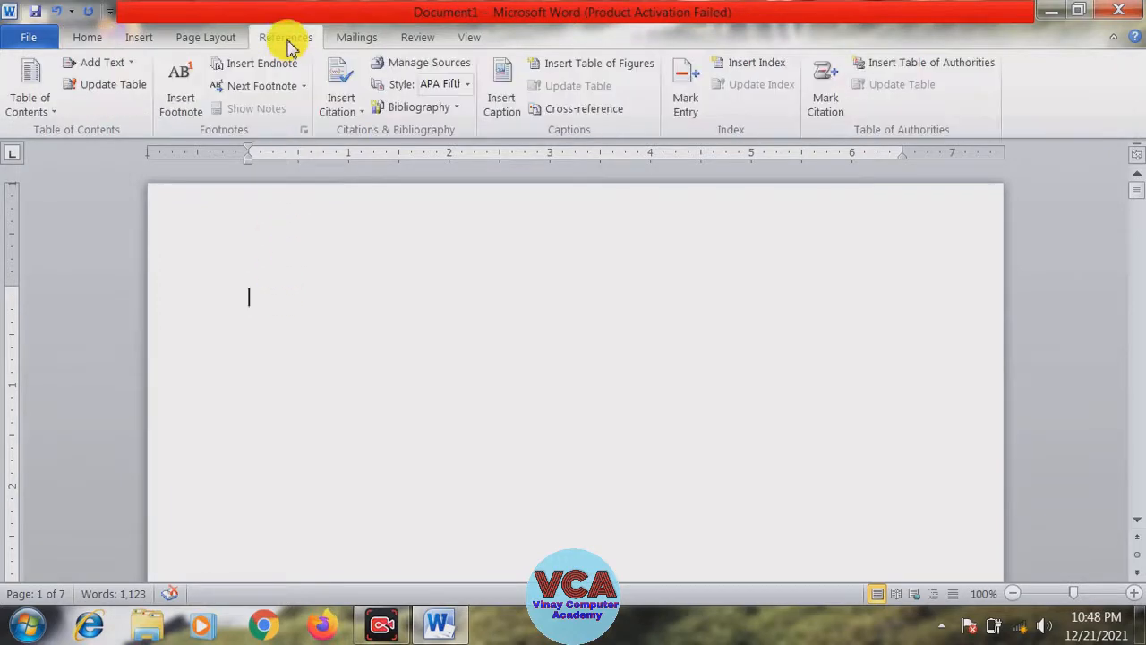
click(54, 116)
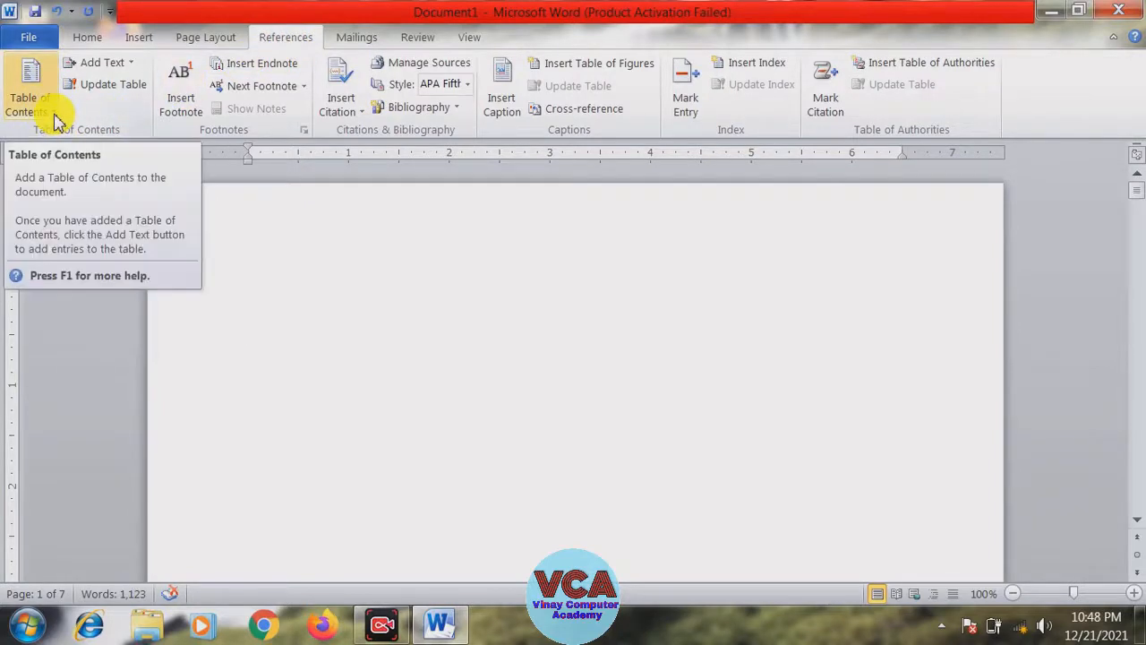
click(53, 117)
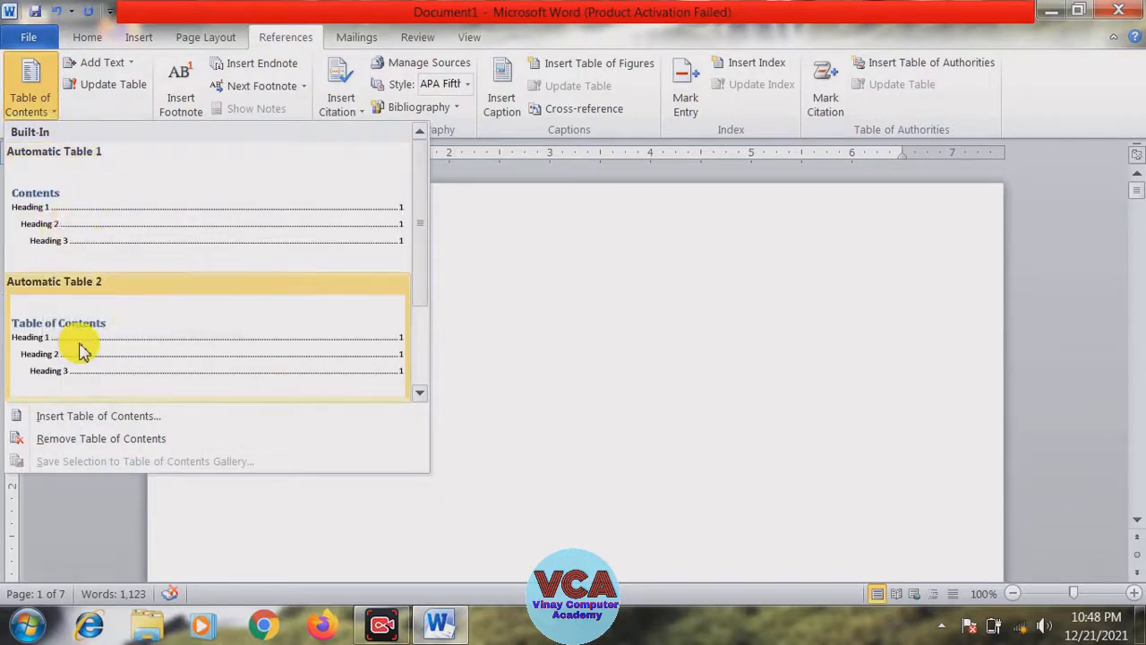
mouse_move(422, 269)
mouse_down()
mouse_move(420, 364)
mouse_move(415, 256)
mouse_move(413, 367)
mouse_move(410, 256)
mouse_up()
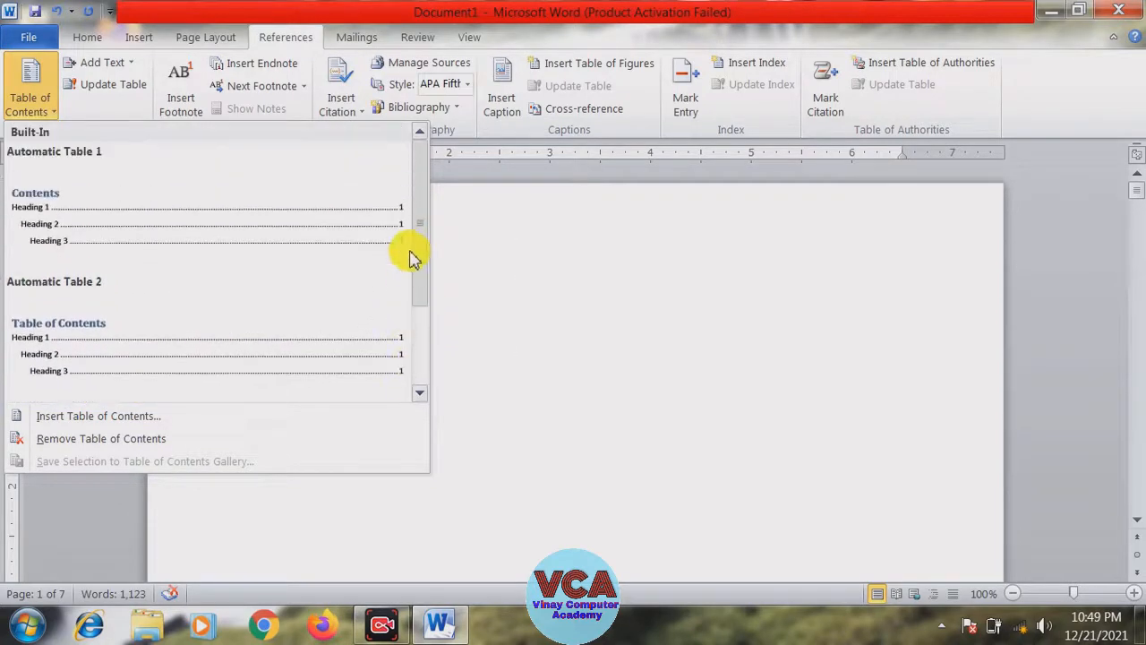
click(105, 233)
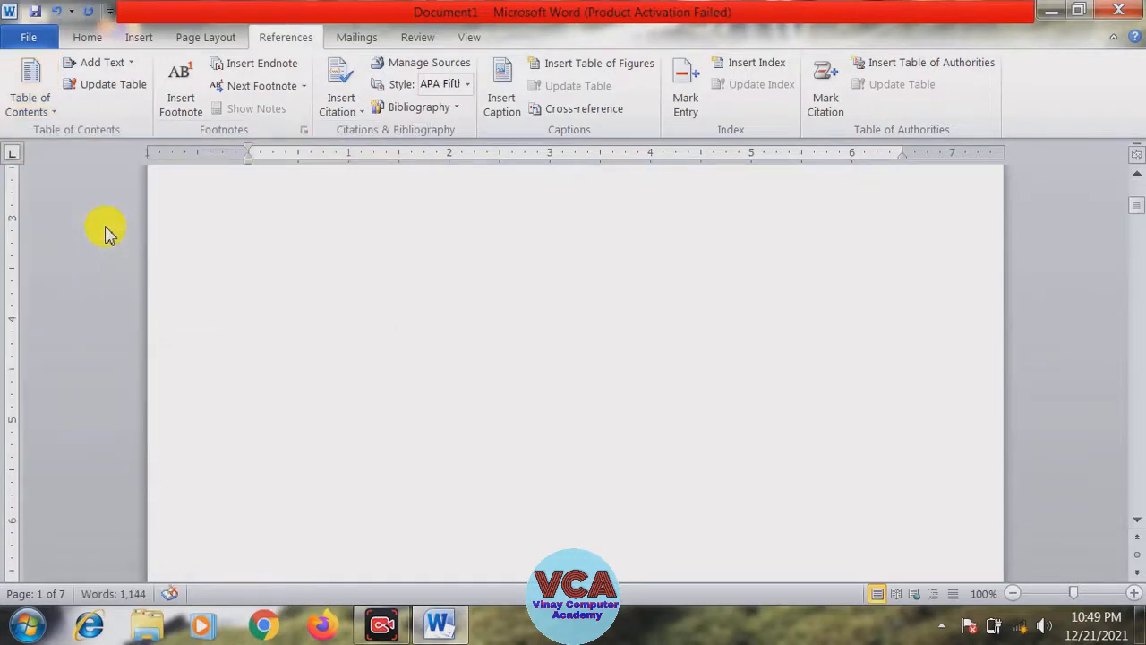
- Examine the table of contents entries and page numbers, and compare the "Chapter-2" entry with its heading in the document
drag(1138, 205, 1140, 197)
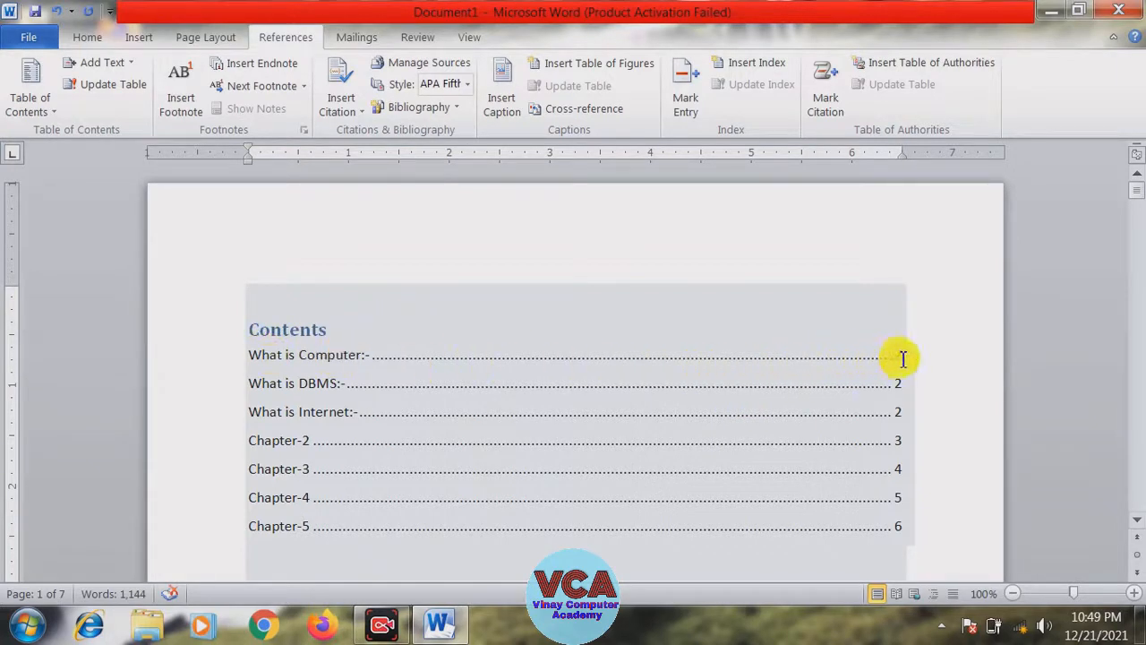
click(1133, 593)
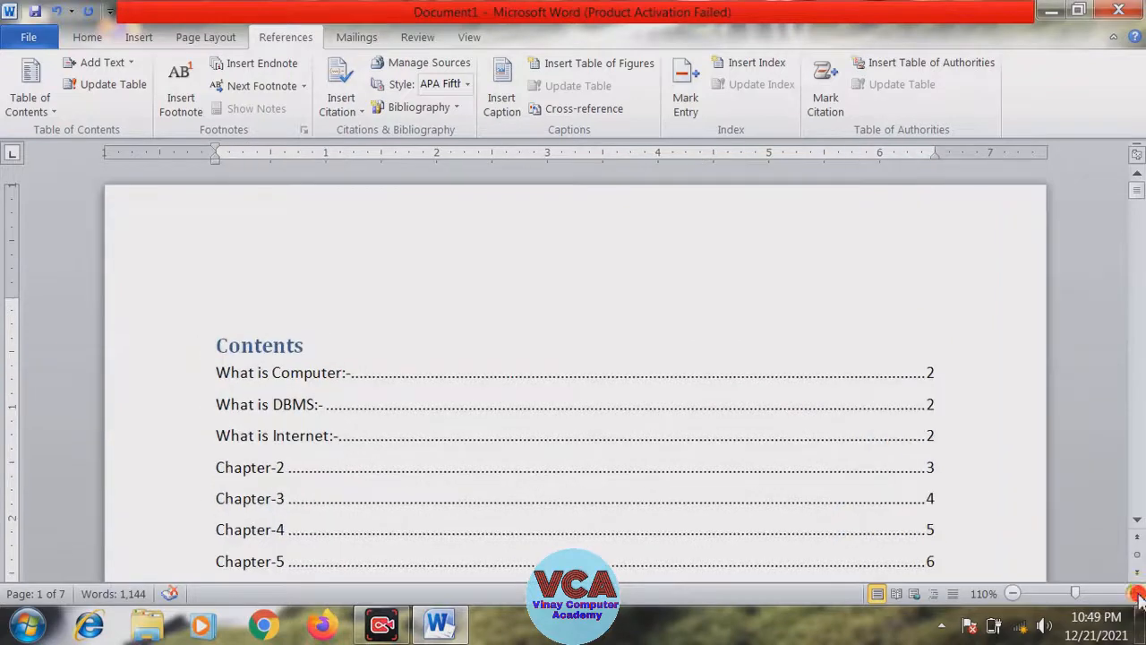
click(1134, 593)
click(1134, 593)
click(1134, 593)
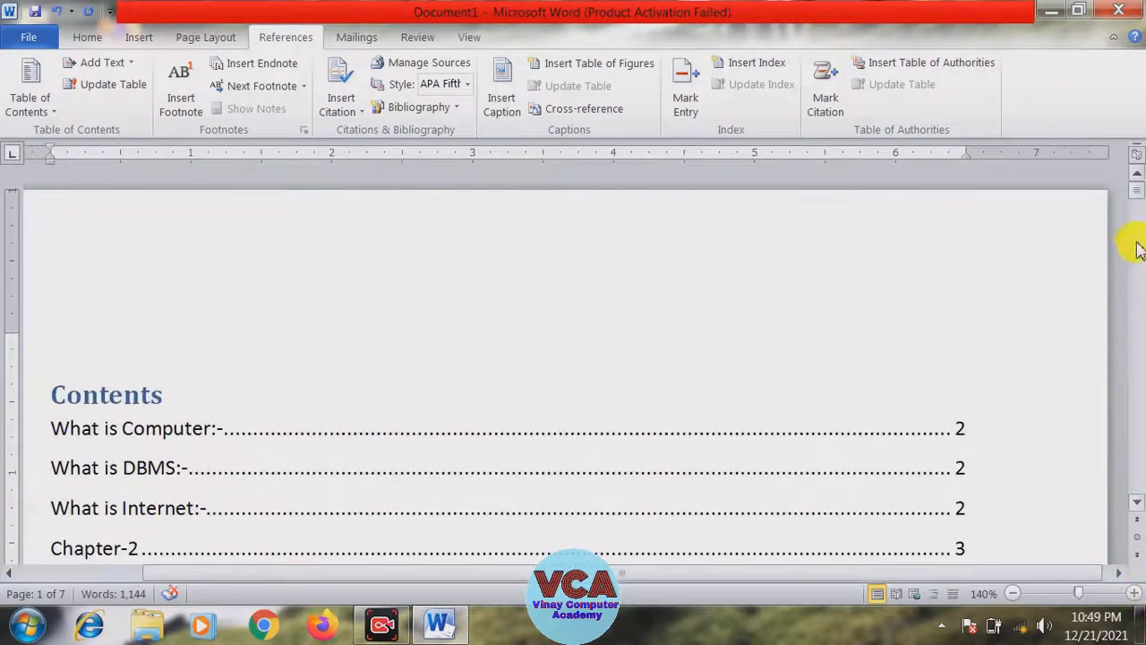
drag(1138, 206, 1143, 202)
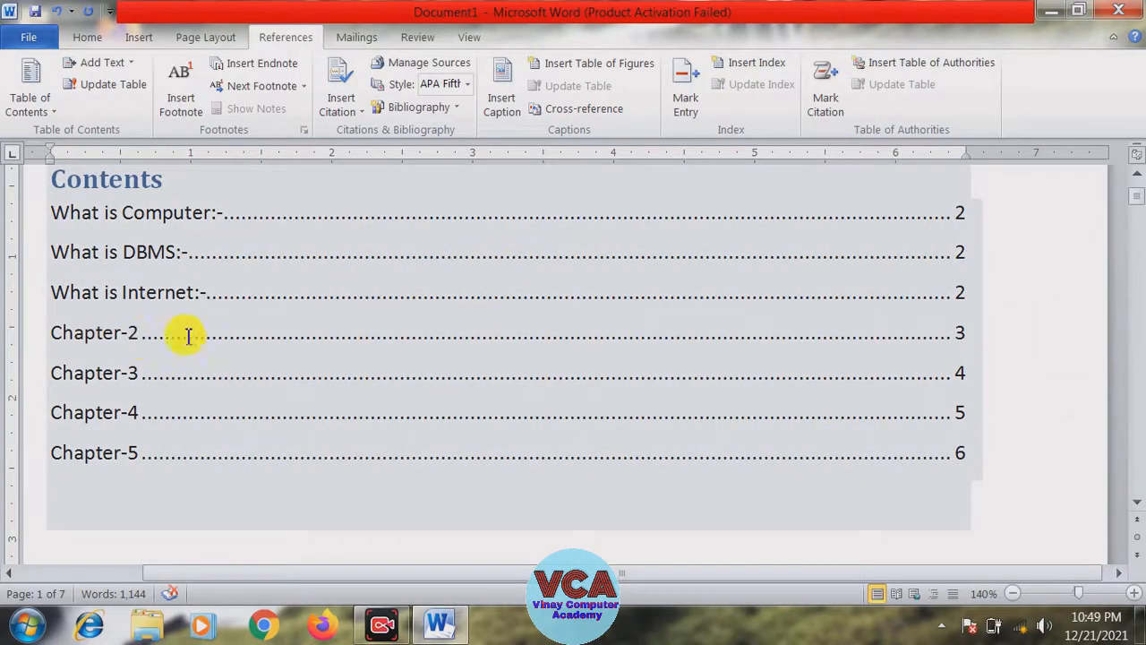
click(966, 333)
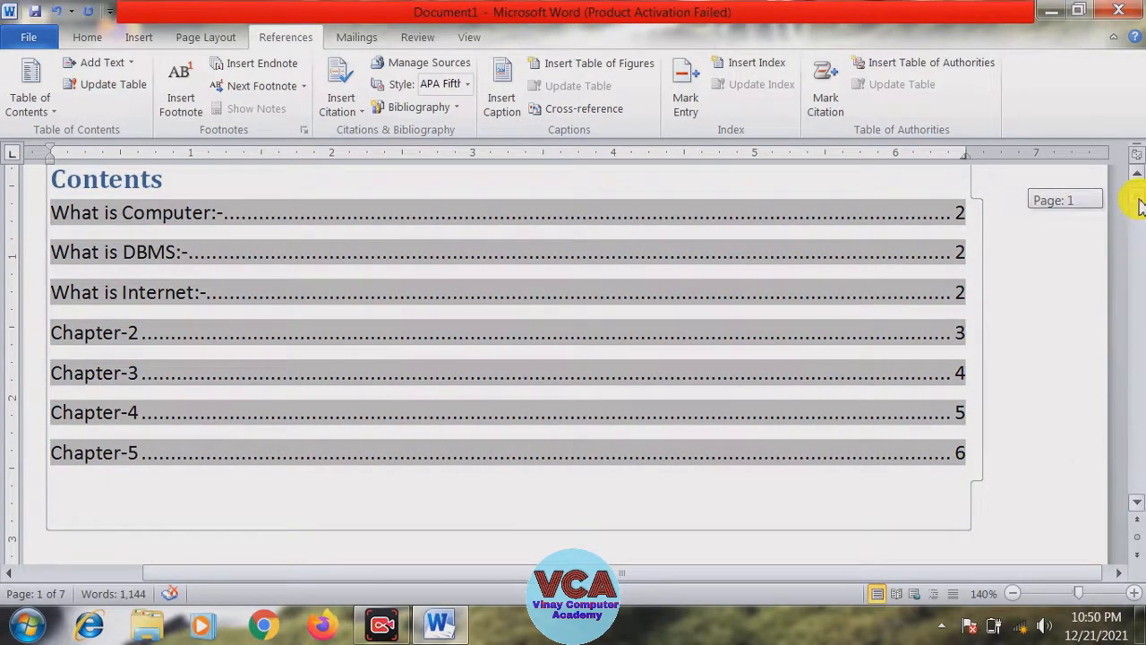
drag(1142, 206, 1126, 287)
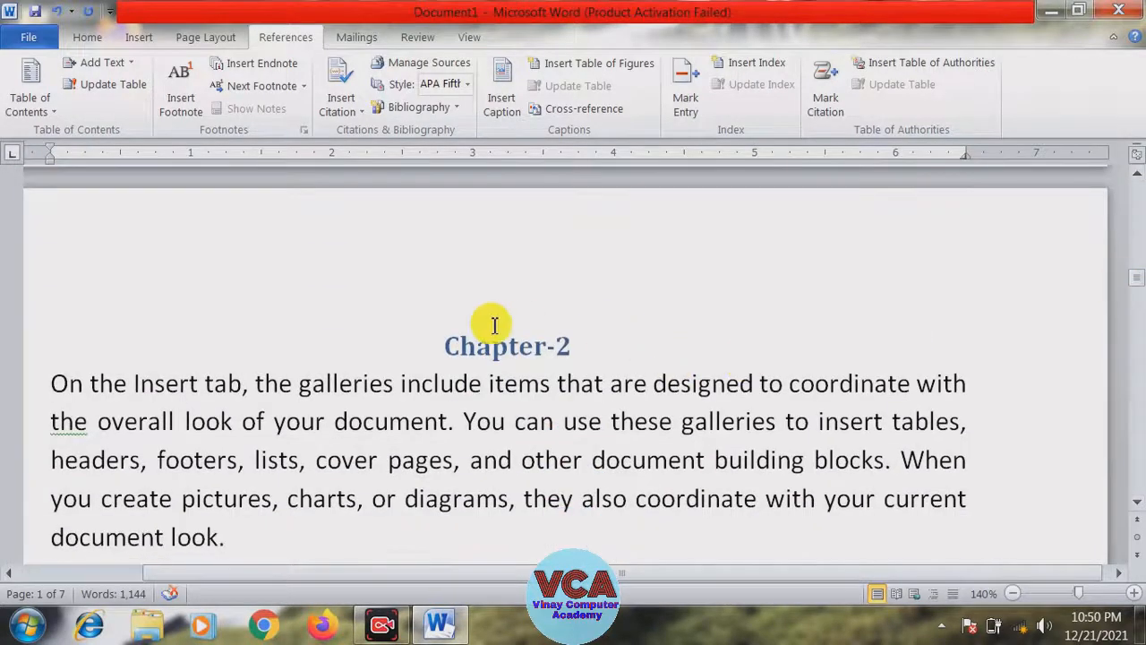
click(522, 346)
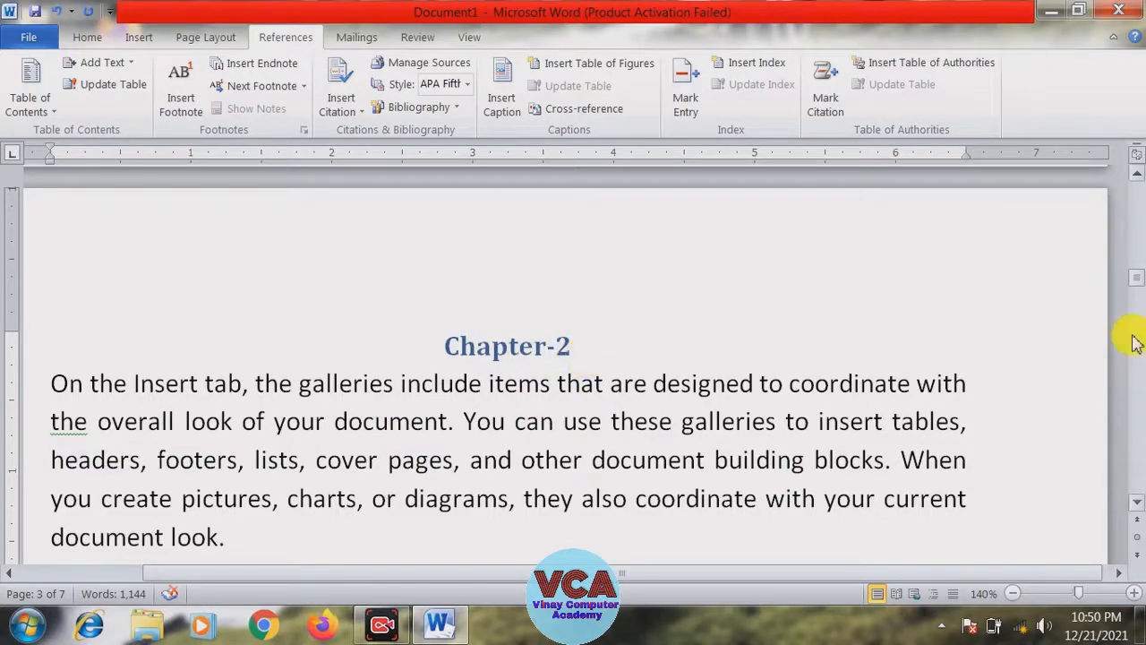
drag(1134, 274, 1143, 204)
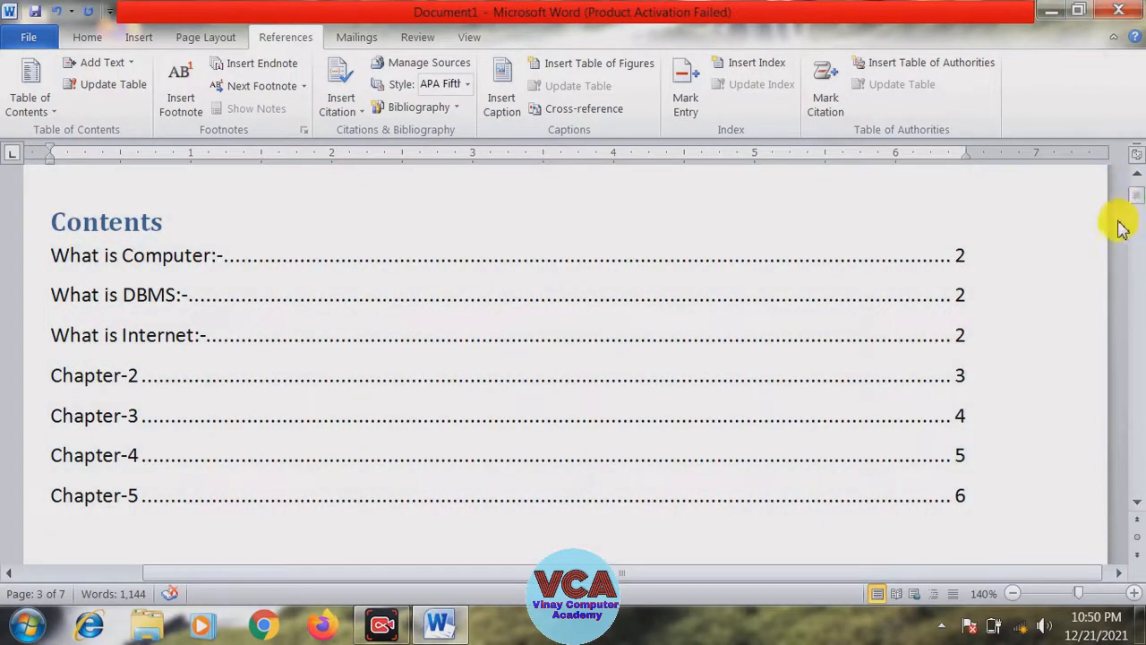
- Insert a page break before the second "On the Insert tab" paragraph in the Chapter-5 section
drag(1138, 208, 1128, 456)
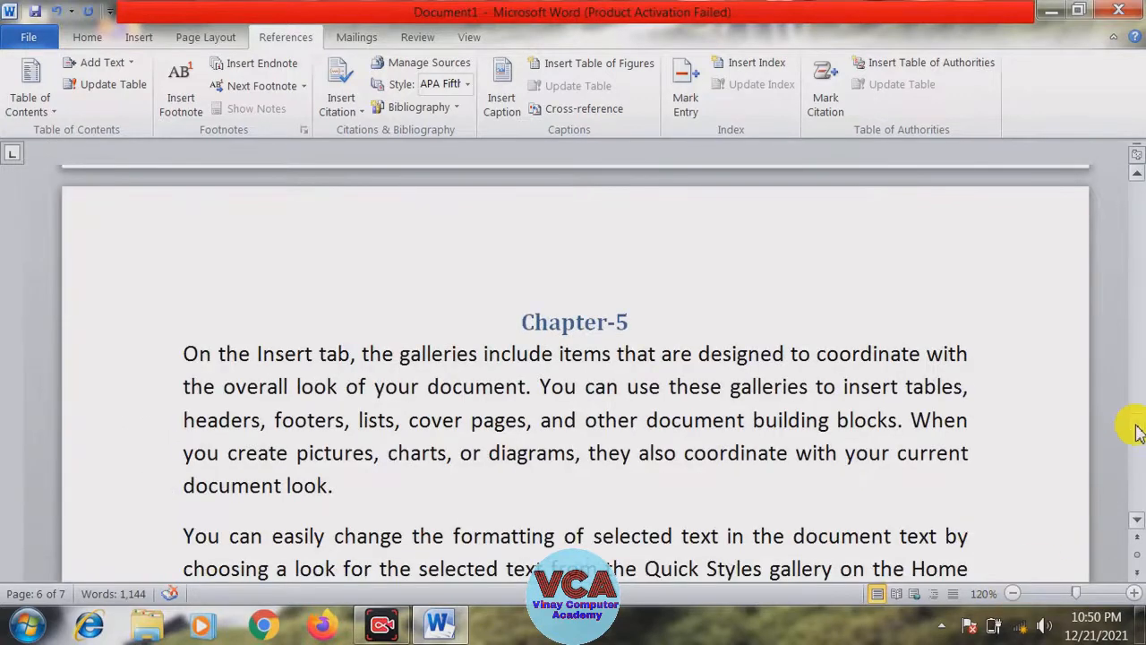
drag(1137, 431, 1139, 447)
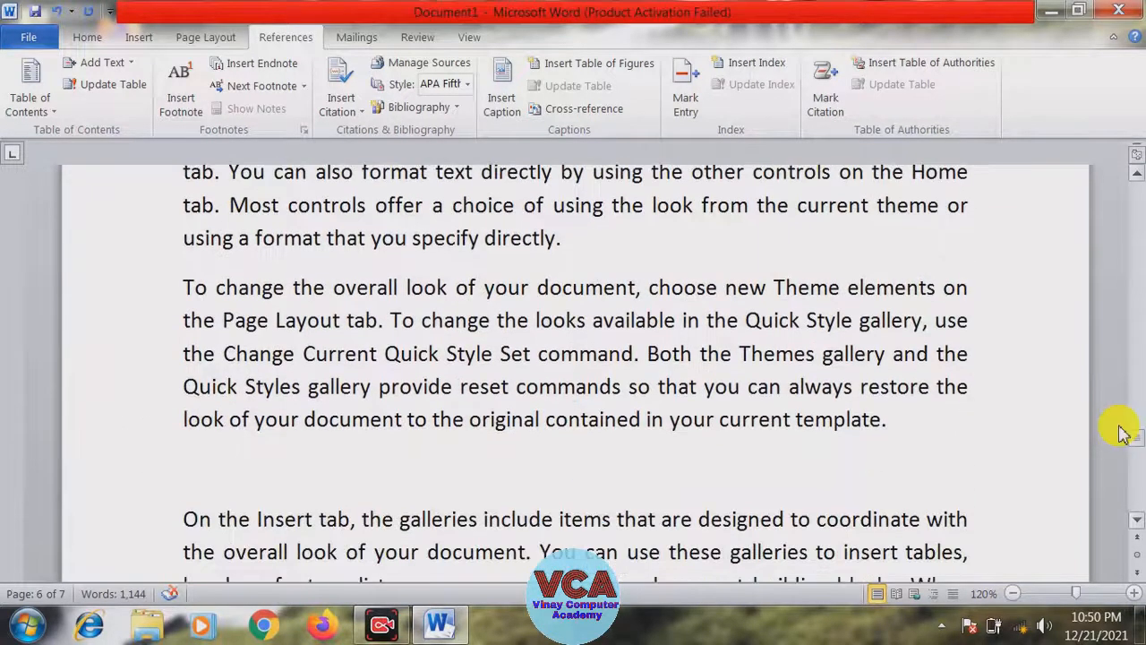
click(184, 519)
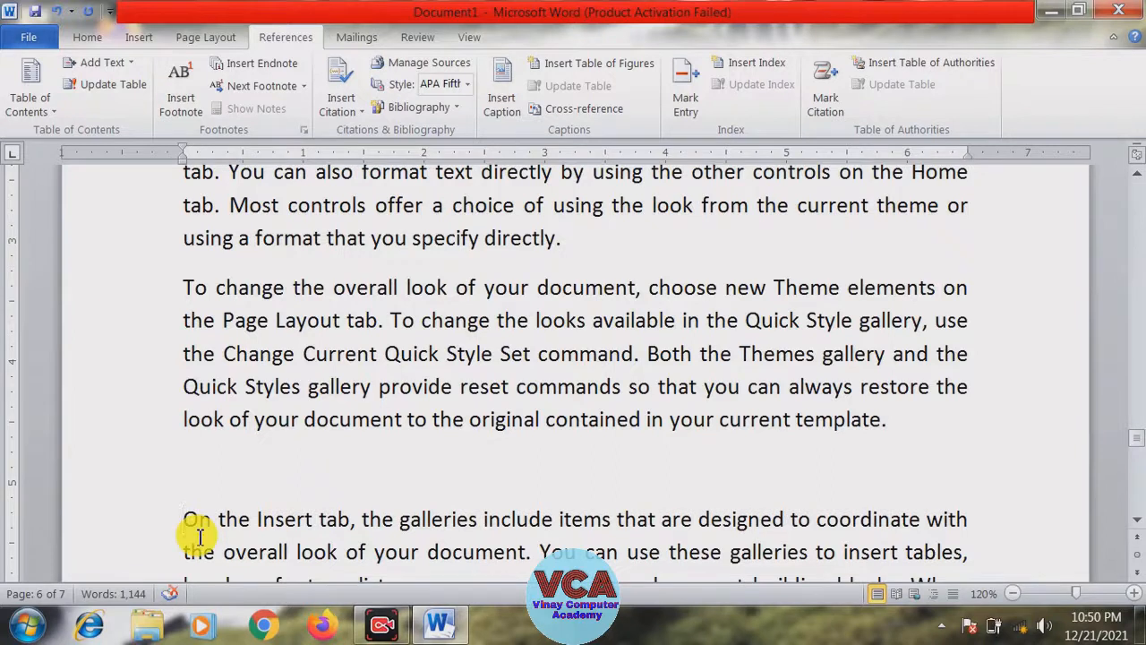
key(ctrl+Return)
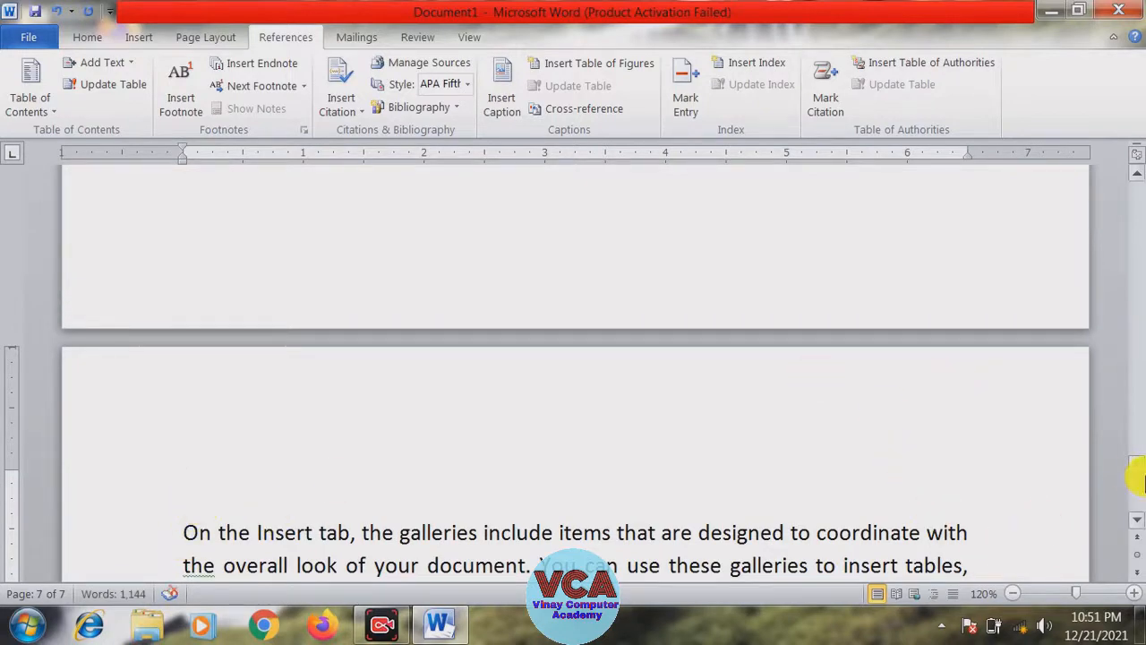
- Copy the "Chapter-5" heading onto the empty line at the start of the new last page, without an extra blank line
drag(1136, 477, 1136, 399)
drag(632, 369, 553, 365)
key(ctrl+c)
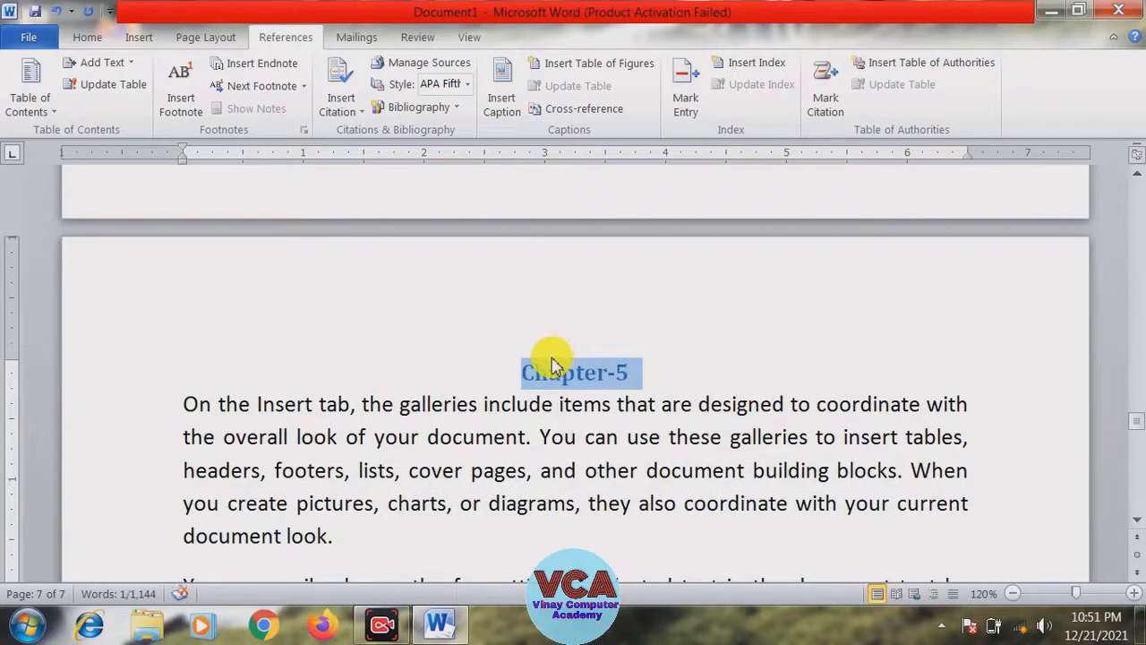
drag(1139, 430, 1140, 474)
click(415, 385)
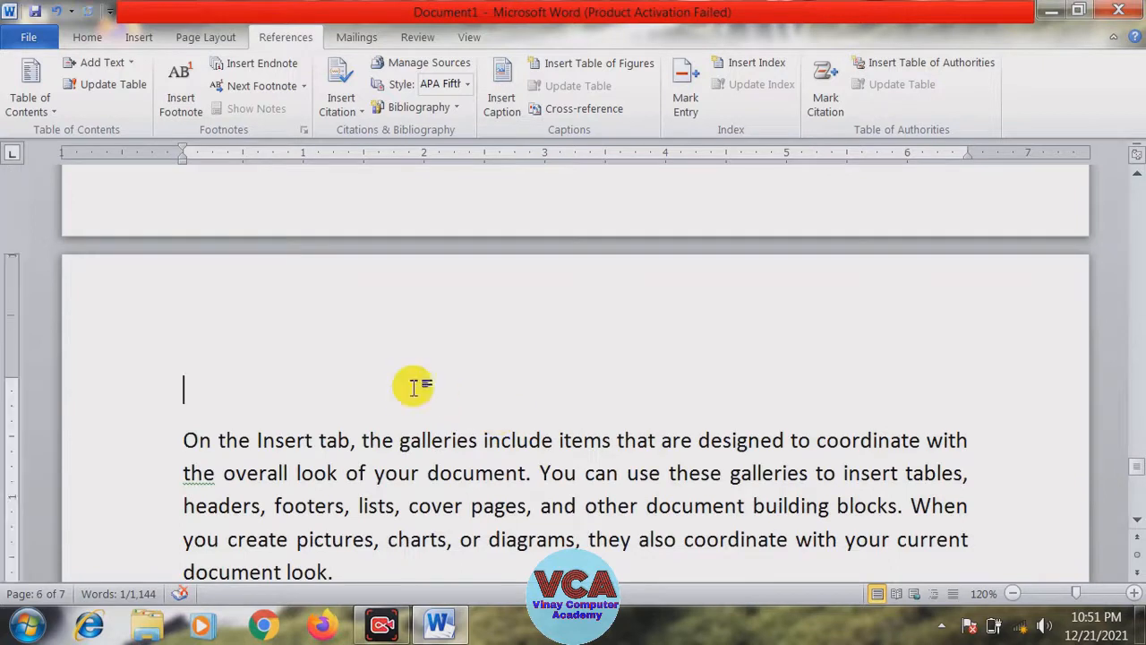
key(ctrl+v)
key(BackSpace)
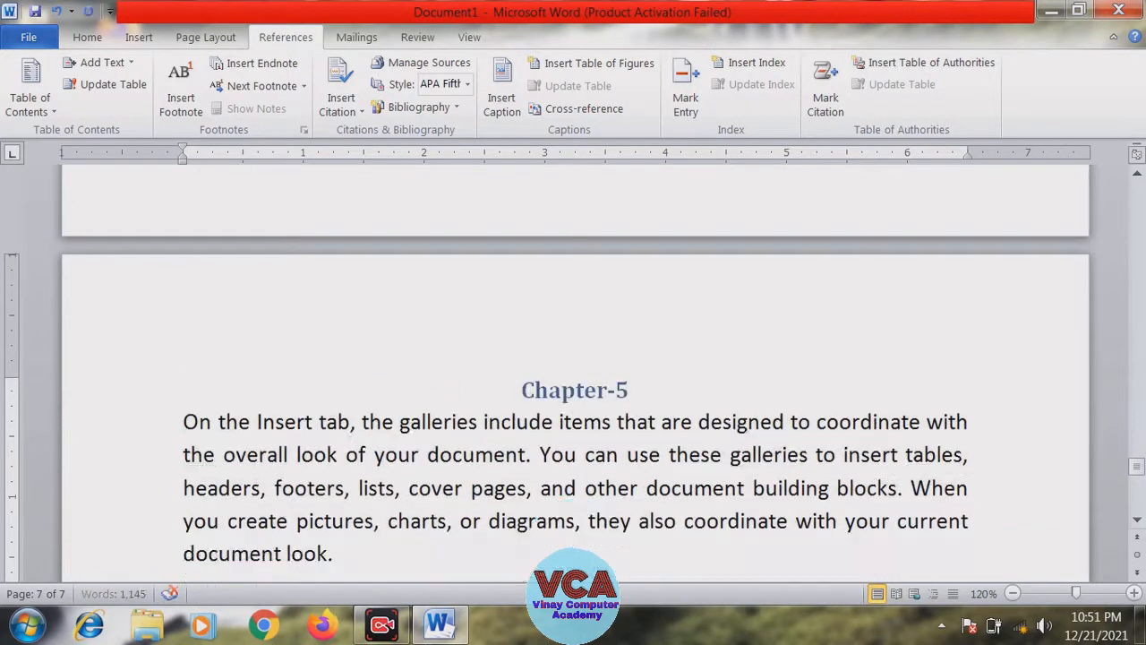
- Renumber the copied heading on the last page to read "Chapter-6"
double_click(631, 392)
text(6)
key(BackSpace)
key(BackSpace)
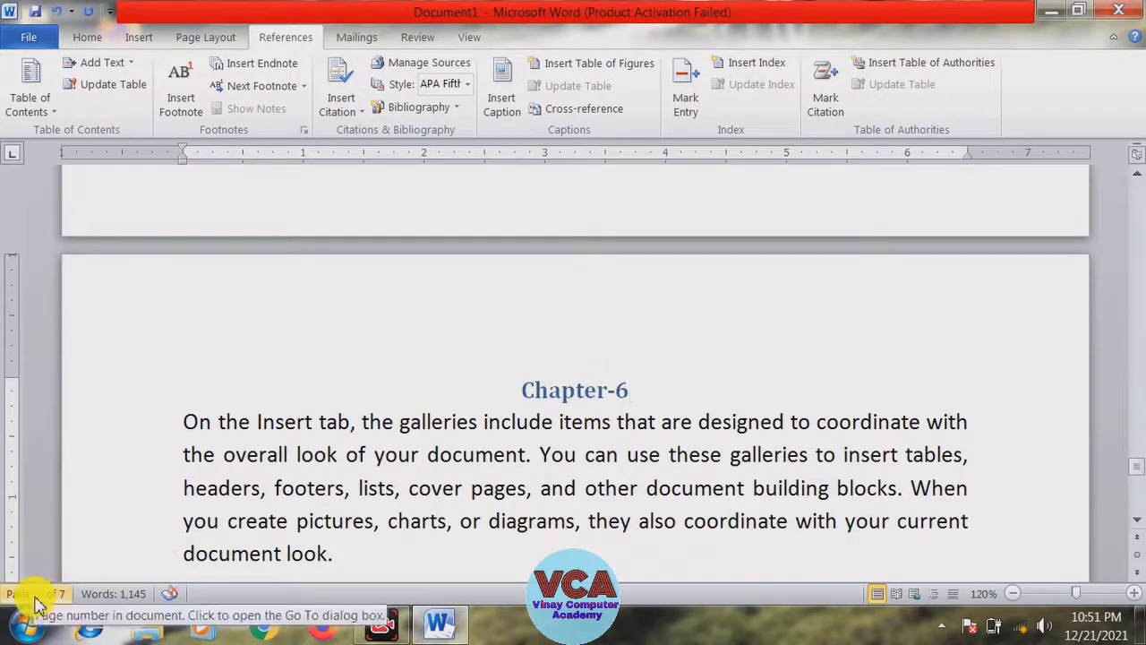
click(813, 519)
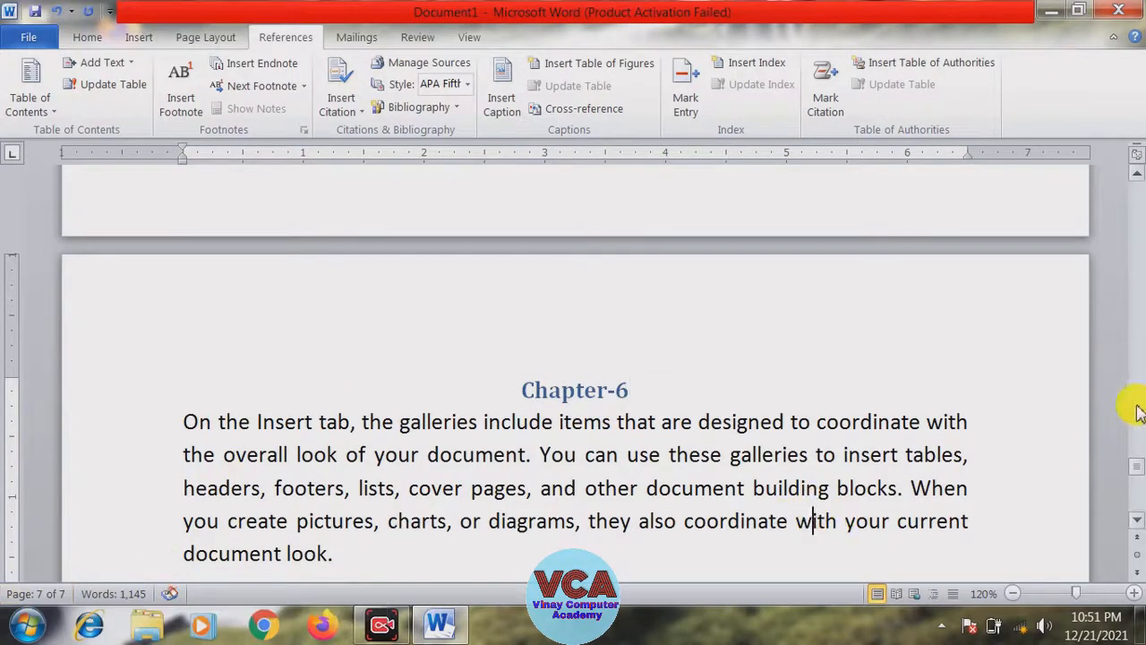
- Add the line "What is Multimedia:-" above the "To change the overall look" paragraph in Chapter-6
drag(1138, 478, 1140, 484)
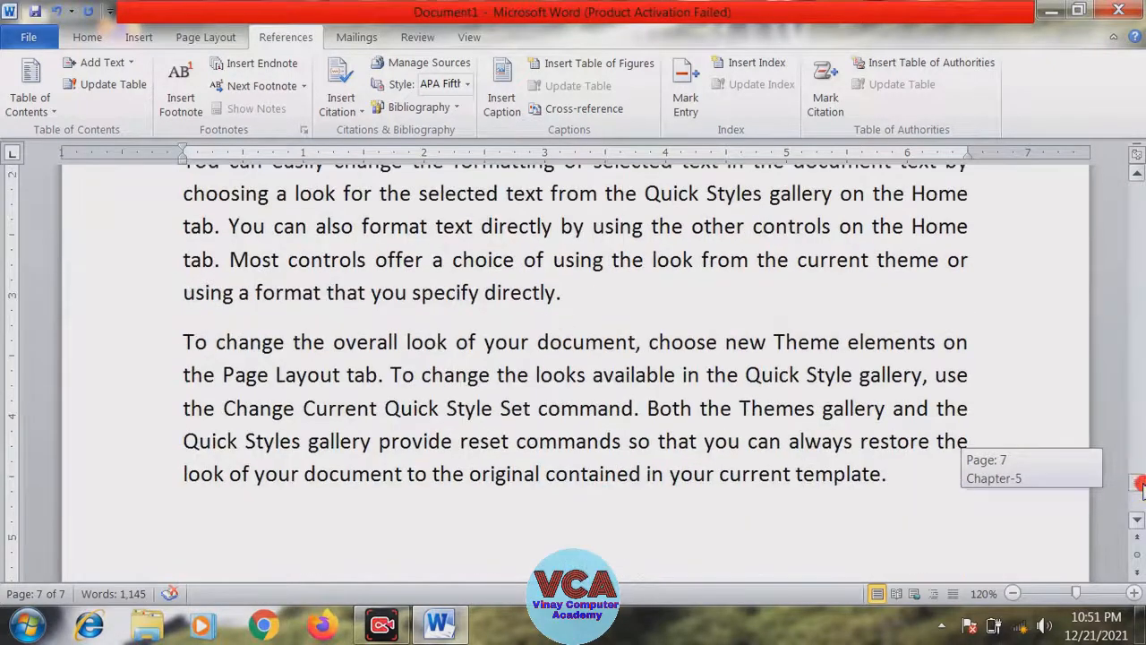
click(181, 341)
key(Return)
click(184, 332)
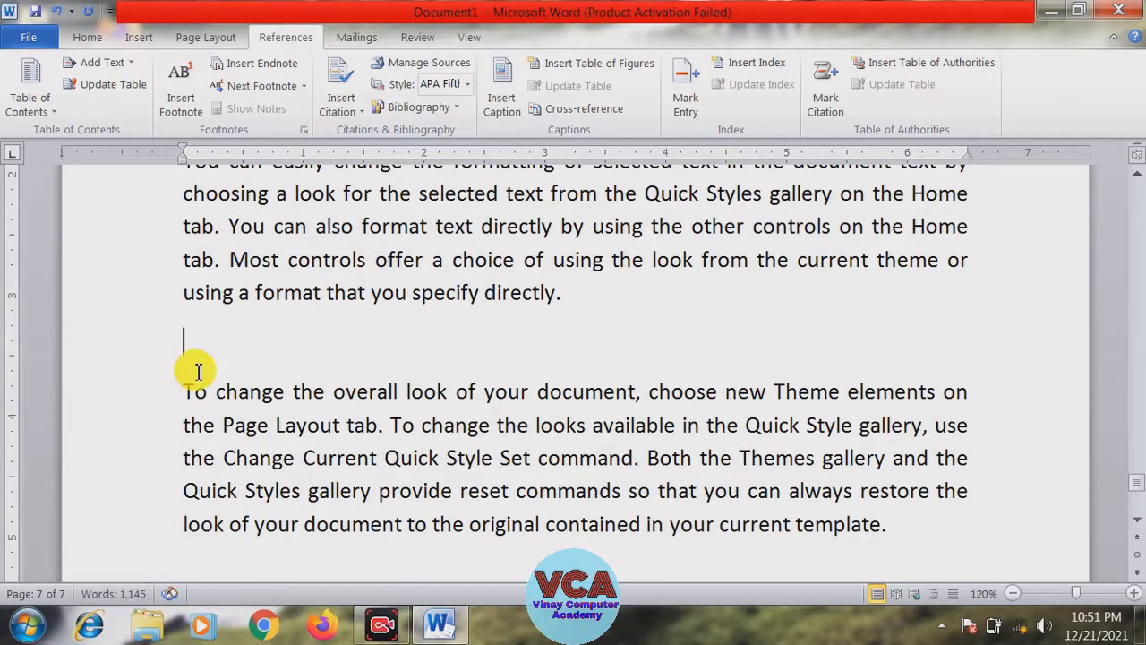
text(What is Multimedia:-)
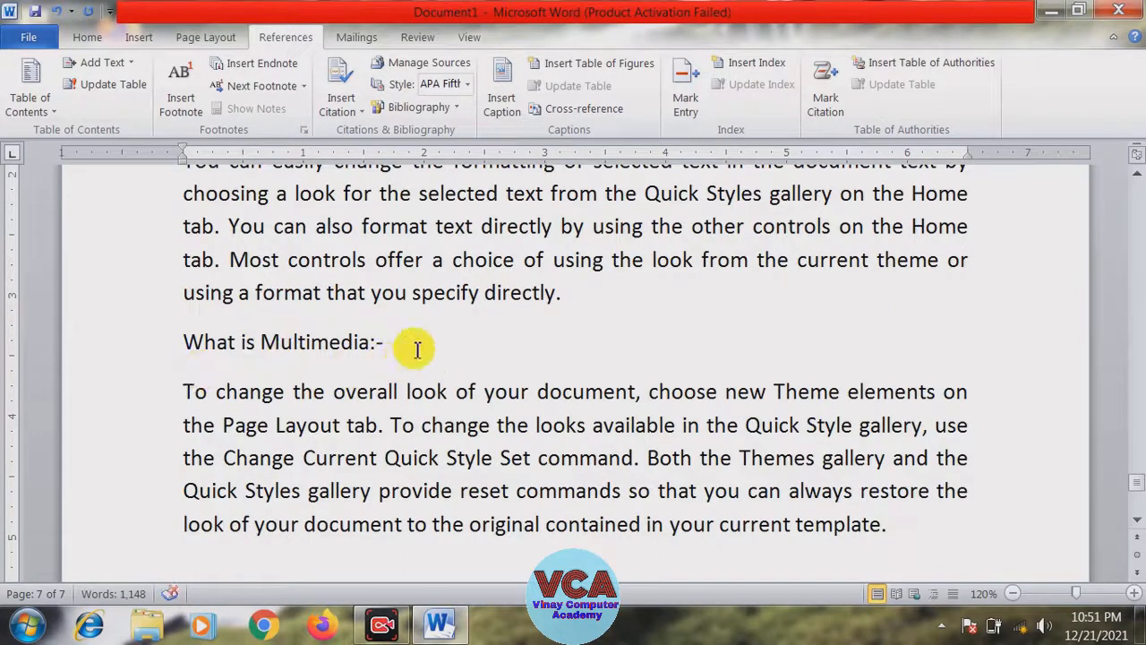
- Mark the "What is Multimedia:-" line as a Level 1 table of contents heading
drag(387, 342, 220, 344)
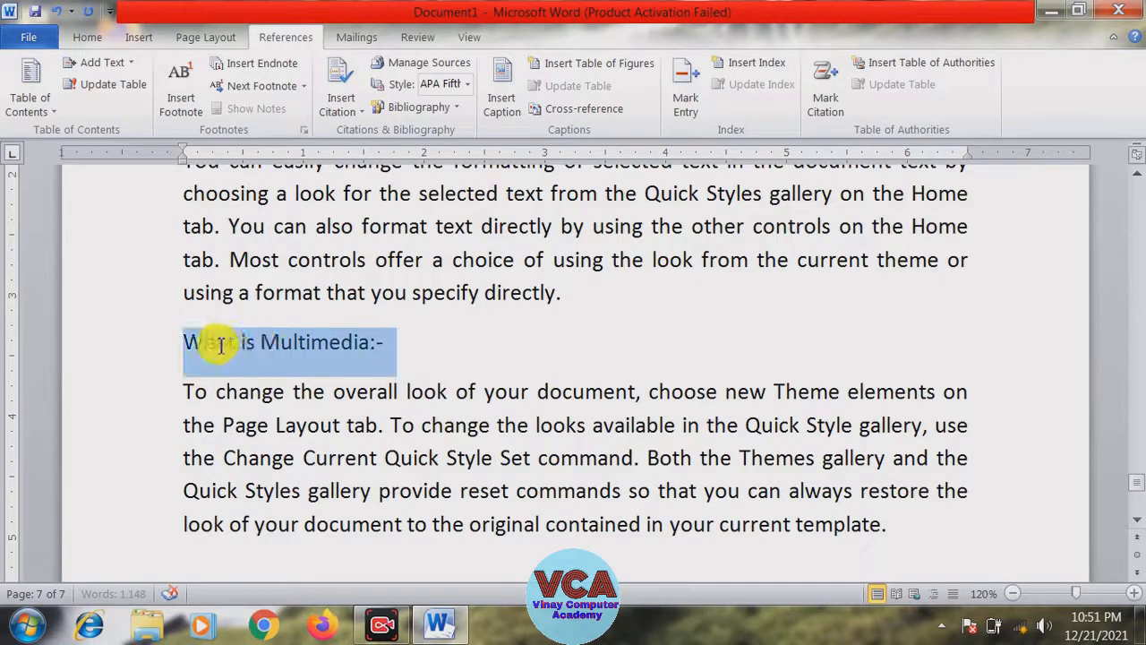
click(127, 66)
click(108, 110)
click(185, 428)
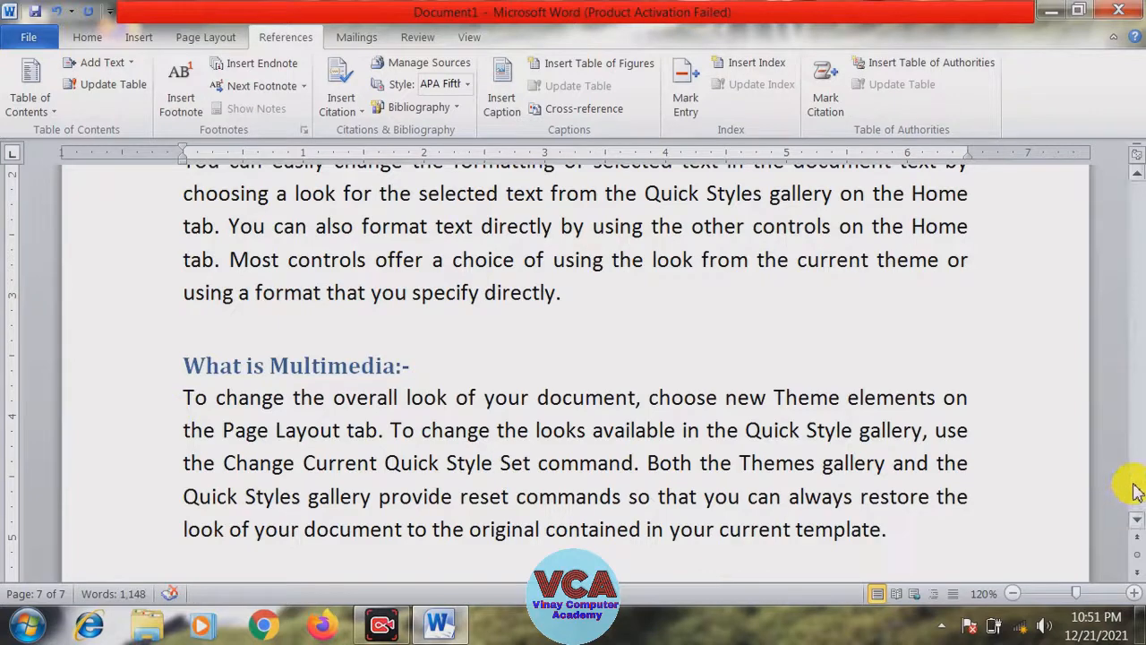
- Return to the table of contents on the first page and place the insertion point among its entries
drag(1139, 485, 1138, 469)
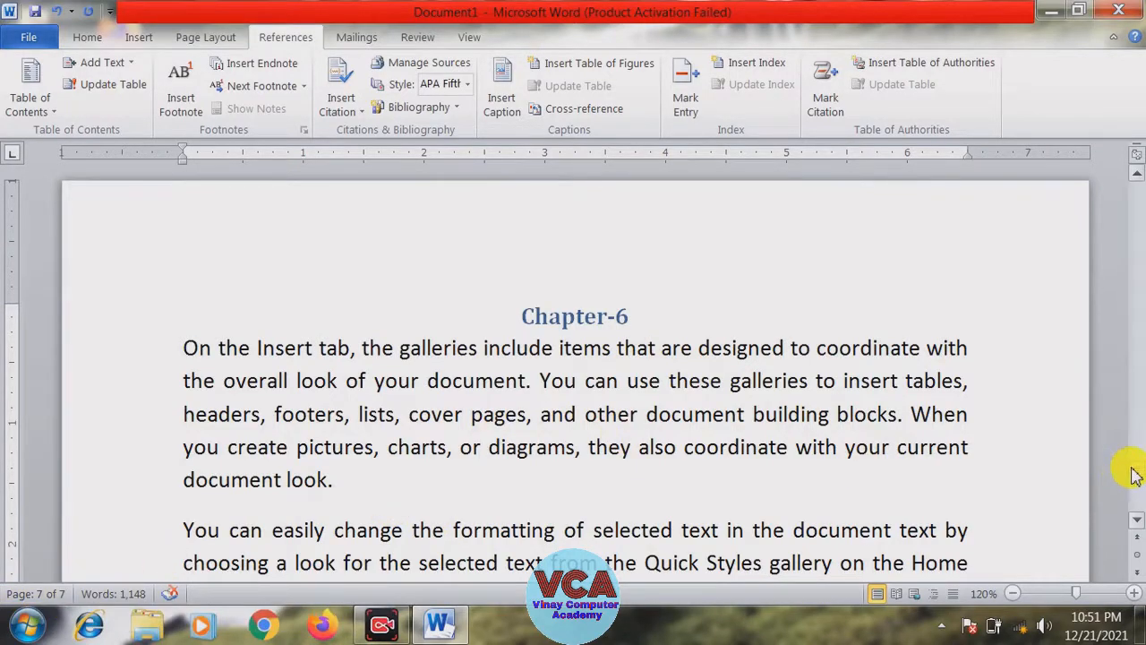
drag(1136, 473, 1117, 194)
click(589, 282)
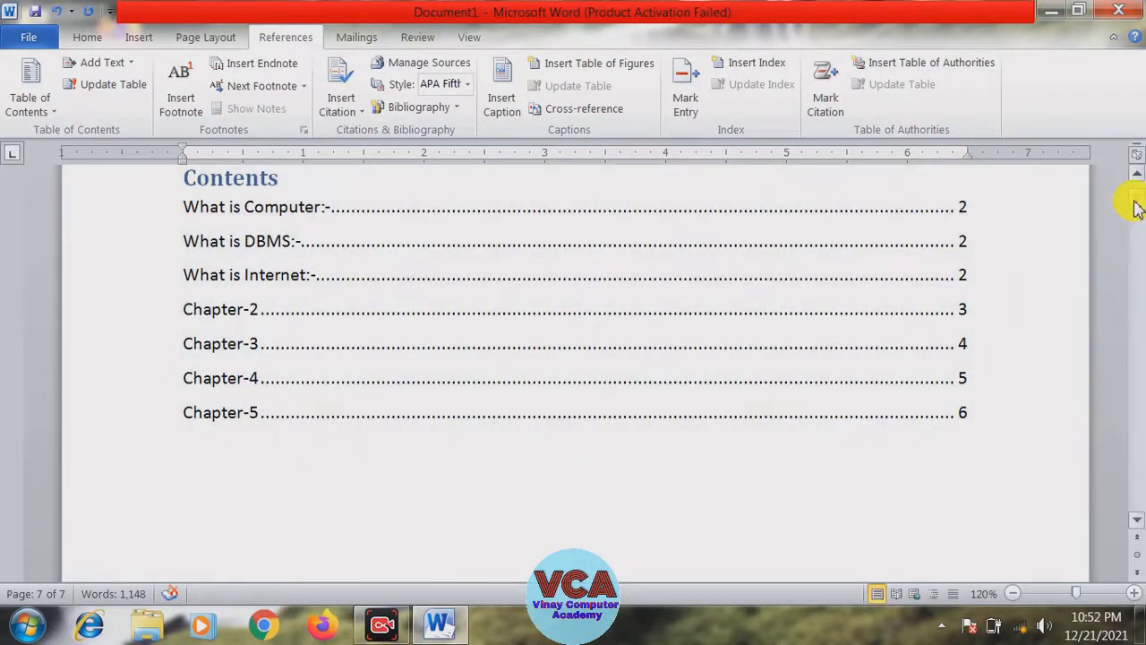
drag(1138, 208, 1138, 196)
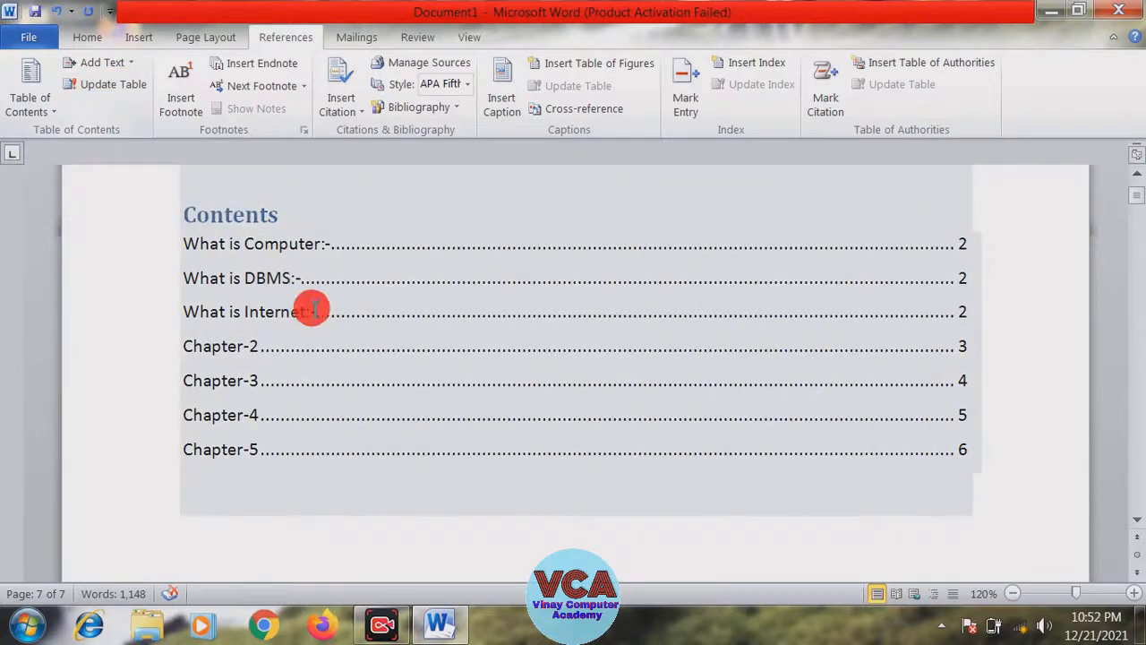
click(313, 309)
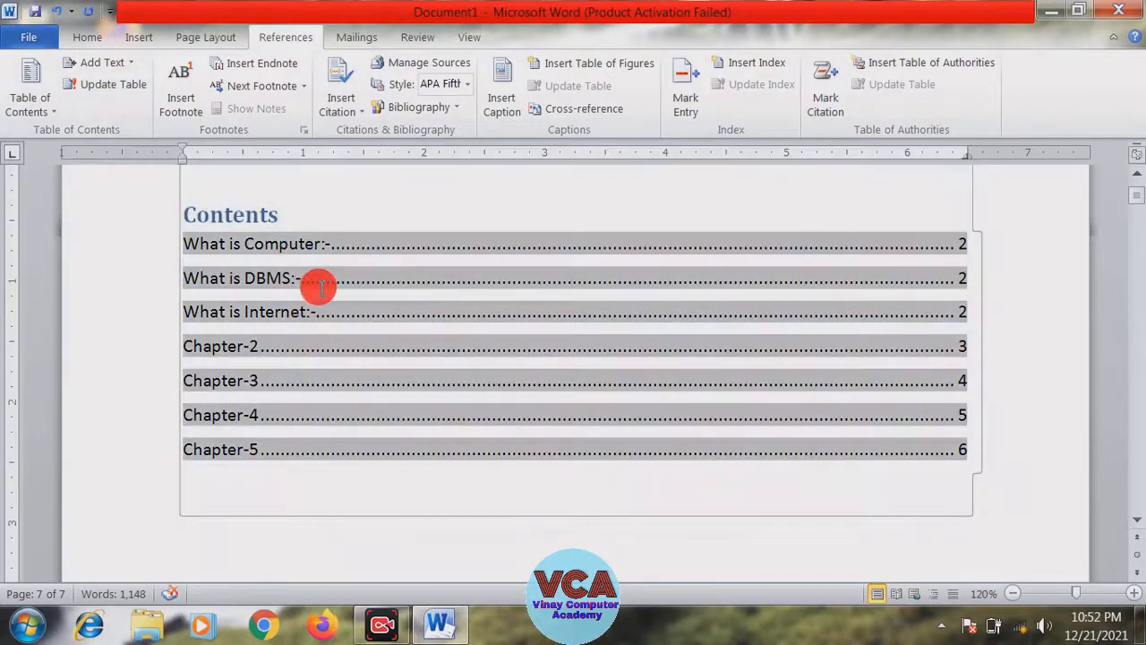
drag(1142, 210, 1139, 186)
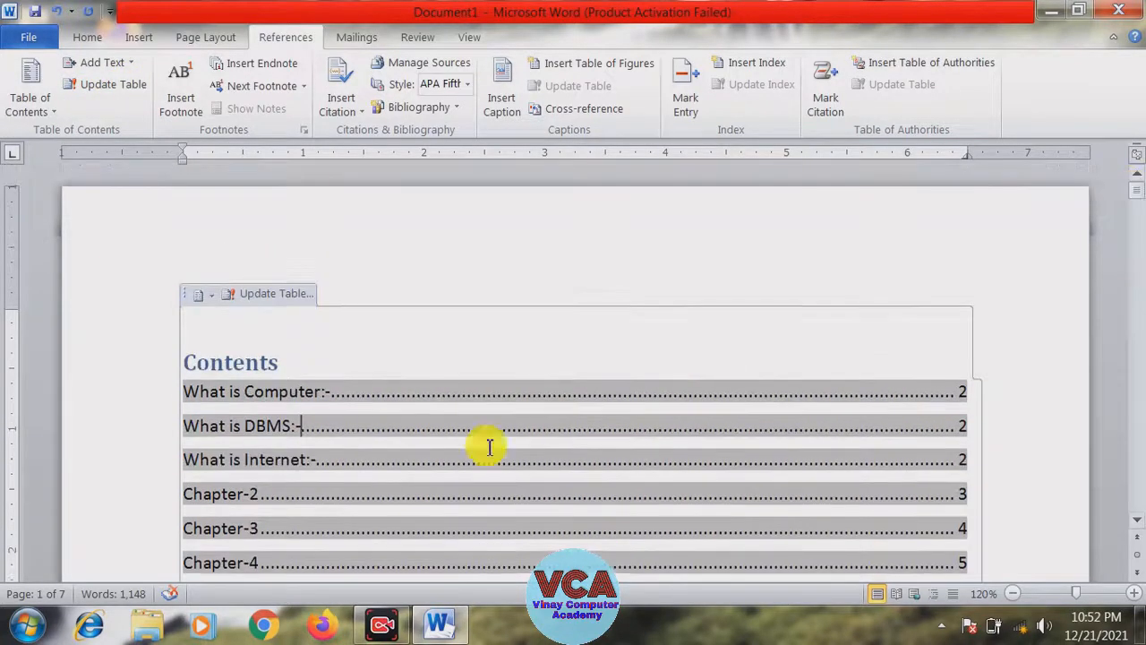
click(330, 430)
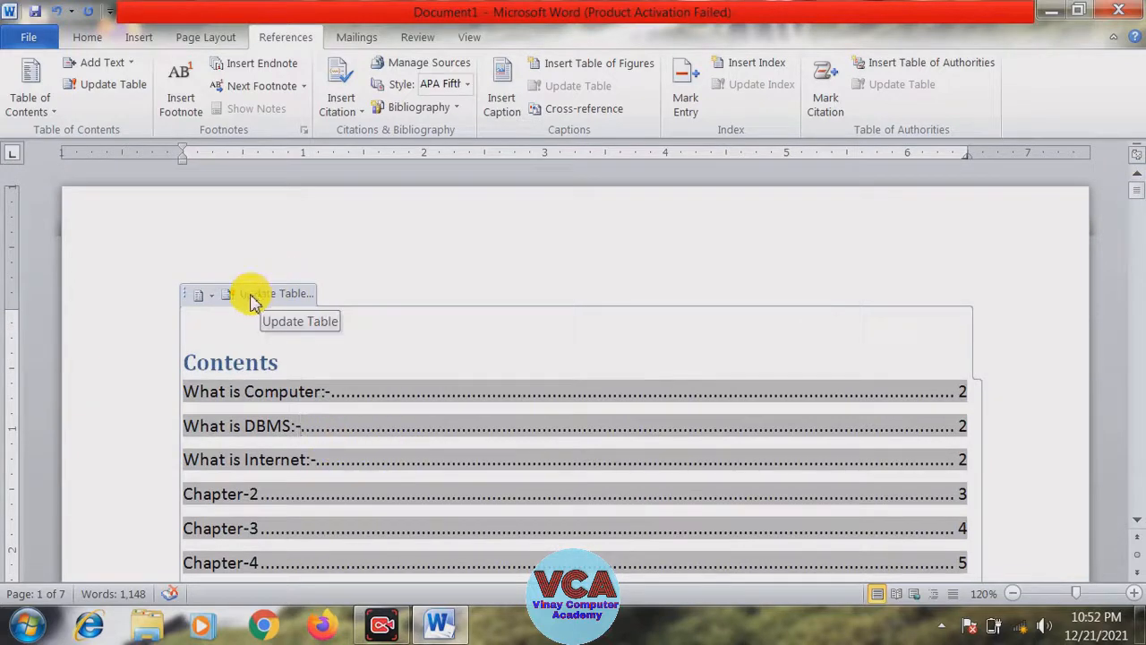
click(108, 89)
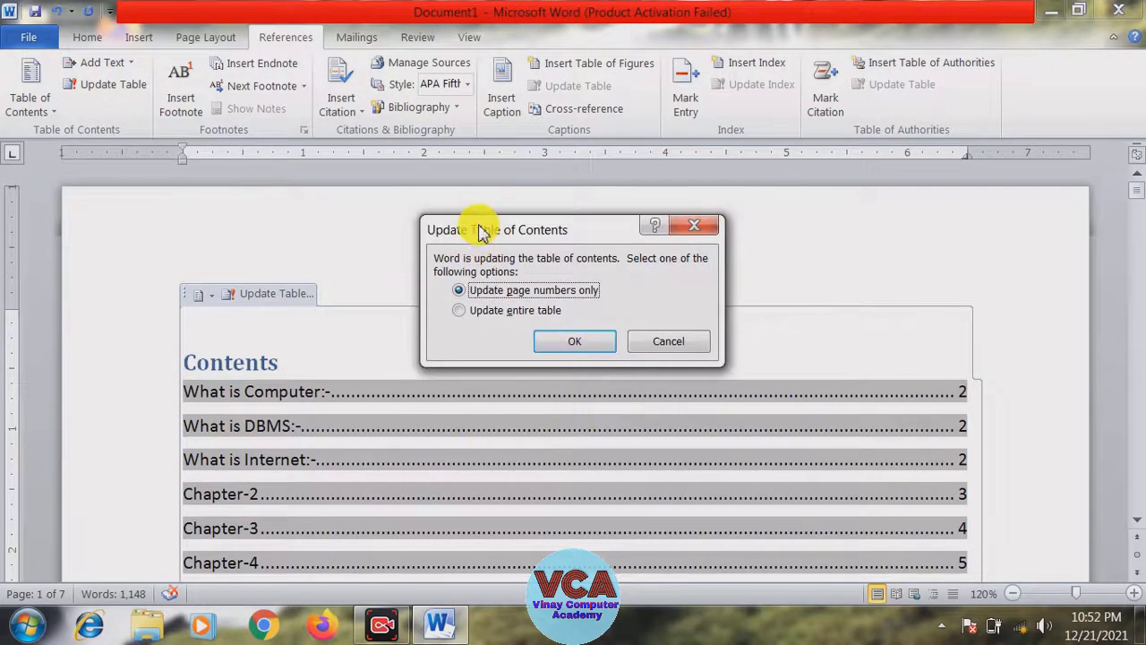
drag(481, 231, 434, 211)
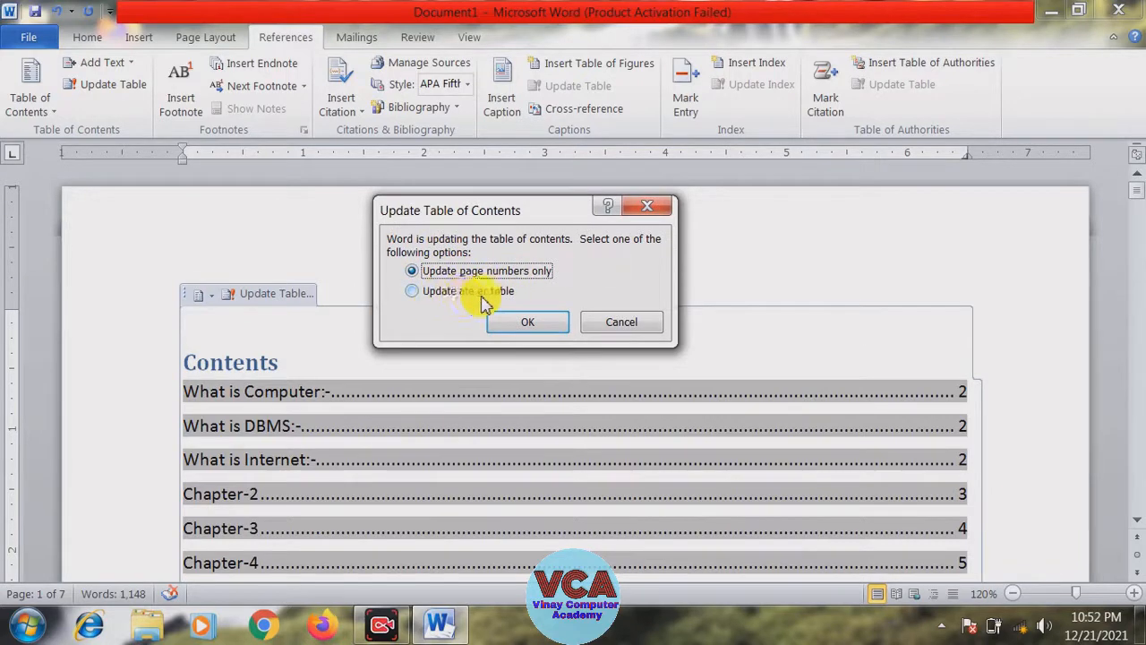
click(660, 207)
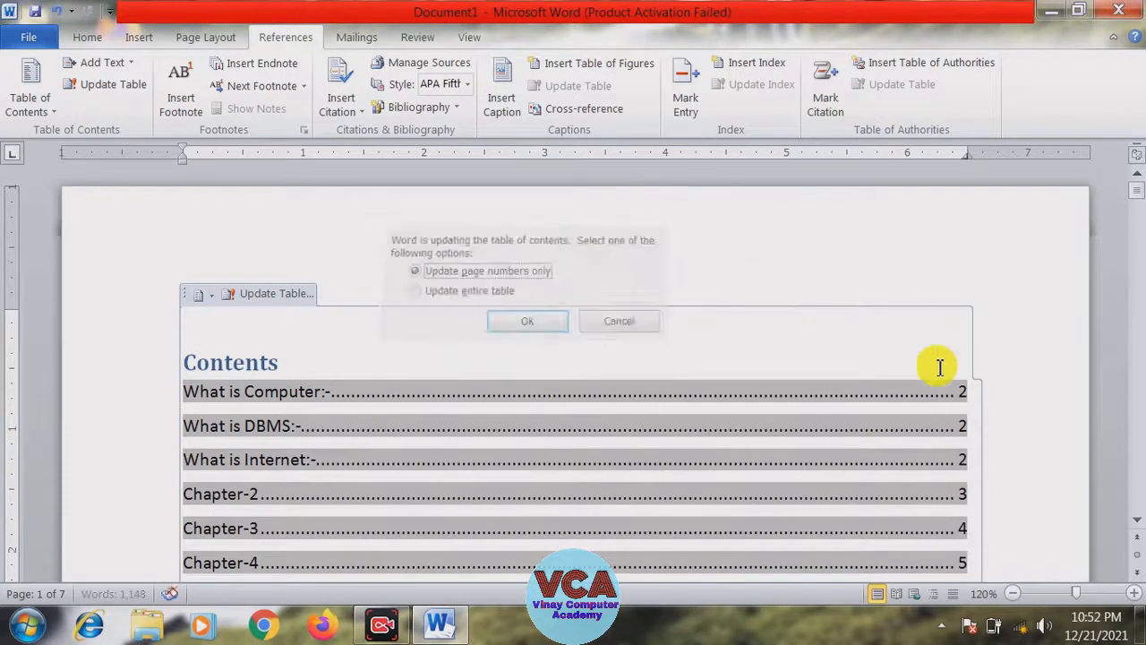
- Update the entire table of contents so it includes the newly added headings
drag(1133, 197, 1133, 202)
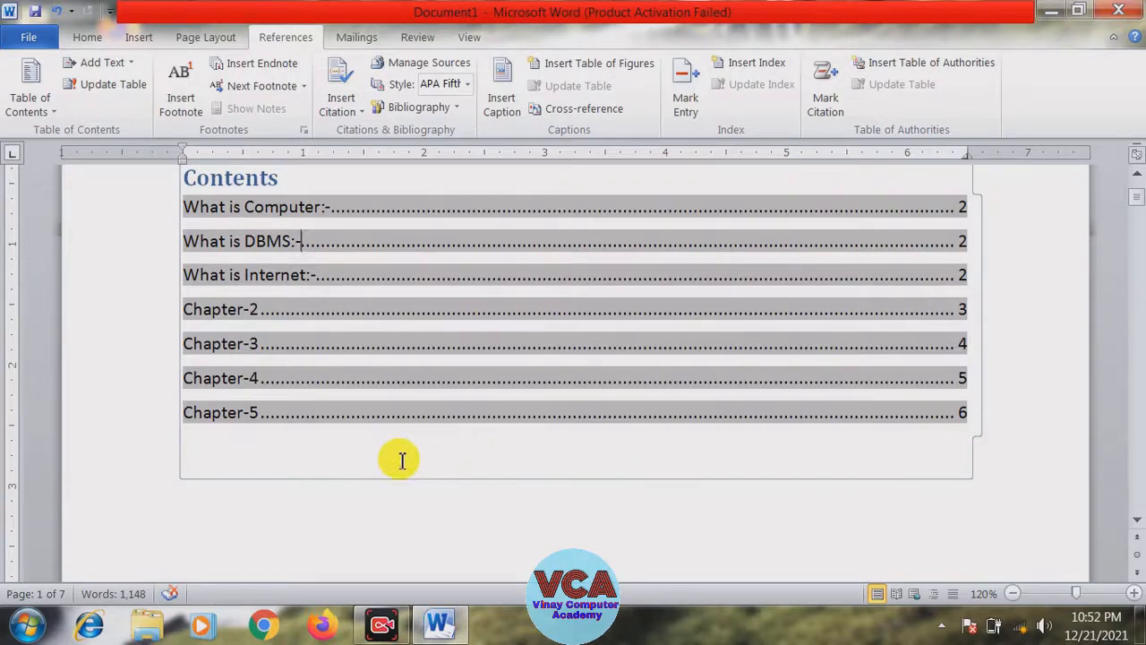
click(115, 95)
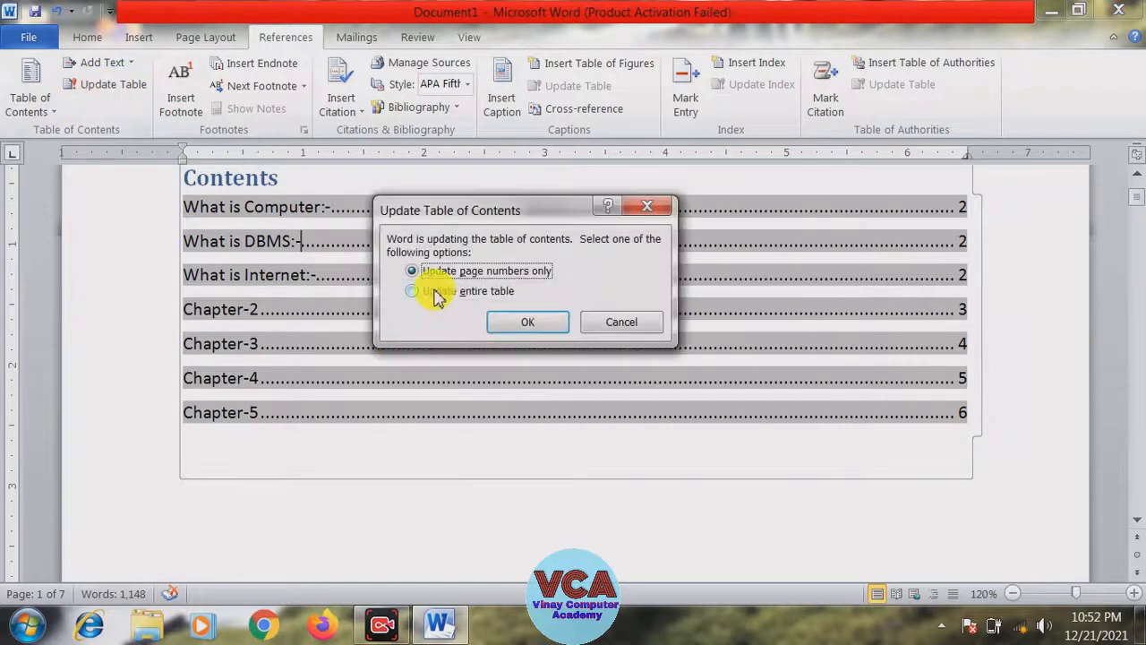
click(418, 294)
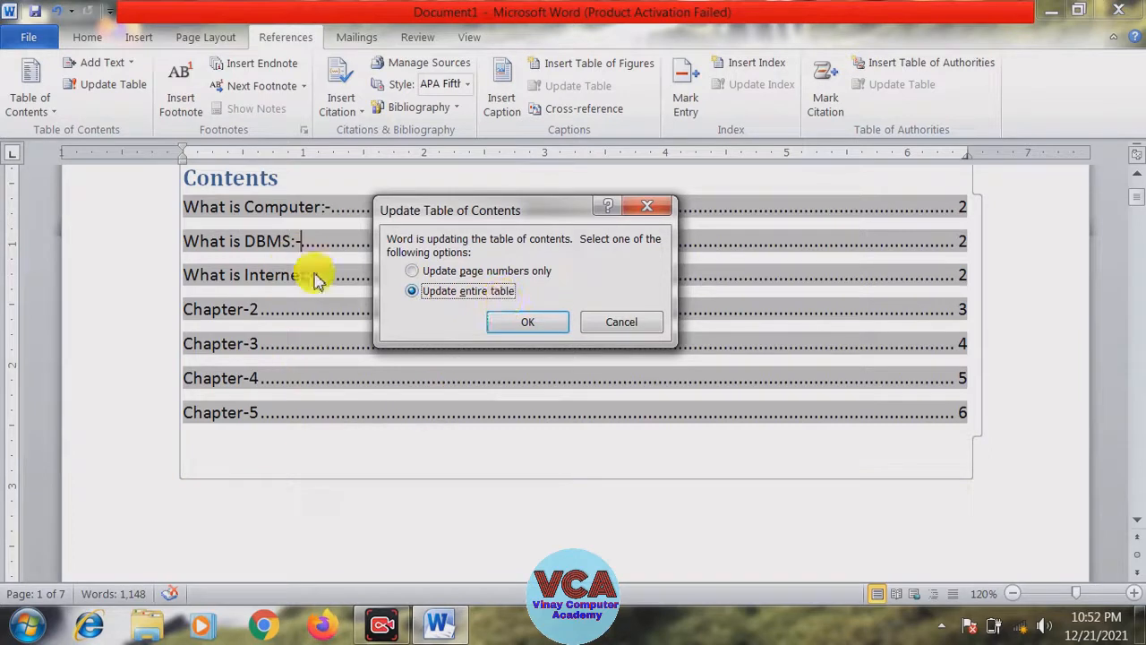
click(528, 323)
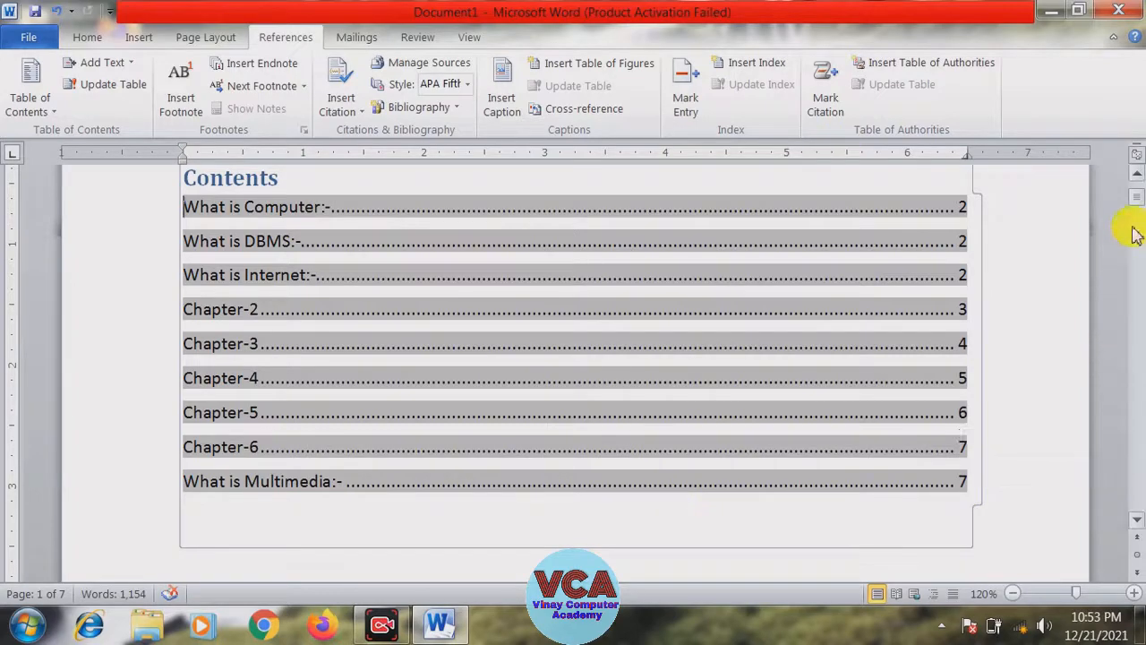
- Insert a page break before the "What is Multimedia:-" heading in Chapter-6
drag(1140, 208, 1126, 486)
click(265, 365)
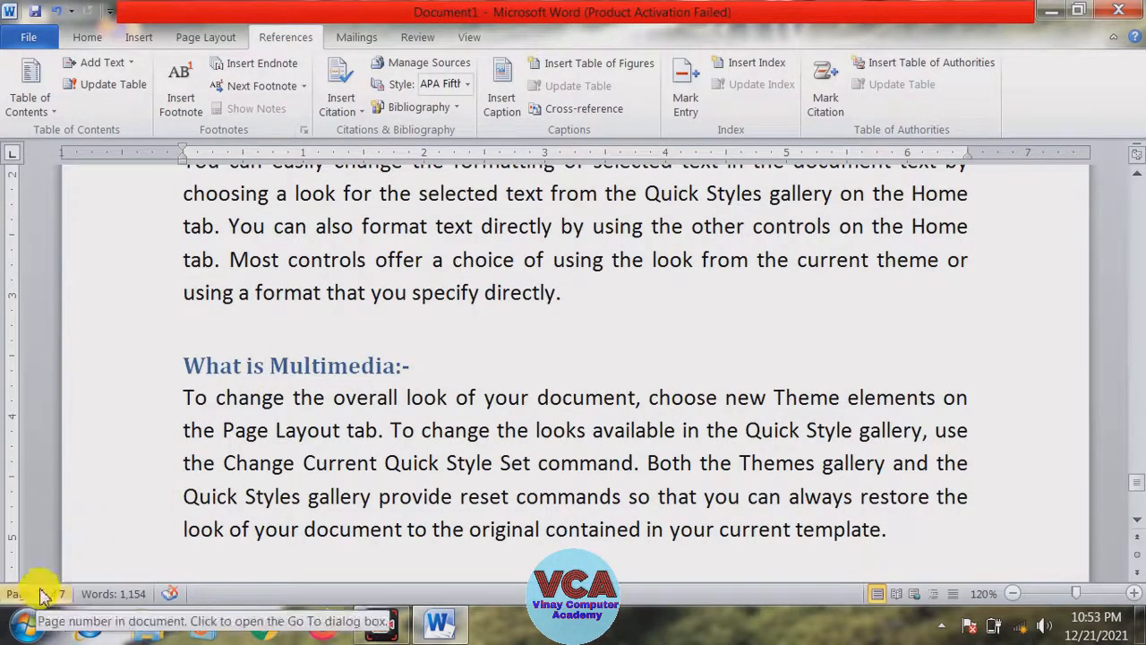
click(186, 367)
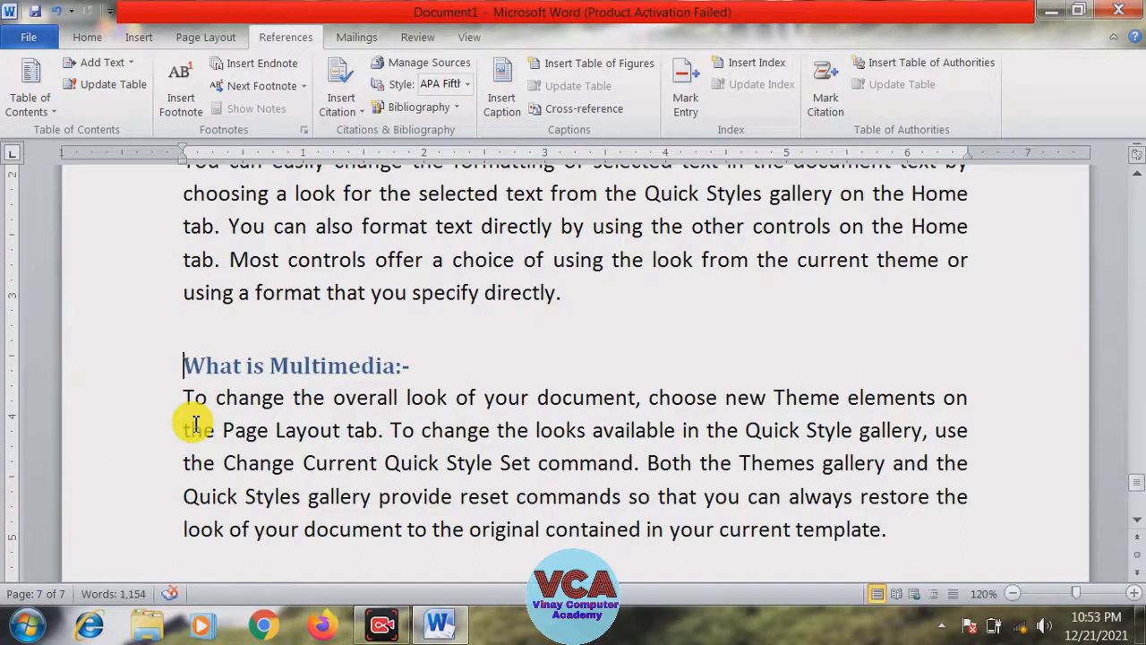
key(ctrl+Return)
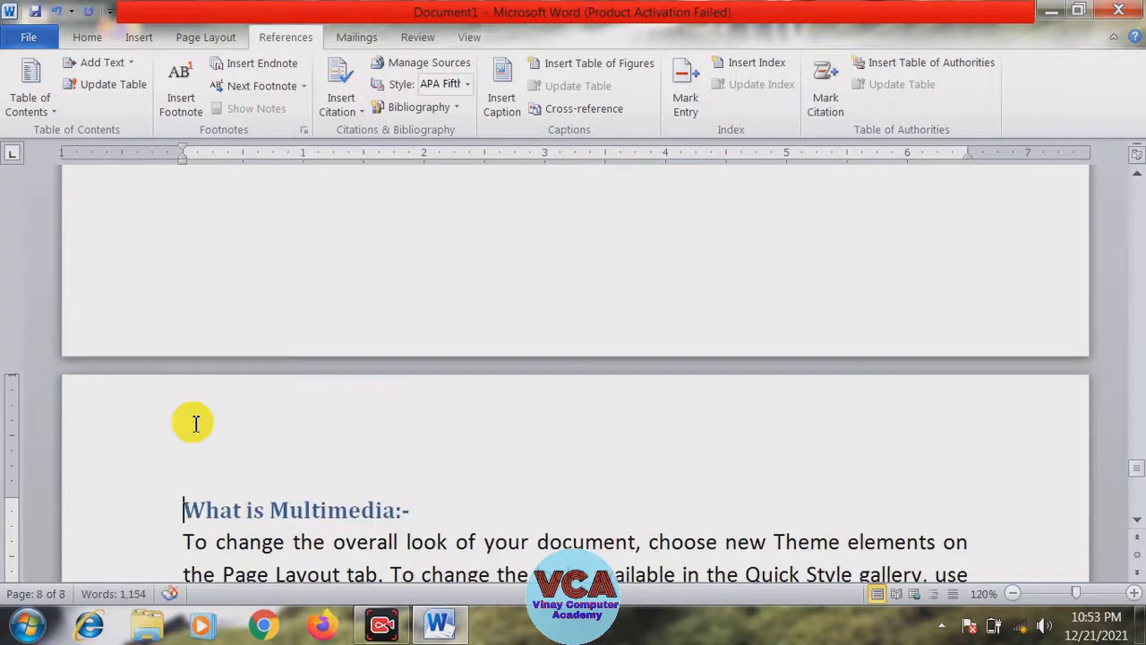
click(269, 513)
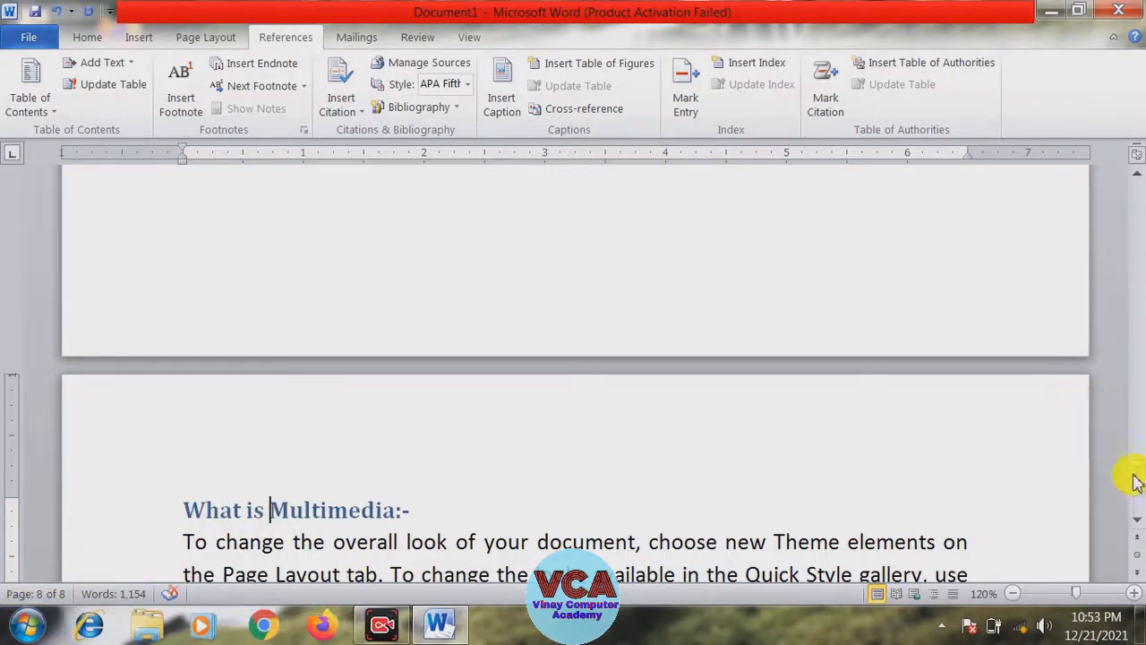
- Update only the page numbers in the table of contents on the first page
drag(1138, 479, 1137, 208)
click(937, 452)
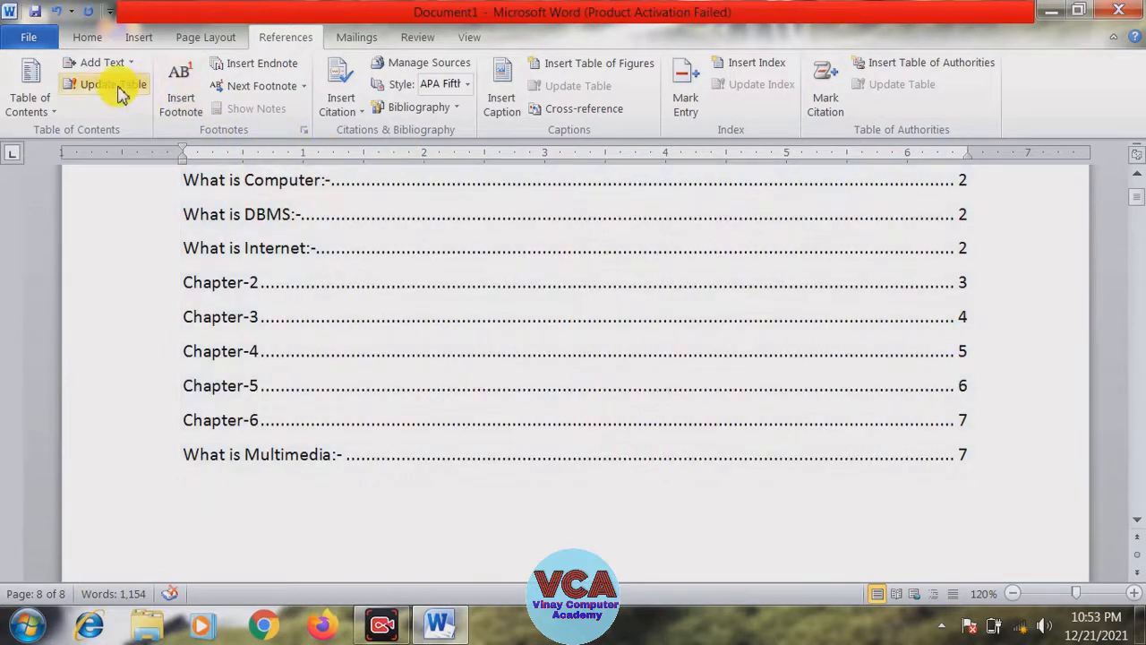
click(117, 90)
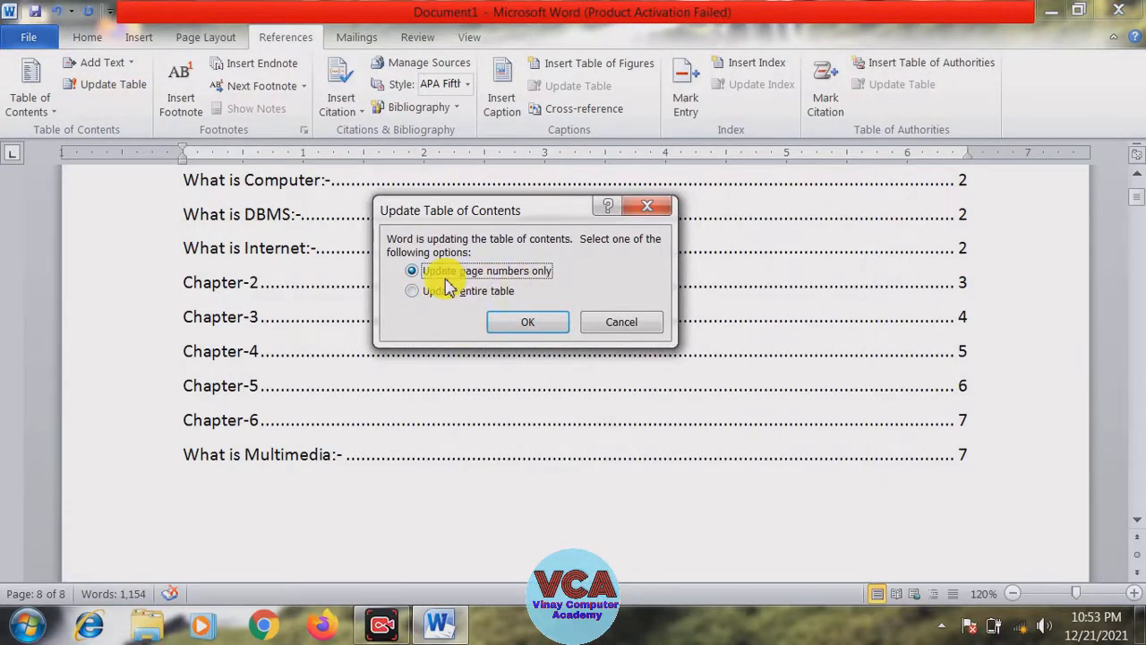
click(529, 325)
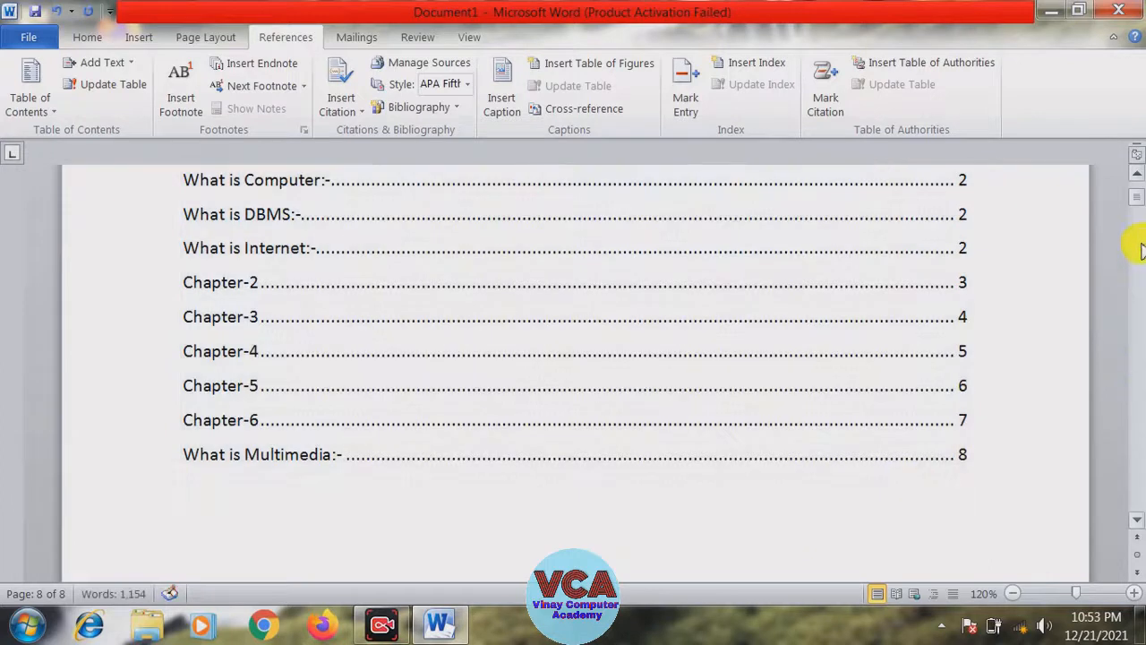
scroll(1138, 205, up, 3)
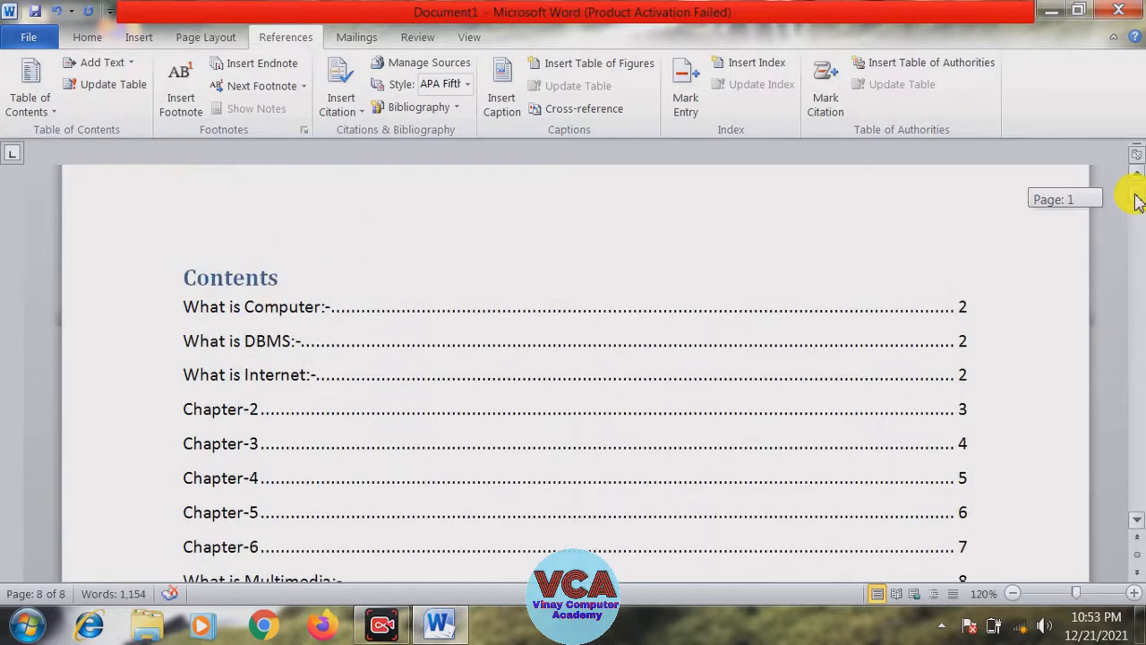
- Replace the table of contents with a custom one that uses a dashed tab leader
scroll(1137, 203, down, 1)
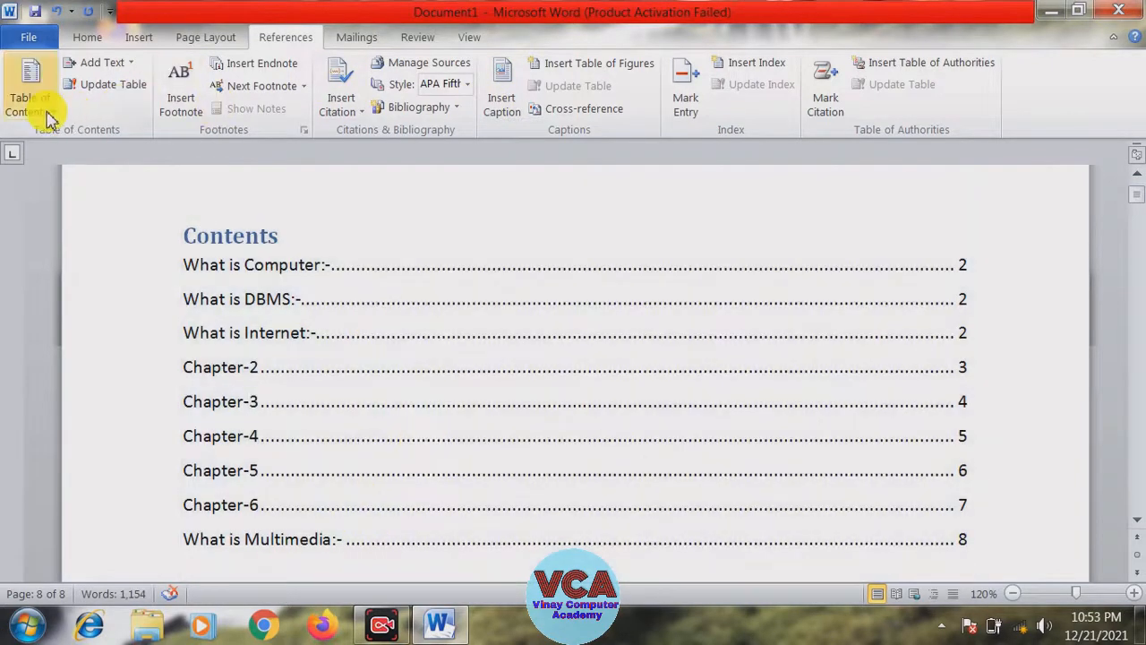
click(45, 113)
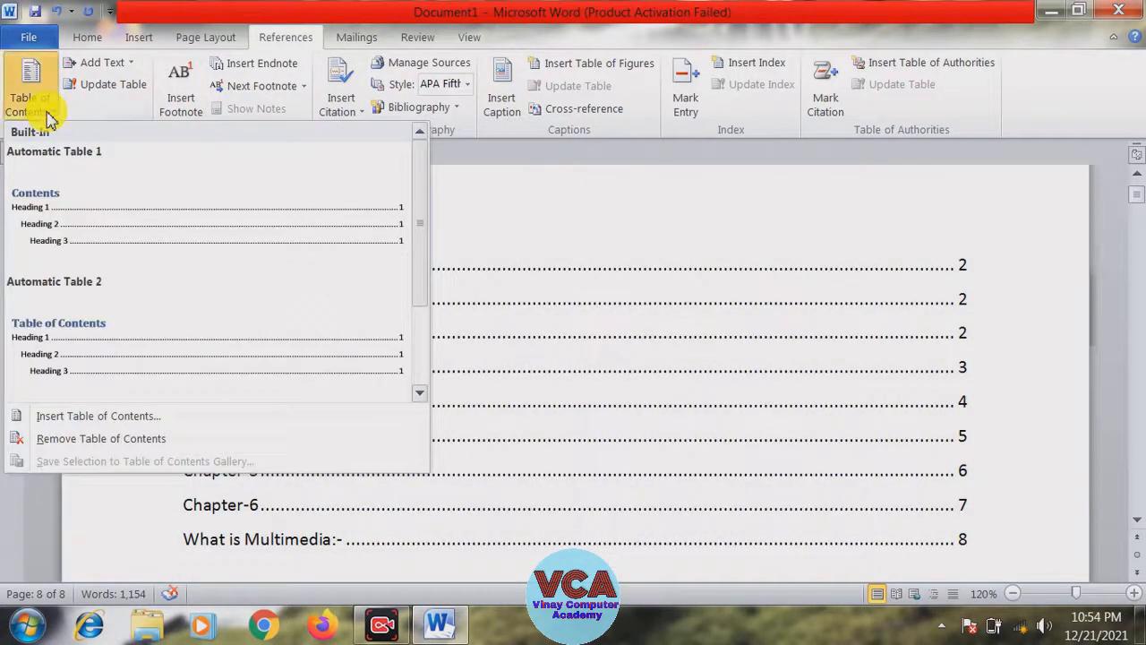
click(106, 421)
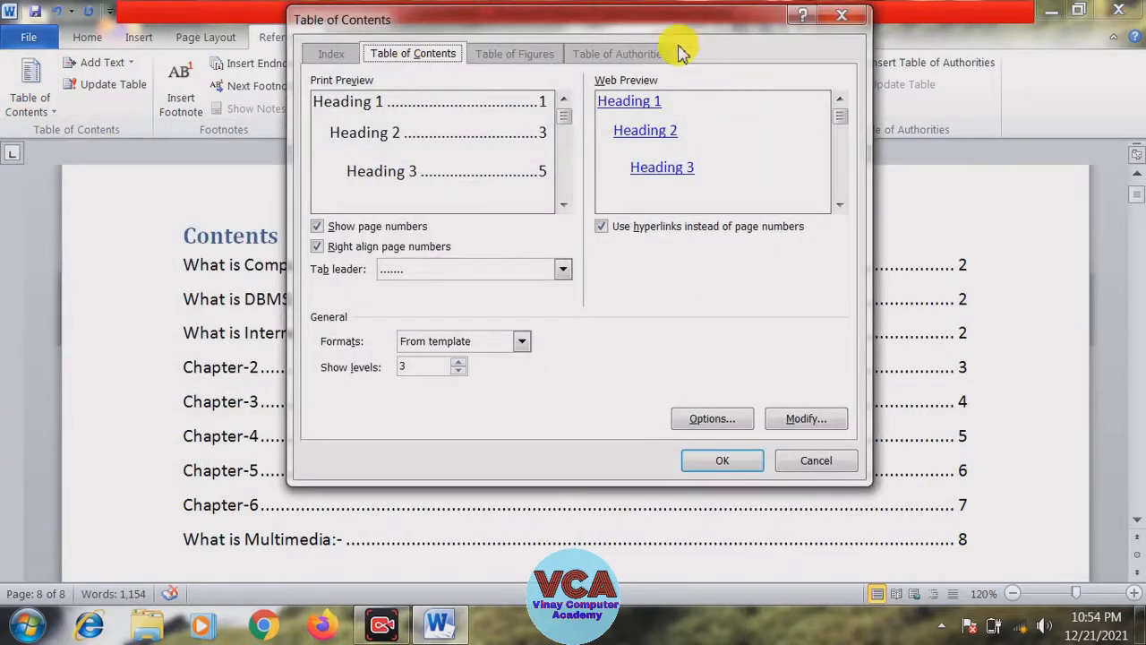
drag(676, 27, 779, 13)
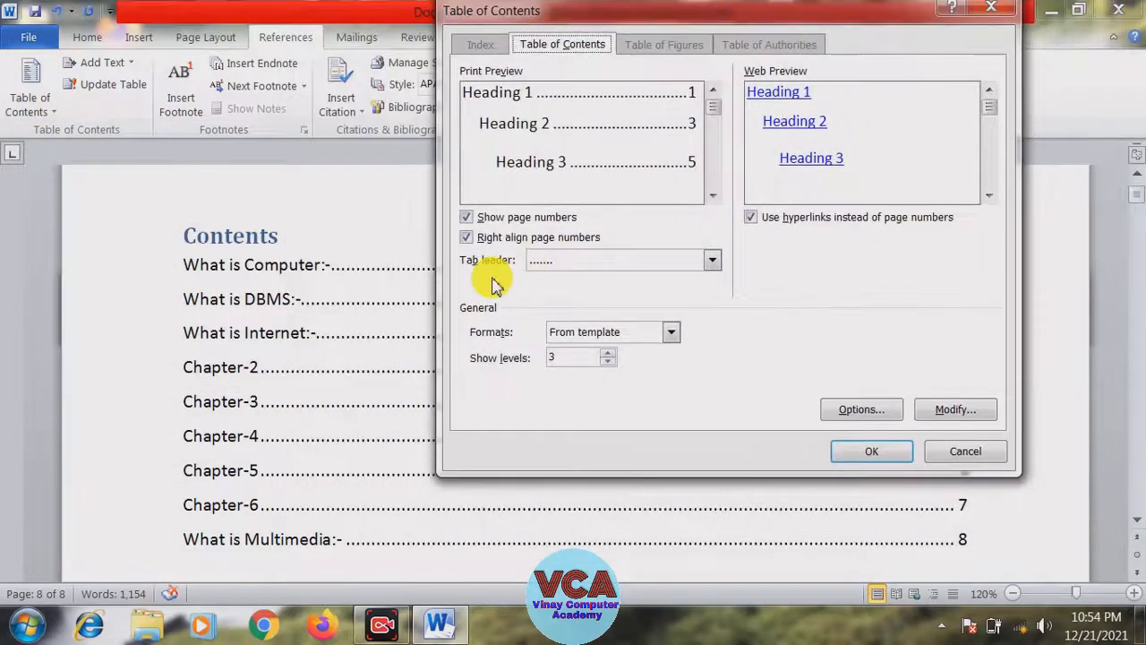
click(712, 259)
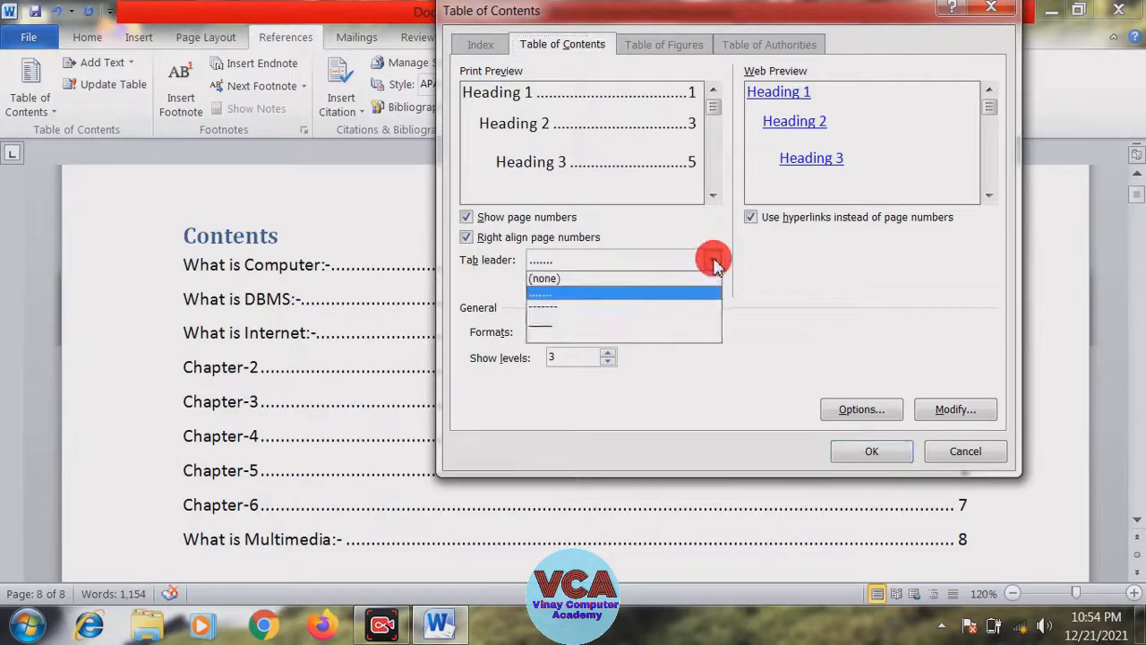
click(552, 309)
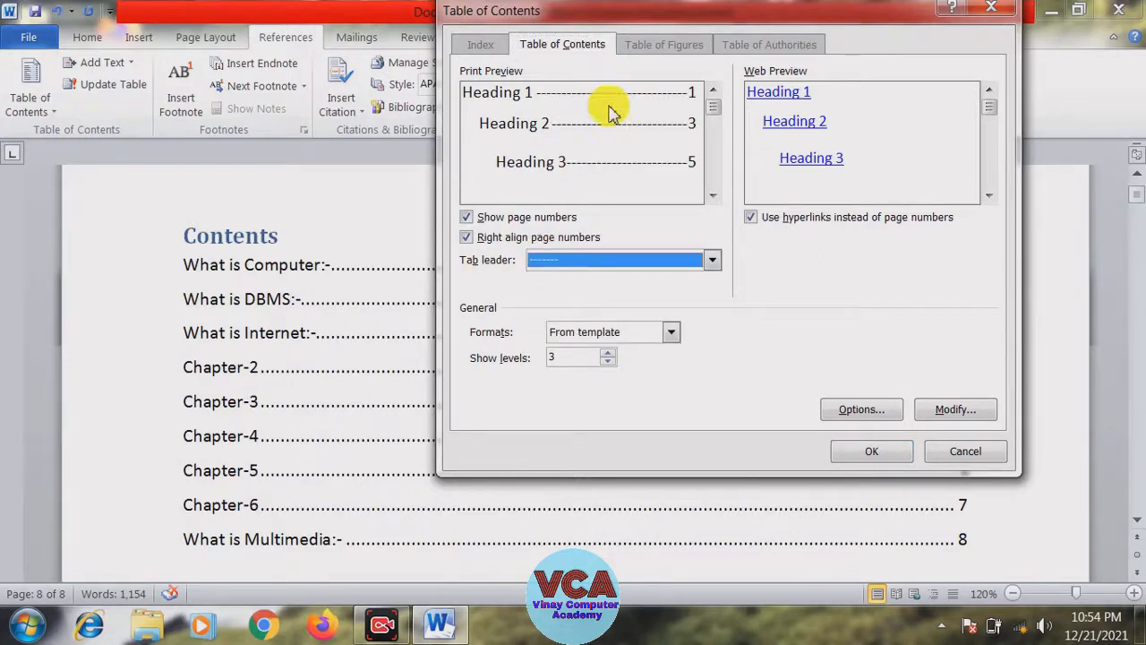
click(861, 455)
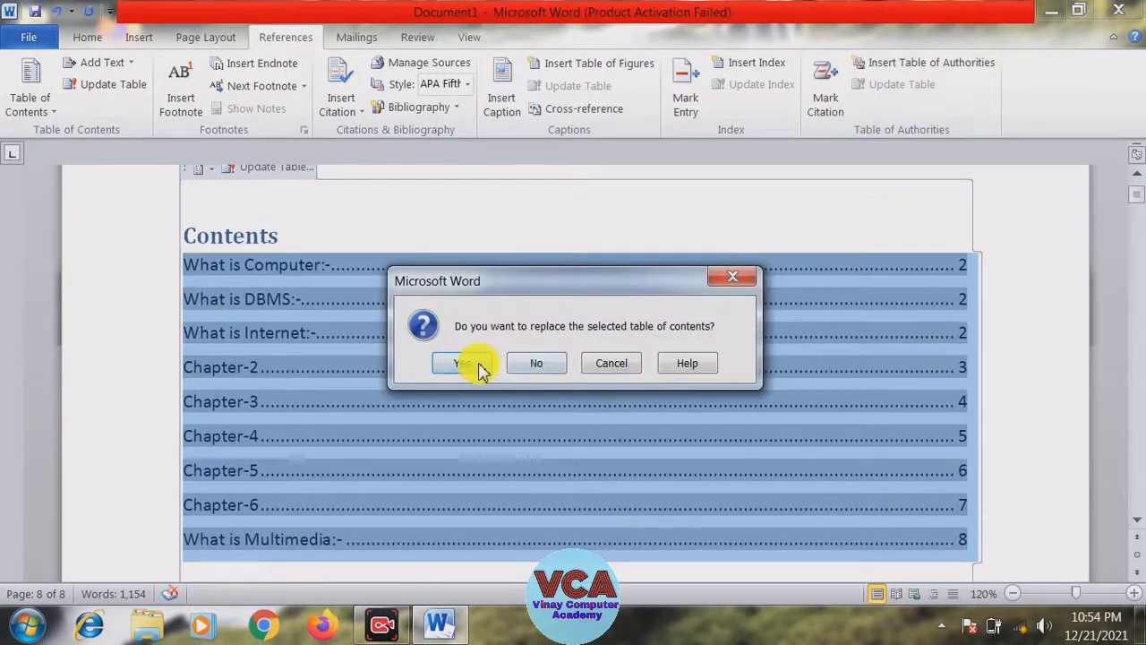
click(477, 366)
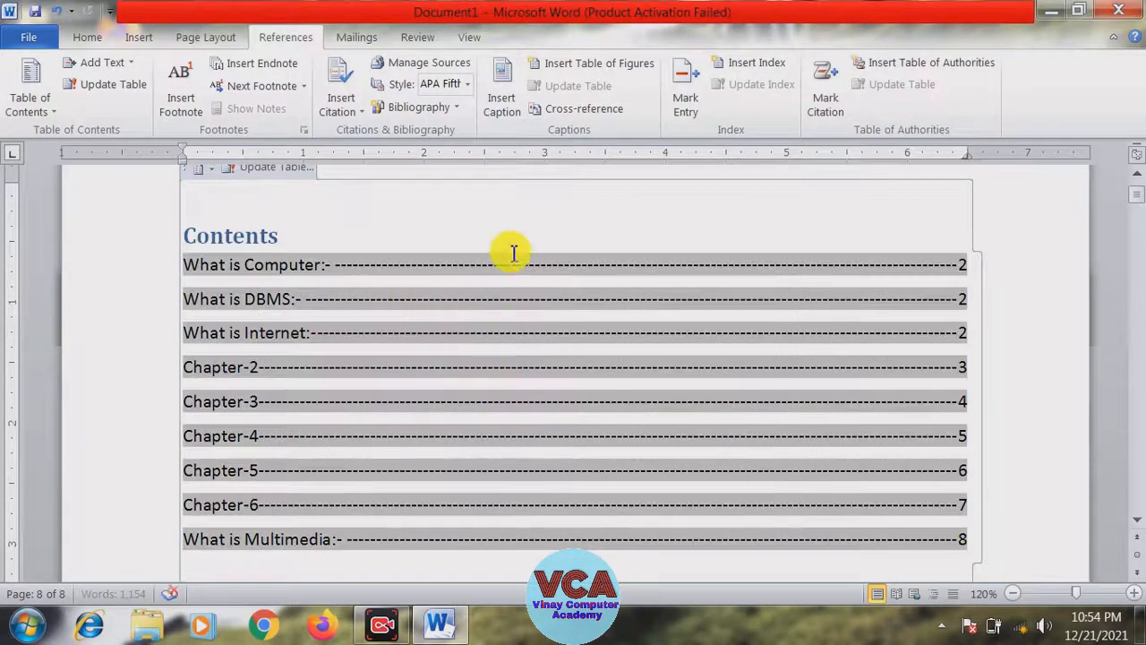
click(514, 254)
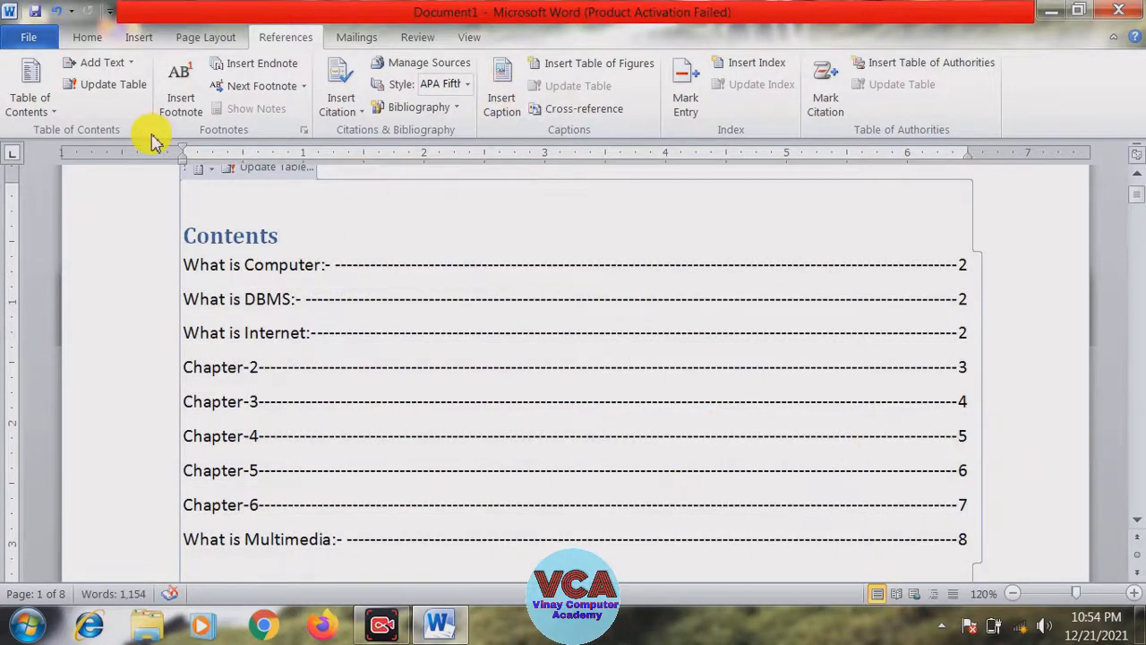
- Replace the table of contents with a custom one that uses a solid underline tab leader
click(49, 117)
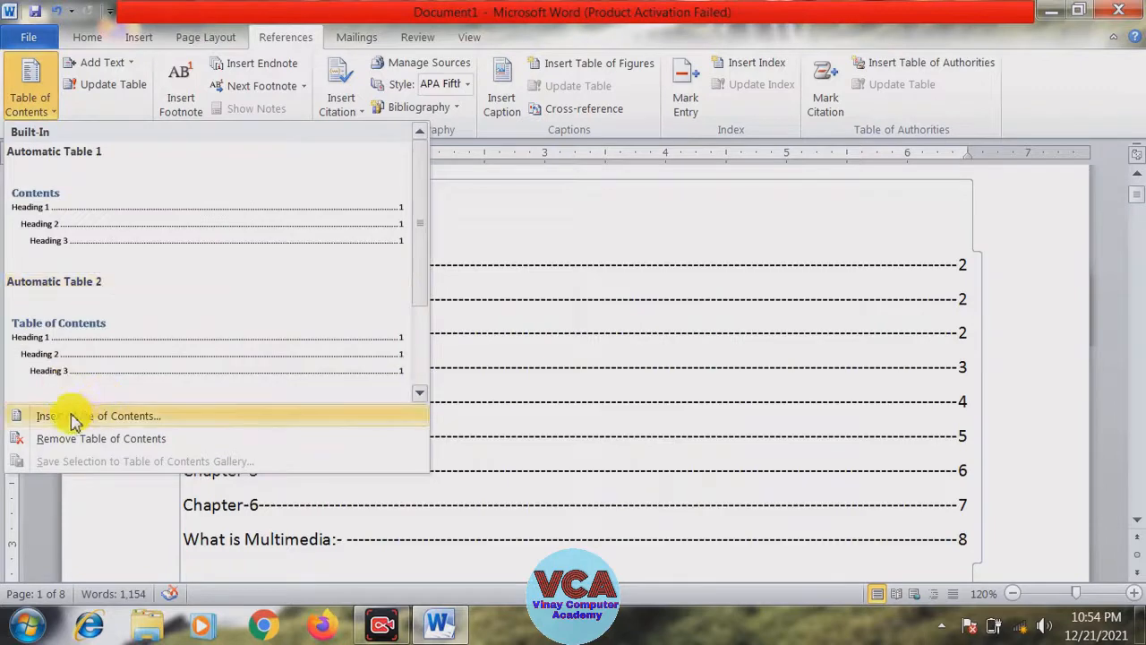
click(103, 421)
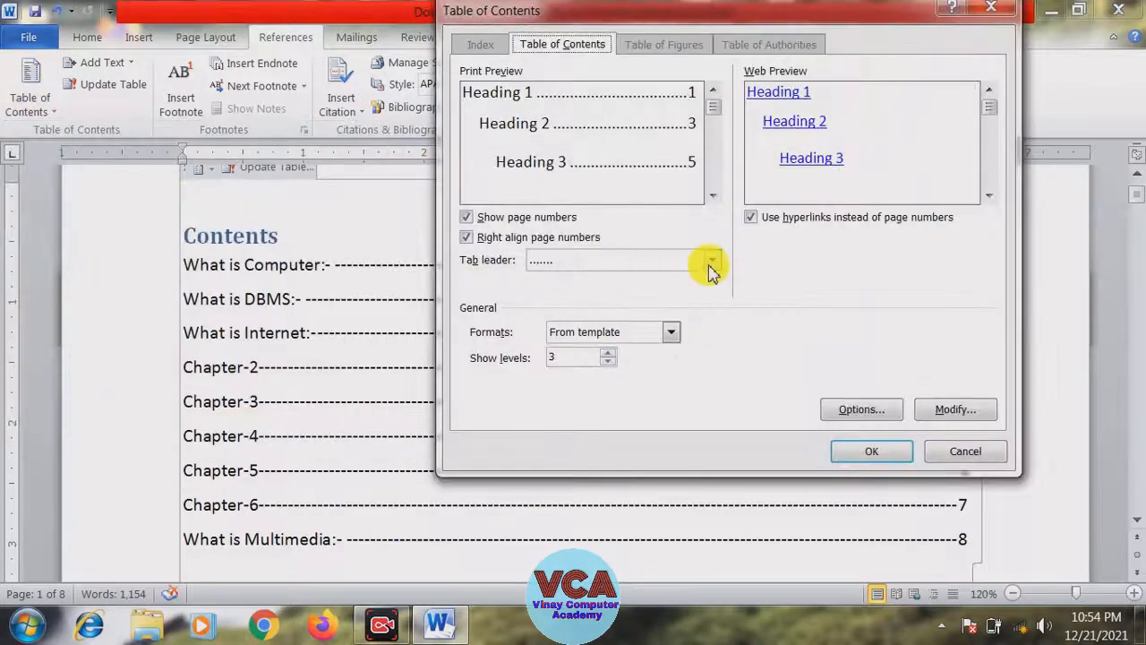
click(711, 261)
click(559, 323)
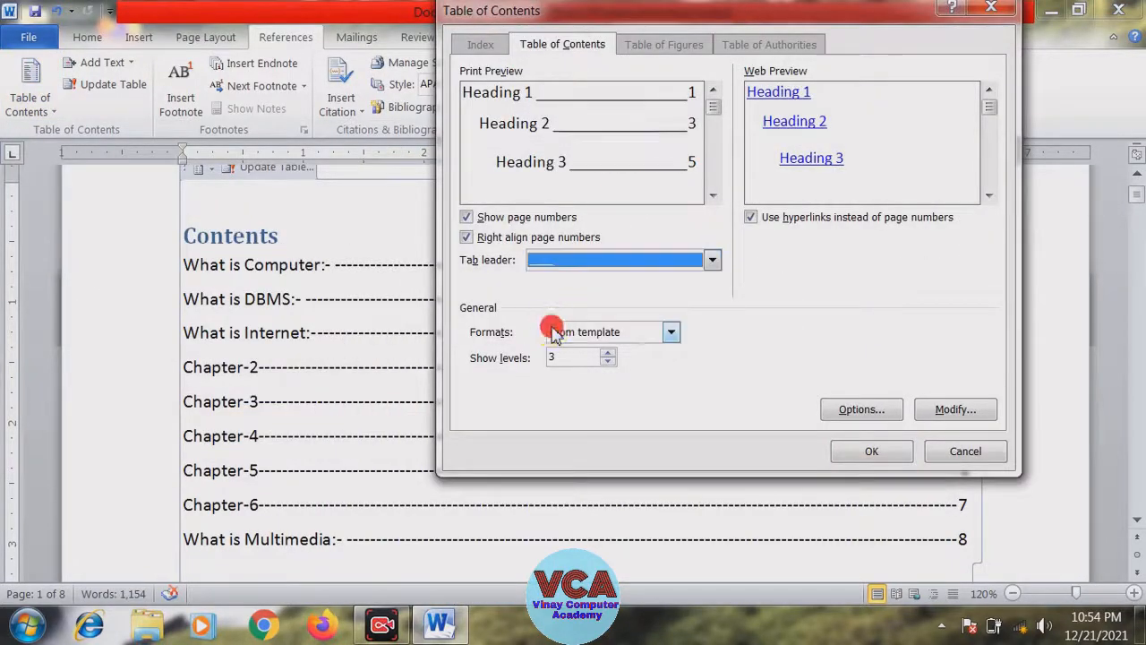
click(846, 452)
click(475, 366)
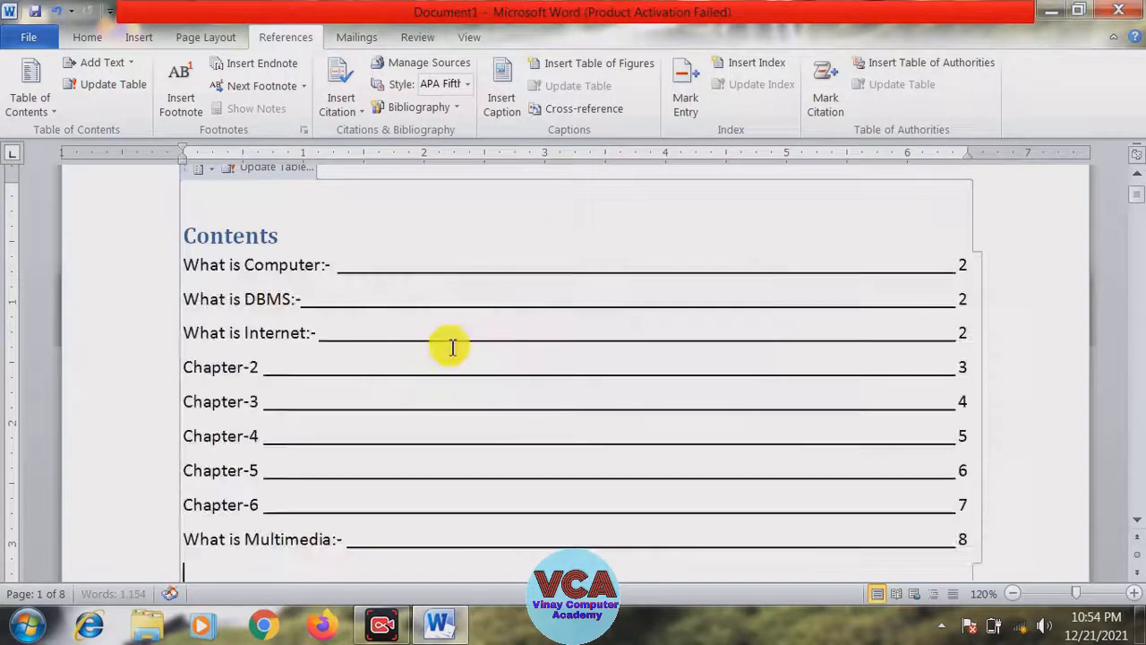
click(475, 230)
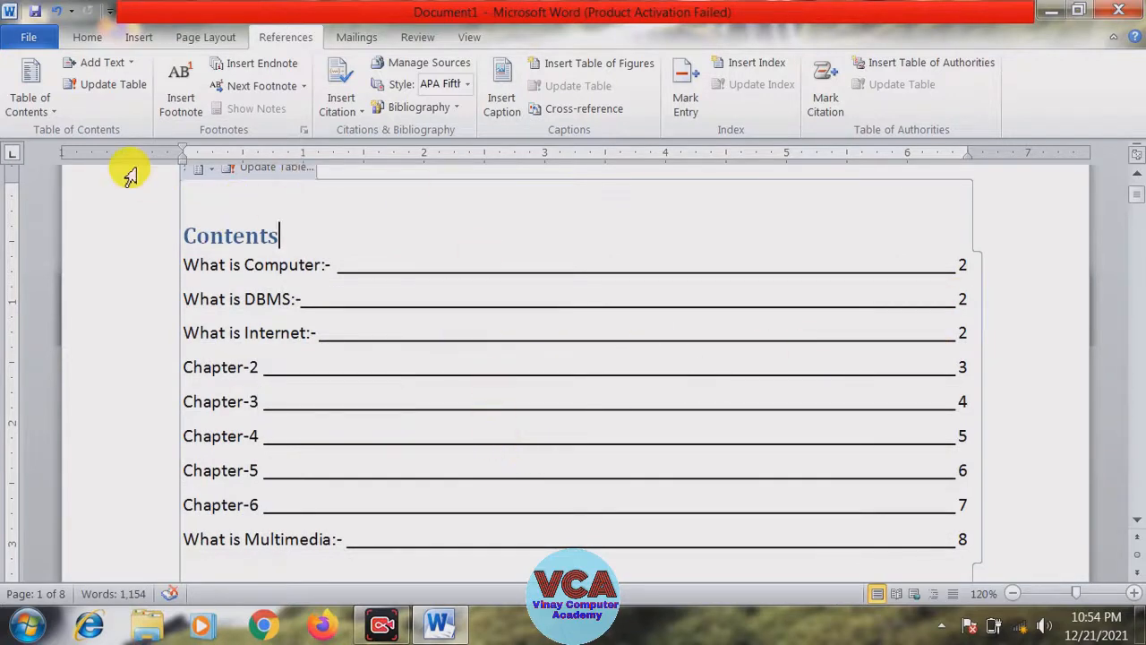
- Open the custom table of contents settings and select the Classic format
click(56, 119)
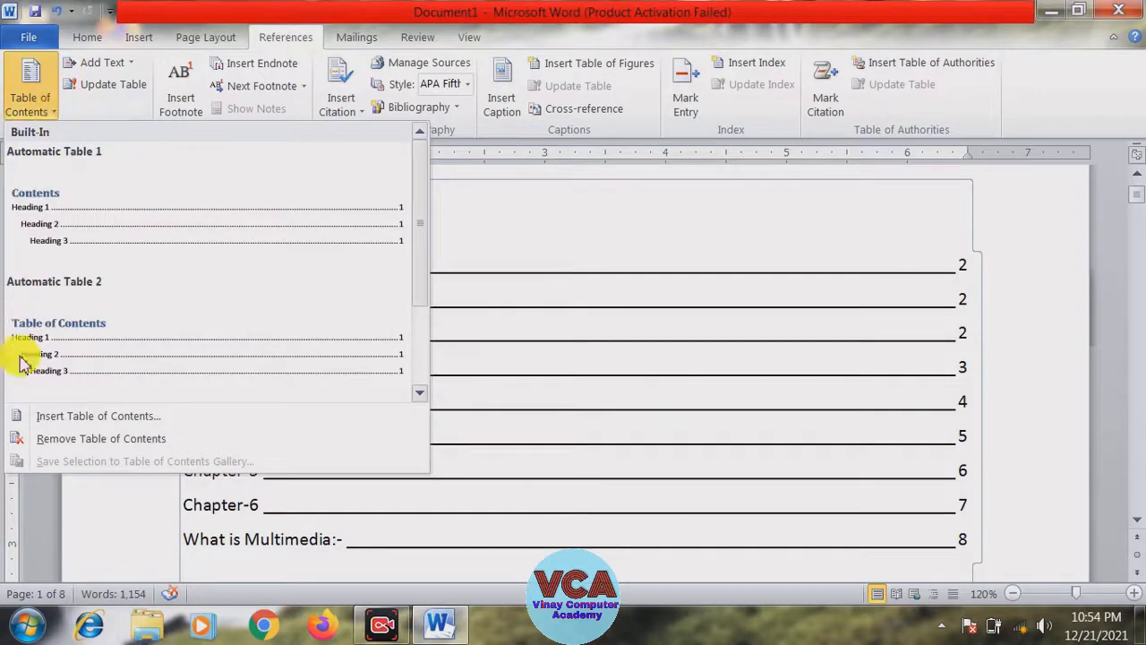
click(65, 420)
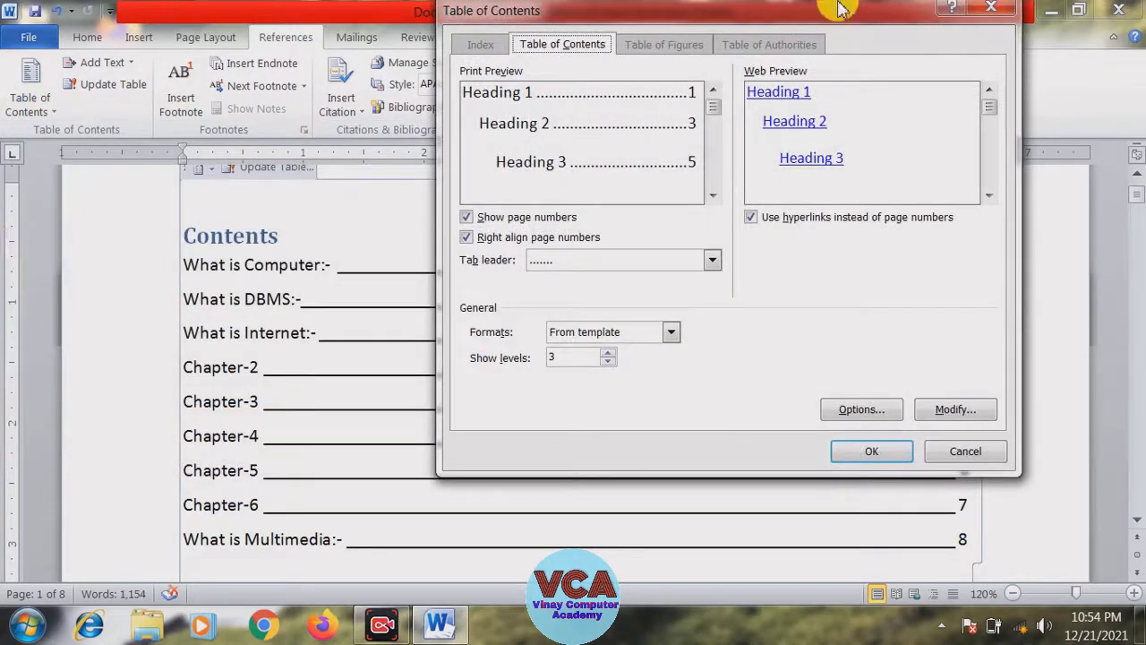
click(714, 261)
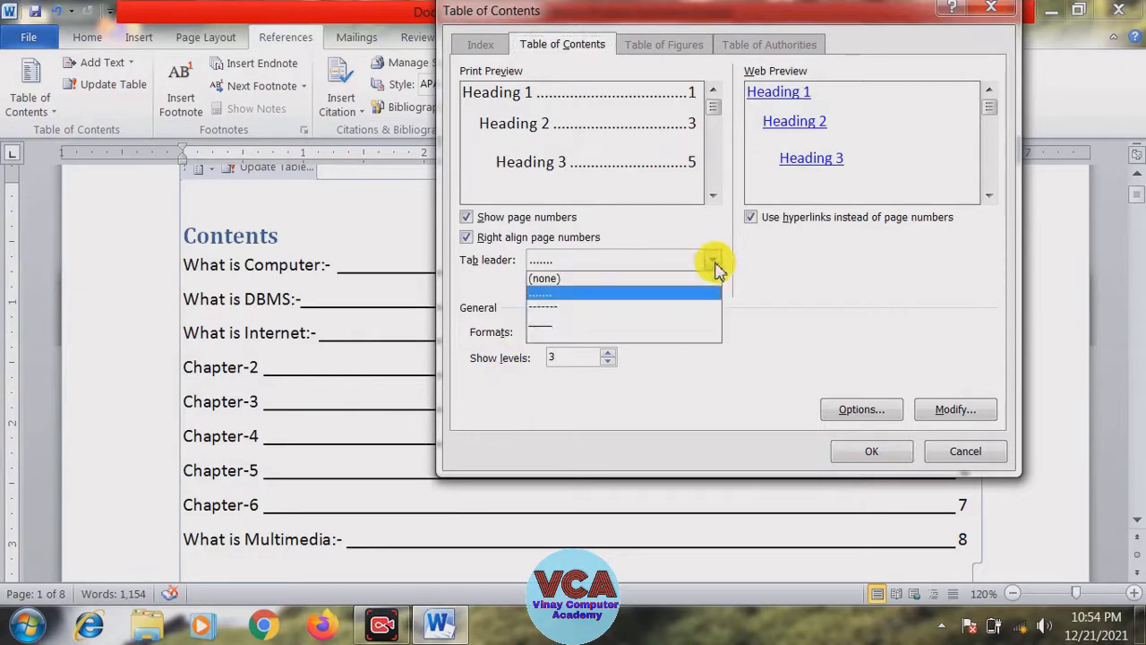
click(811, 269)
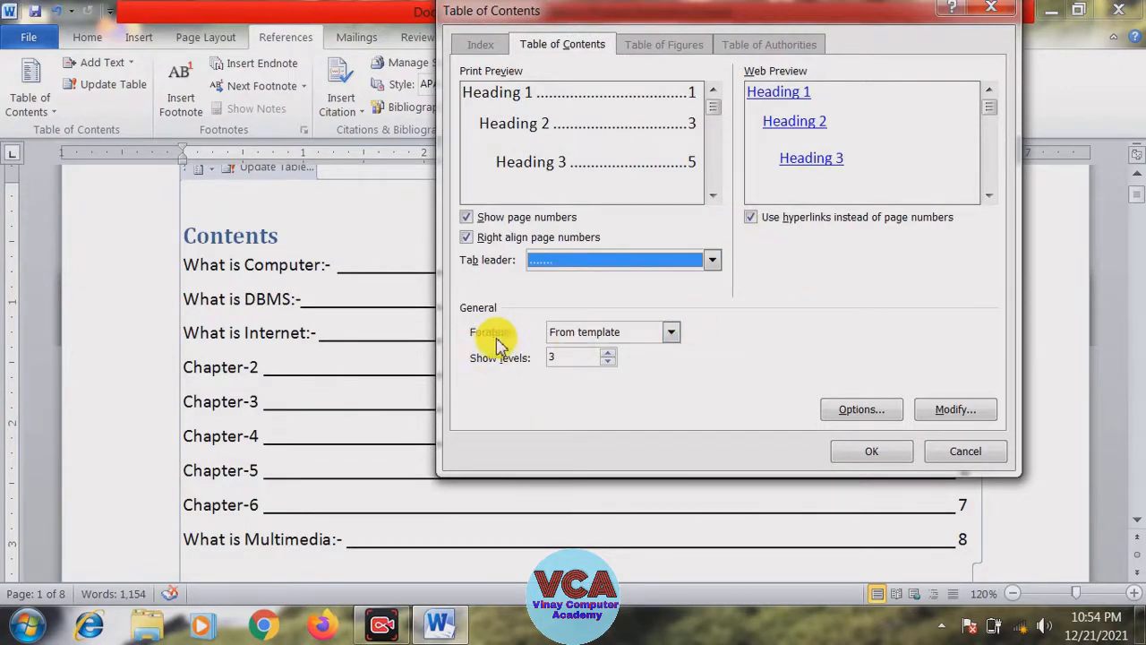
drag(724, 18, 588, 38)
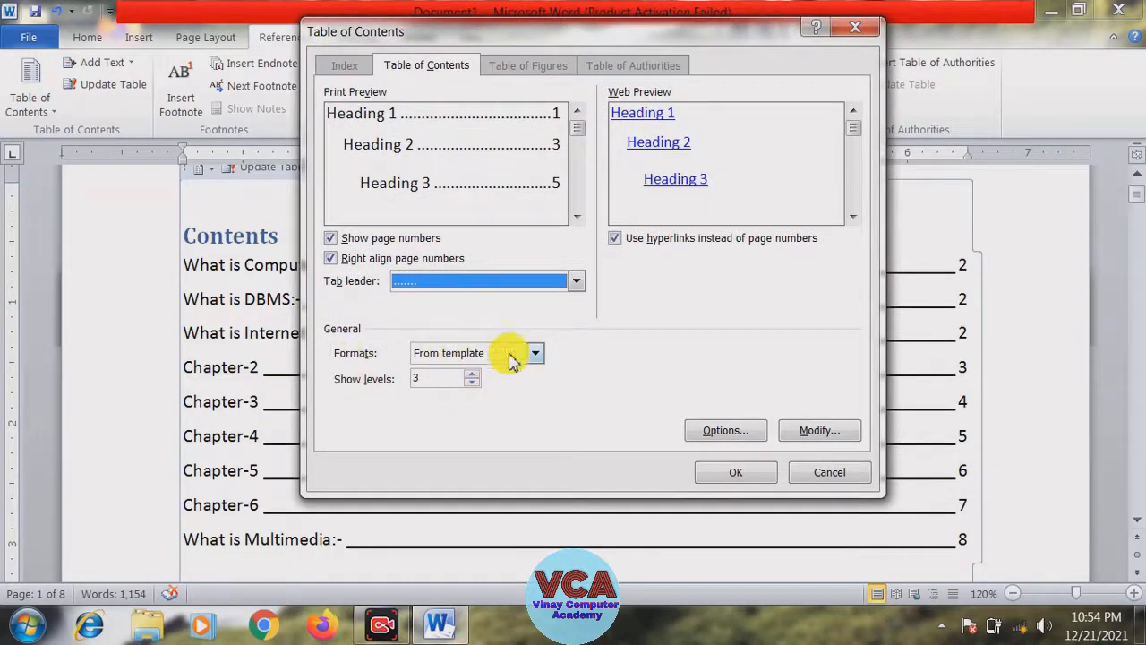
click(537, 355)
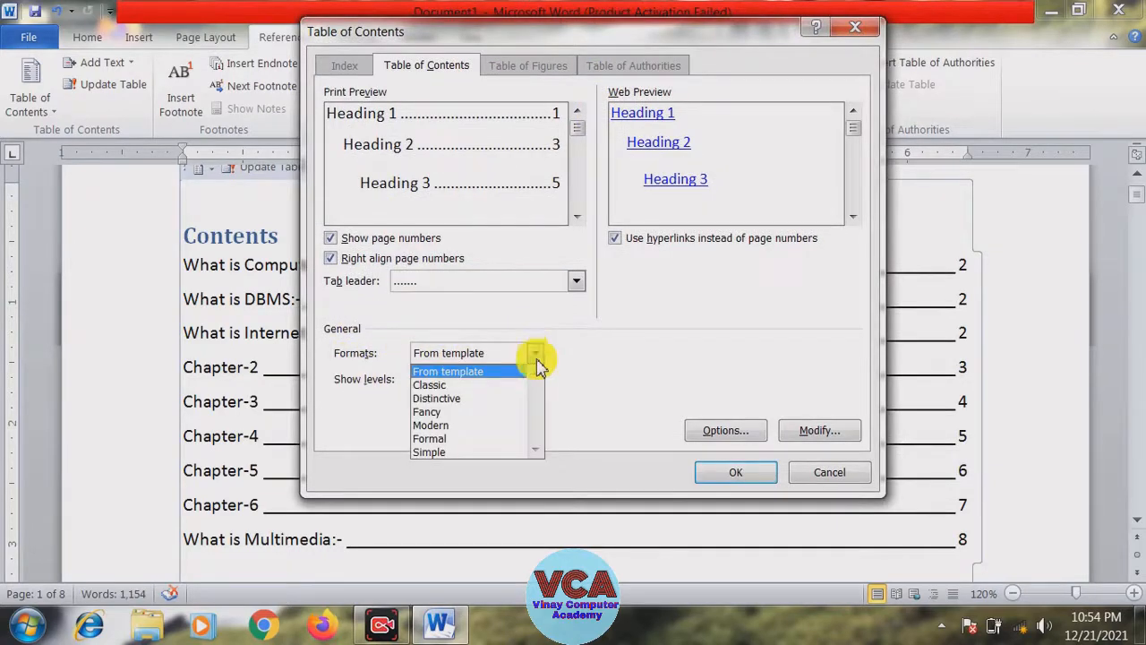
click(439, 385)
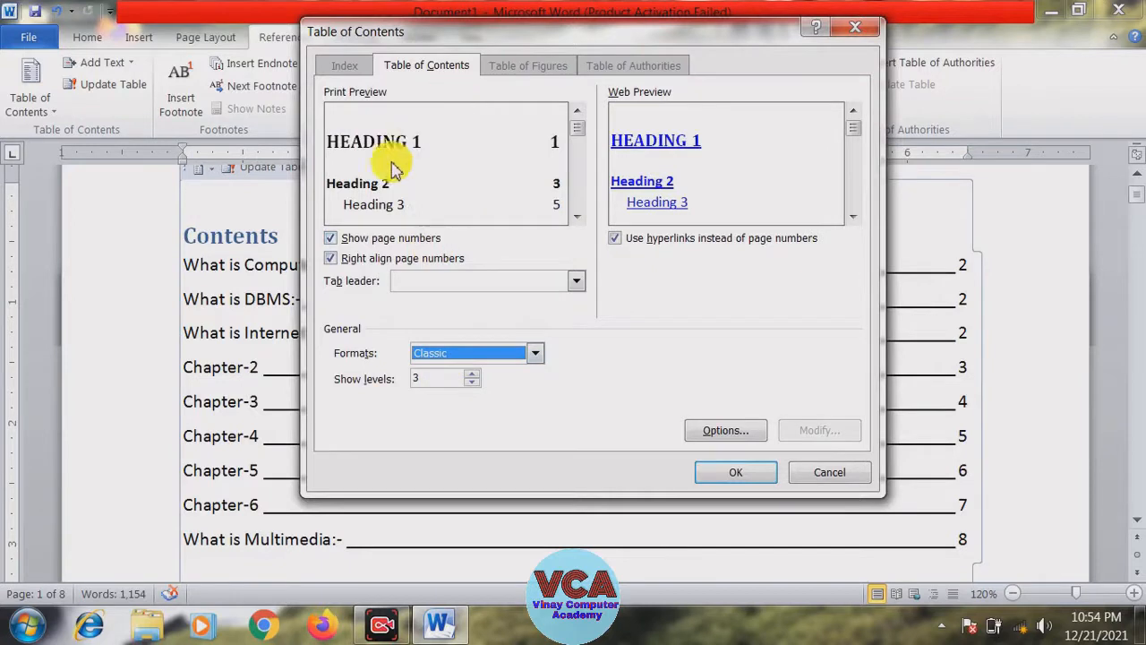
- Preview the Distinctive, Fancy and Formal formats for the table of contents
click(537, 356)
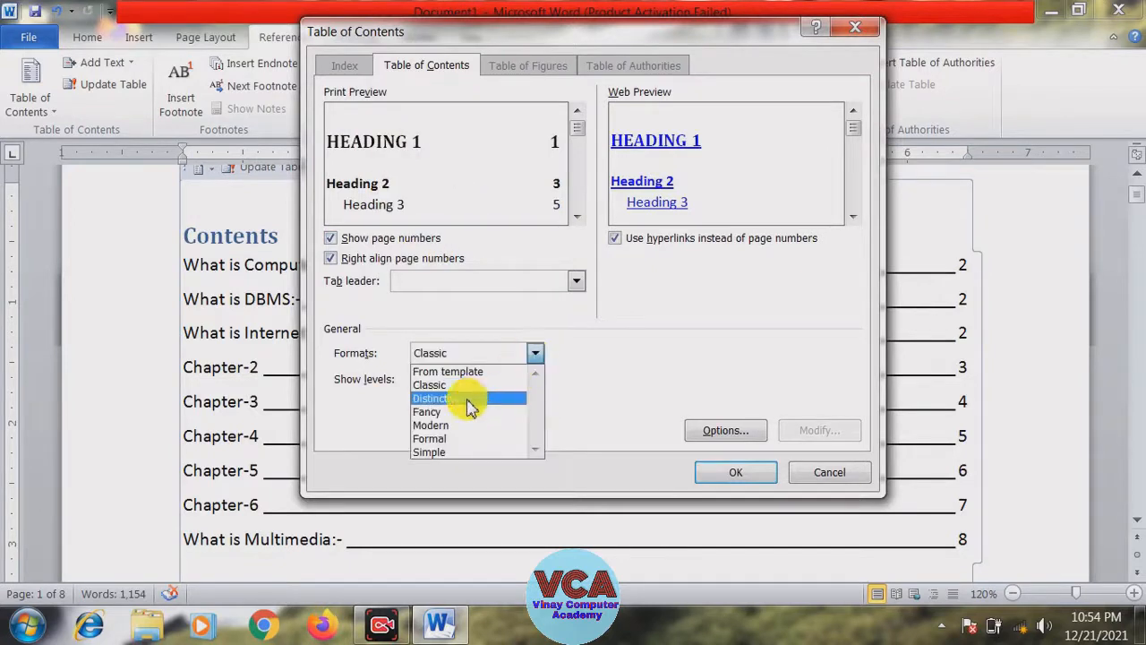
click(481, 396)
click(535, 356)
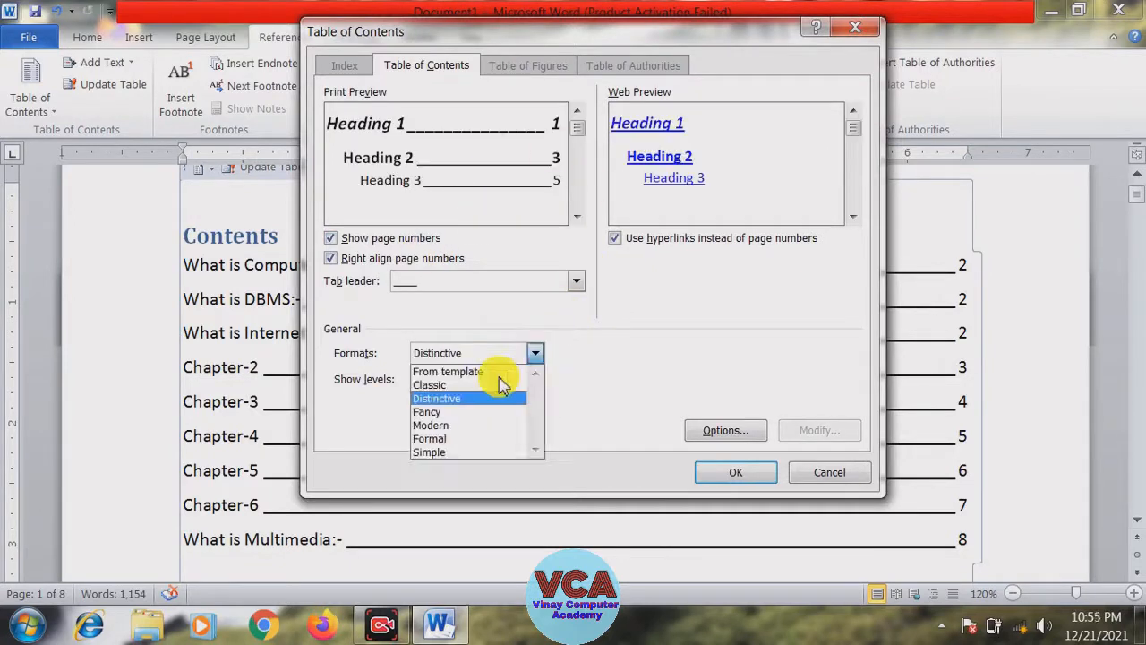
click(448, 411)
click(530, 360)
click(506, 438)
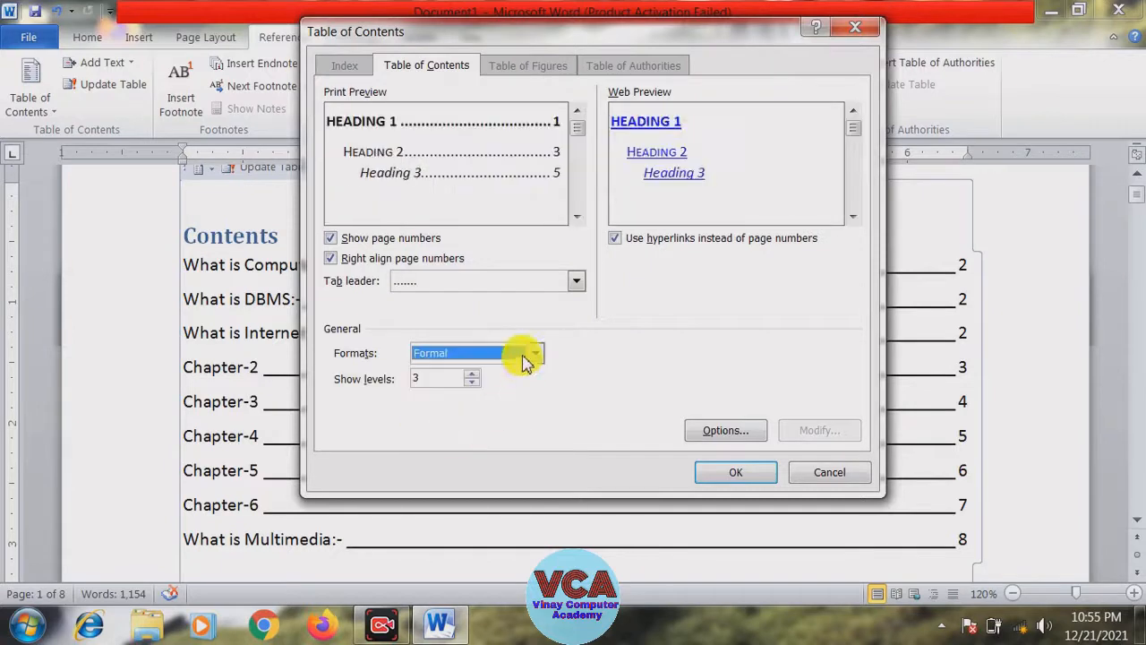
click(535, 355)
click(453, 443)
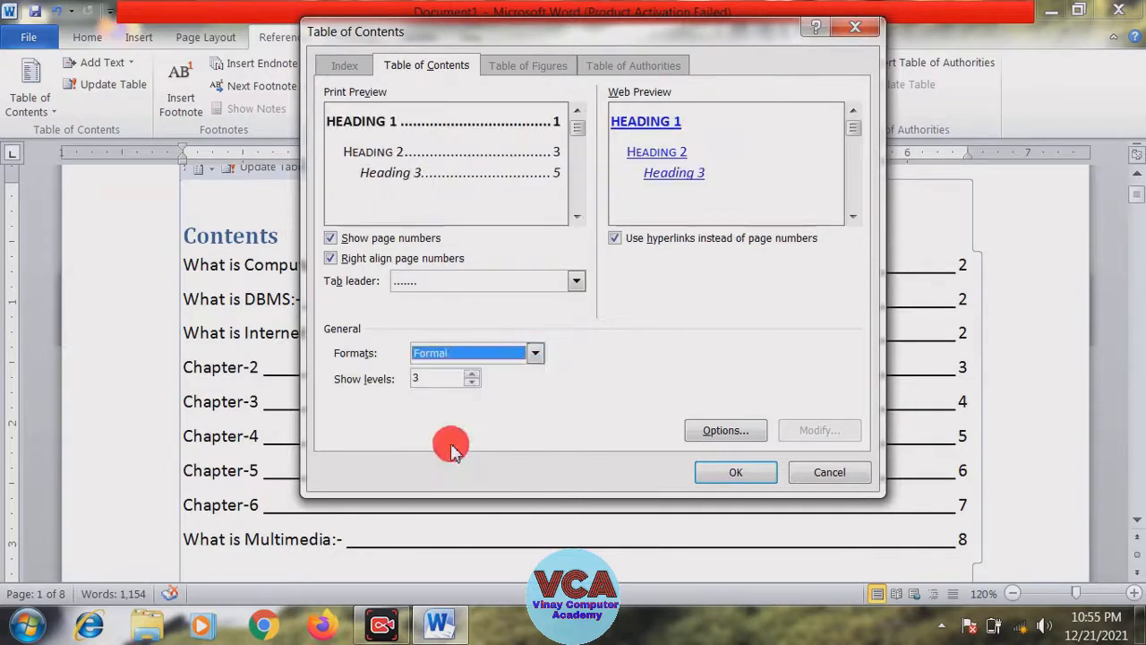
- Choose the Classic format with 3 levels shown and replace the existing table of contents
click(531, 354)
click(448, 383)
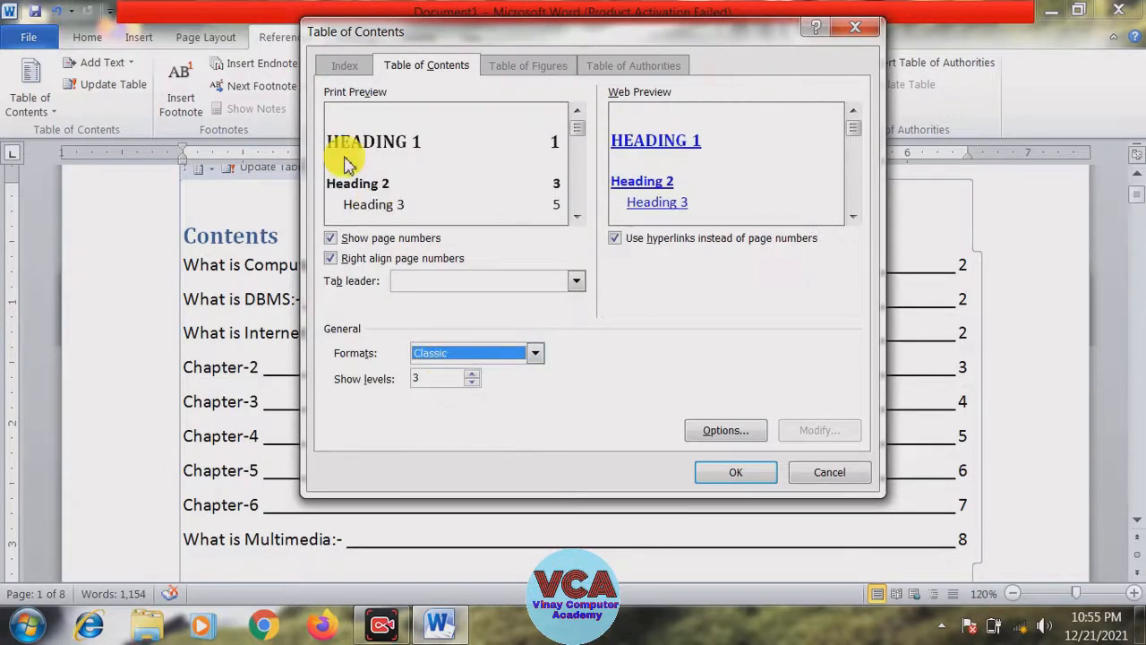
click(477, 374)
click(472, 385)
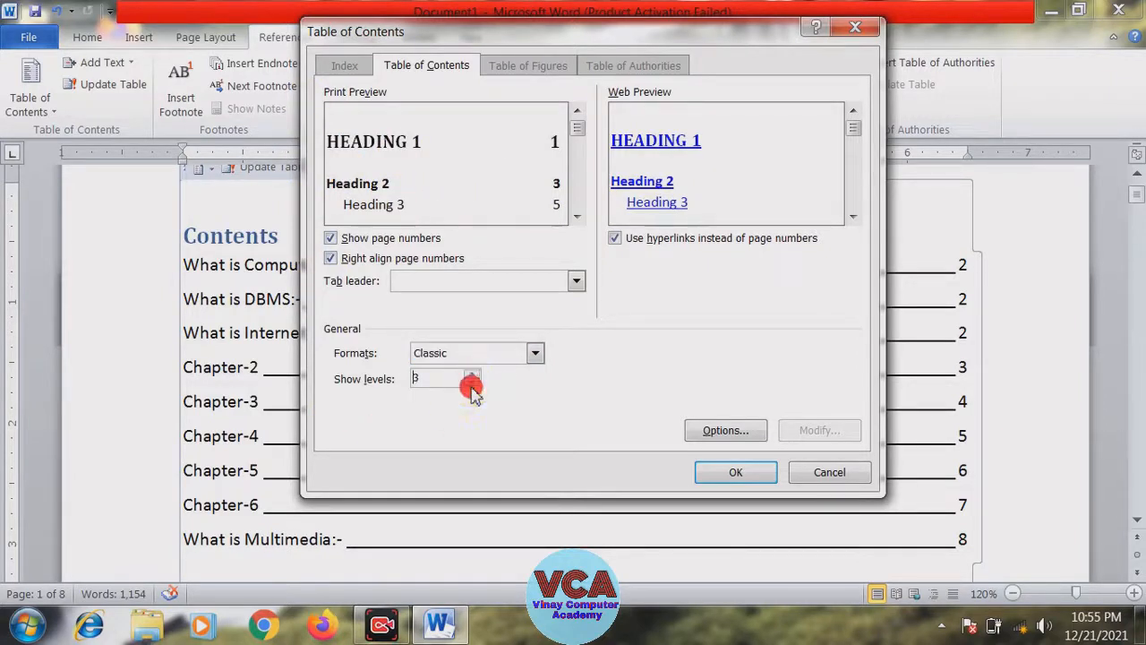
click(473, 375)
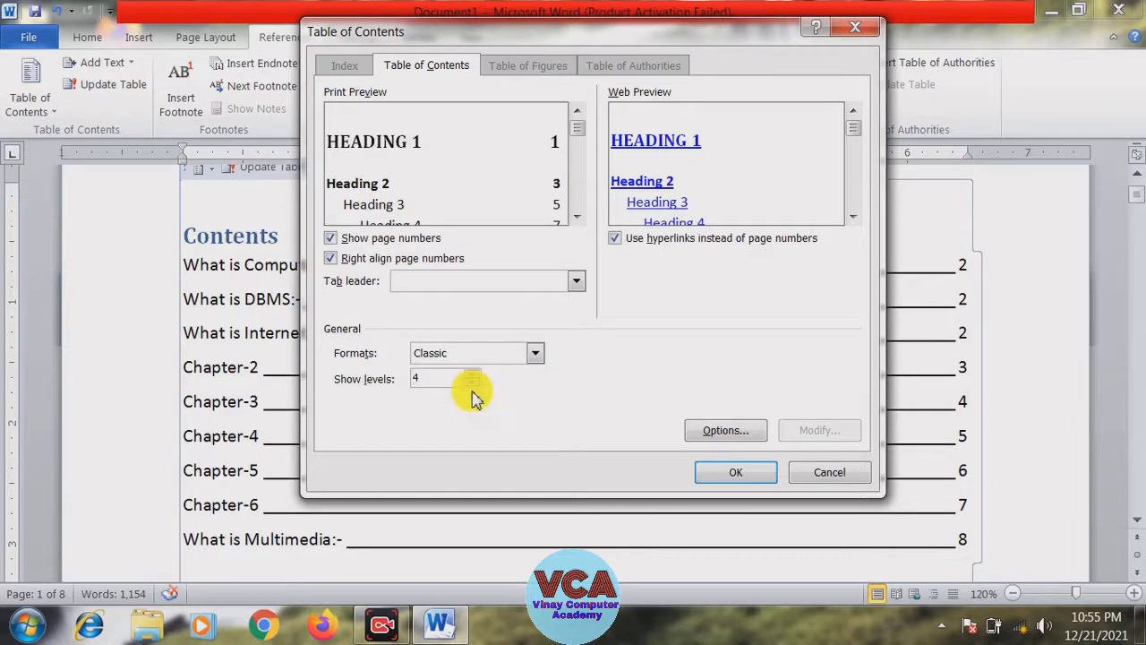
click(474, 384)
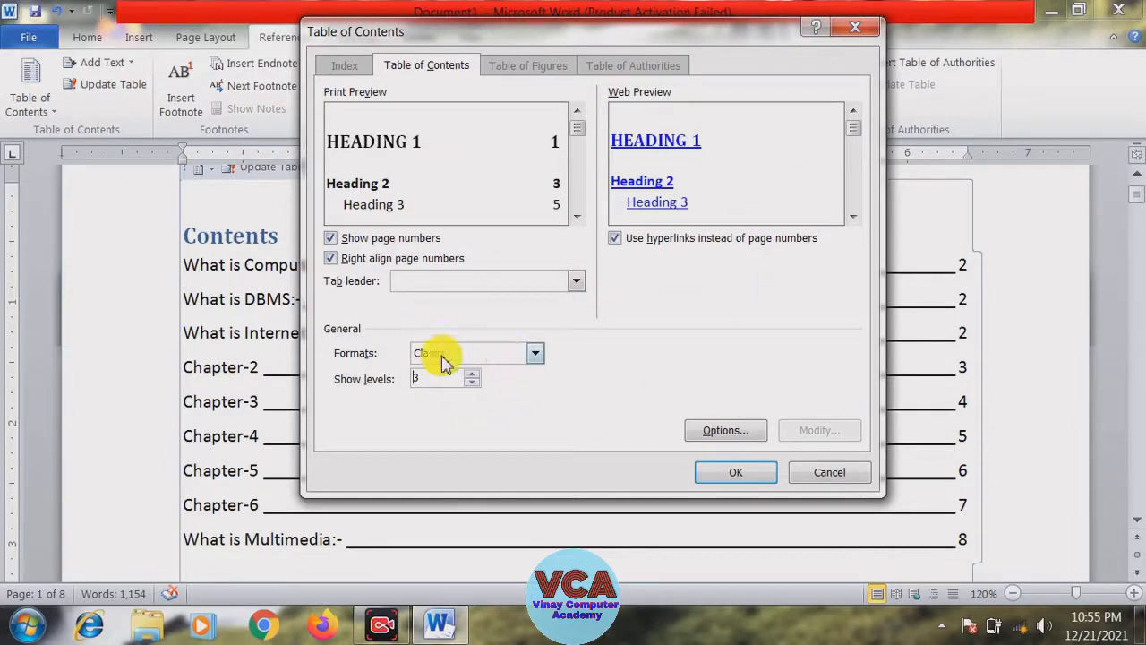
click(736, 473)
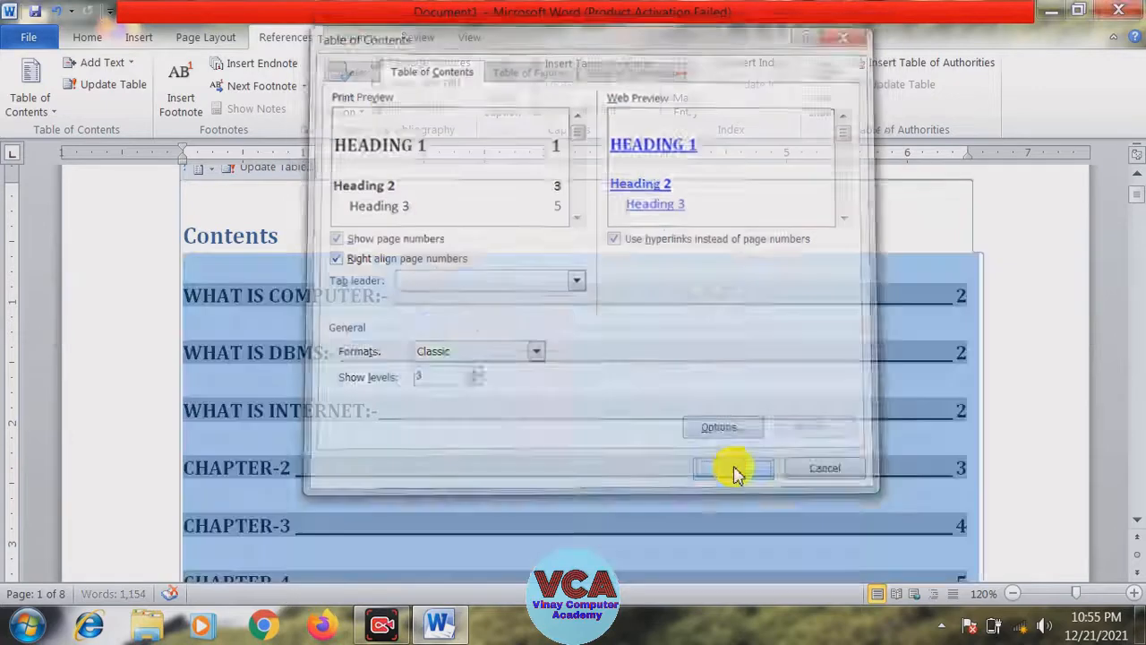
click(467, 367)
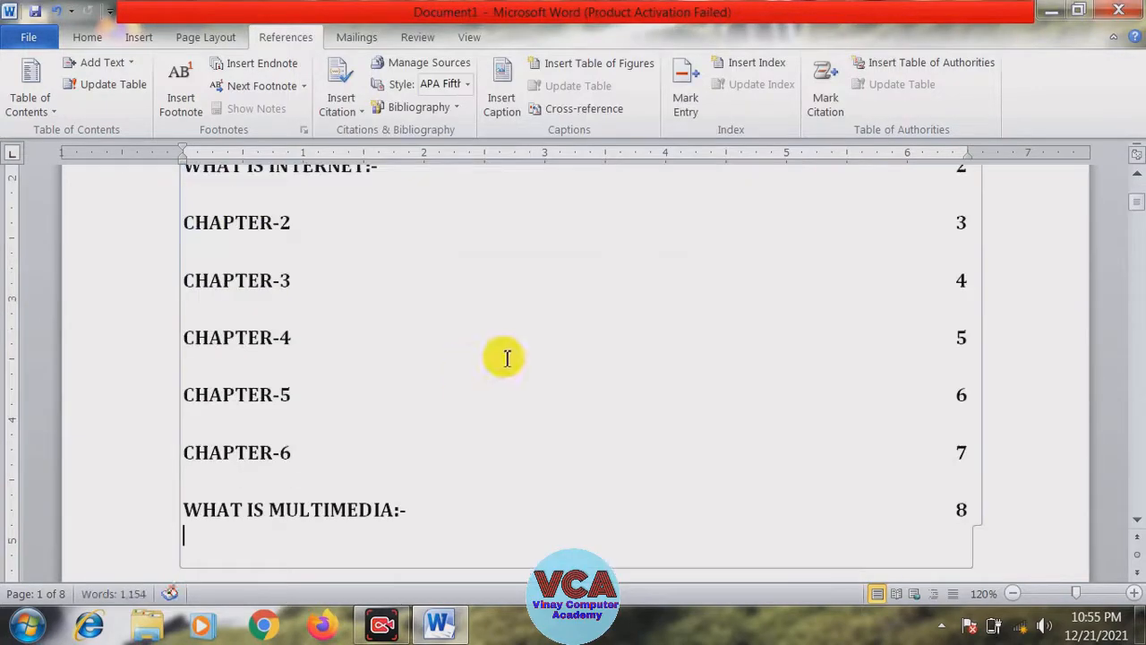
click(558, 356)
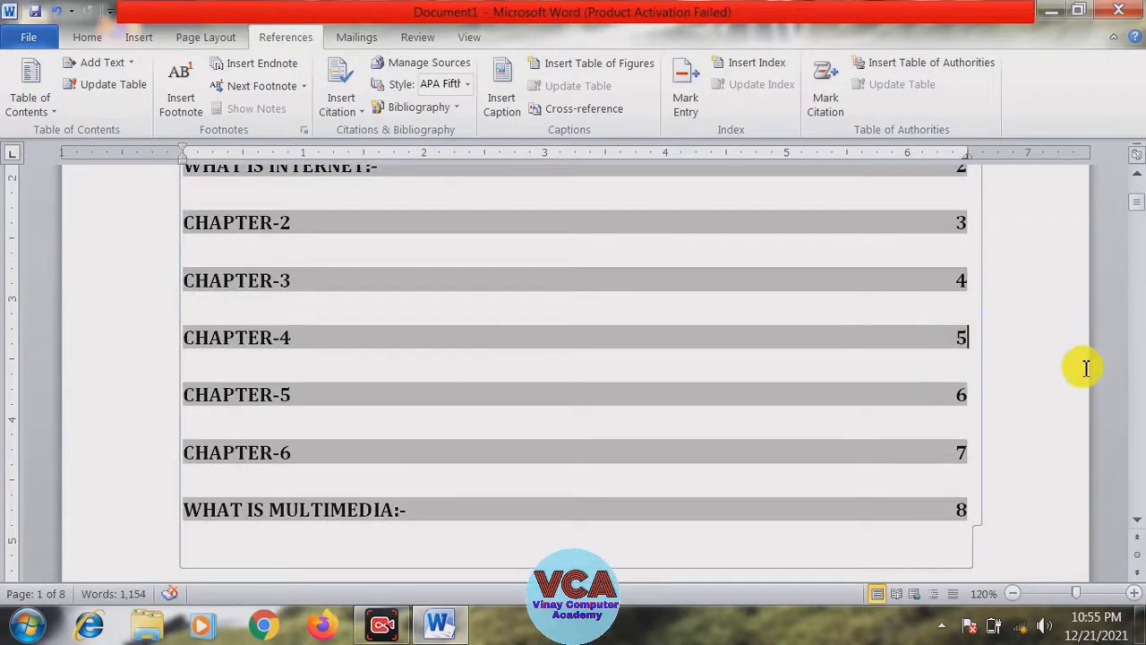
click(900, 540)
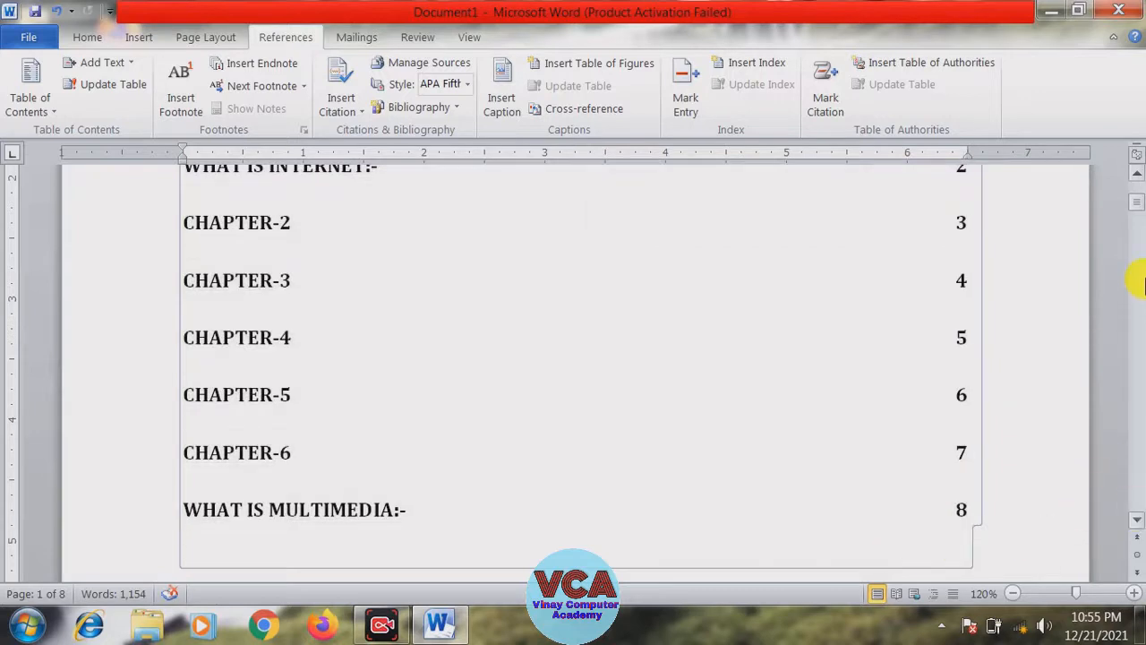
drag(1138, 208, 1134, 177)
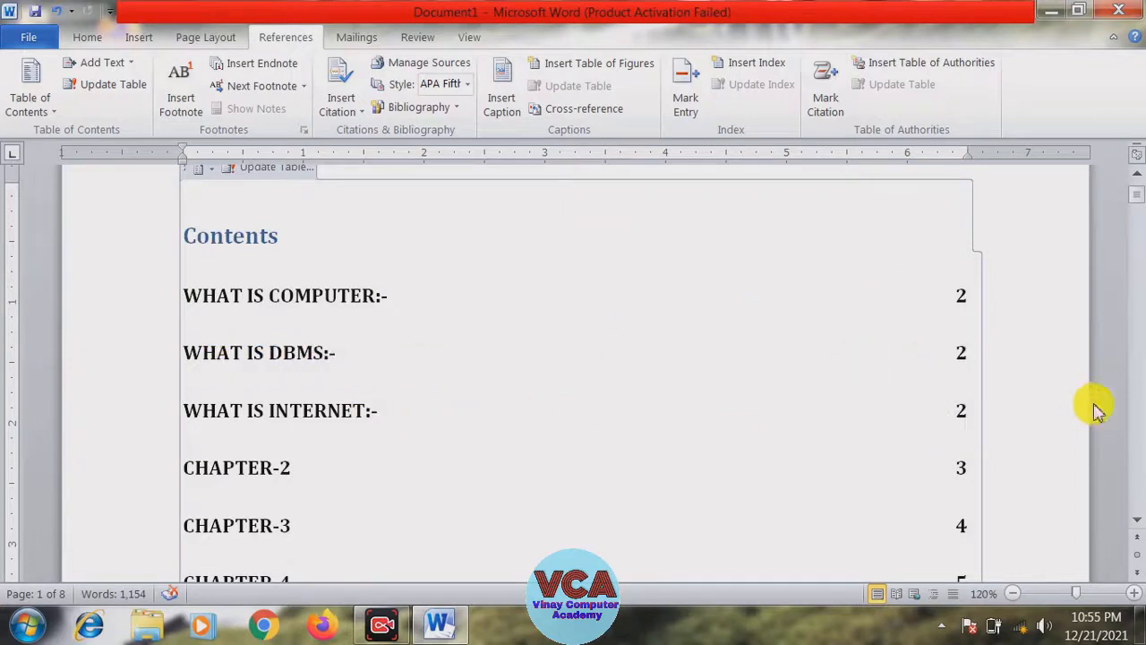
mouse_move(1133, 201)
mouse_down()
mouse_move(1132, 211)
mouse_move(1134, 200)
mouse_up()
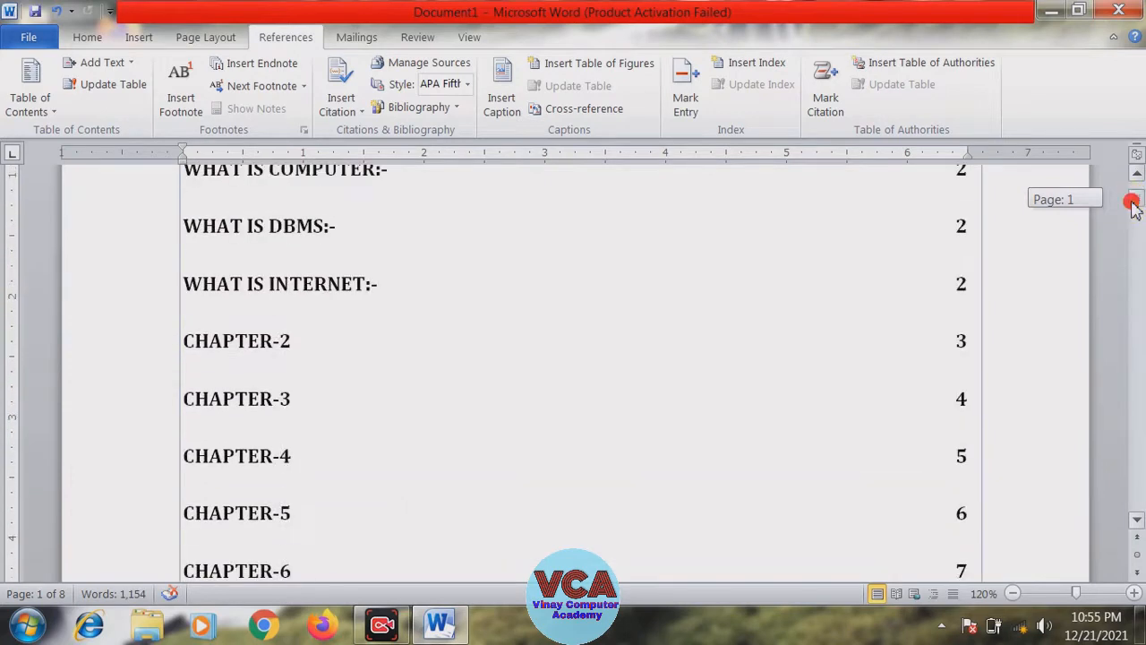
- Undo the custom format and tab leader changes until the table of contents has its dotted leader again
click(852, 295)
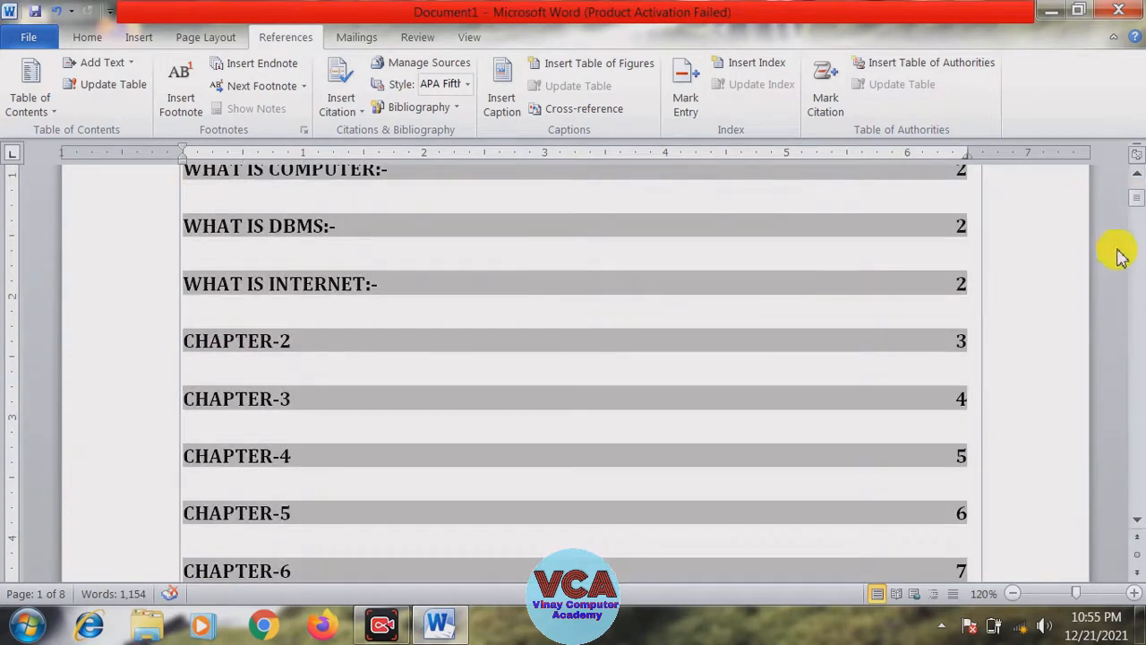
drag(1138, 208, 1139, 202)
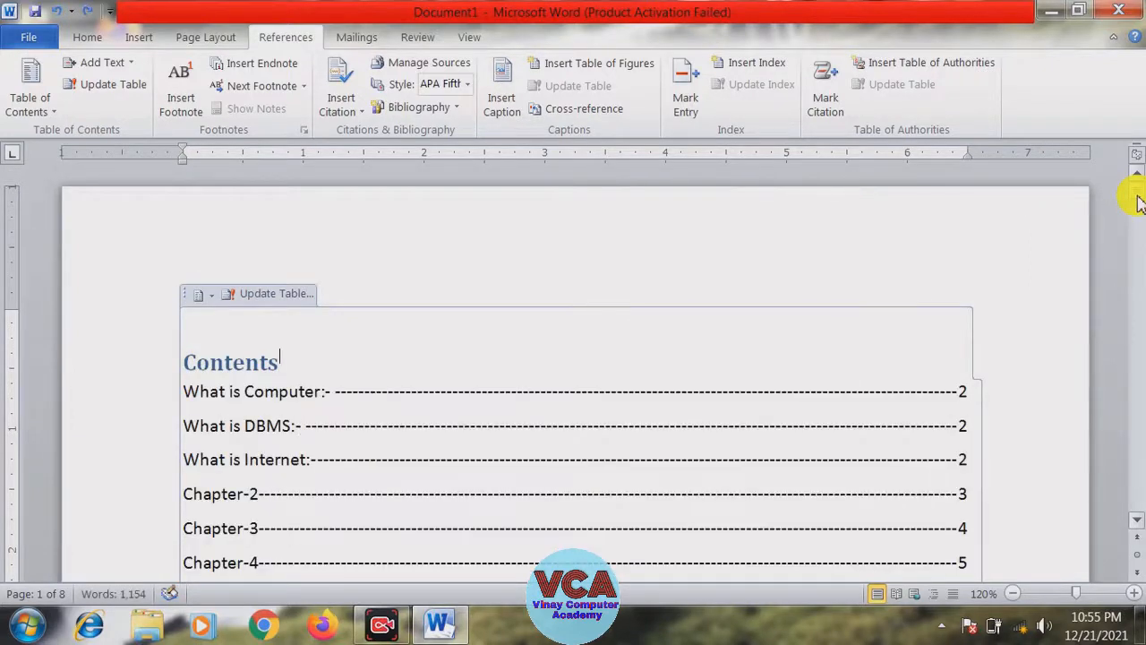
scroll(1138, 203, down, 10)
mouse_move(1139, 202)
mouse_down()
mouse_move(1132, 456)
mouse_move(1140, 408)
mouse_move(1121, 194)
mouse_move(1137, 212)
mouse_up()
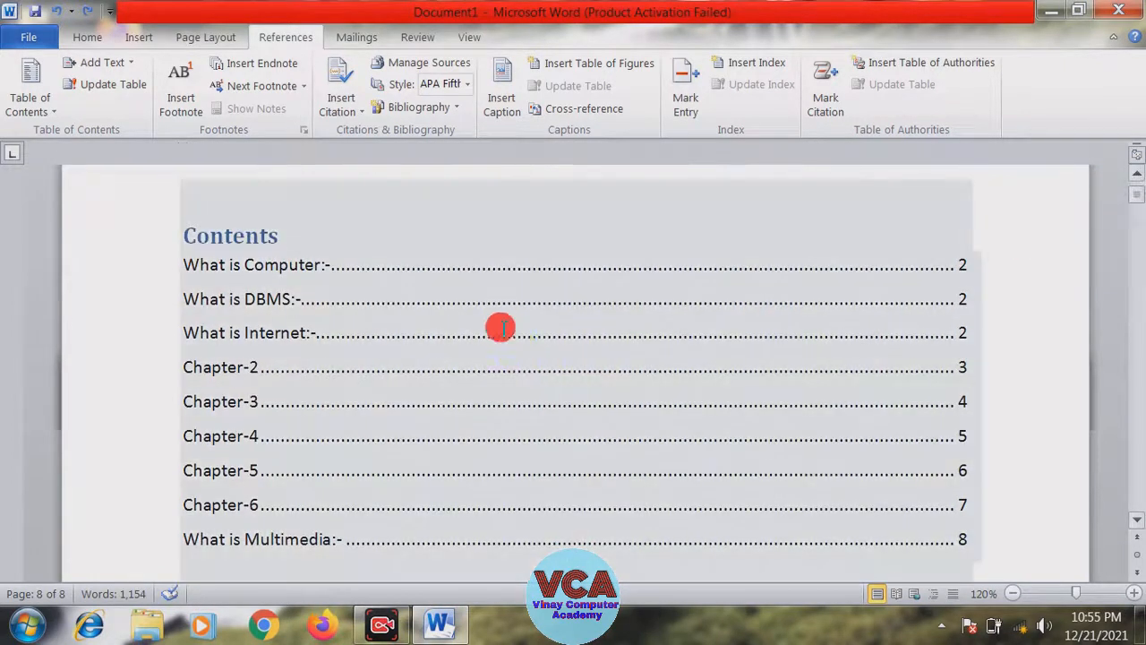
- Follow the Chapter-3 and Chapter-5 links from the table of contents to check that they lead to their headings
click(281, 403)
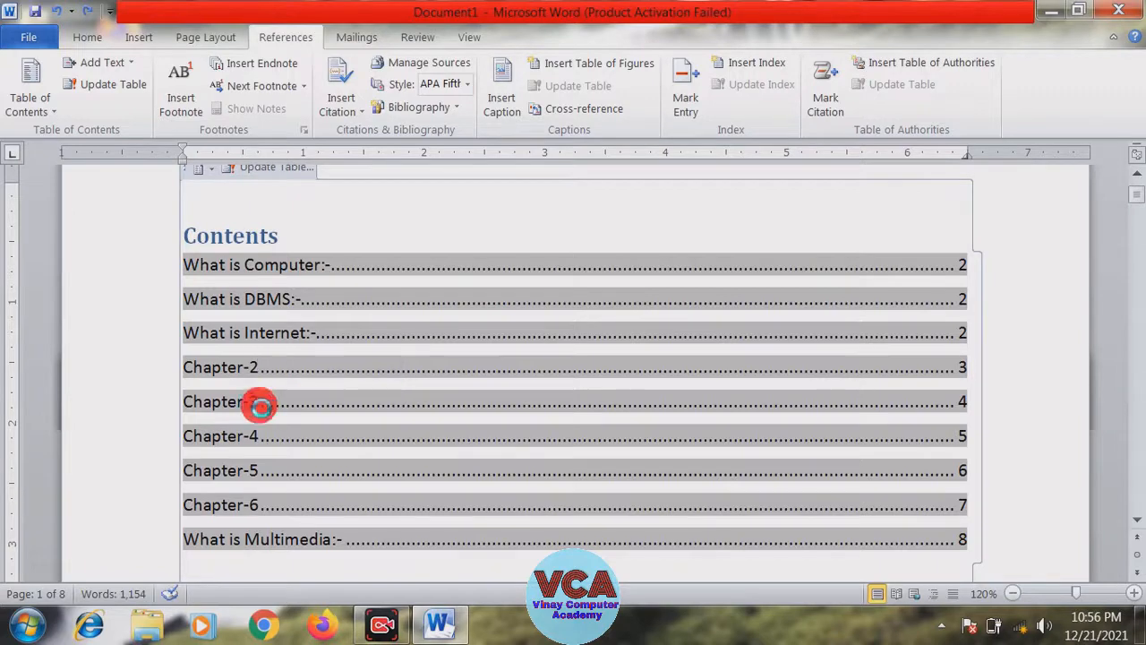
ctrl+click(259, 407)
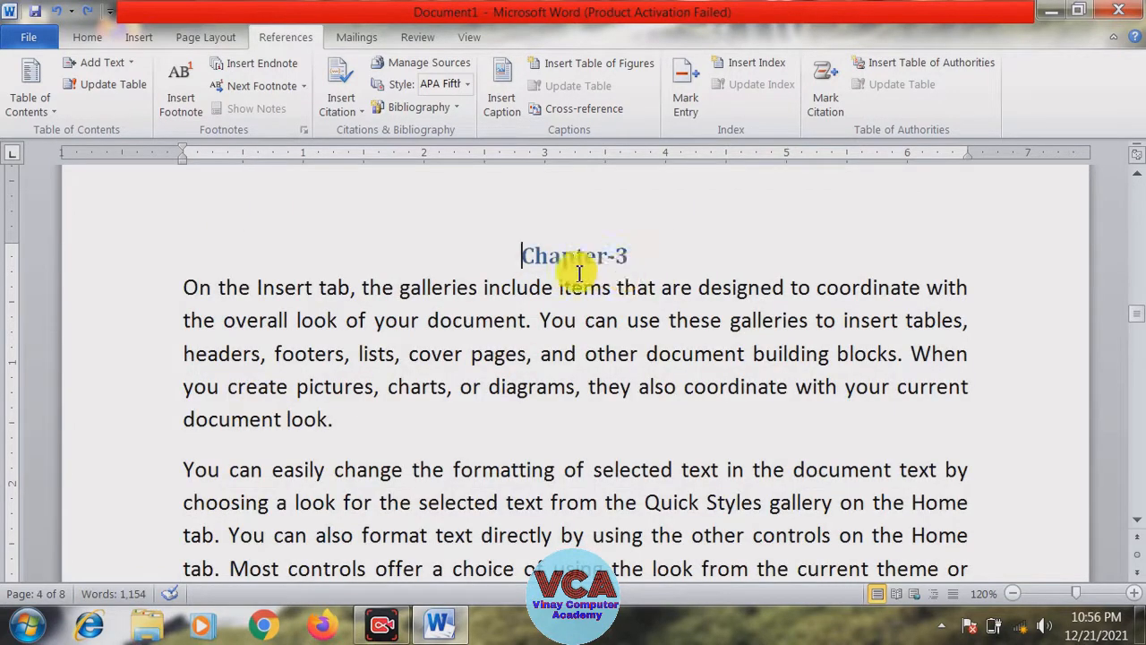
drag(1139, 323, 1133, 176)
click(377, 481)
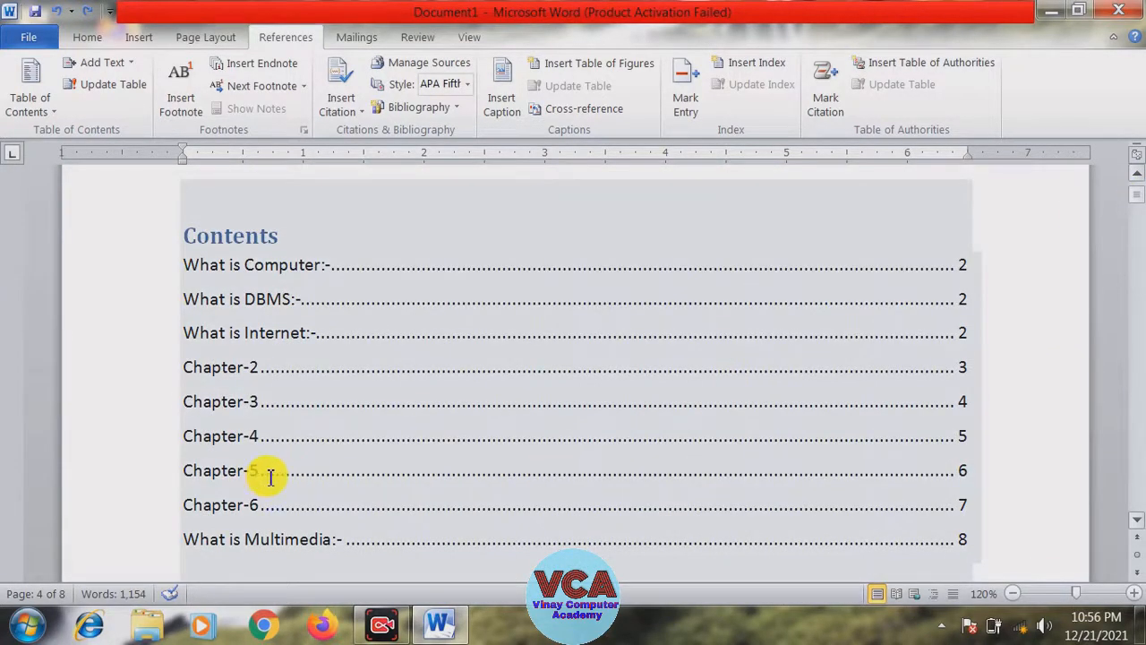
click(320, 441)
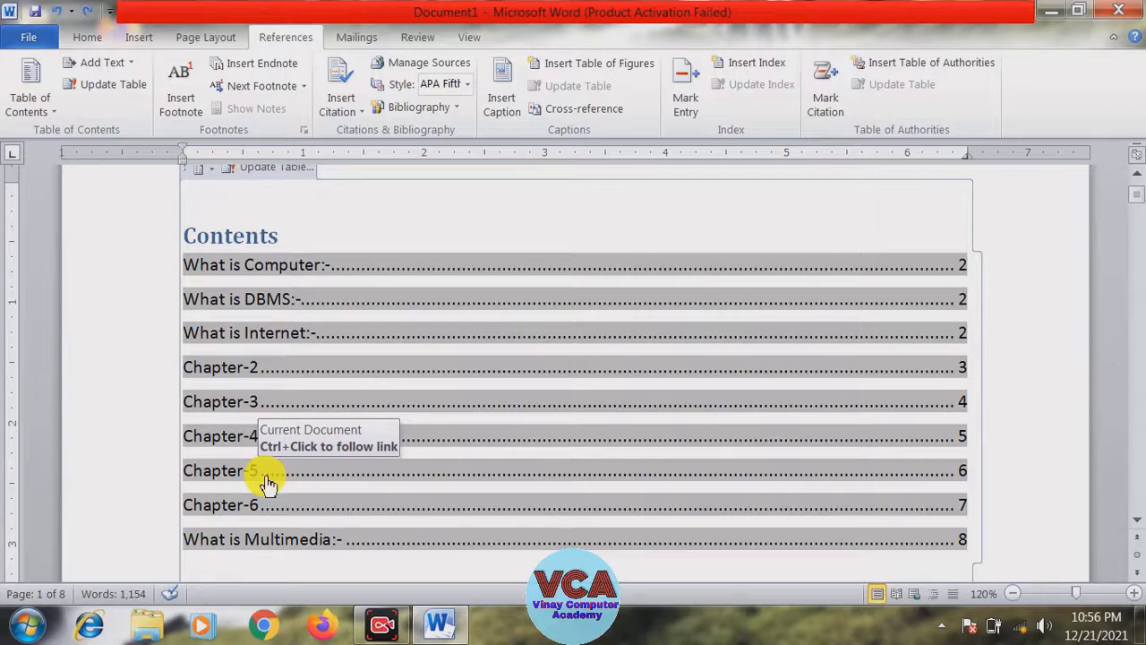
ctrl+click(269, 482)
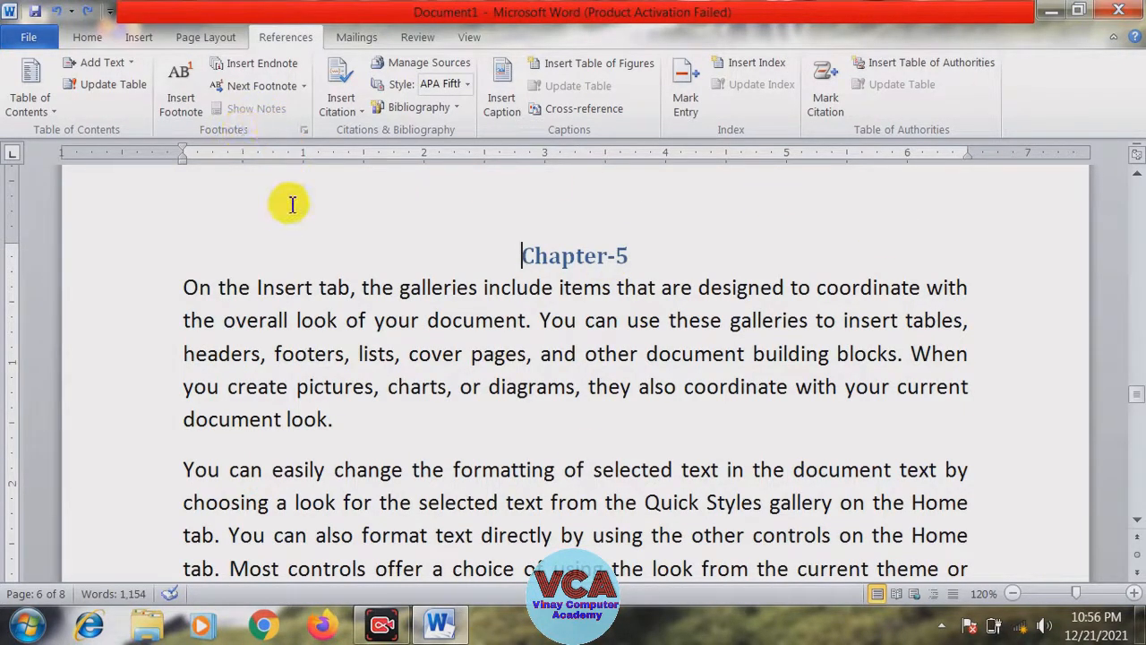
- Try removing the table of contents from page 1 and undo the removal
drag(1136, 392, 1117, 175)
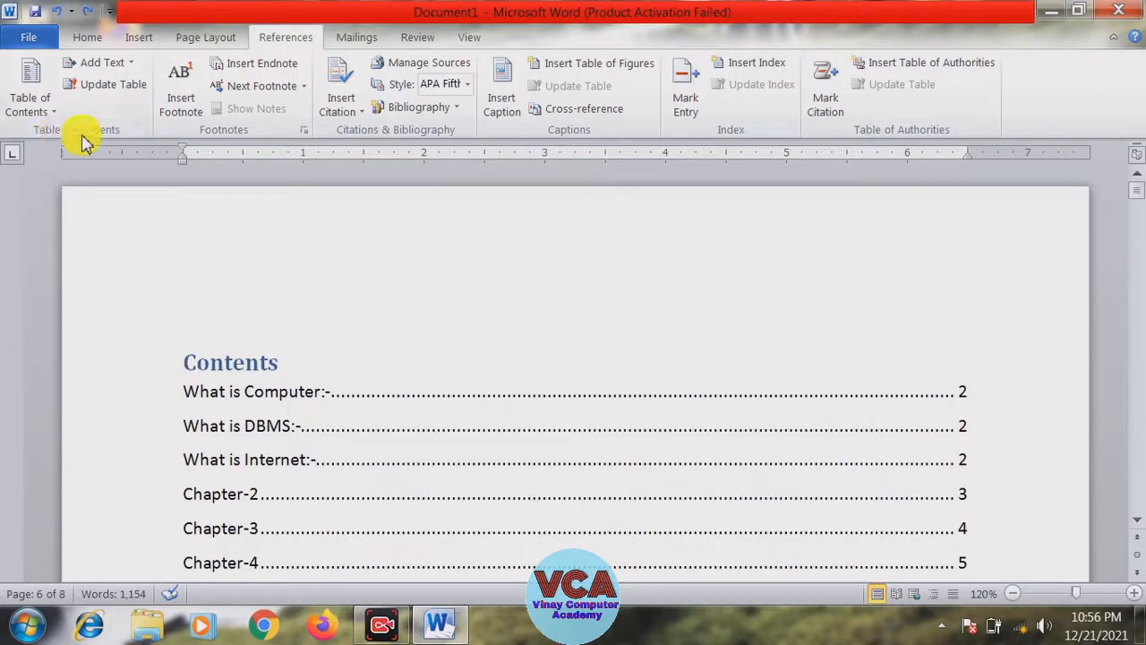
click(31, 98)
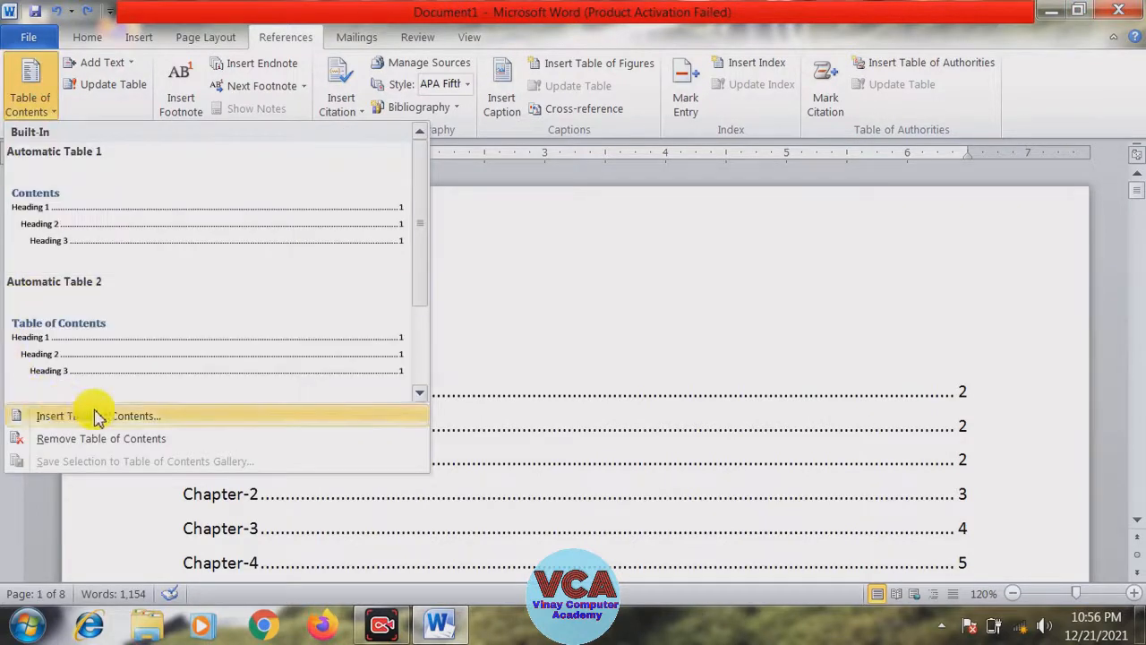
click(122, 451)
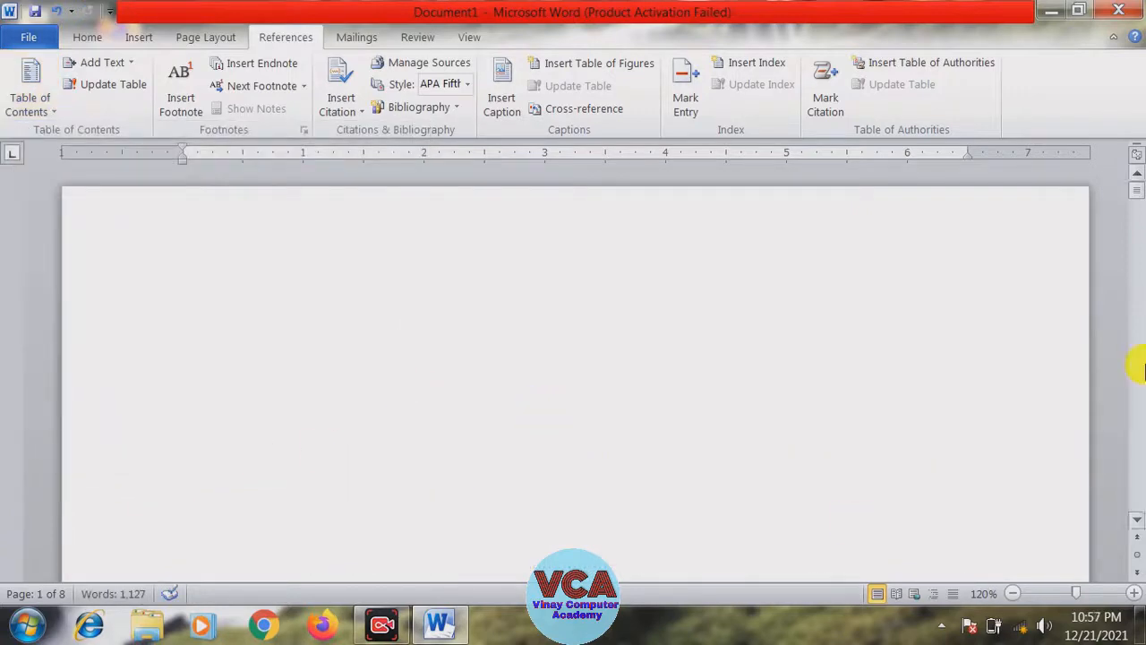
mouse_move(1136, 205)
mouse_down()
mouse_move(1131, 242)
mouse_move(1130, 190)
mouse_up()
key(ctrl+z)
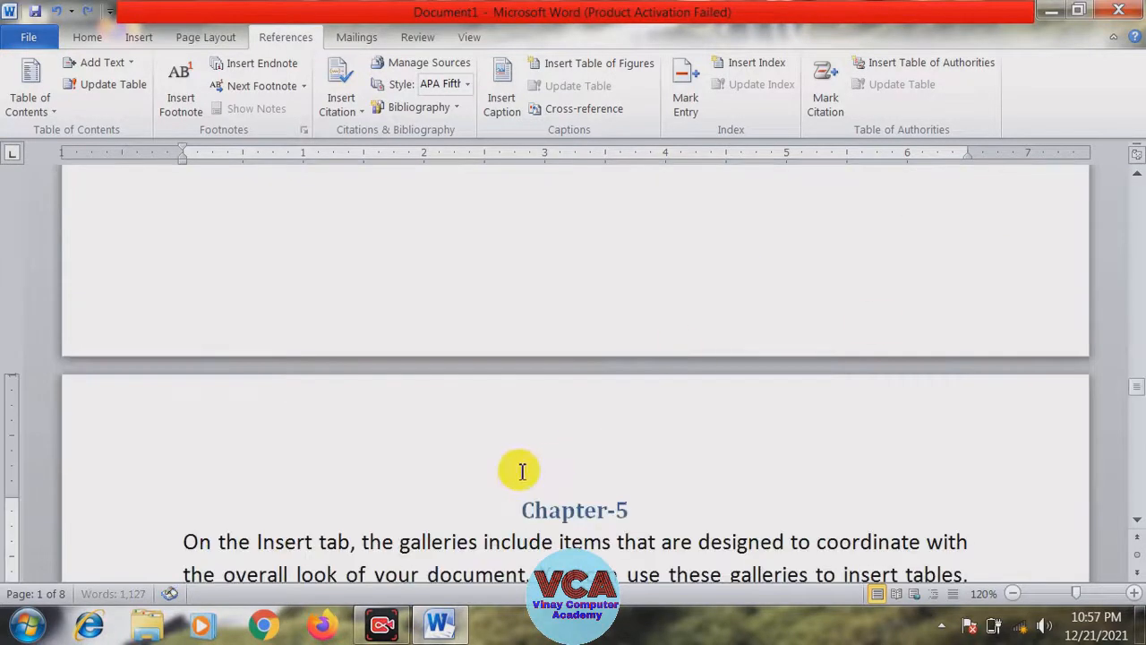
drag(1139, 391, 1125, 190)
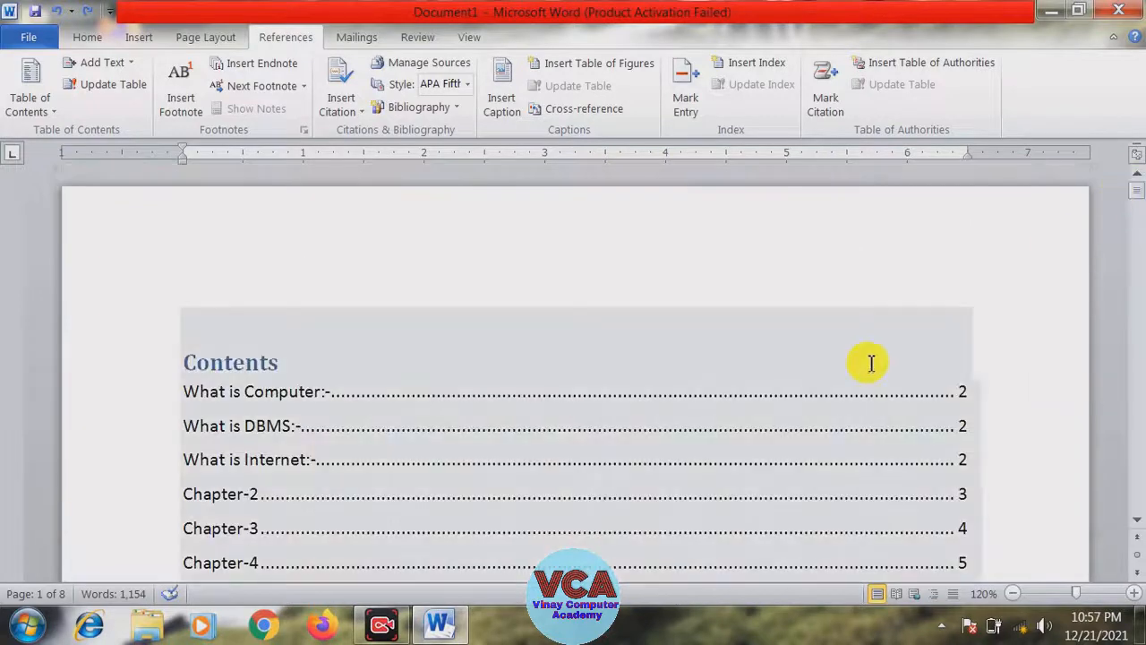
click(869, 363)
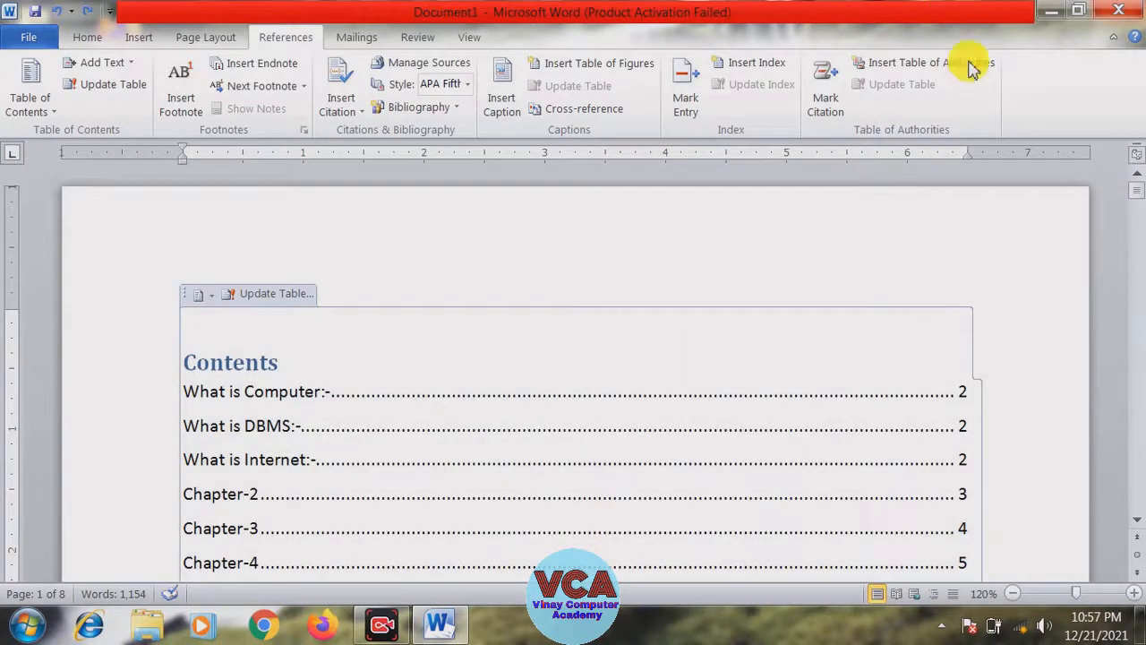
- Examine the word "Computer" in the heading on page 2, the foot of that page and the end of the document
drag(1137, 206, 1141, 246)
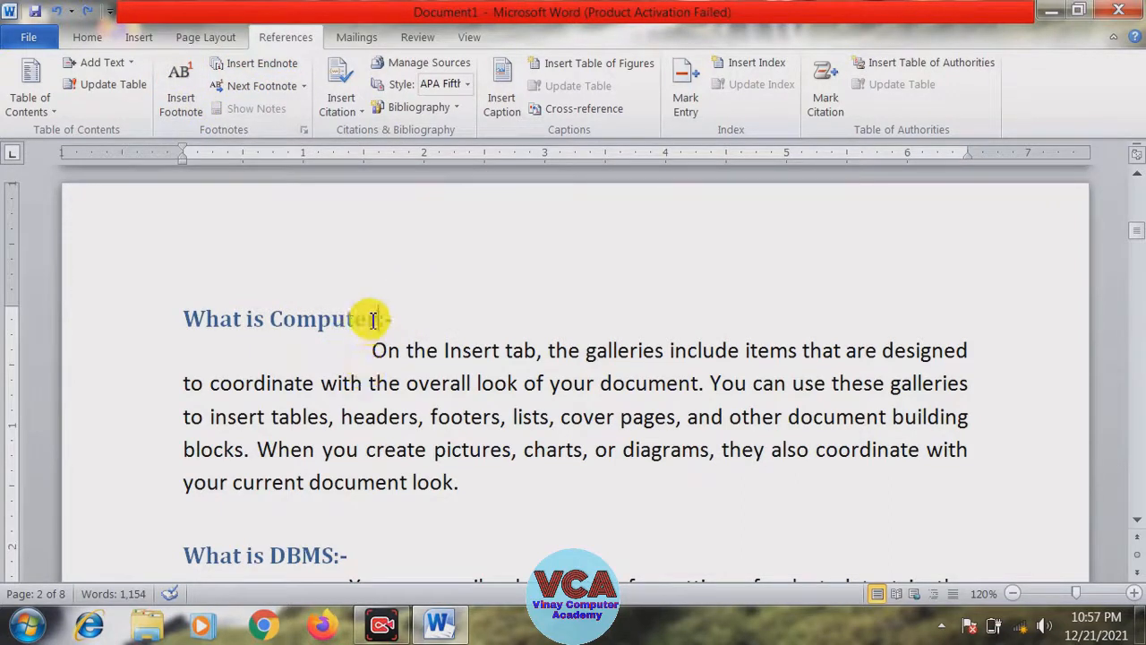
drag(373, 320, 314, 320)
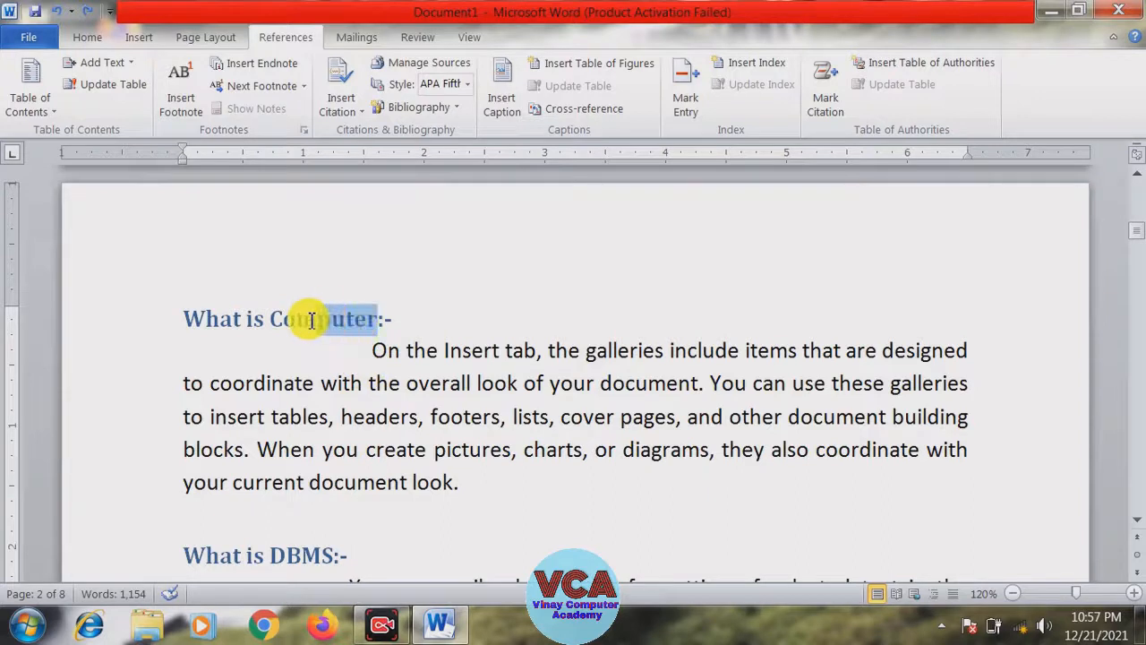
click(444, 418)
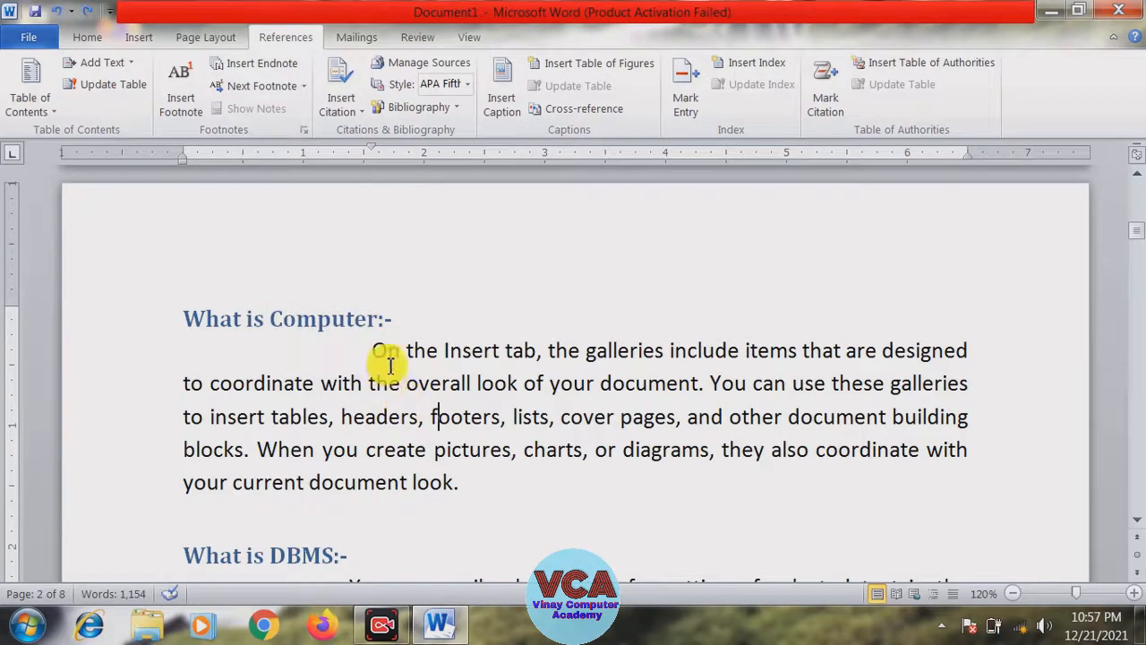
drag(380, 321, 271, 320)
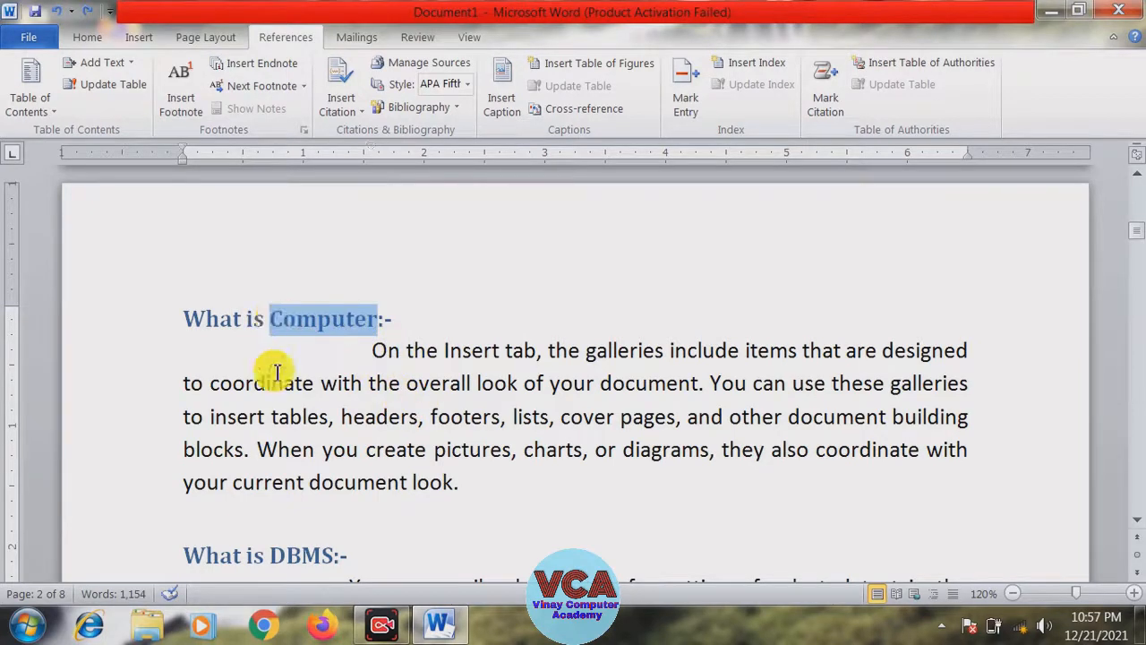
click(306, 416)
drag(381, 318, 279, 319)
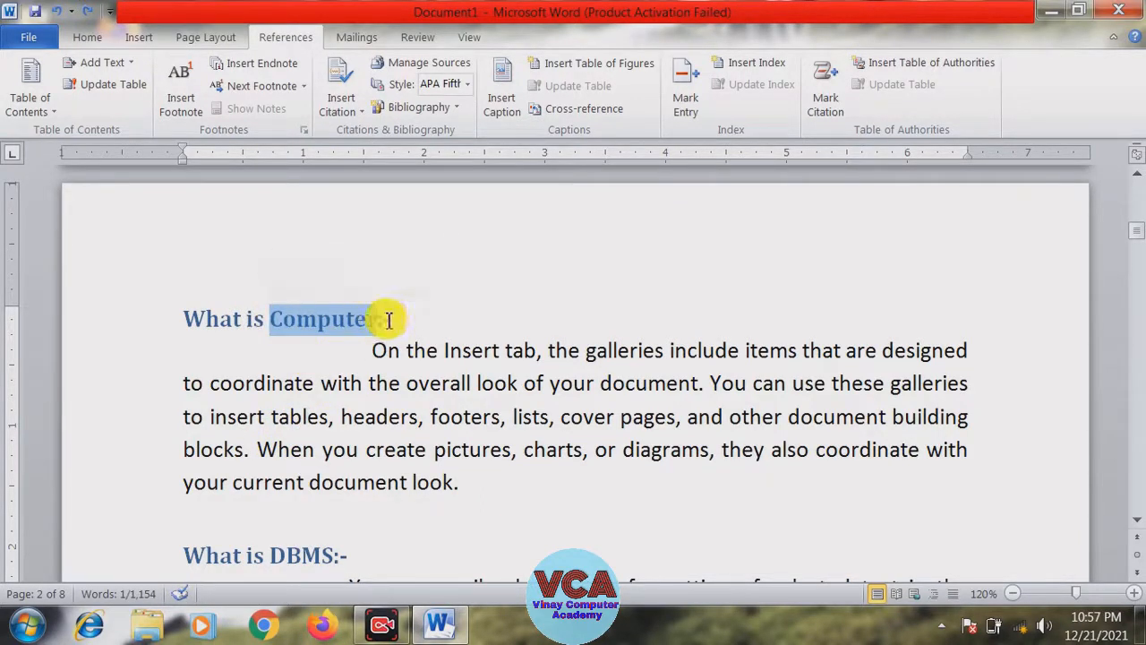
click(376, 350)
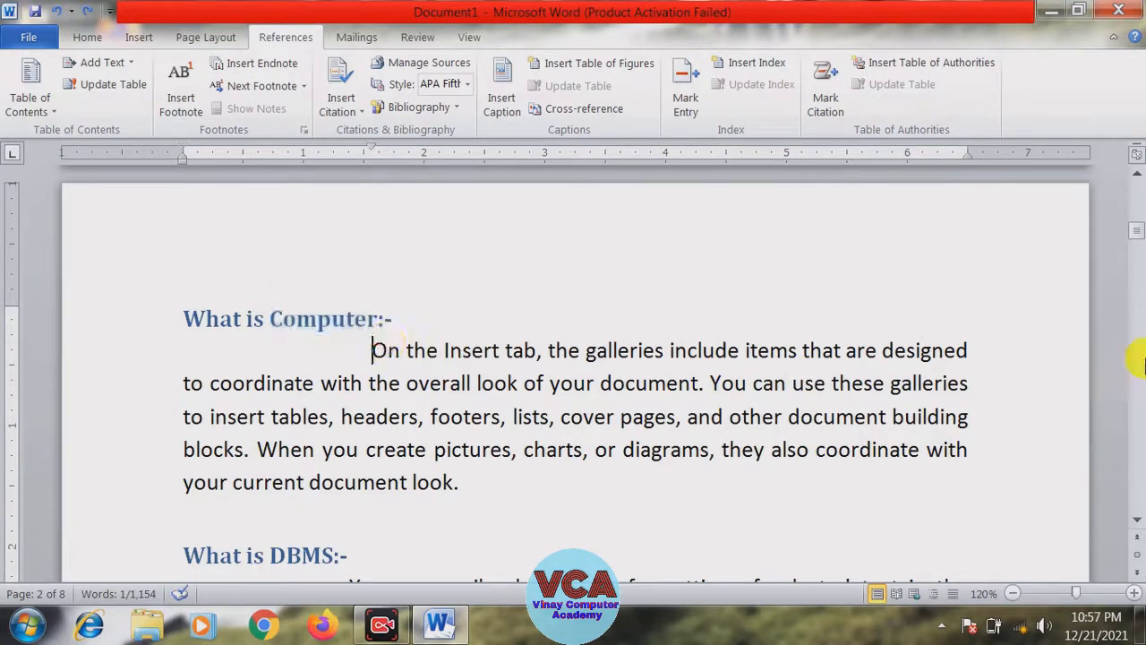
drag(1133, 235, 1134, 260)
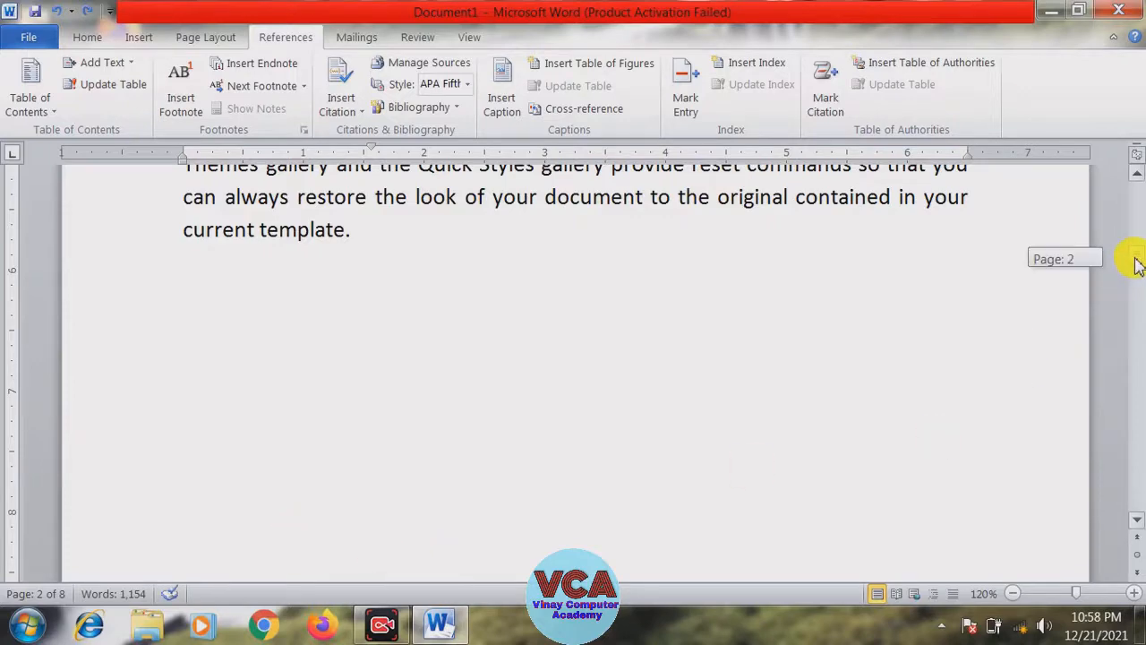
mouse_move(1137, 264)
mouse_down()
mouse_move(1135, 225)
mouse_move(1136, 269)
mouse_up()
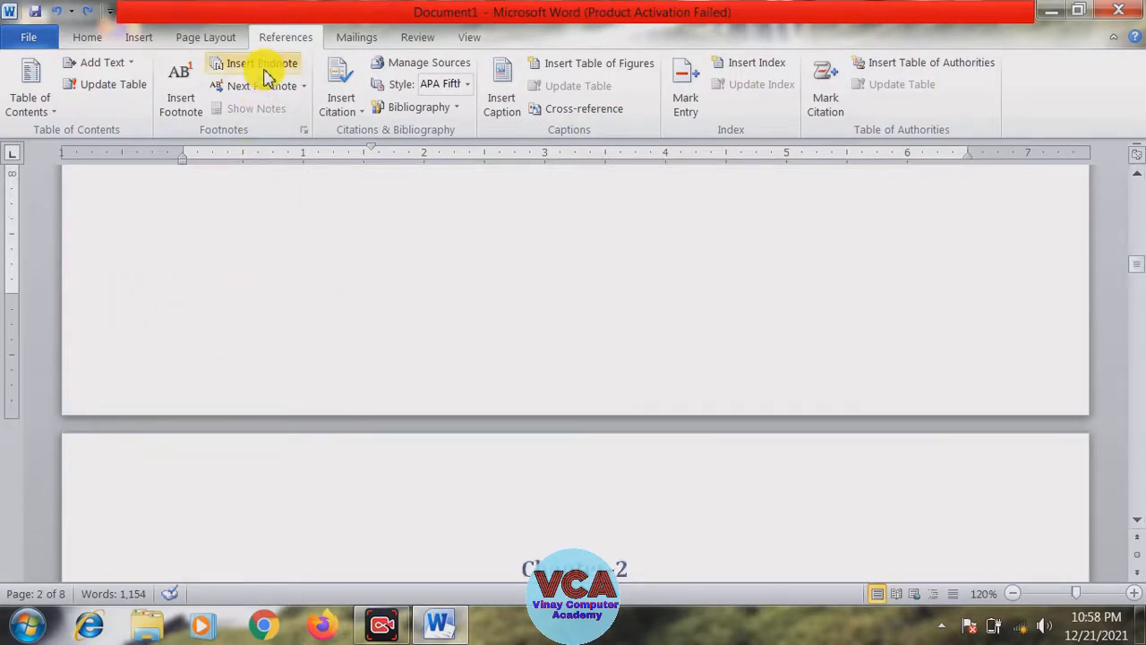
drag(1139, 270, 1116, 481)
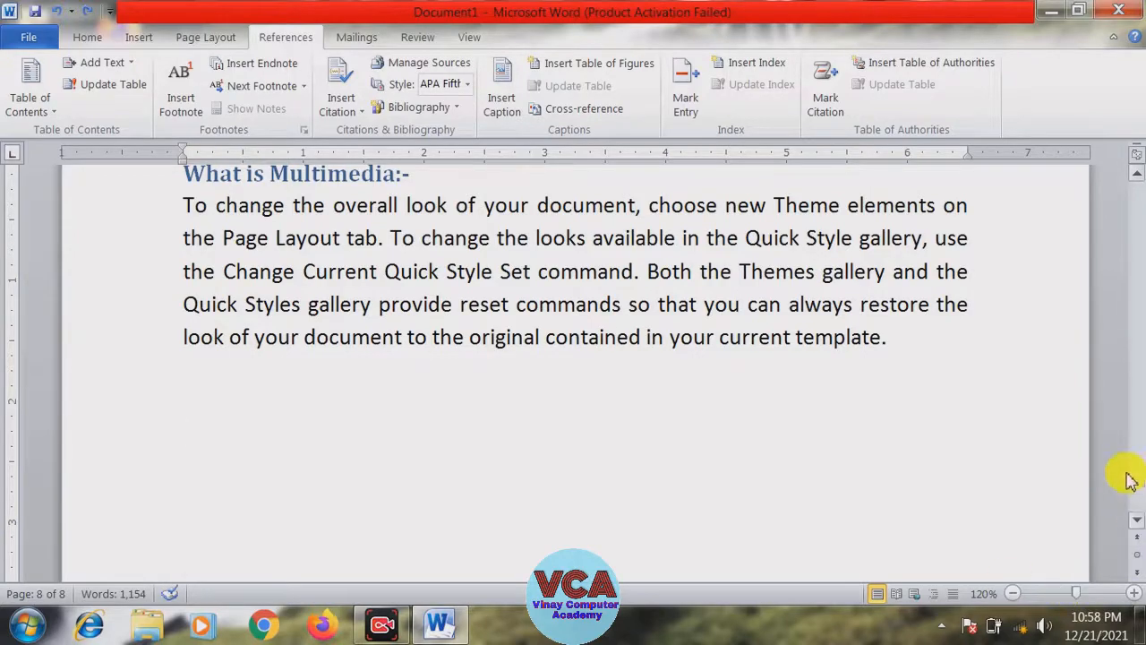
- Insert a footnote on "Computer" in the "What is Computer" heading with the text "Fsldf sfjsl fsdjflsd fsjfs dfj"
drag(1130, 481, 1134, 231)
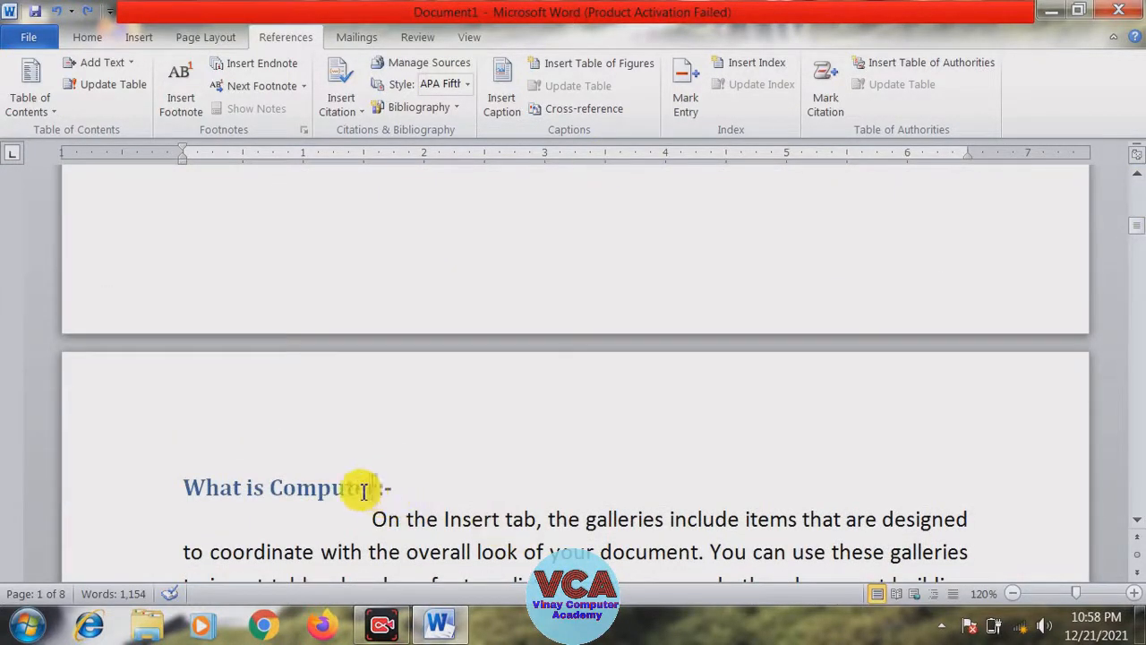
drag(377, 490, 270, 490)
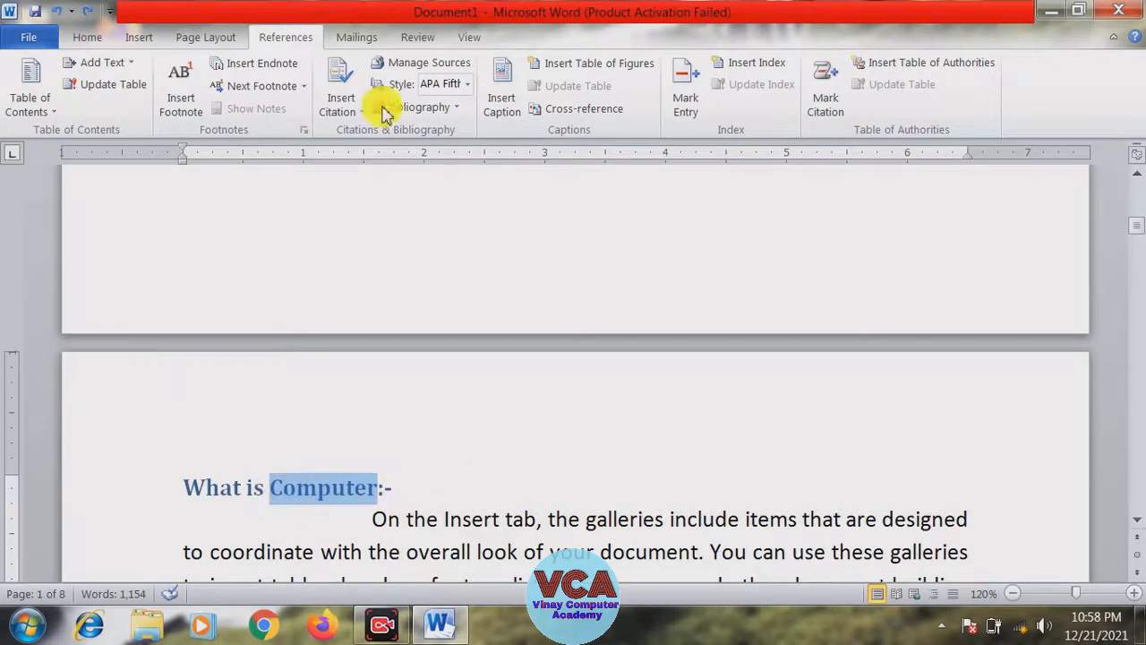
click(180, 99)
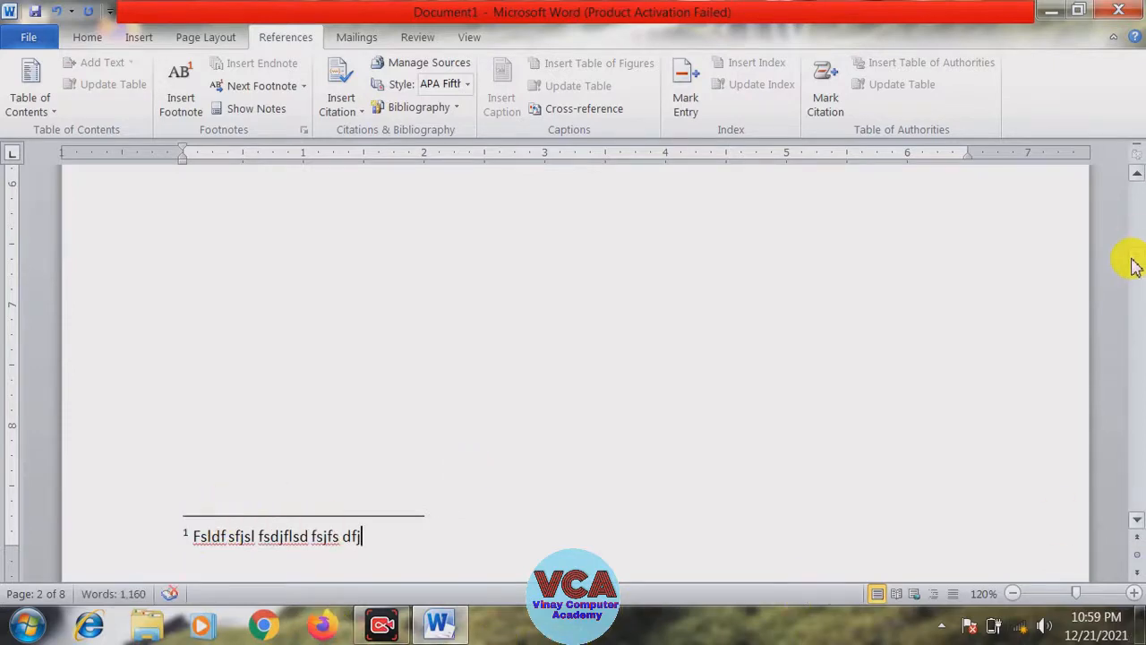
- Examine the footnote mark beside "Computer" in the heading up close, and its note at the foot of page 2
drag(1133, 265, 1130, 241)
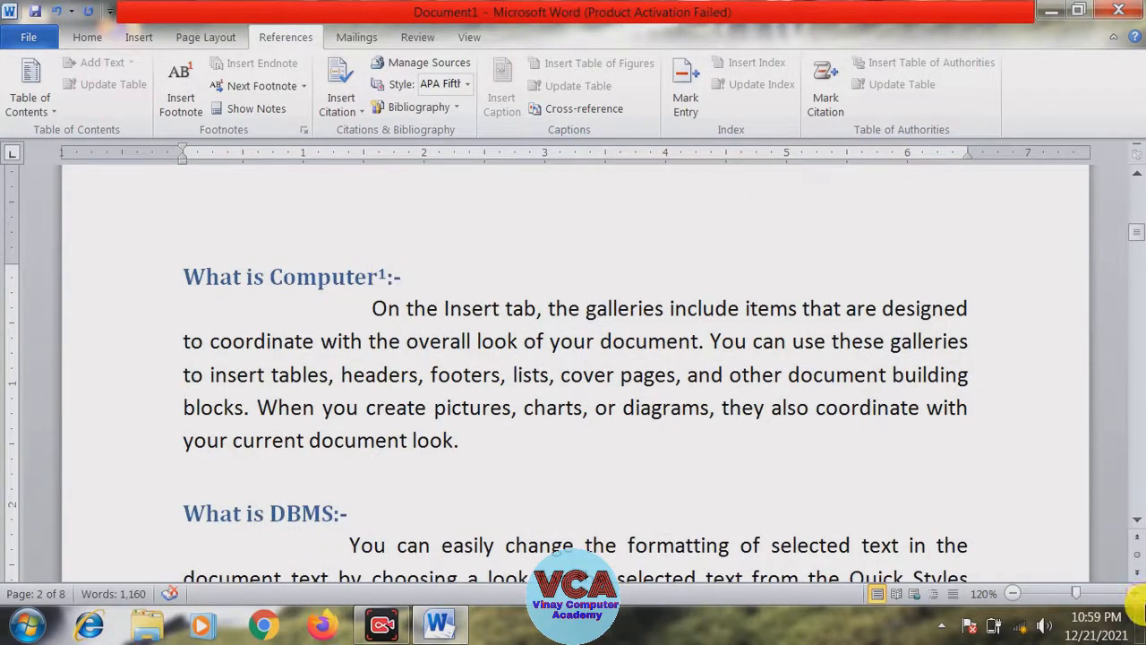
click(1133, 593)
click(1133, 593)
click(1133, 593)
click(1133, 593)
click(1133, 593)
click(1133, 593)
click(1133, 593)
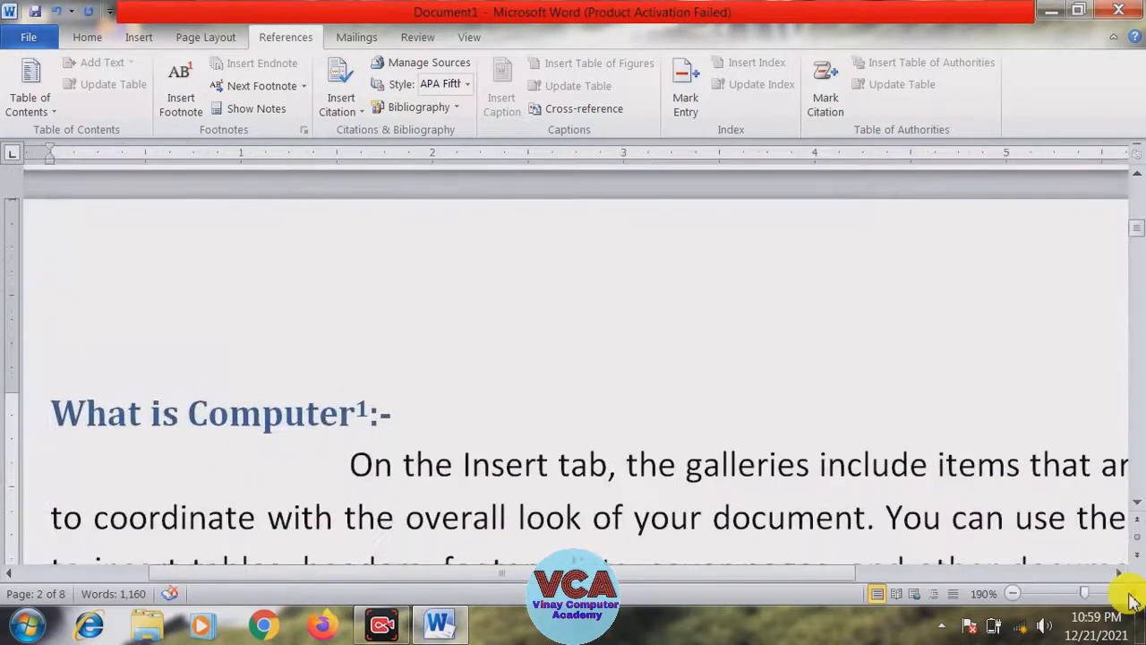
drag(391, 413, 378, 410)
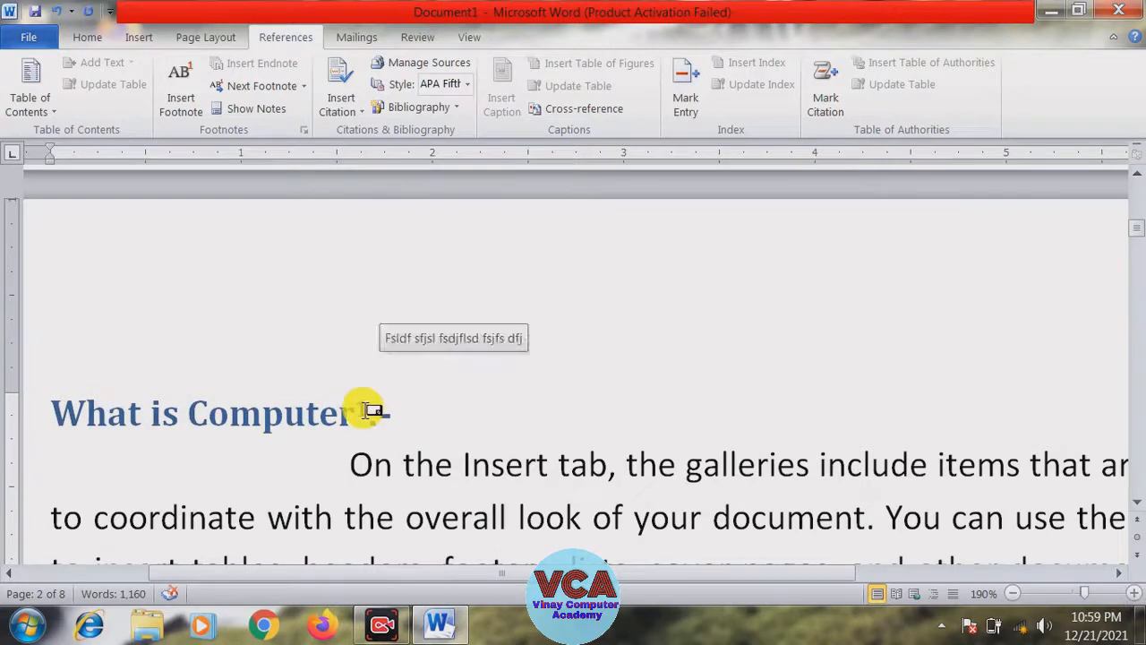
drag(1135, 234, 1128, 257)
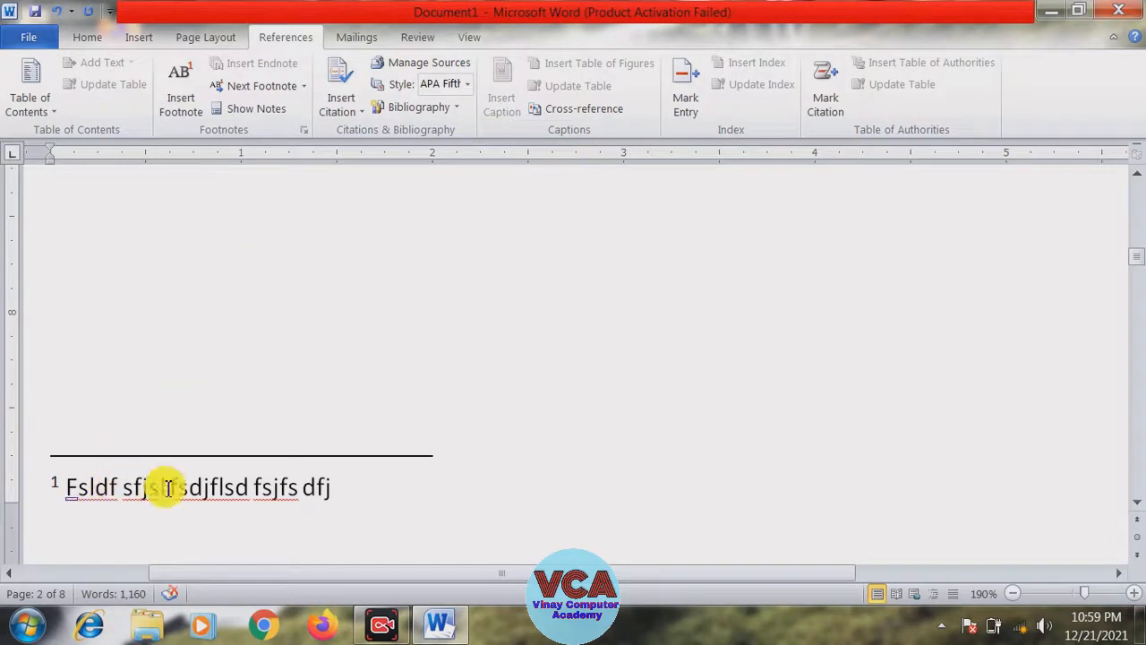
- Insert a footnote on "document" in the first paragraph under "What is Computer" with the text "Fdflsdfsdfsd flsjdfds"
click(1013, 593)
click(1013, 593)
click(1013, 592)
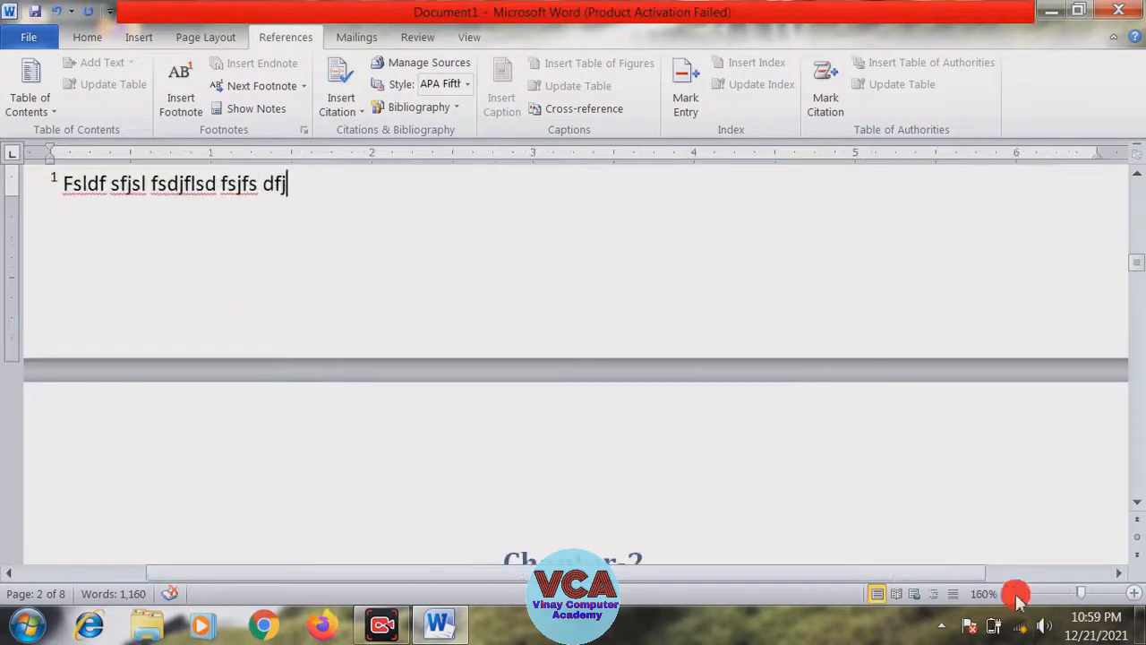
drag(1138, 280, 1137, 240)
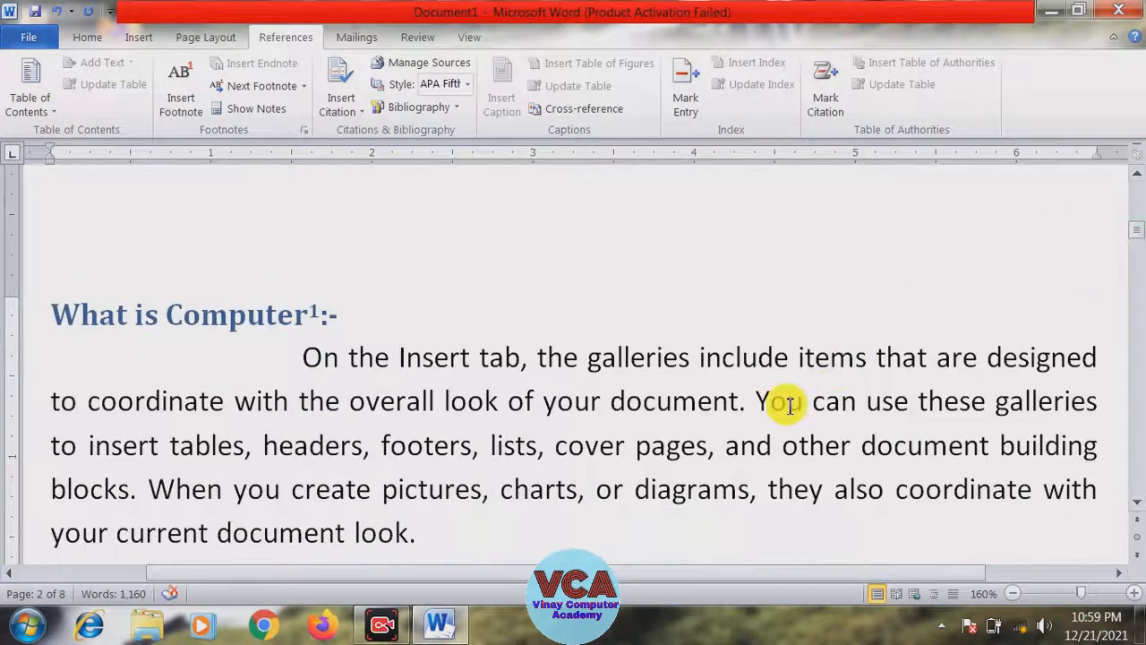
drag(729, 399, 616, 428)
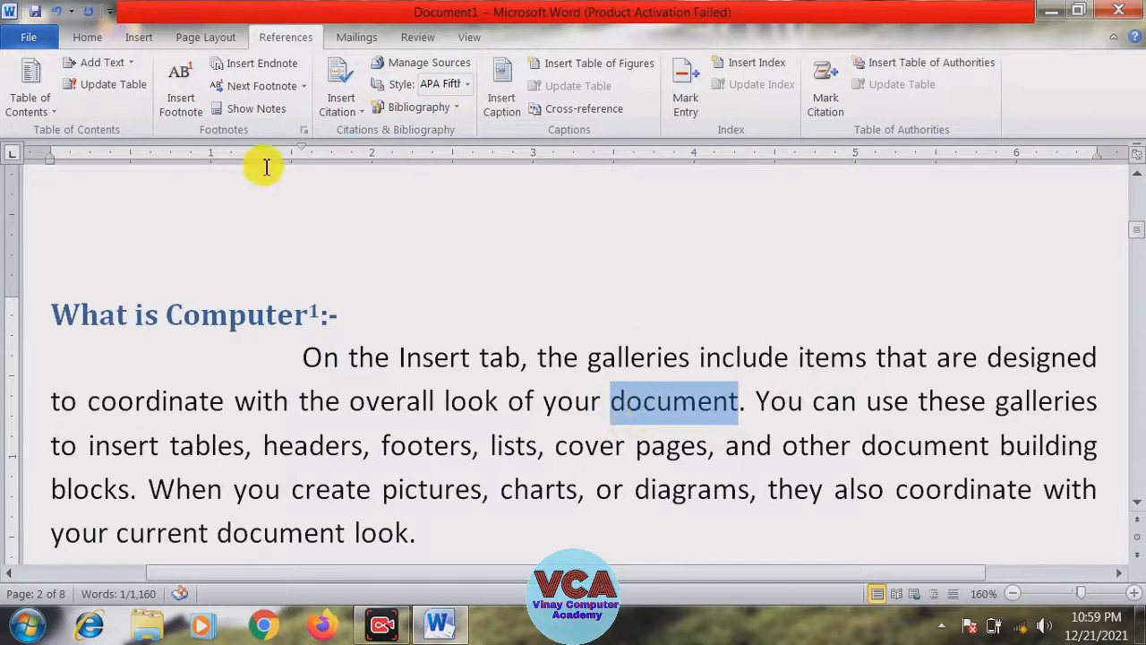
click(187, 114)
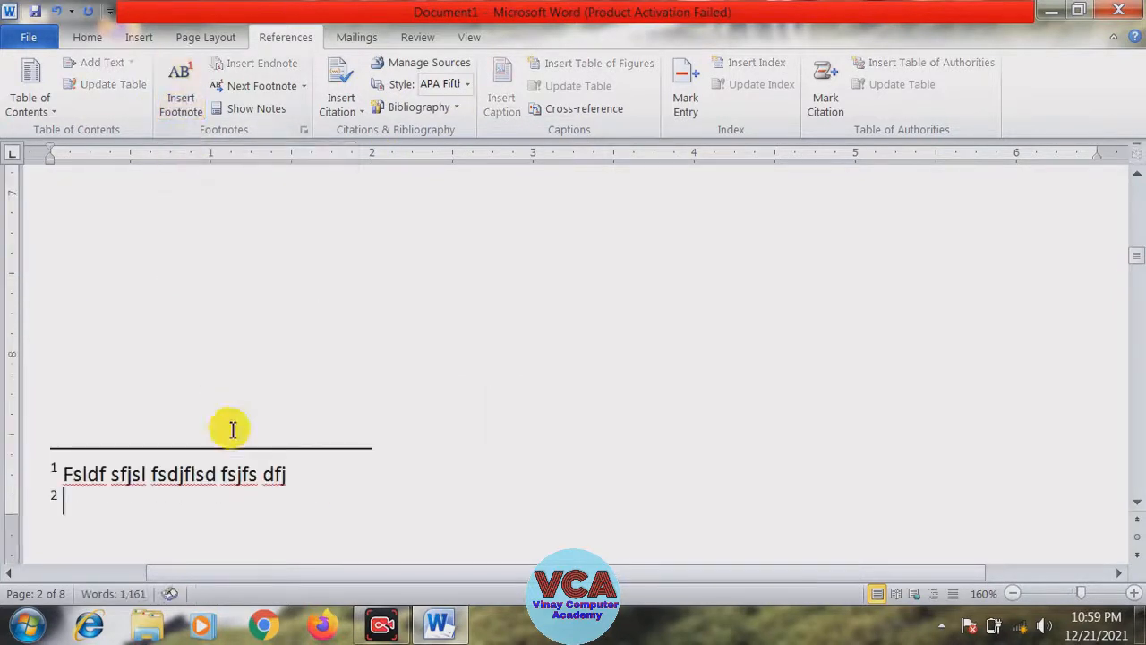
text(fdflsdfsdfsd flsjdfds)
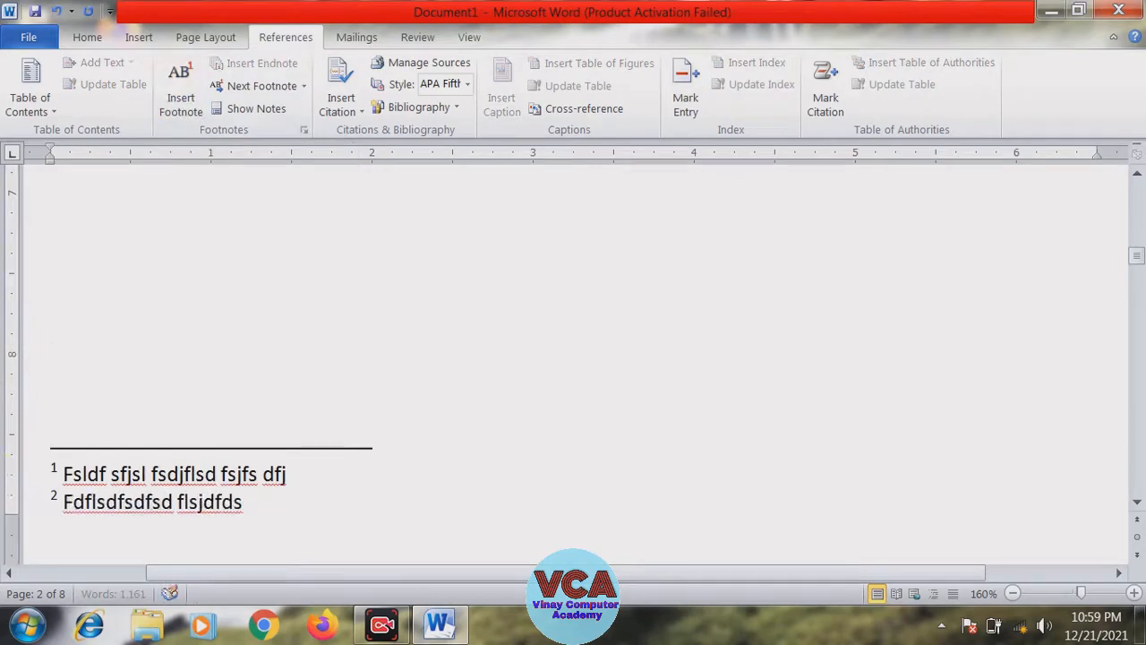
- Insert a footnote on "DBMS" in the "What is DBMS" heading with the text "Fsdfsldfsdfjsdlf sdlfj"
drag(1138, 269, 1137, 249)
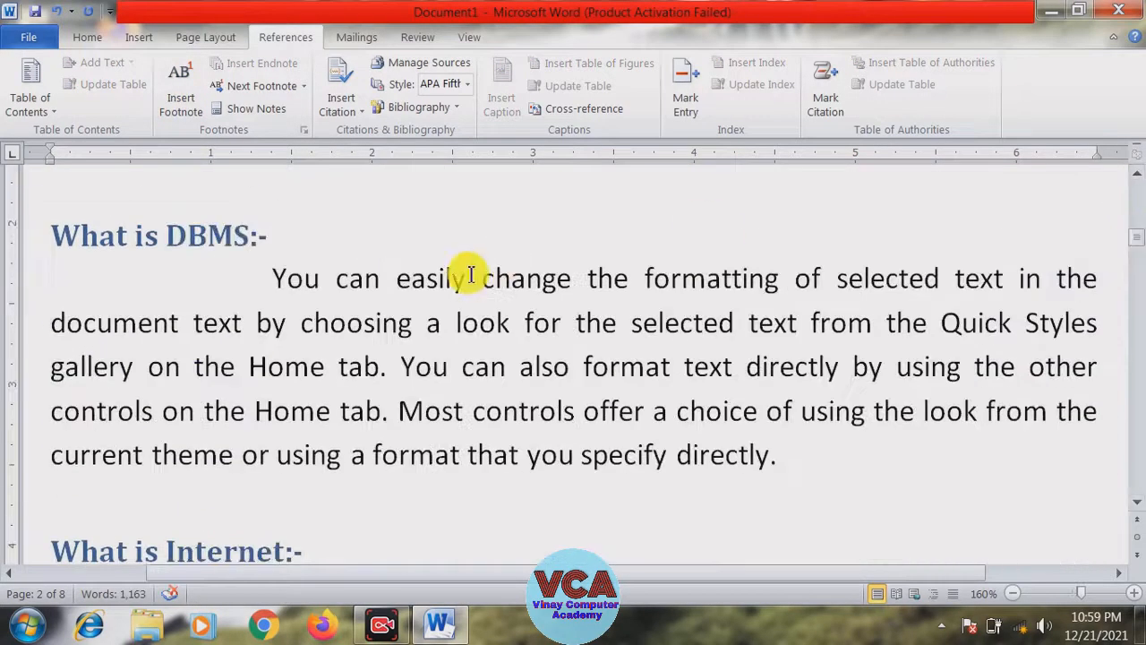
drag(248, 236, 175, 240)
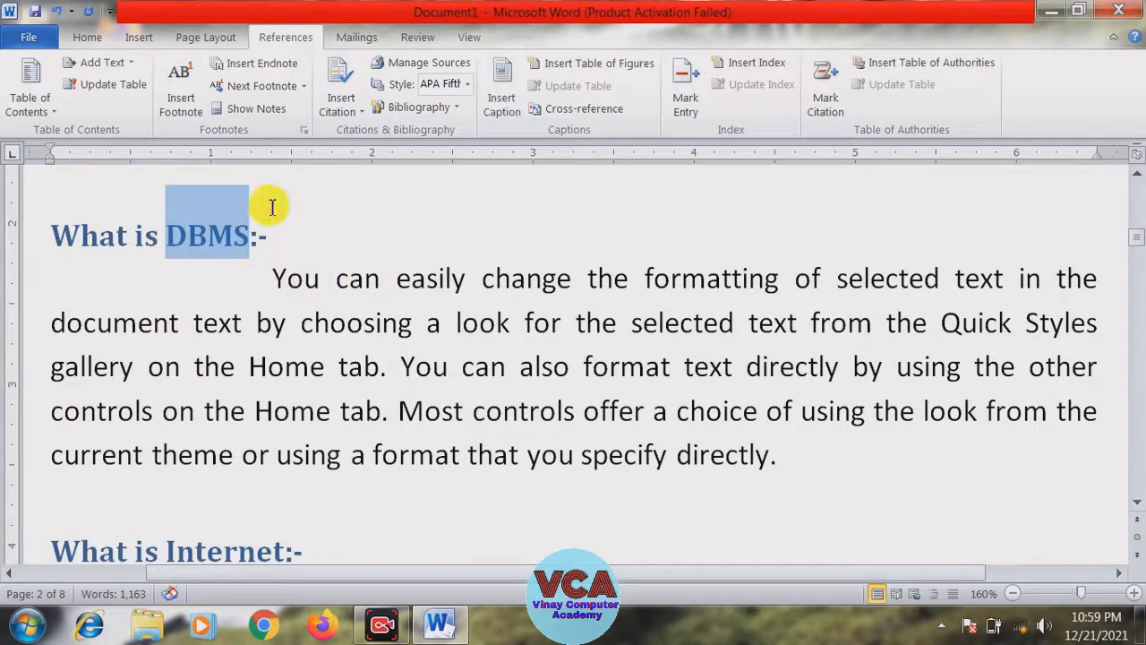
click(179, 106)
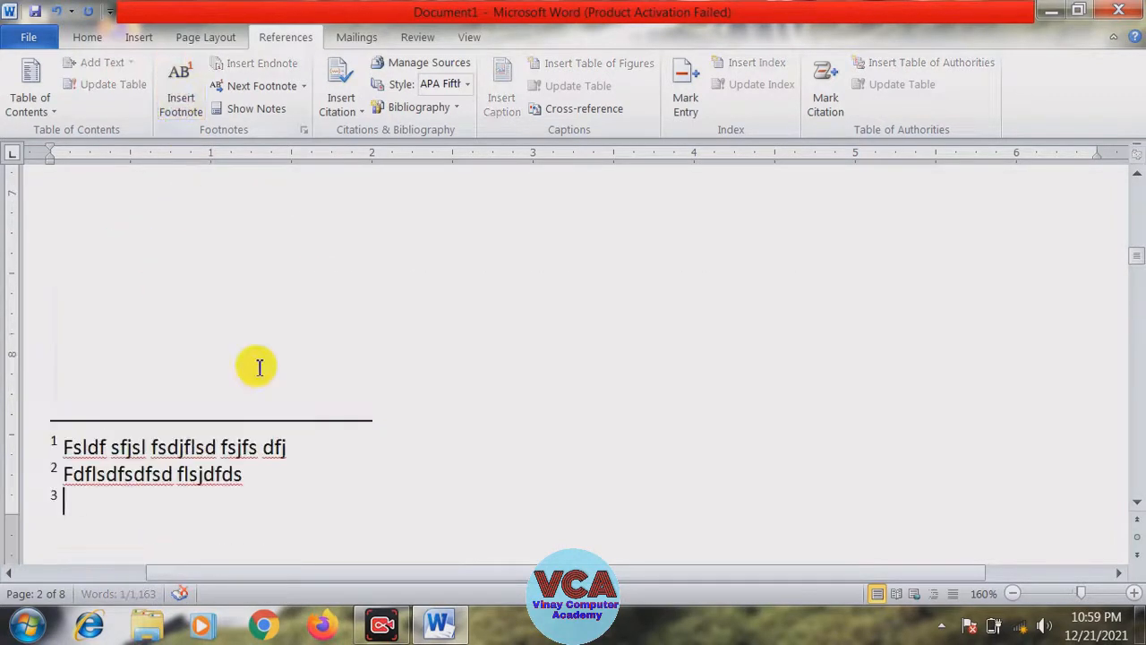
text(fsdfsldfsdfjsdlf sdlfj)
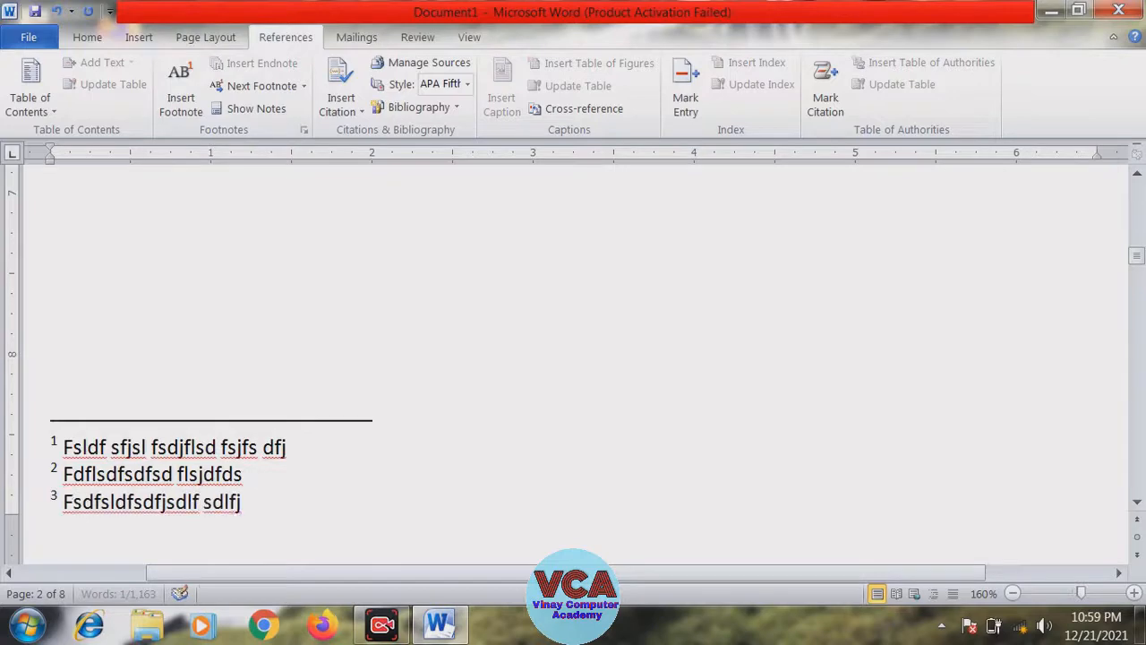
- Insert a footnote on "pictures" in the first paragraph of Chapter-3 with the text "Fsjdfsd fsdjf s"
drag(1138, 269, 1139, 309)
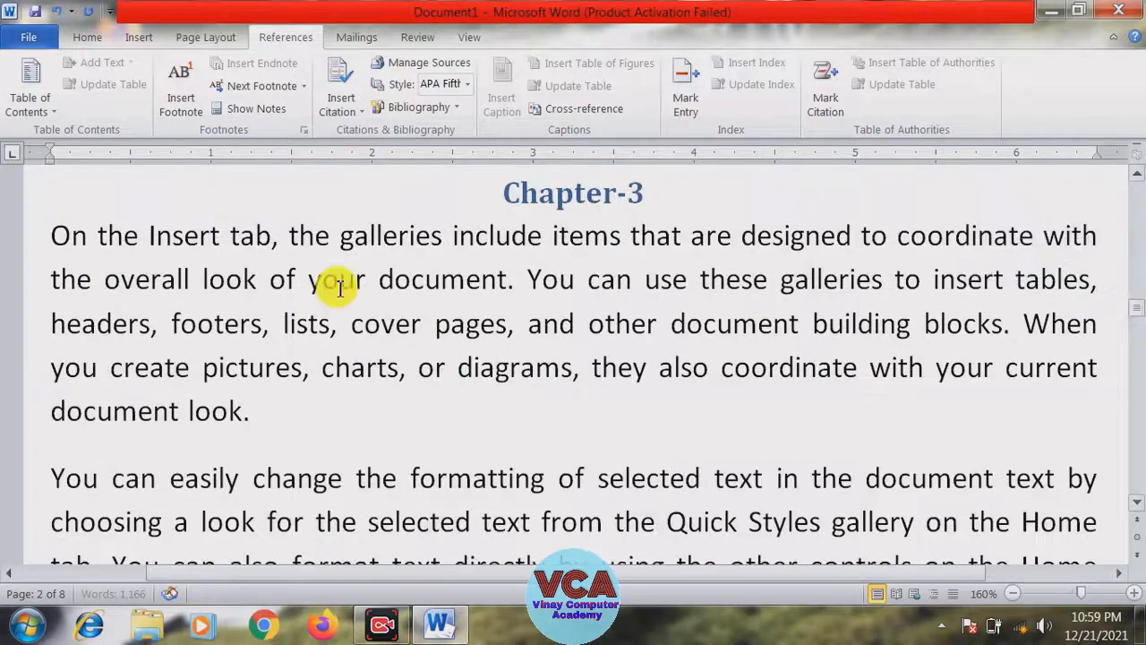
drag(294, 372, 199, 372)
click(180, 98)
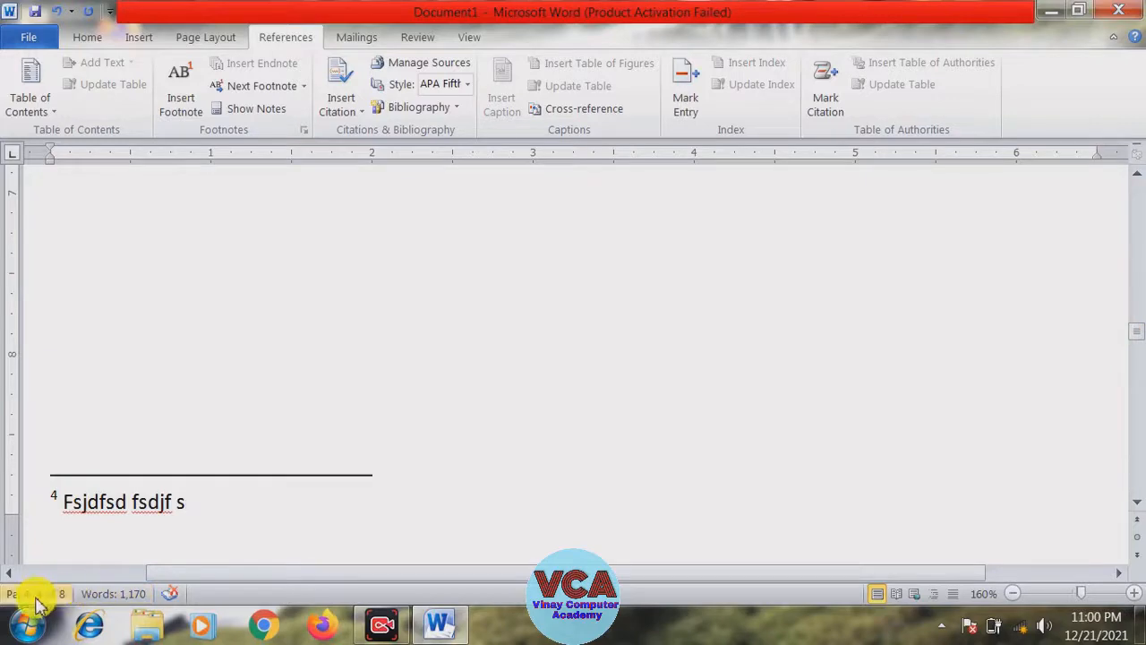
- Insert a footnote on "tables" in the first paragraph of Chapter-3 with the text "Dfsdfdsflsdfsd fsdf"
drag(1140, 344, 1139, 314)
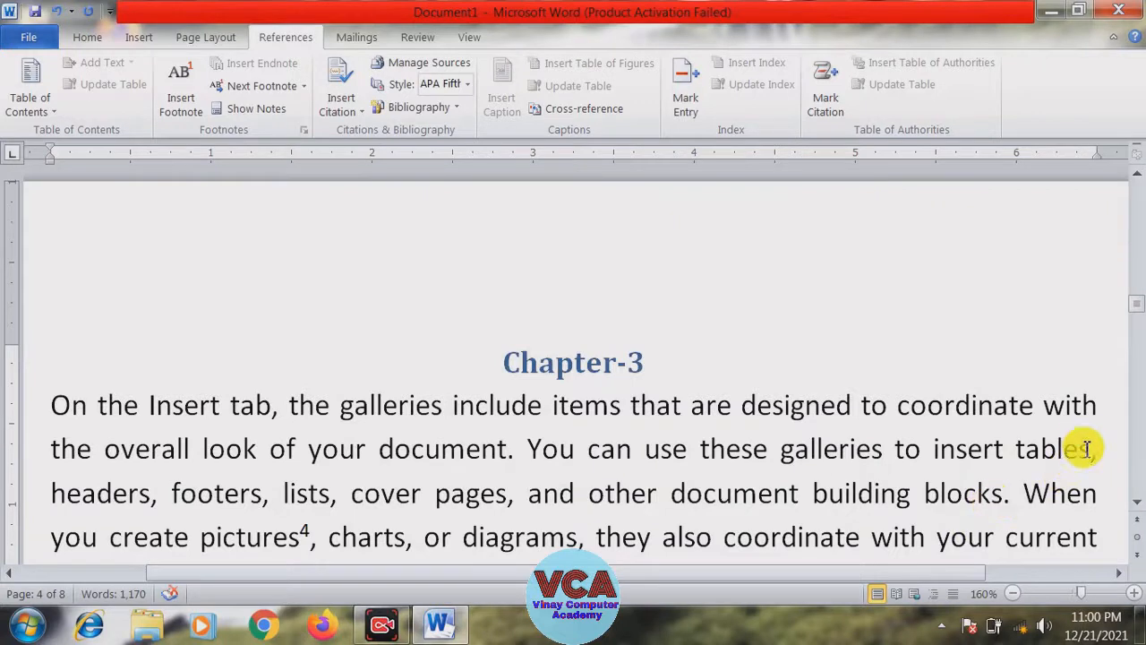
drag(1084, 455, 1045, 455)
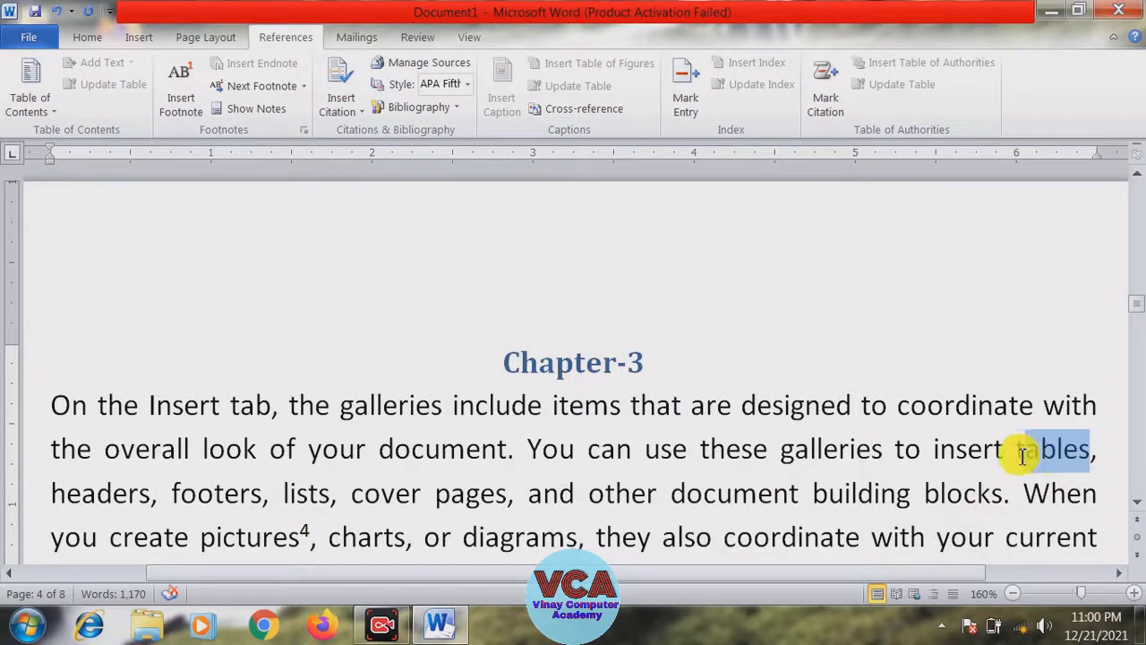
click(183, 103)
text(dfsdfdsflsdfsd fsdf)
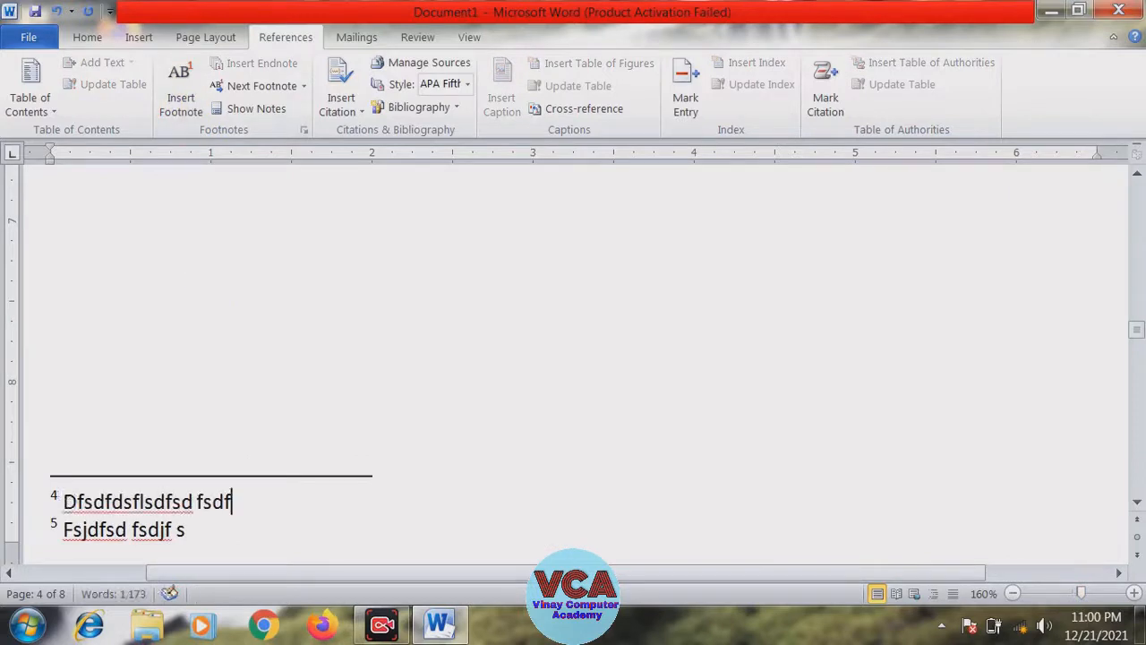
- Insert a footnote on "gallery" after "Quick Styles" in the last paragraph of page 4 with the text "Fdjfld sdfjsd fsd"
drag(1141, 345, 1139, 332)
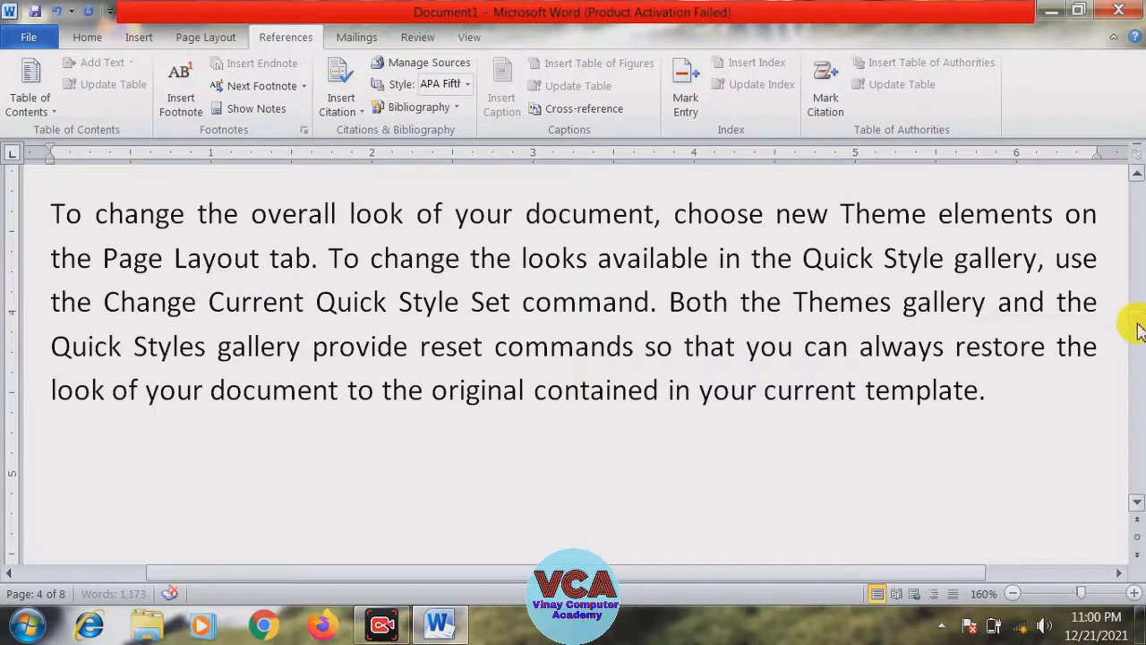
drag(306, 356, 219, 353)
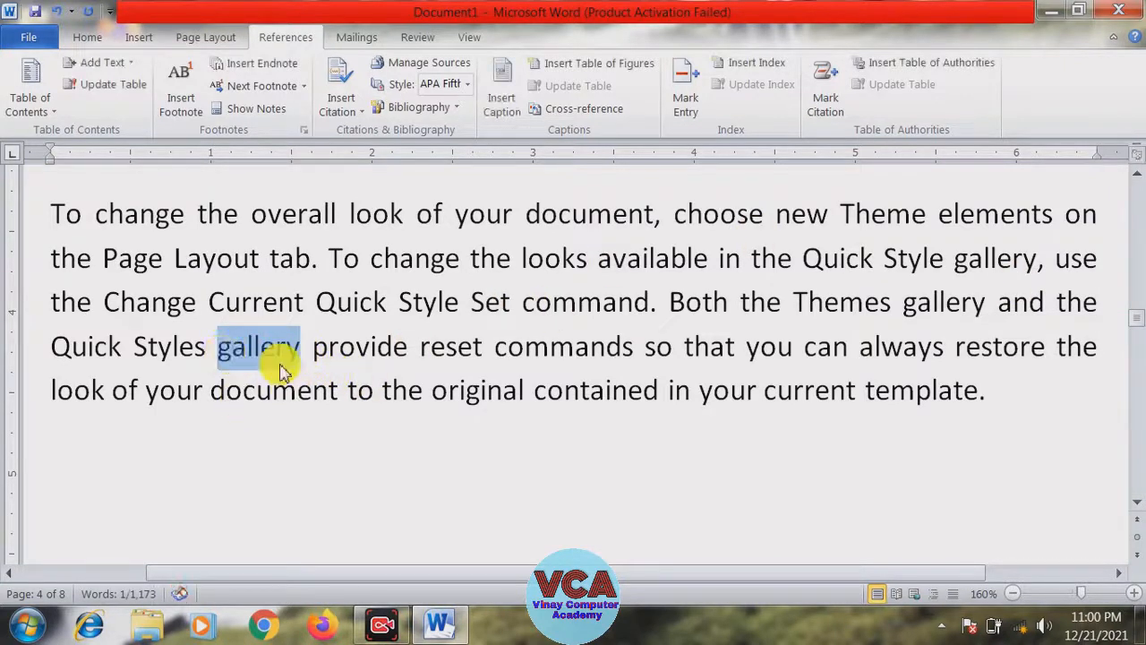
click(199, 107)
text(fdjfld)
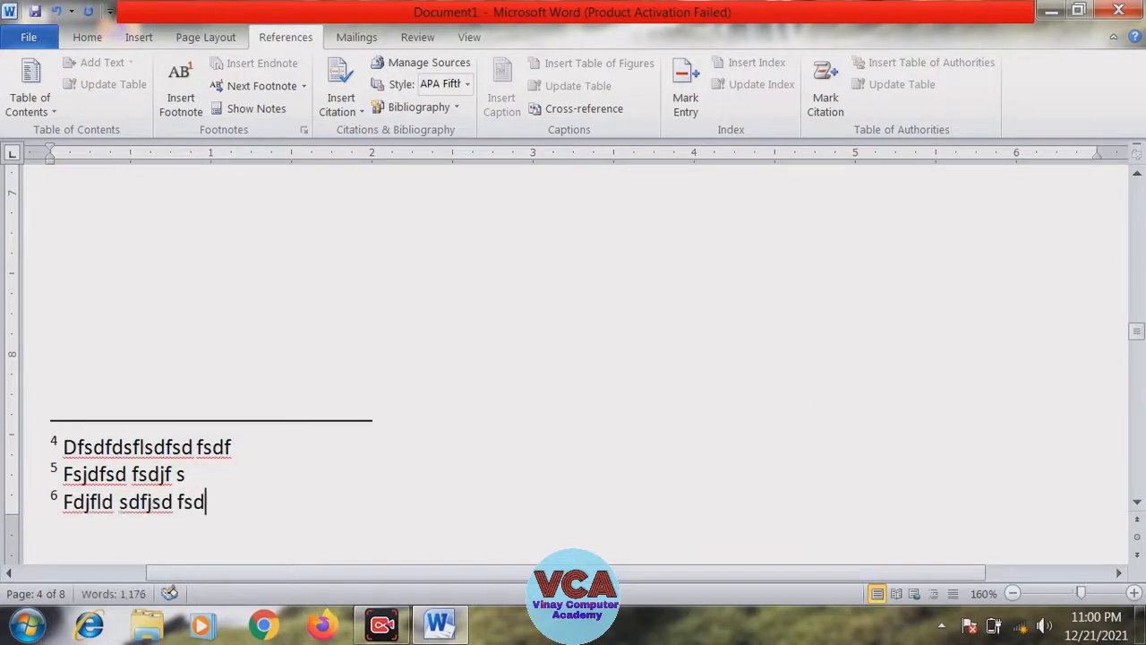
- Insert an endnote on "charts" in the paragraph under "What is Computer" with the text "Fsjdfs fjsdlf sjflsd fsldjflsd"
drag(1141, 347, 1137, 238)
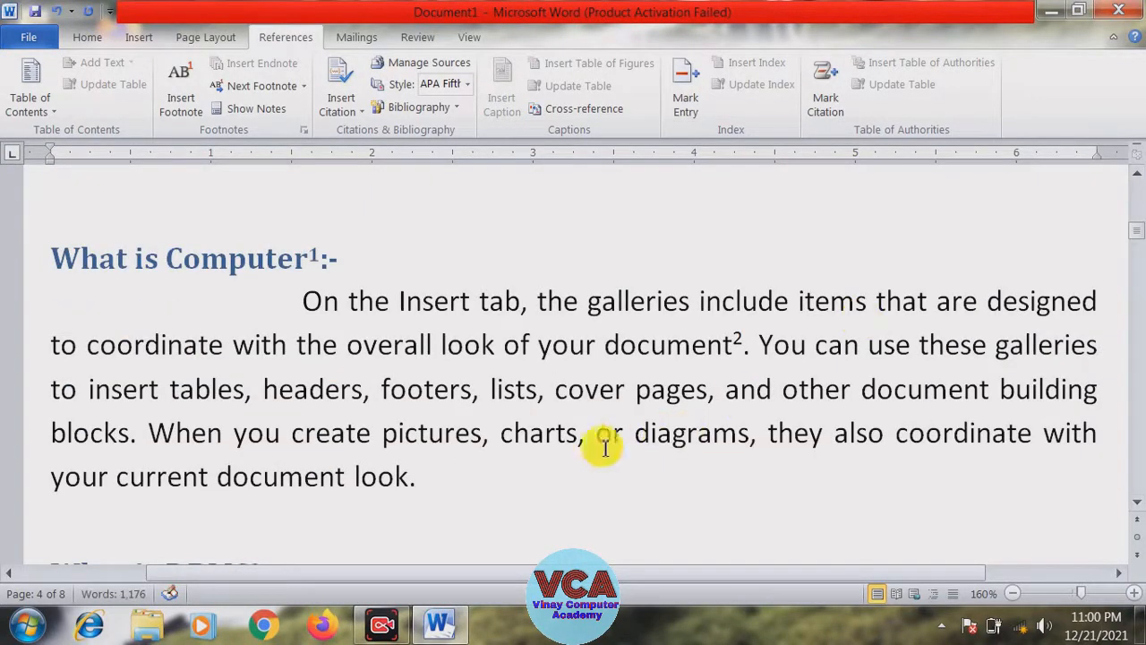
drag(582, 436, 504, 435)
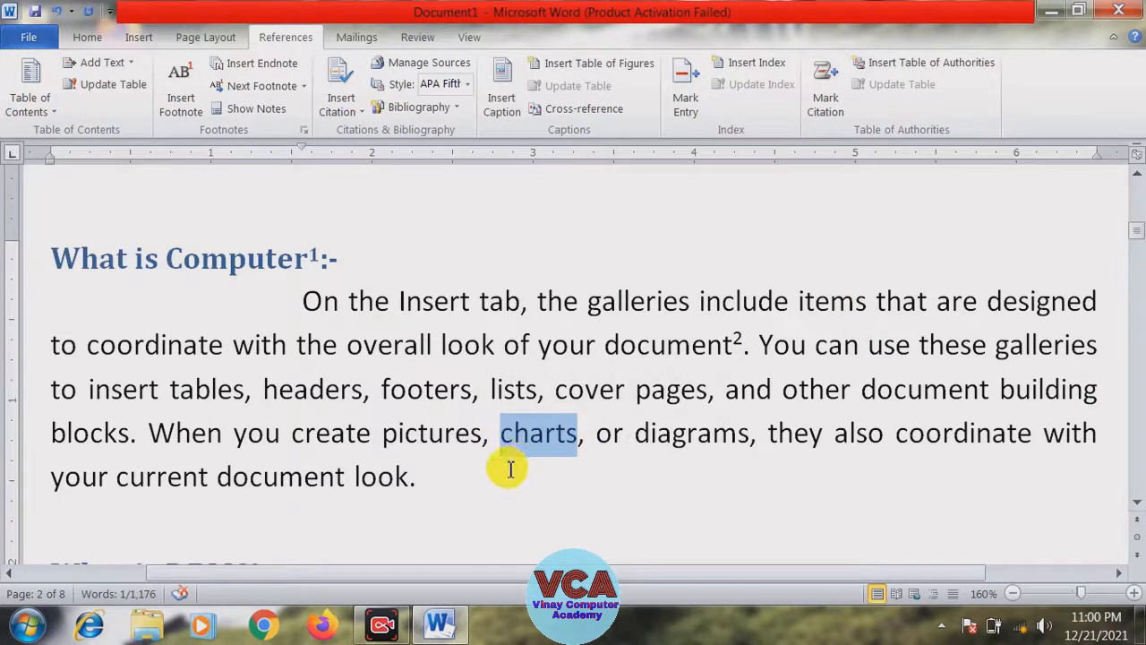
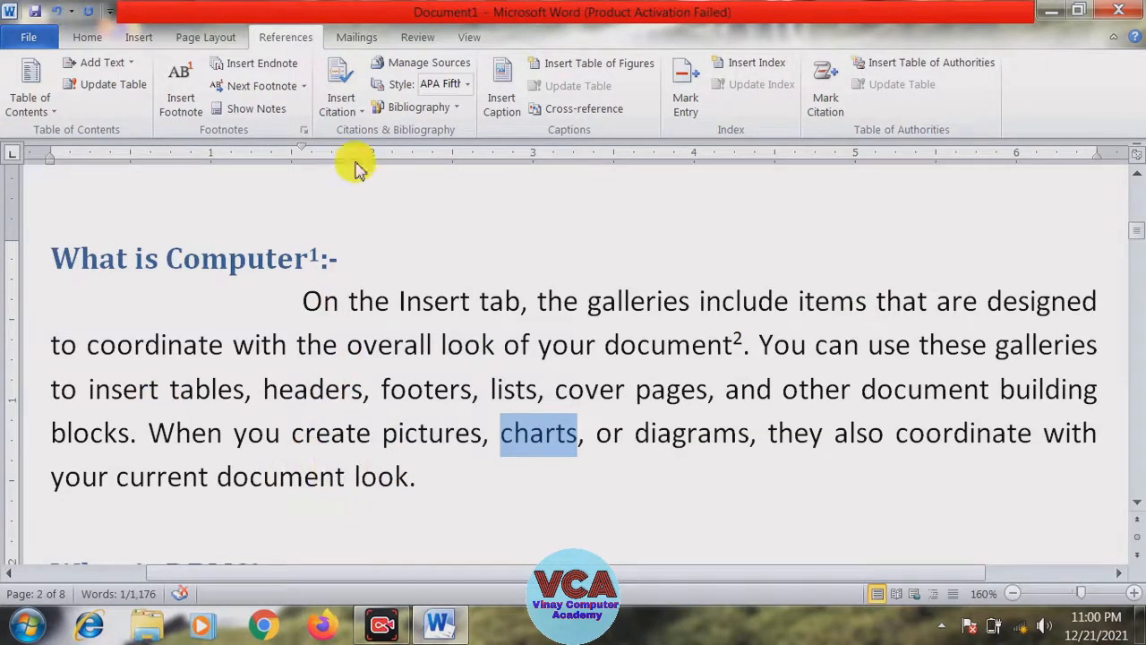
click(263, 65)
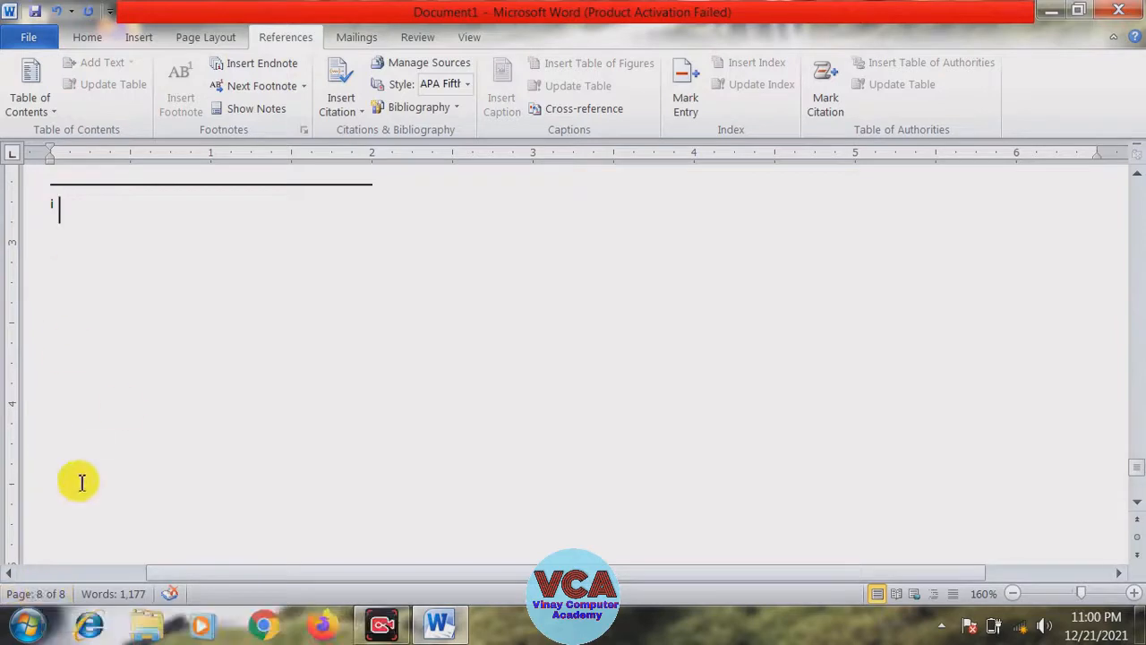
text(Fsjdfs fjsdlf sjflsd fsldjflsd)
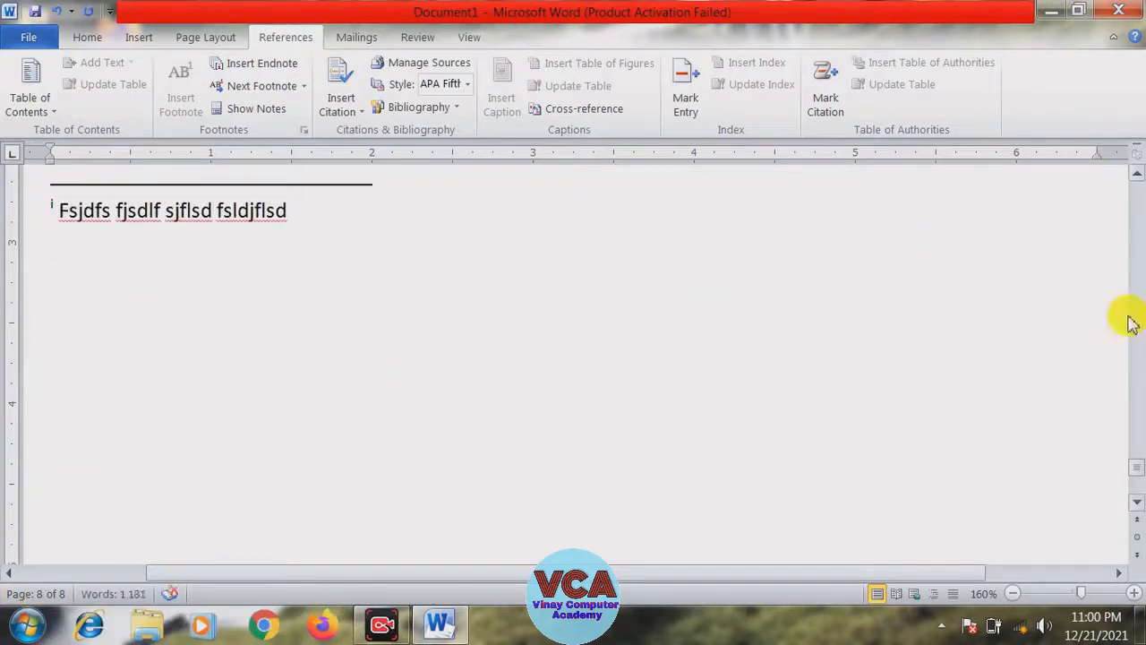
- Insert an endnote on "cover pages" in the first paragraph of Chapter-5 with the text "Fjsdf sdfjsdlf slfjdsl"
drag(1136, 483, 1139, 383)
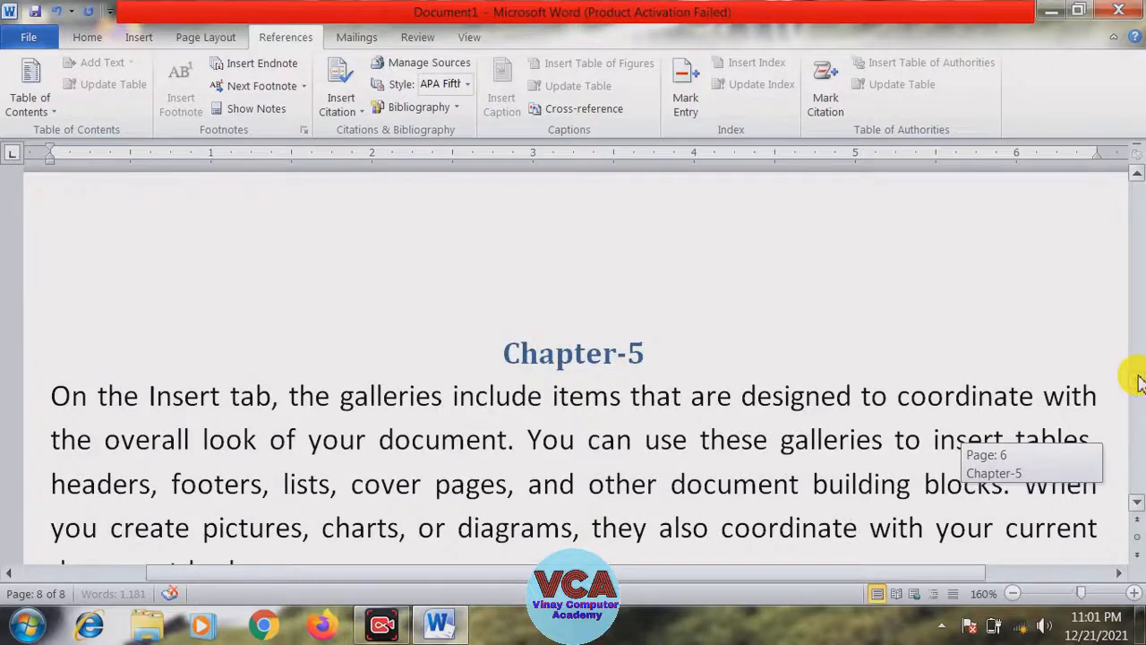
drag(1140, 383, 1137, 387)
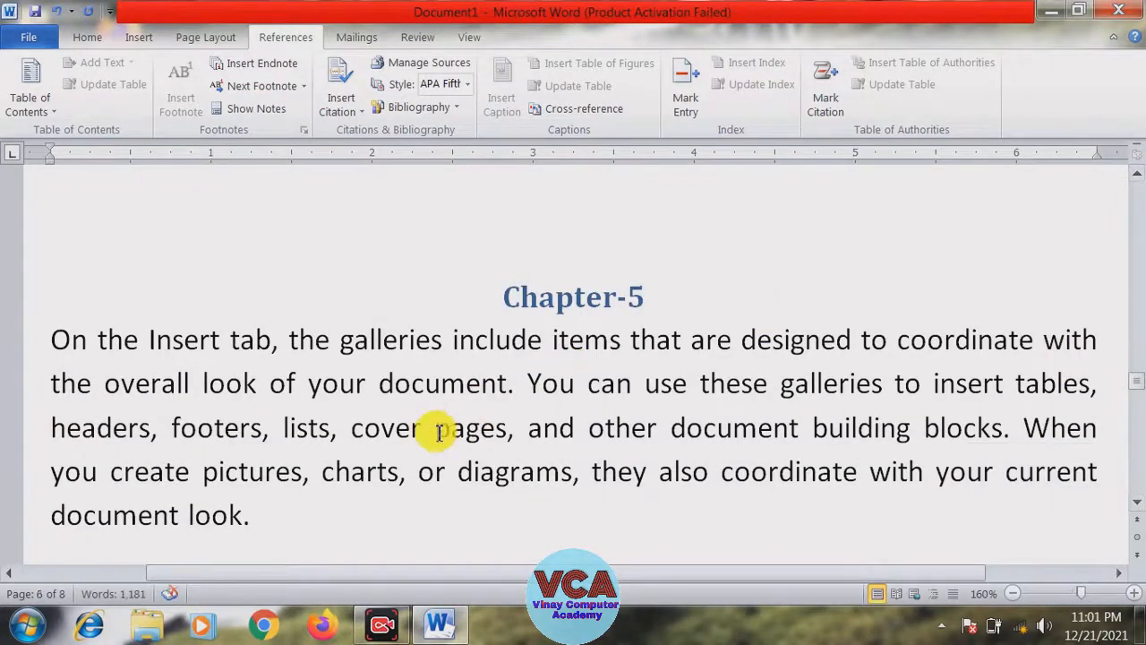
drag(502, 431, 406, 447)
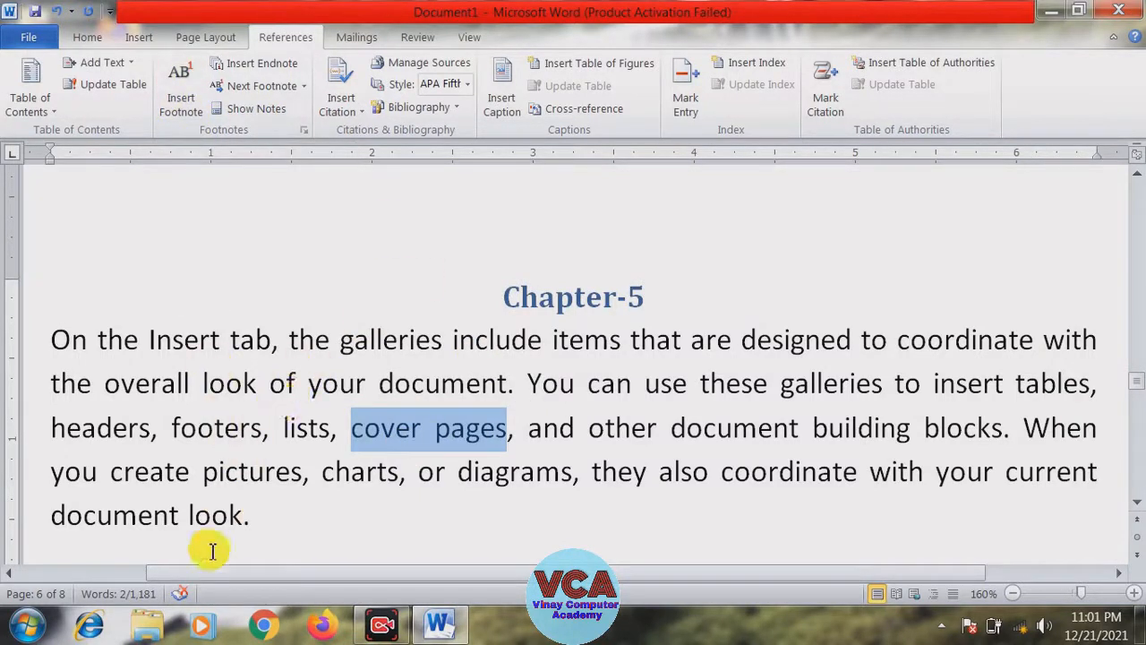
click(276, 70)
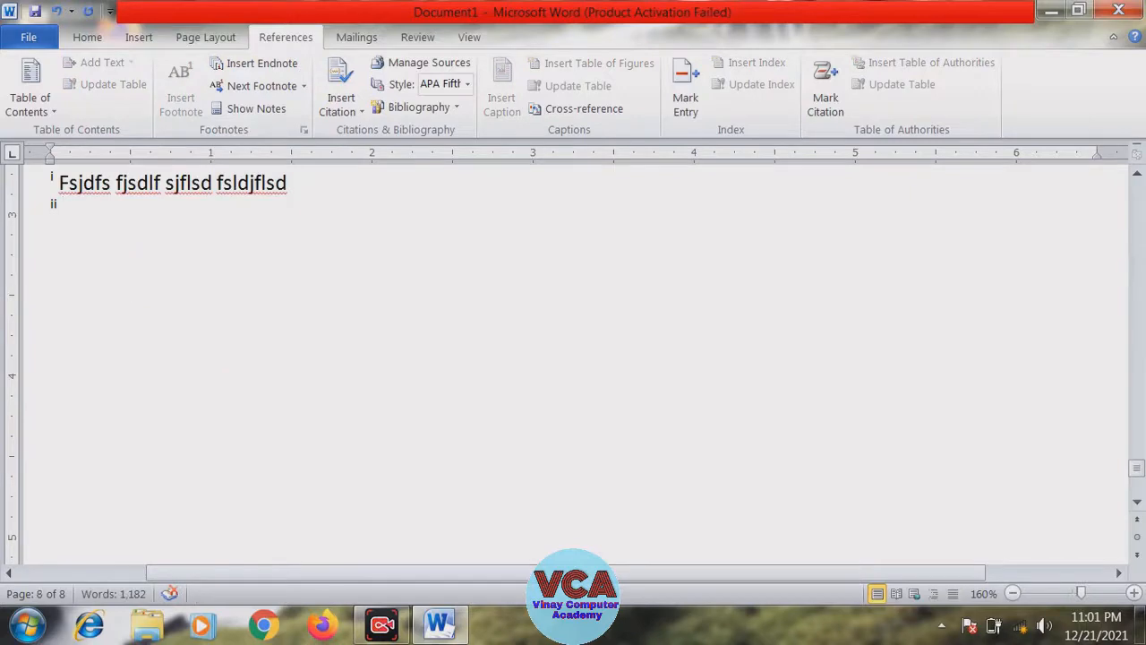
text(Fjsdf sdfjsdlf slfjdsl)
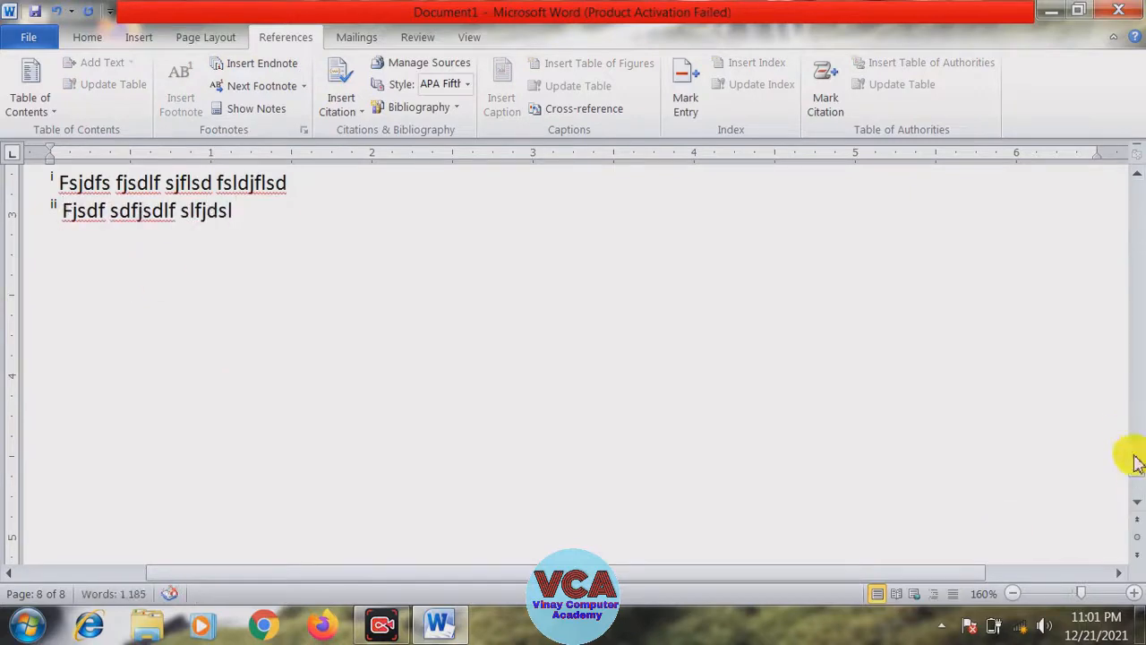
- Insert an endnote on "text" after "document" in the second paragraph of page 7 with the text "Sfsdlfsdfjsdfkl sdfj"
drag(1134, 466, 1139, 428)
double_click(1017, 412)
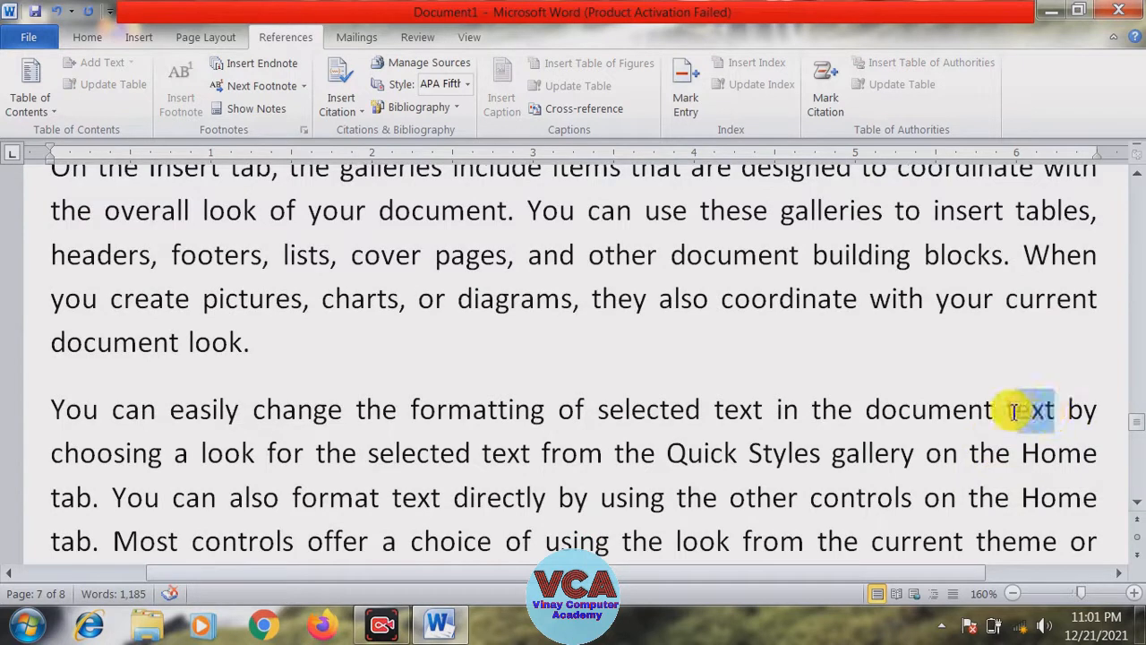
click(273, 69)
text(sfsdlfsdfjsd)
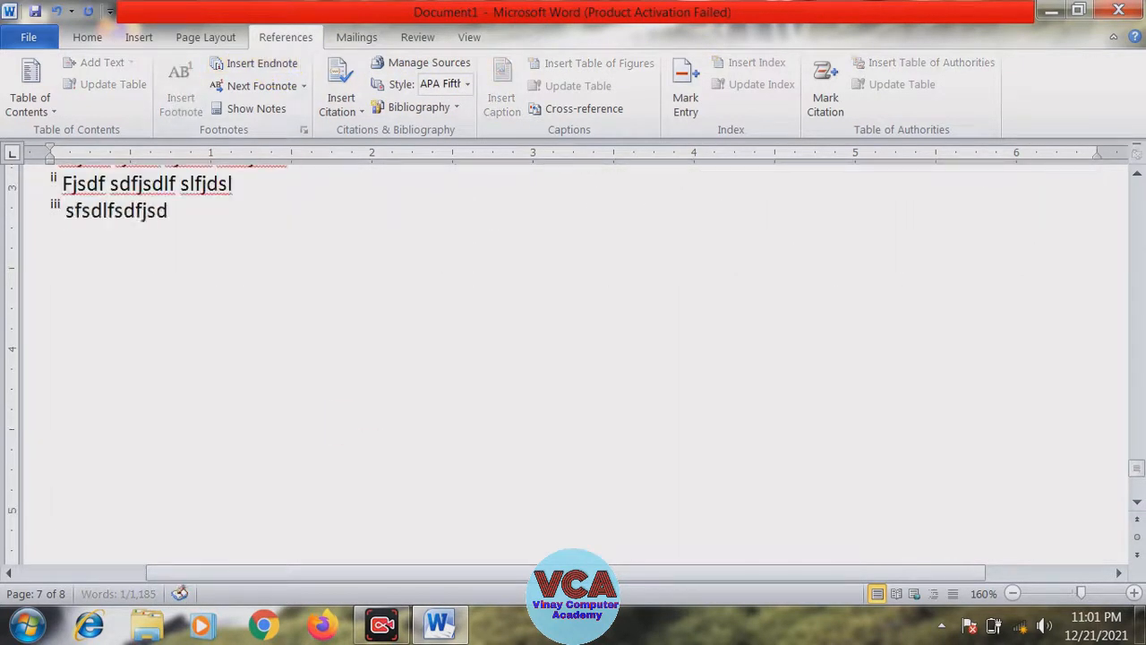
text(fkl sdfj)
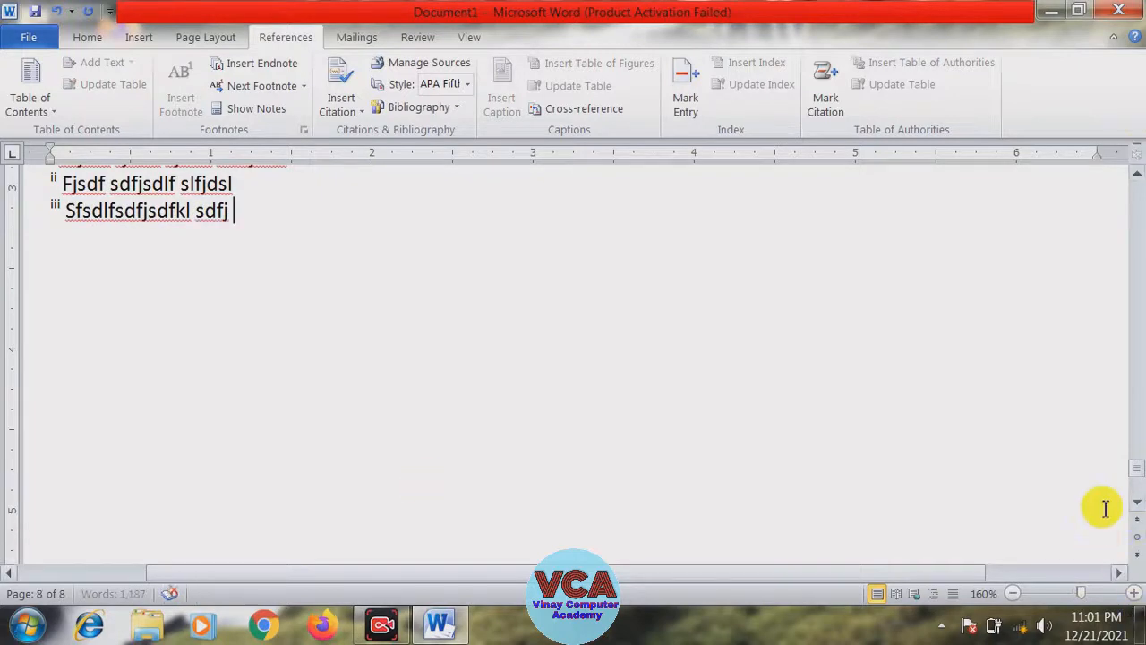
- Place the cursor at the footnote mark beside "Computer" in the page 2 heading and go to the next footnote
drag(1135, 472, 1135, 466)
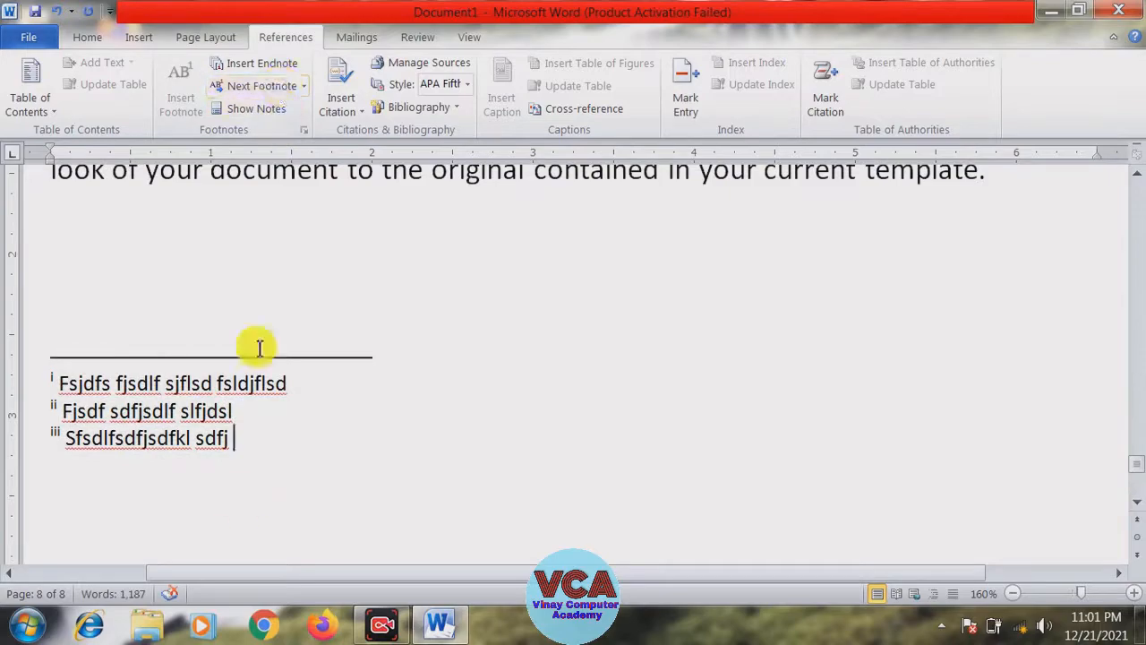
drag(1136, 475, 1119, 345)
click(1009, 595)
click(1009, 595)
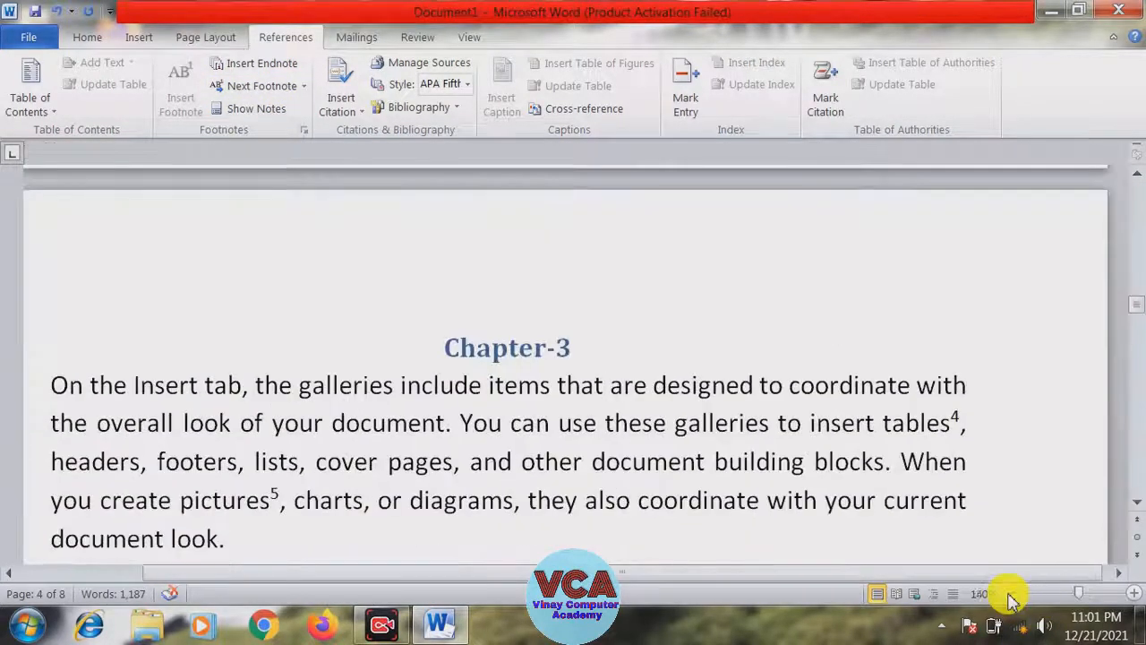
drag(1136, 307, 1126, 205)
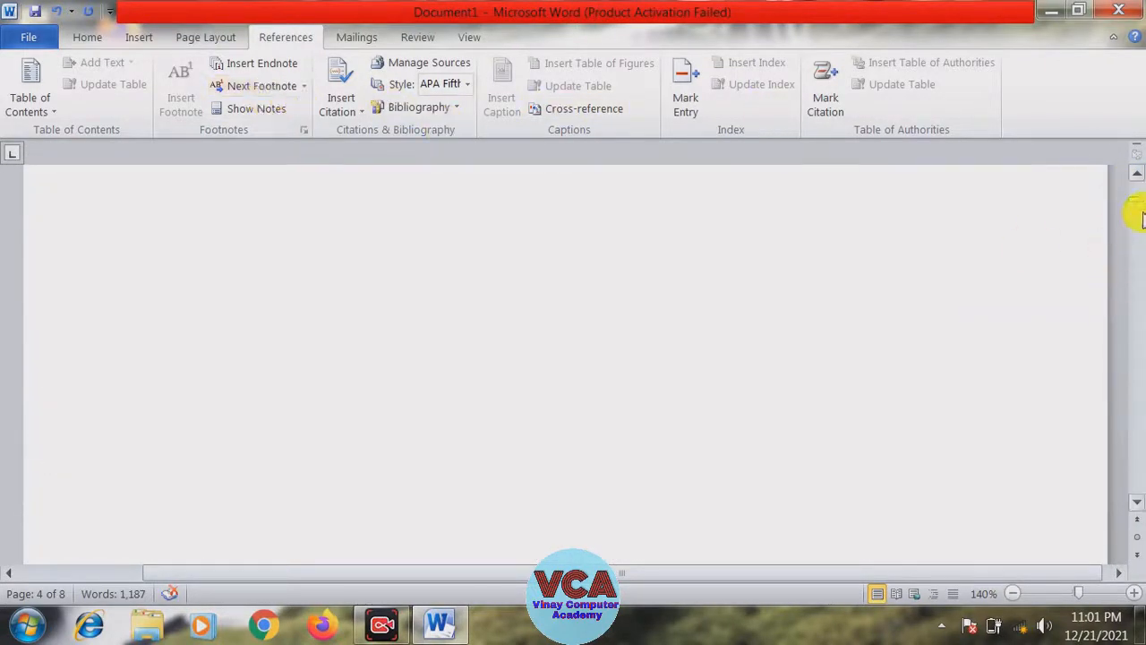
drag(1135, 215, 1137, 231)
click(285, 197)
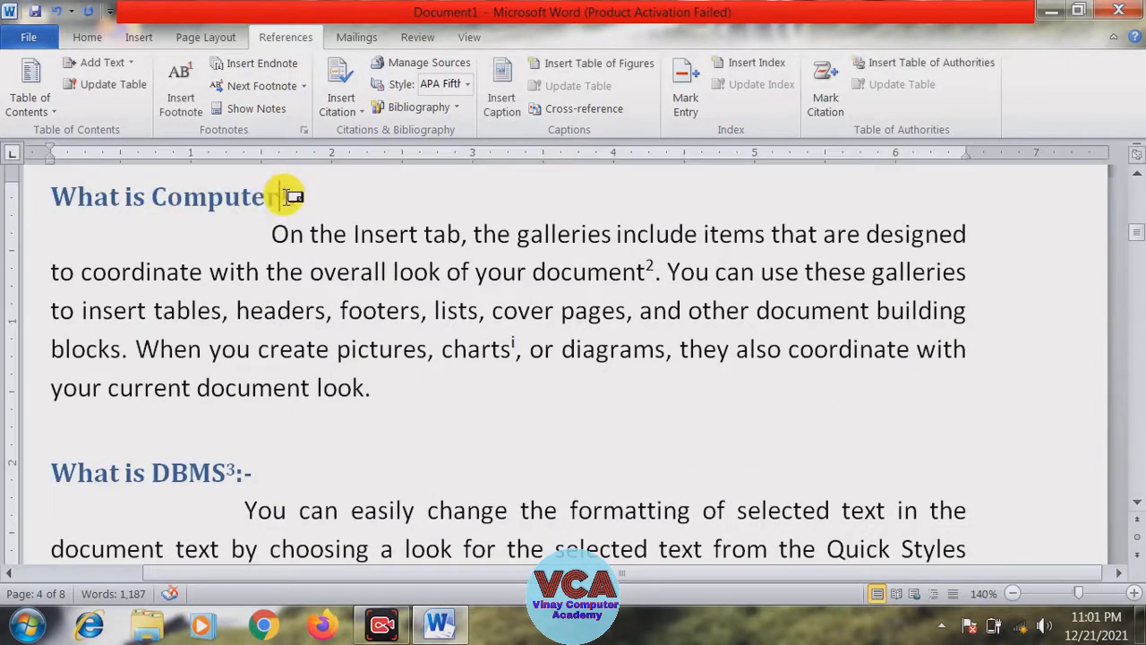
click(304, 85)
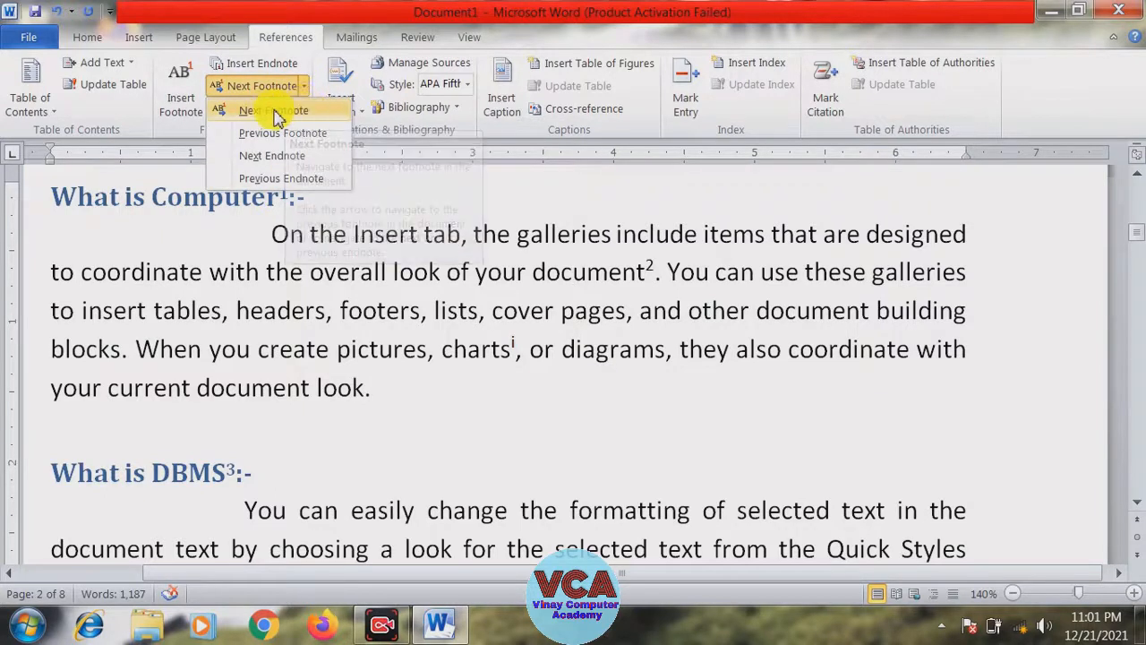
click(274, 111)
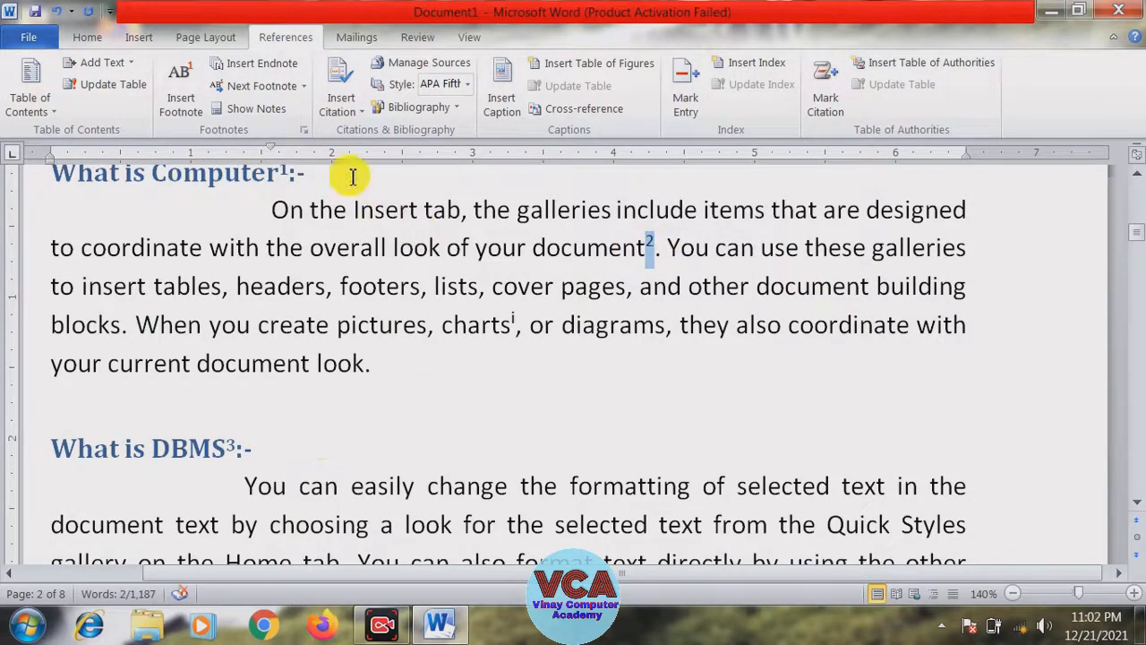
- Step forward two more footnotes, from "document" to the "DBMS" heading and on to "tables" in Chapter-3
click(305, 86)
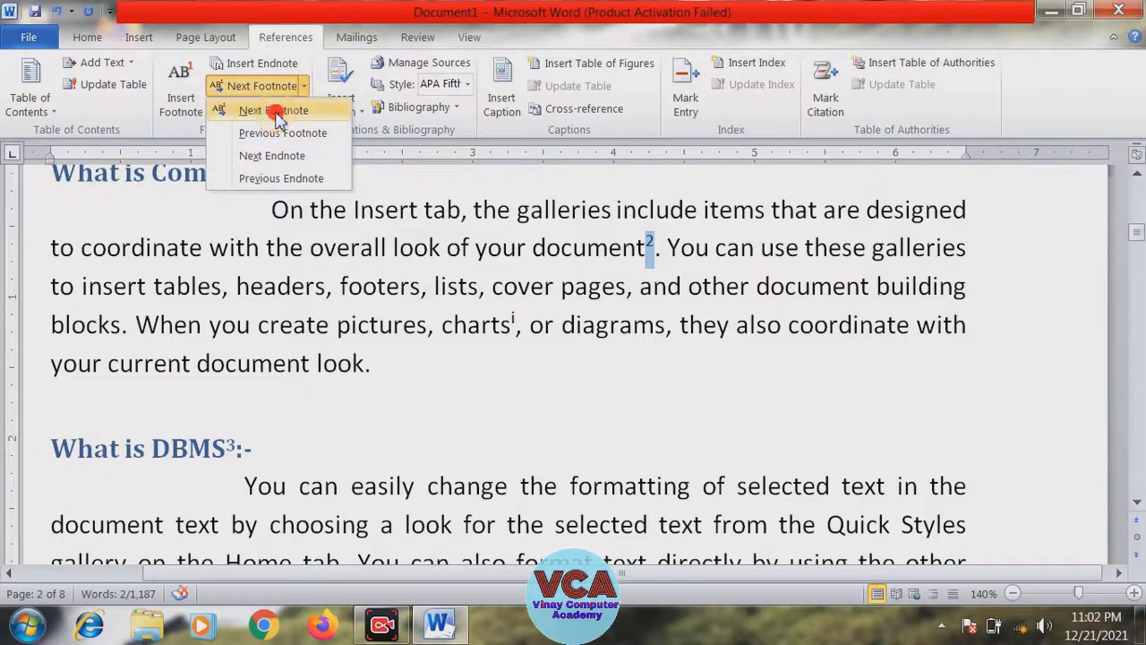
click(274, 110)
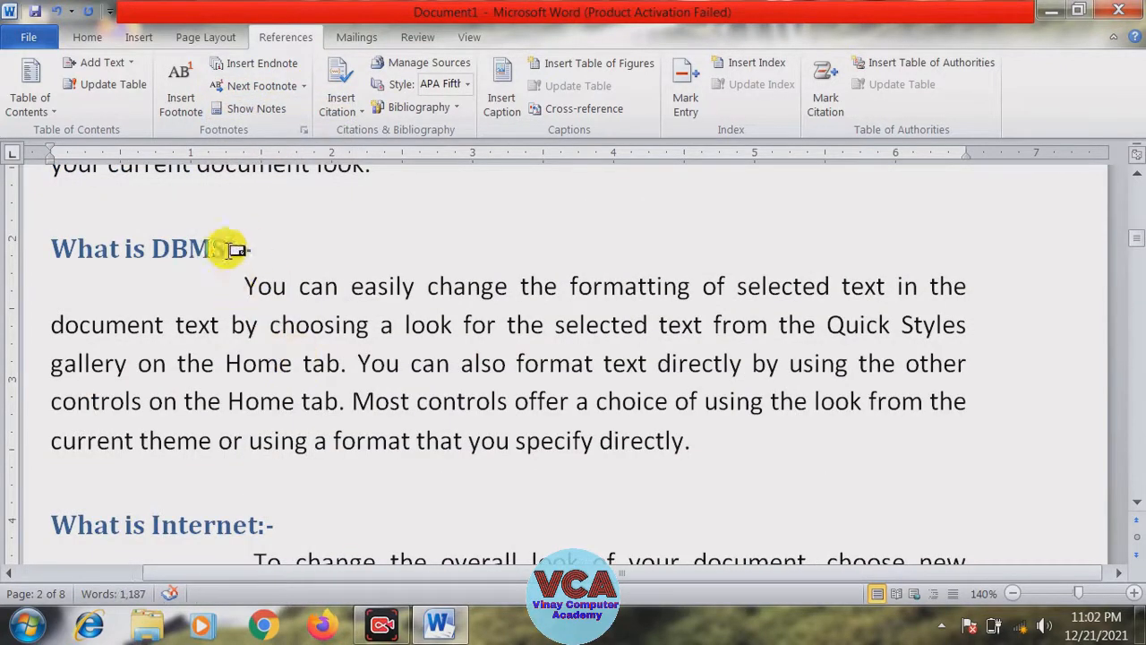
click(304, 86)
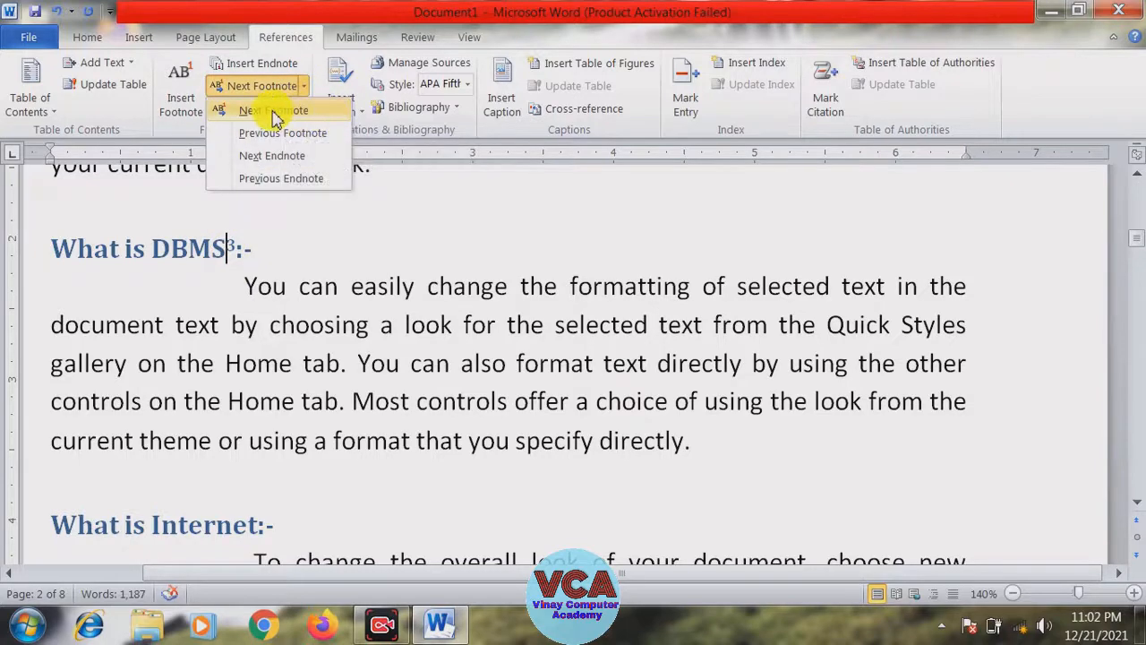
click(273, 110)
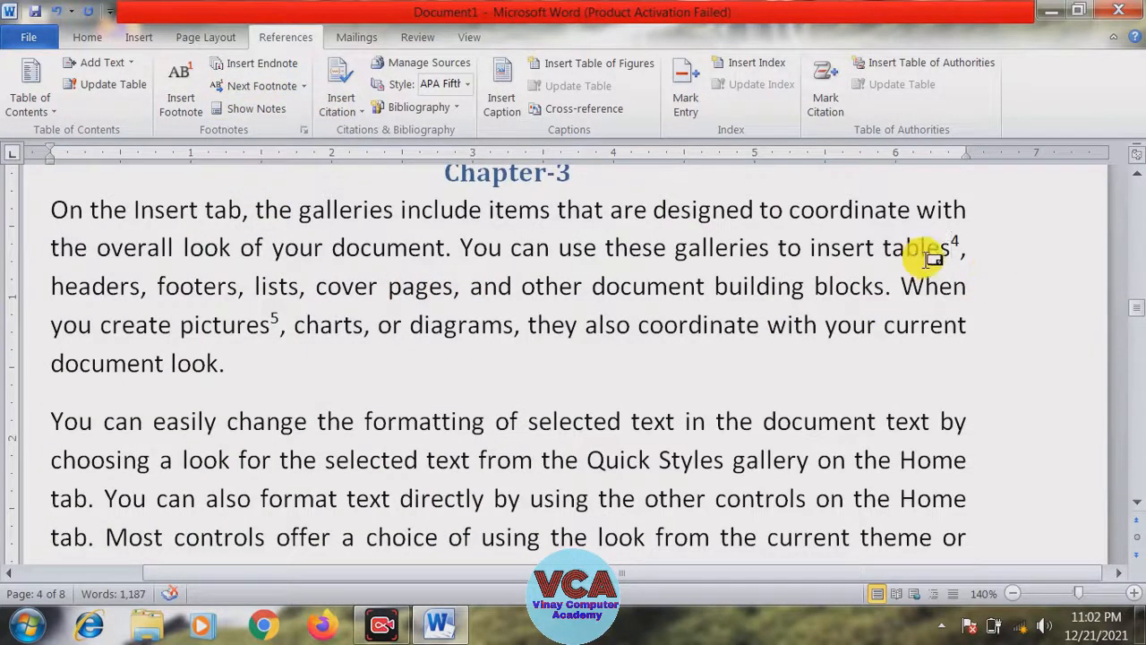
- Place the cursor in "tables" before its footnote mark in Chapter-3 and advance through the footnotes to "pictures"
drag(955, 244, 945, 244)
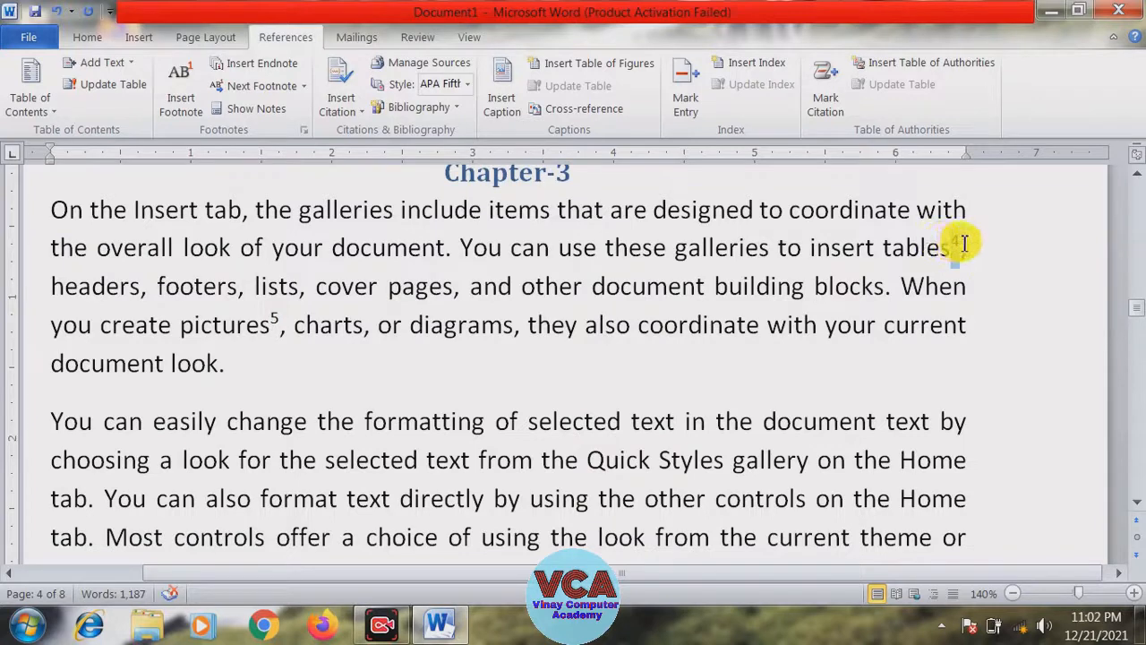
click(928, 248)
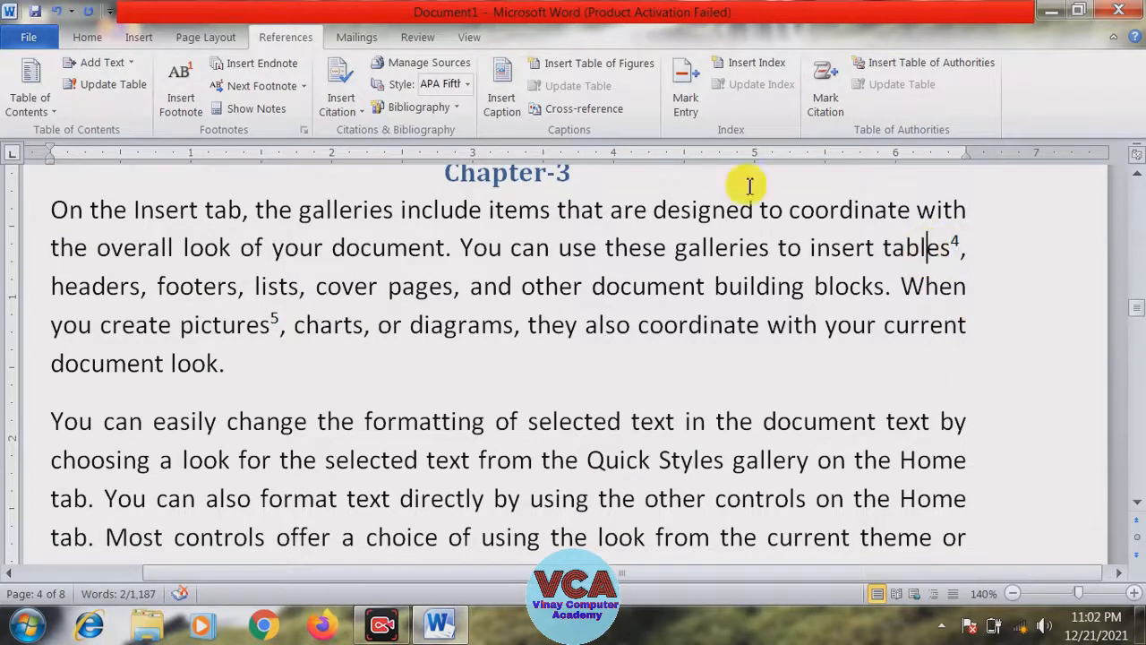
click(304, 86)
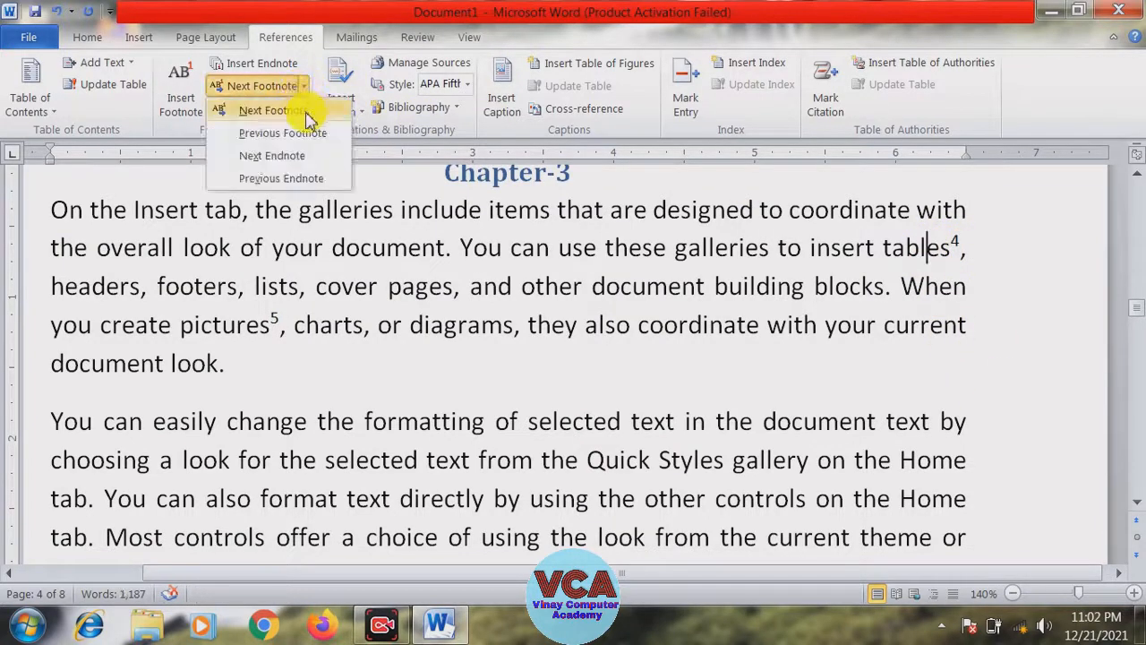
click(306, 111)
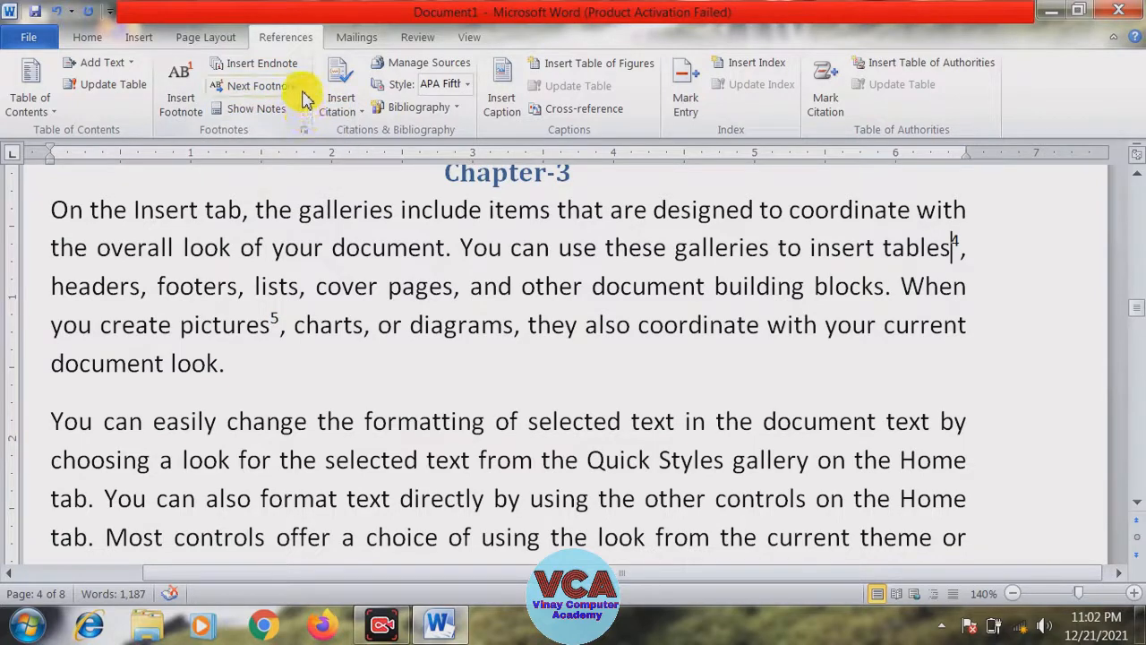
click(304, 87)
click(293, 111)
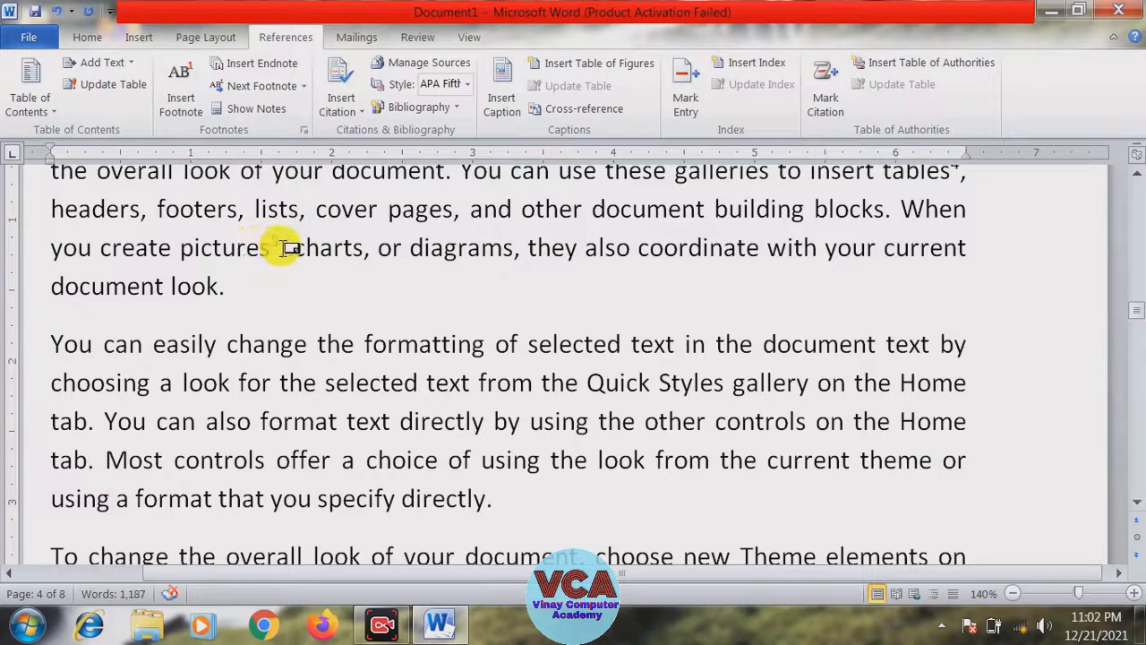
- Advance to the footnote on "gallery" at the end of Chapter-3 and try to go to a further footnote
click(306, 89)
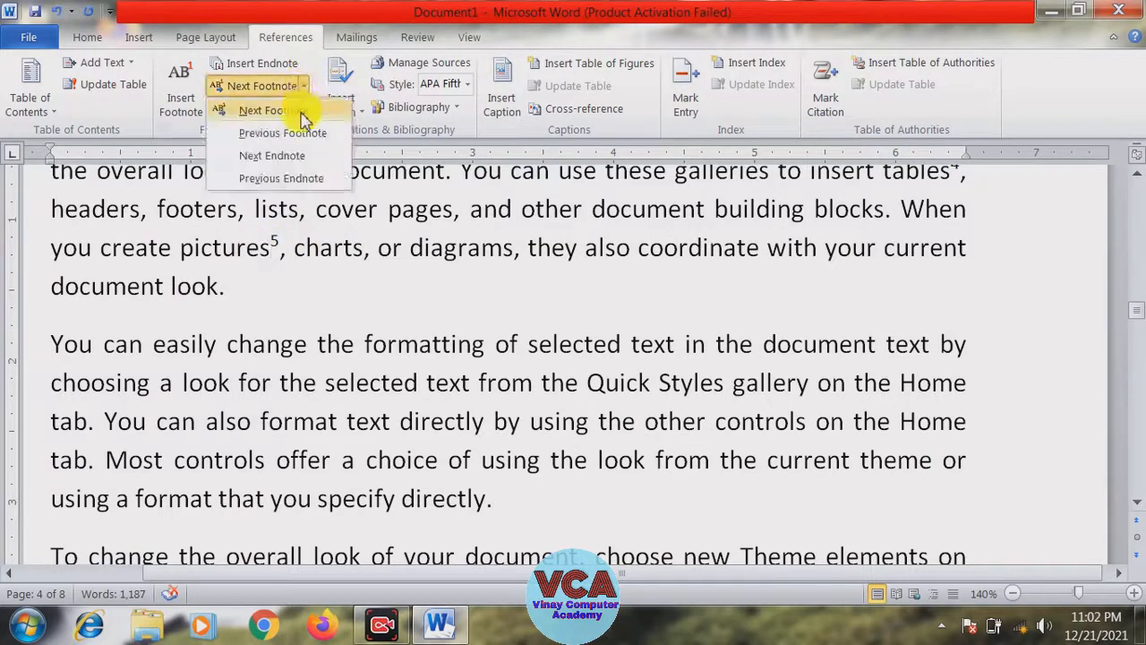
click(303, 110)
drag(275, 241, 282, 249)
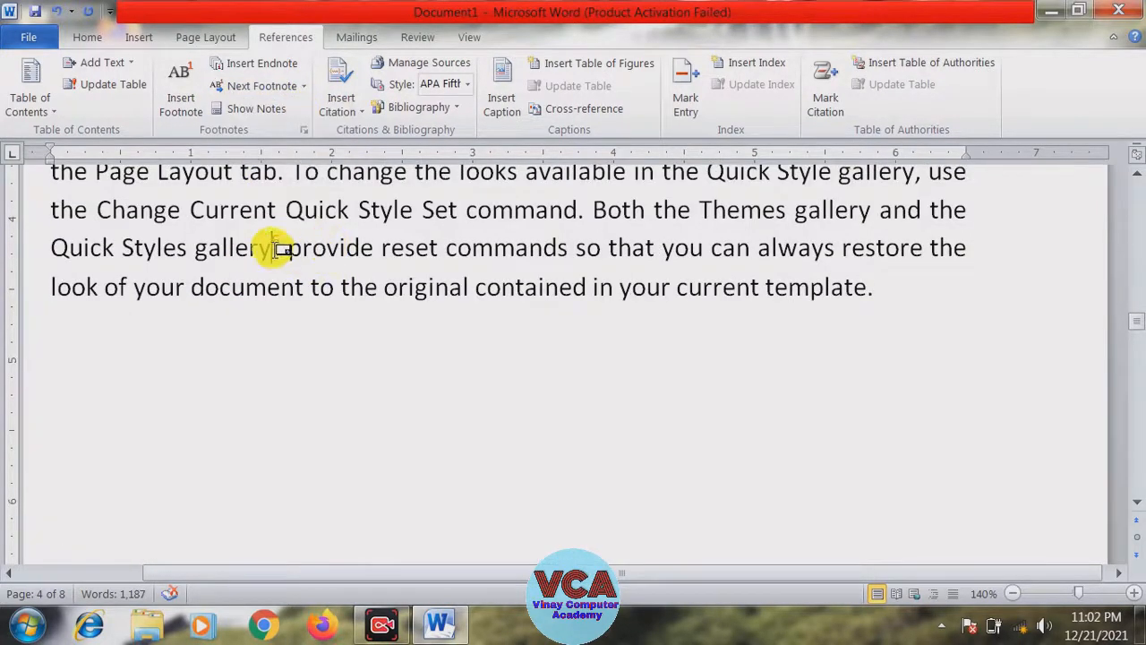
click(304, 86)
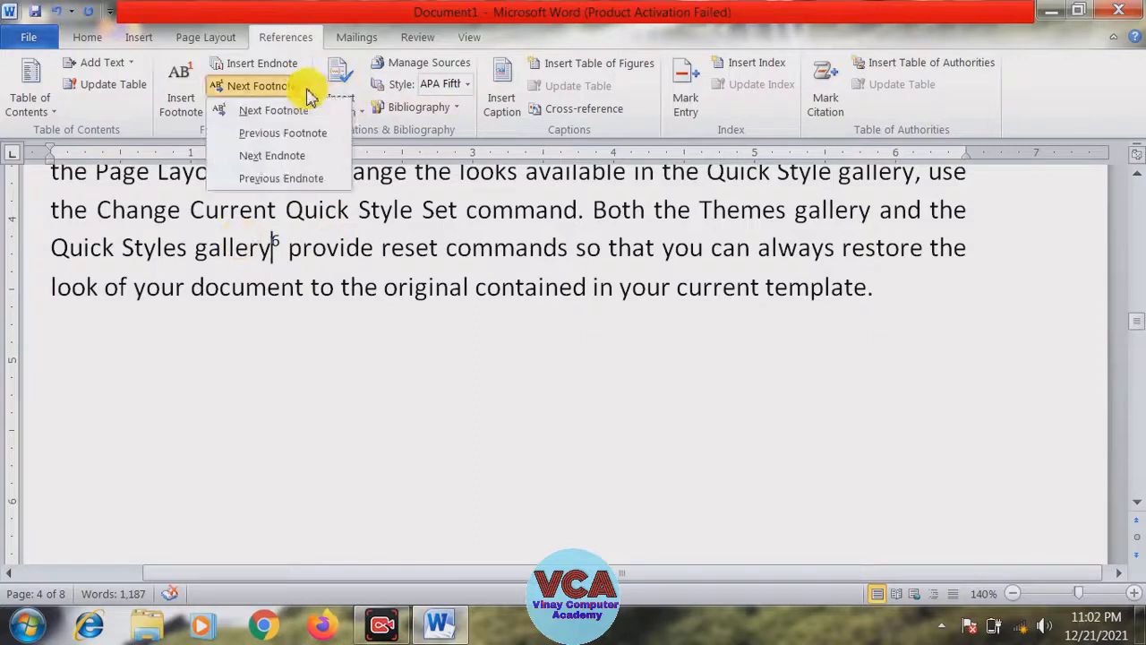
click(298, 110)
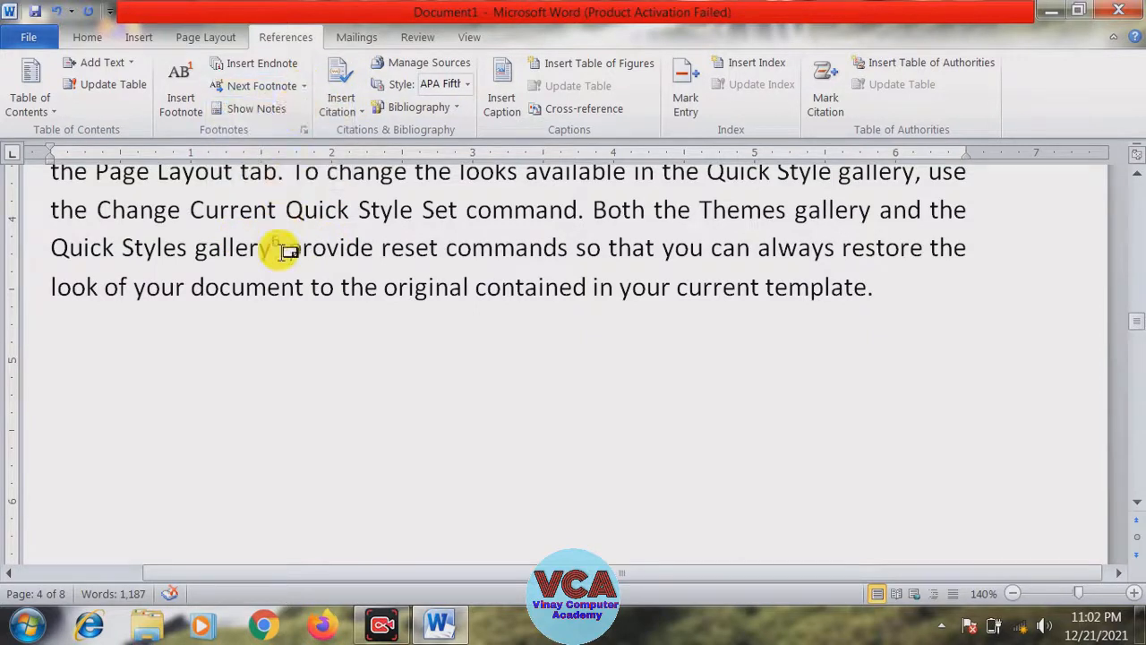
click(304, 86)
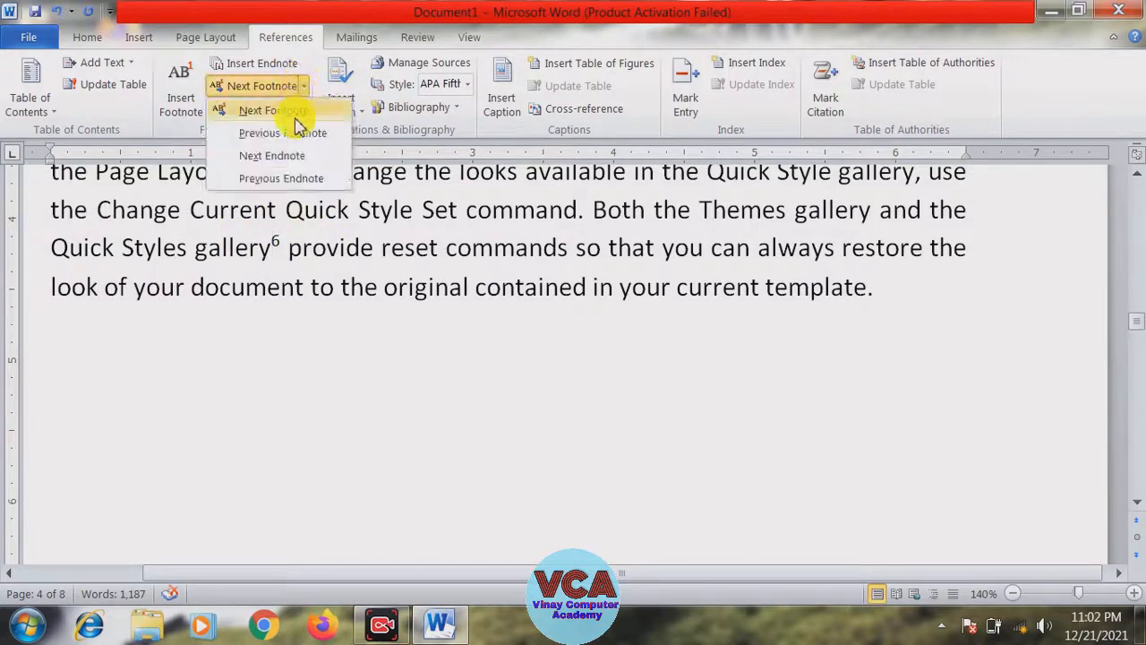
click(296, 110)
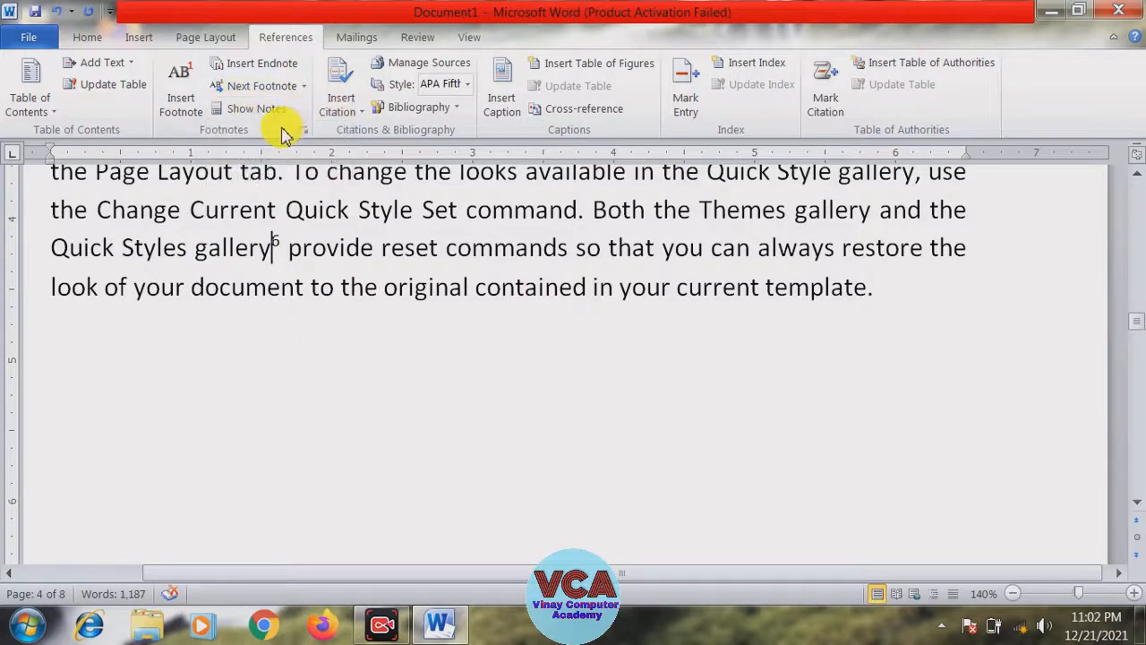
- Go back through the previous footnotes from "gallery" to "pictures", "tables" and the "What is DBMS" heading
click(305, 86)
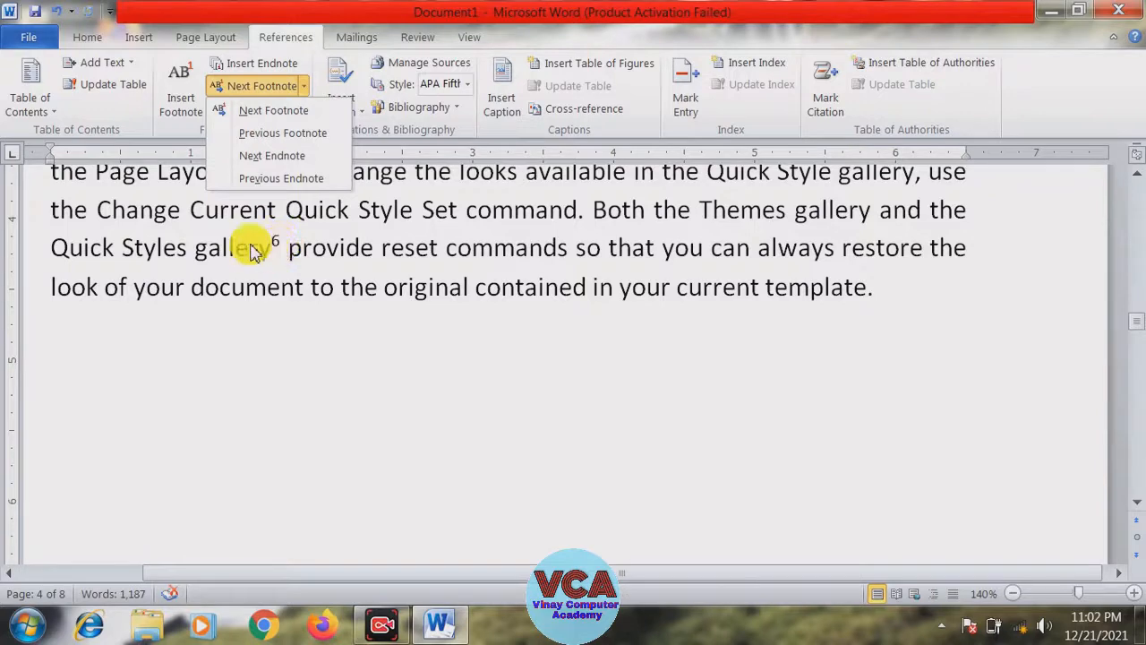
click(285, 135)
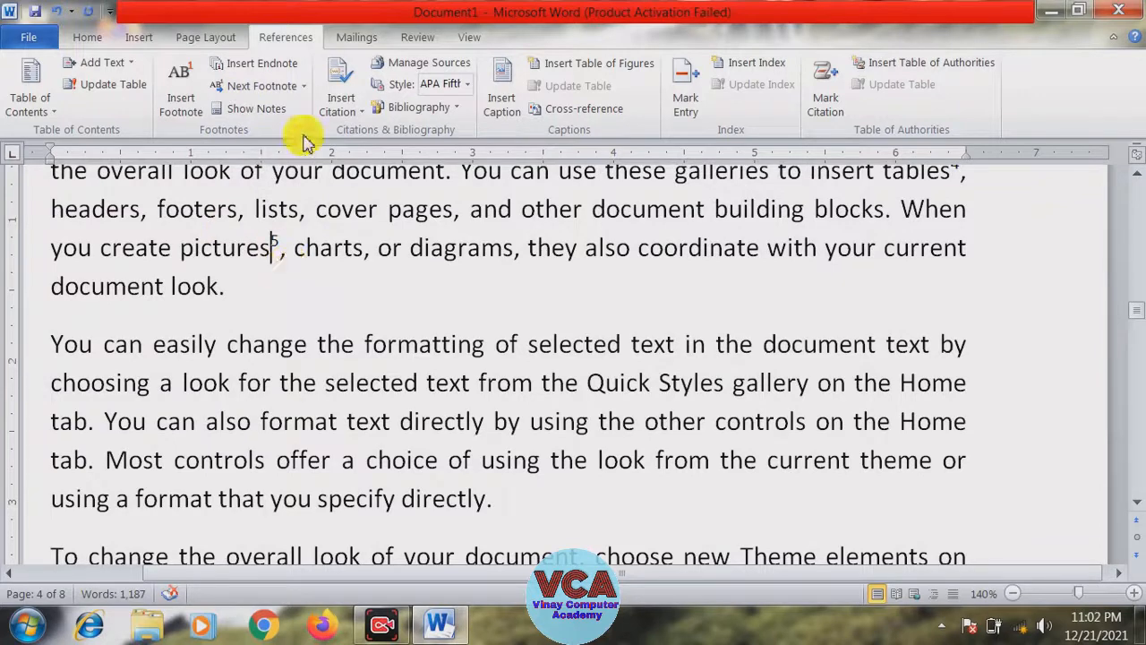
click(304, 87)
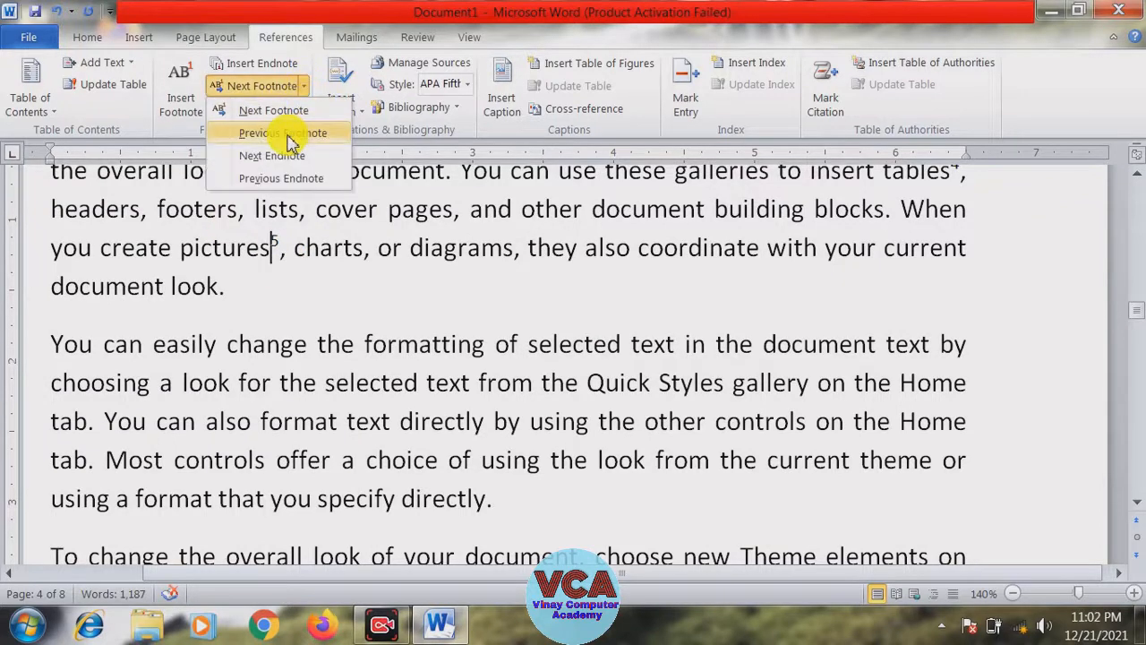
click(287, 134)
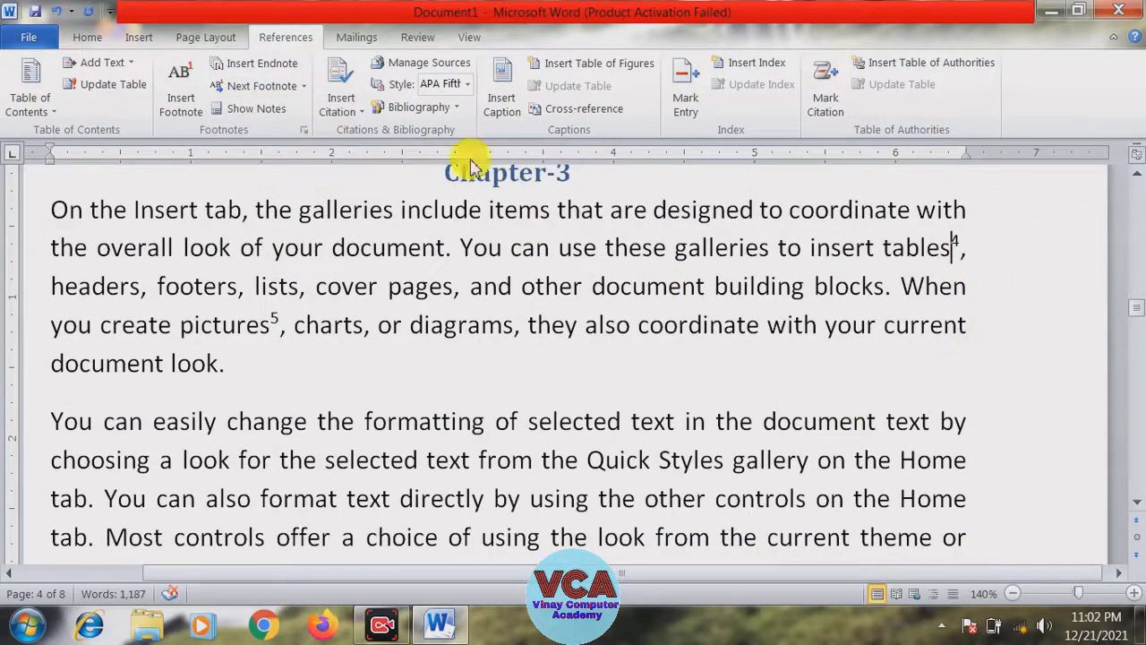
click(304, 87)
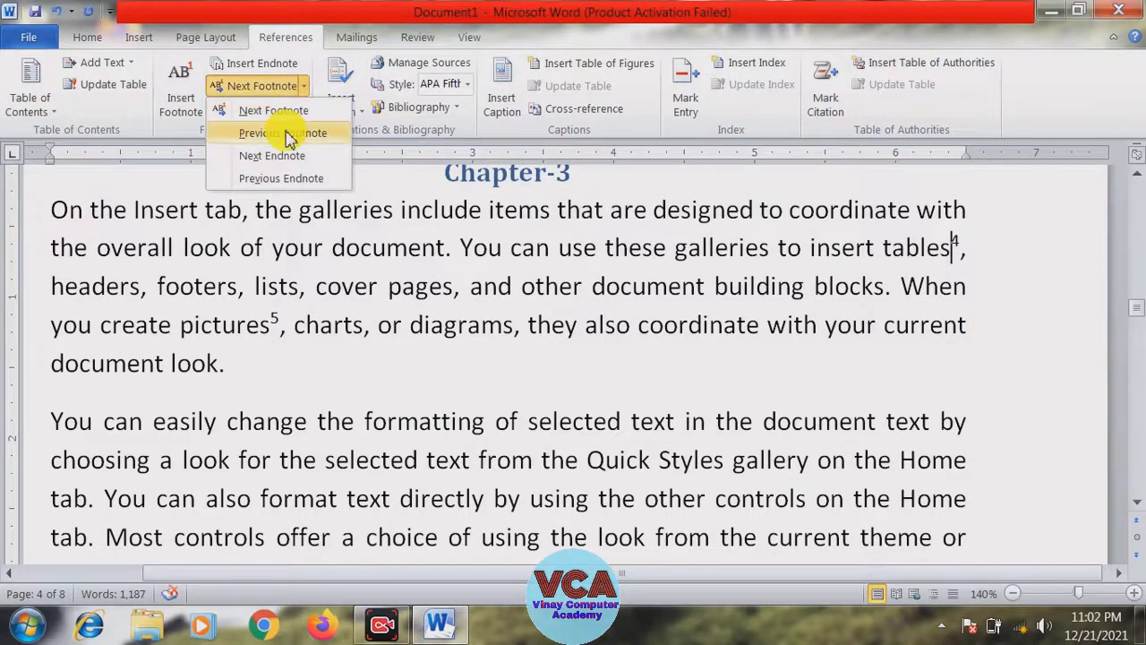
click(287, 135)
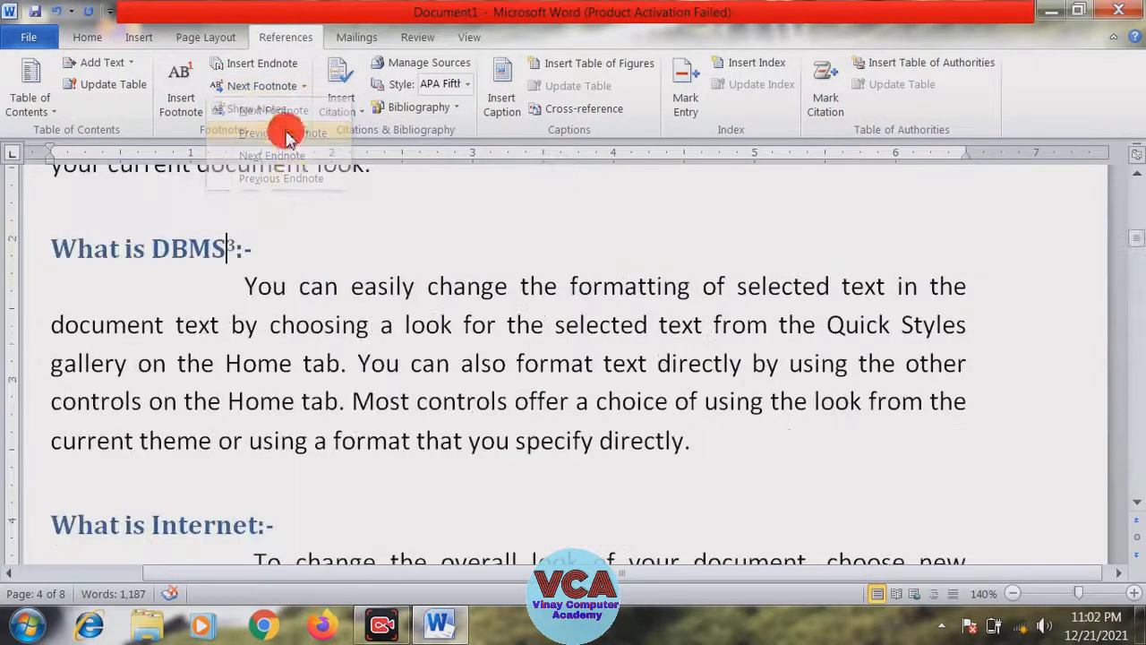
- Go back two more footnotes, to "document" and on to the "What is Computer" heading
click(304, 87)
click(287, 135)
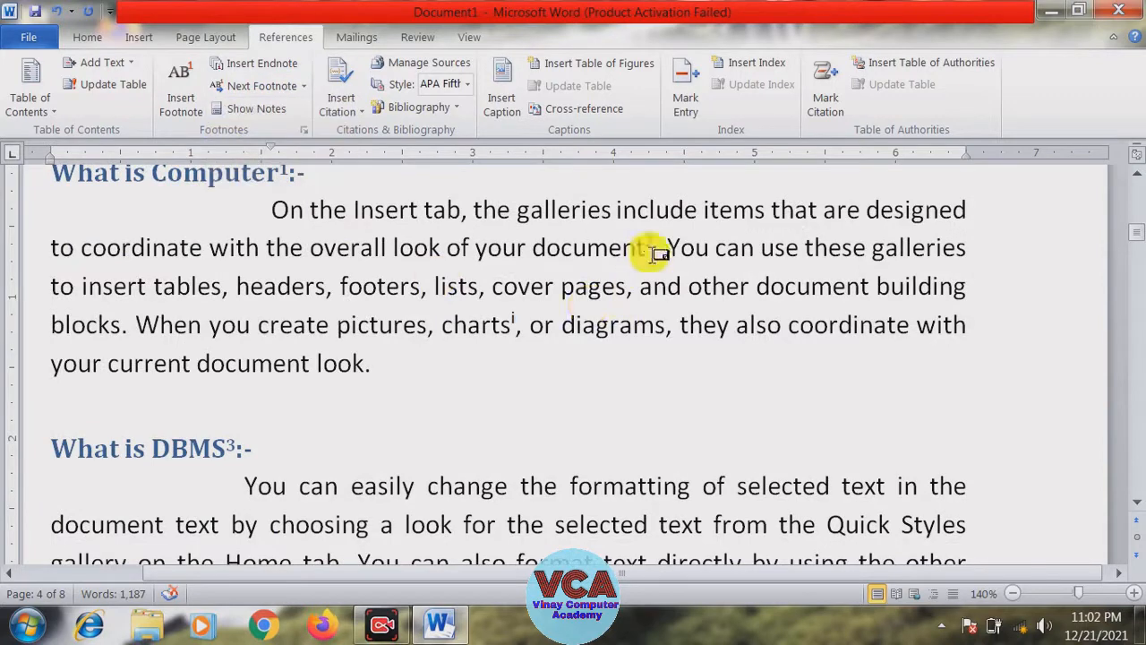
click(304, 87)
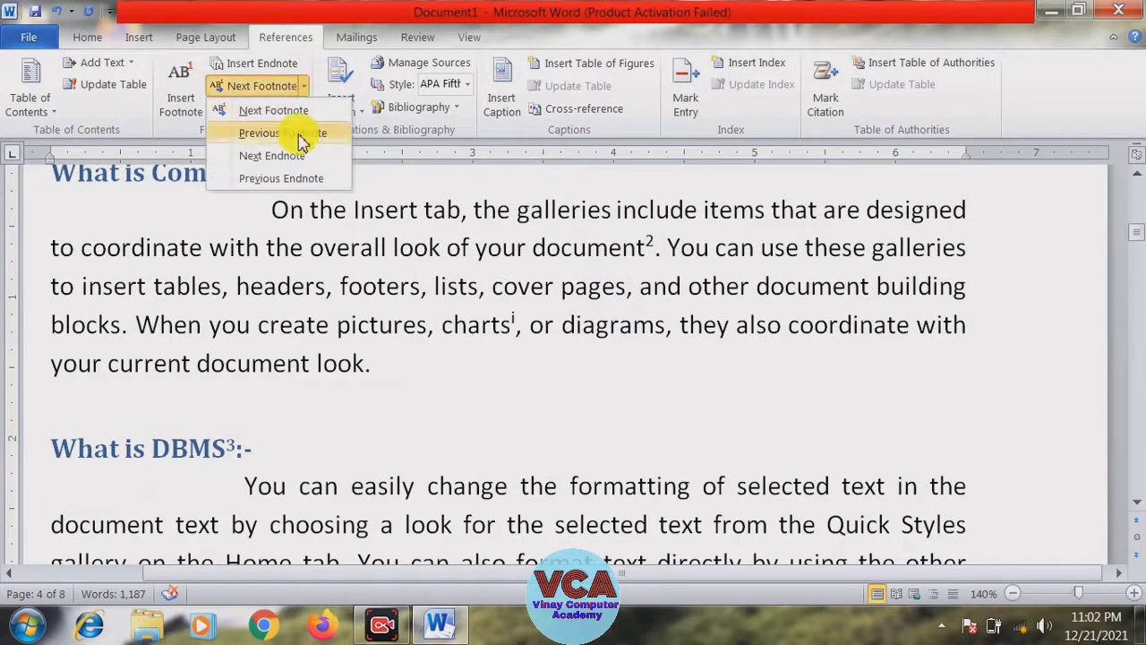
click(302, 136)
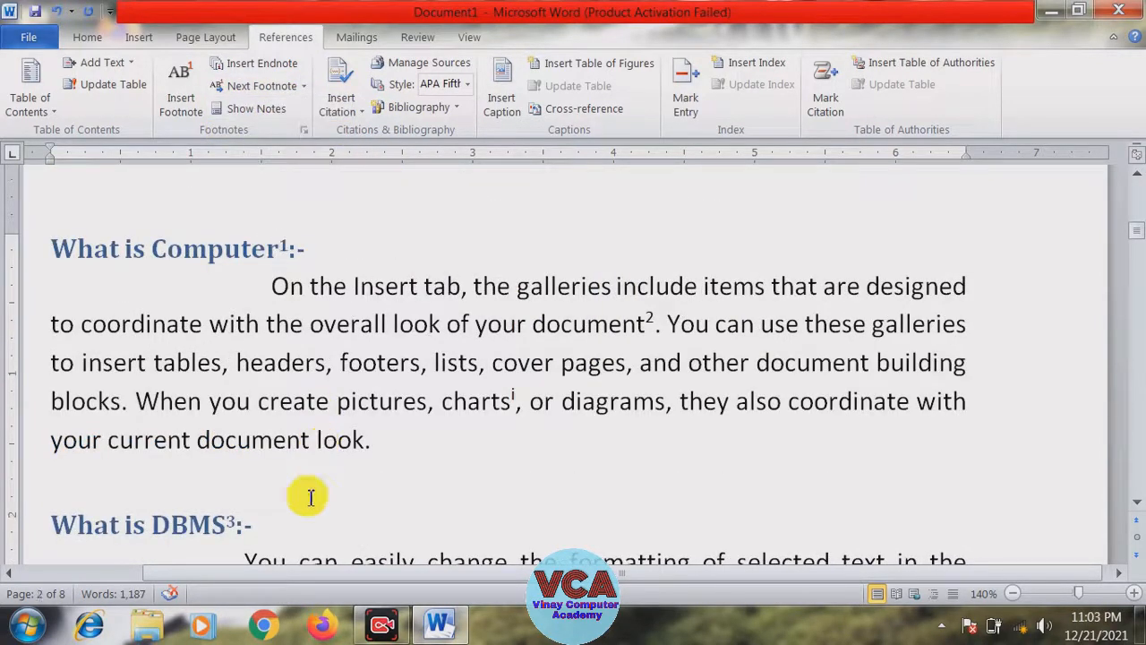
- Go to the next endnote on "charts" on page 2, and on to the endnote on "cover pages" in Chapter-5
click(304, 87)
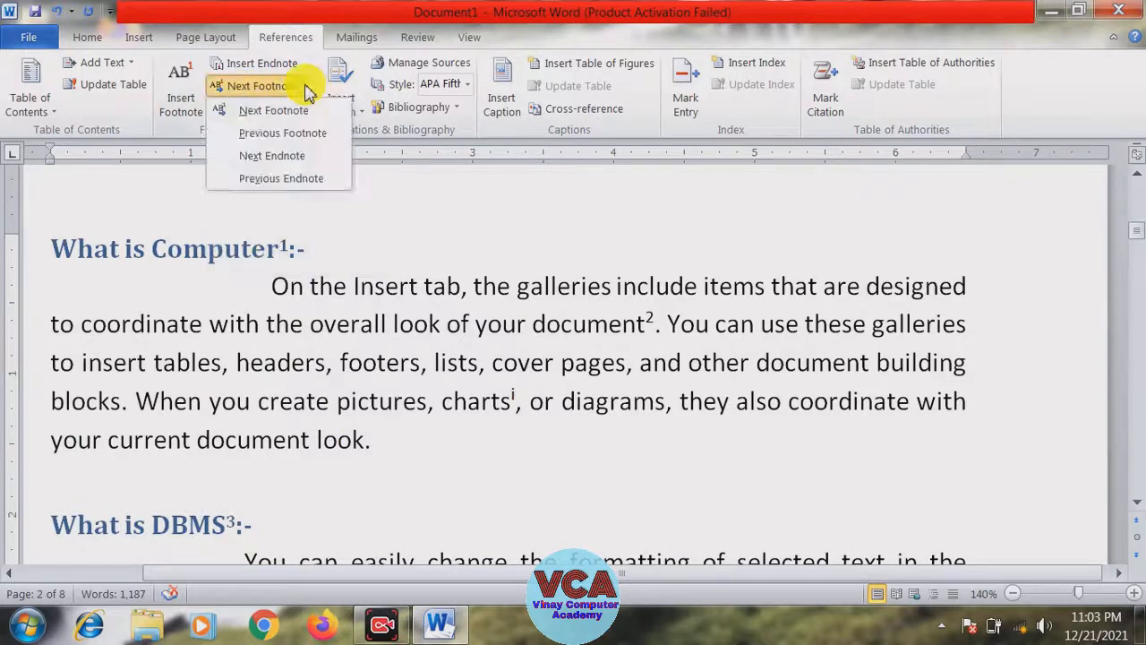
click(258, 164)
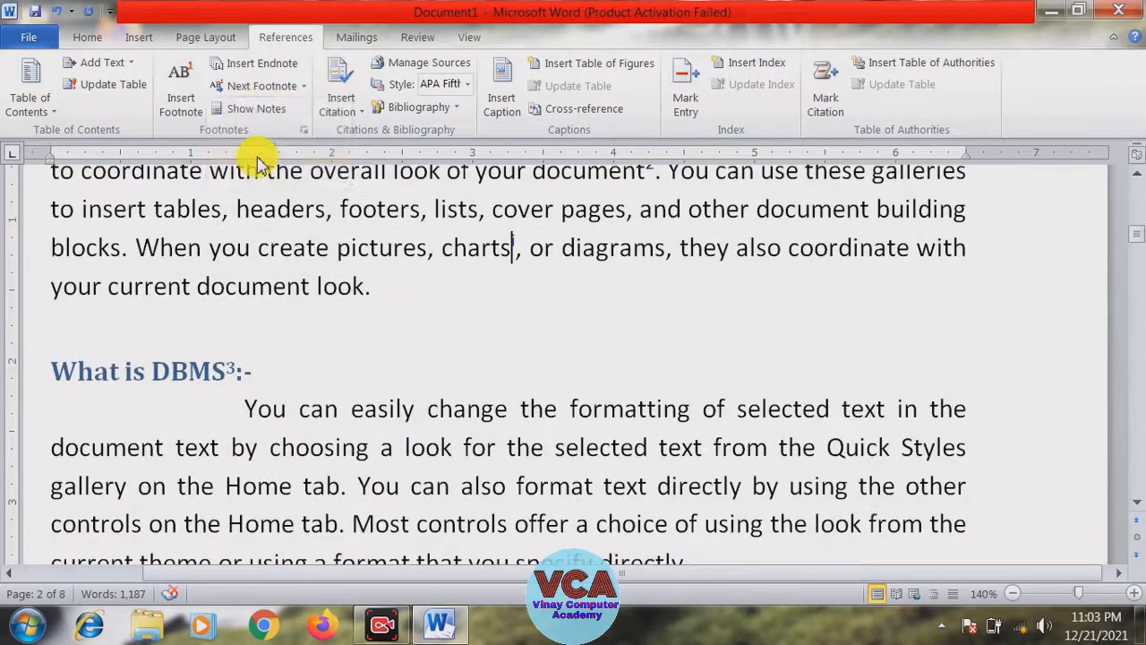
double_click(510, 248)
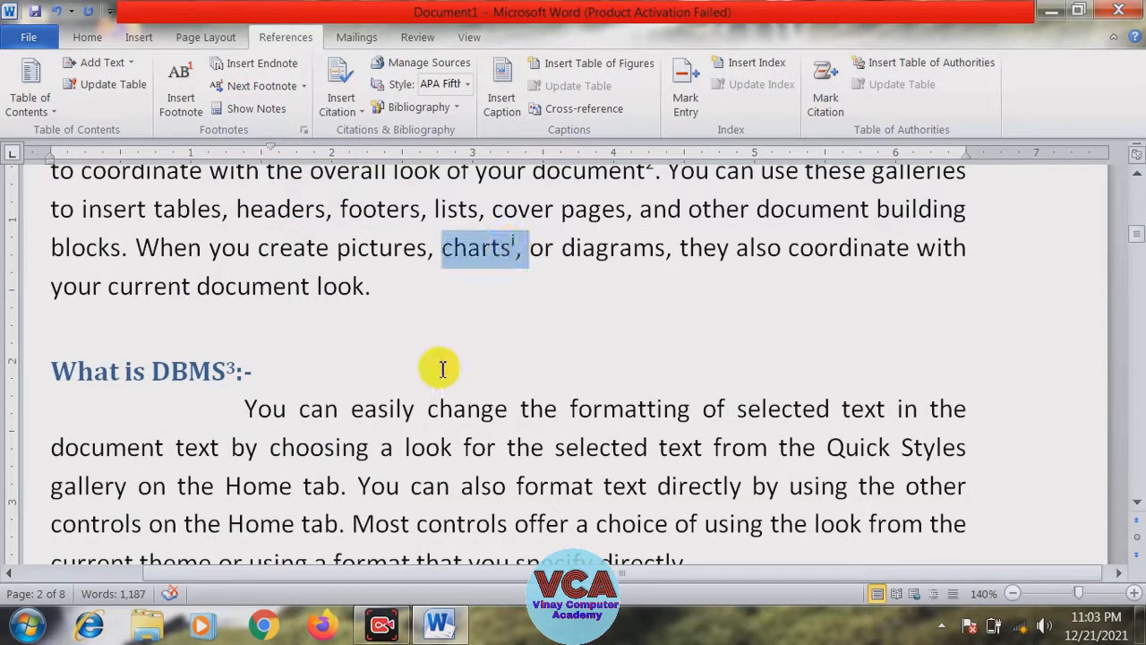
click(510, 248)
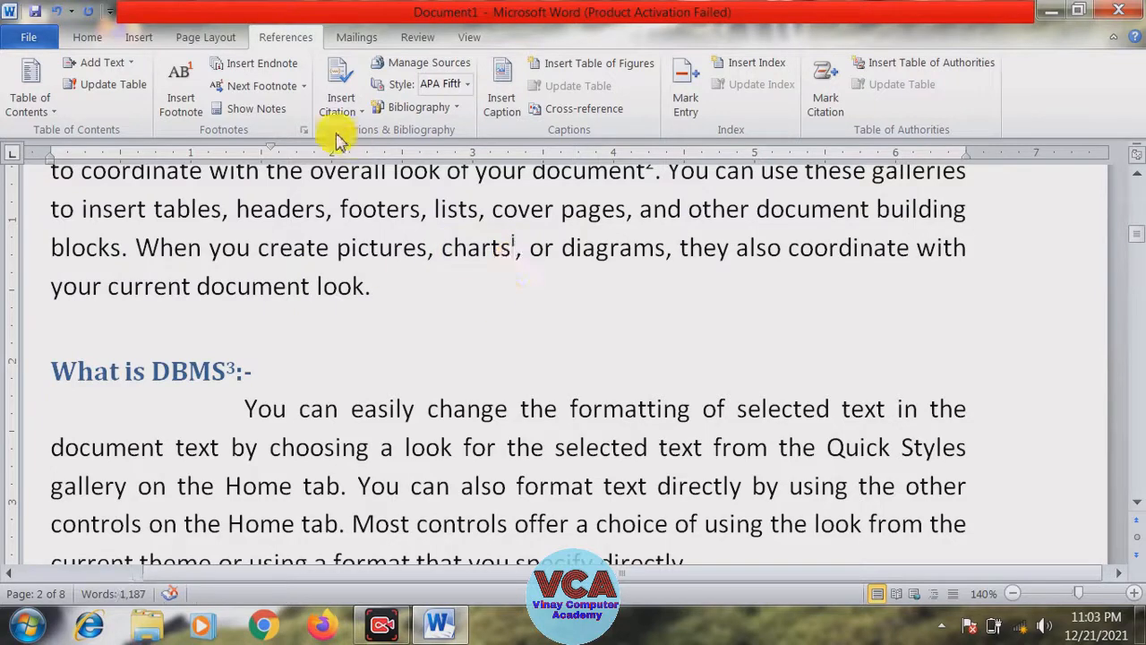
click(305, 86)
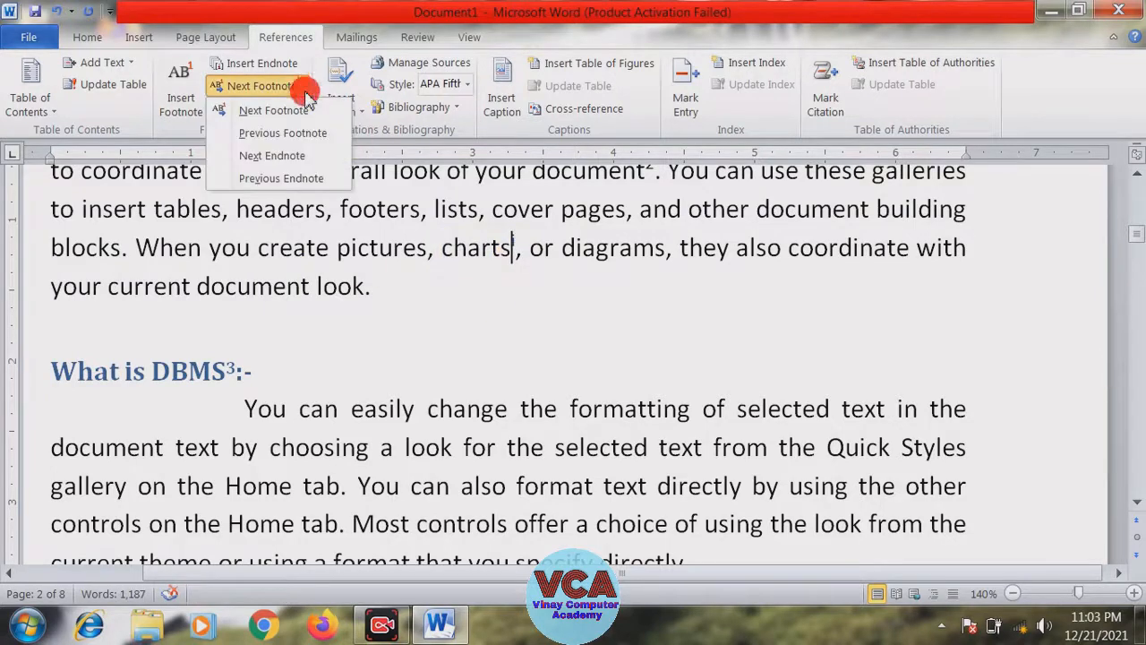
click(287, 158)
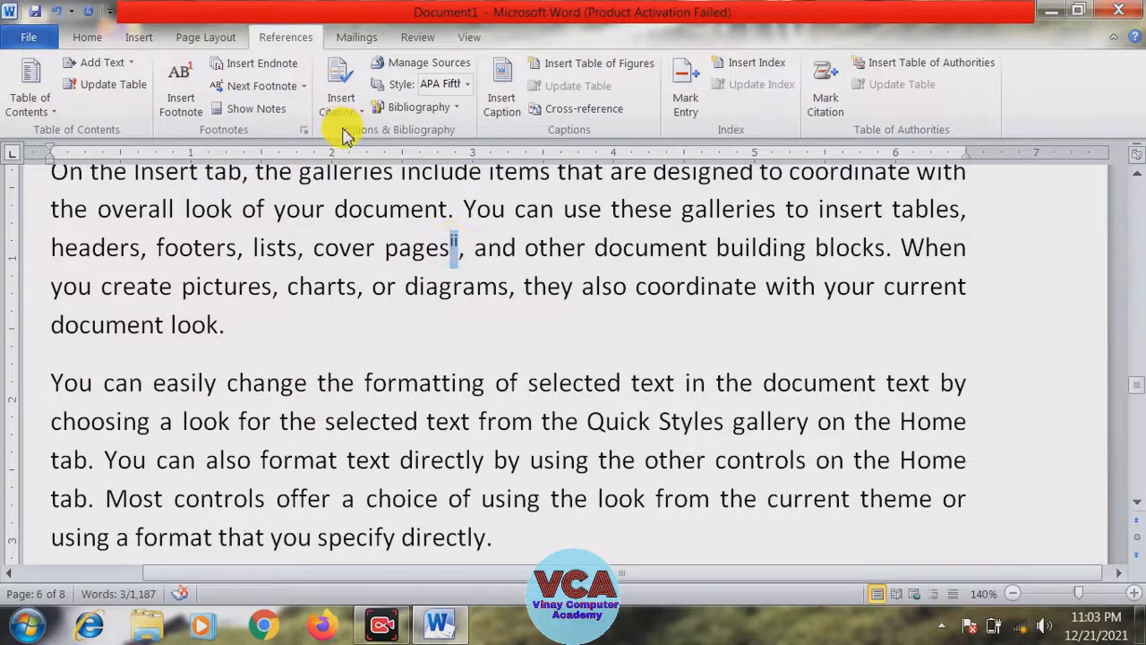
- Advance to the endnote on "text" on page 7 and try to go to a further endnote
click(304, 86)
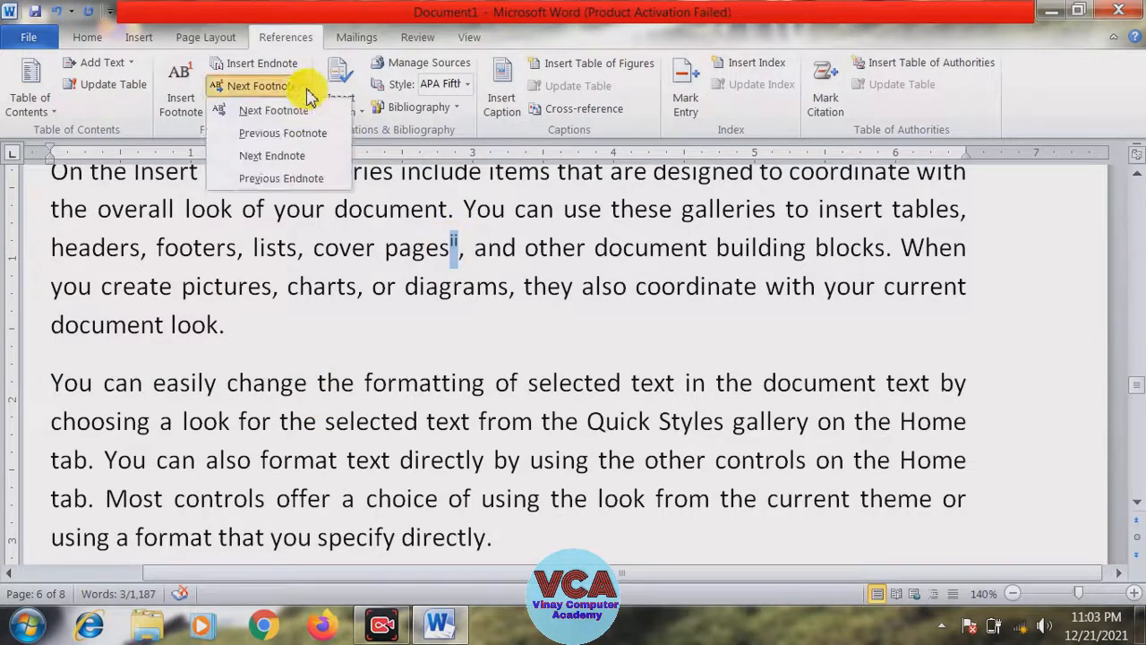
click(285, 157)
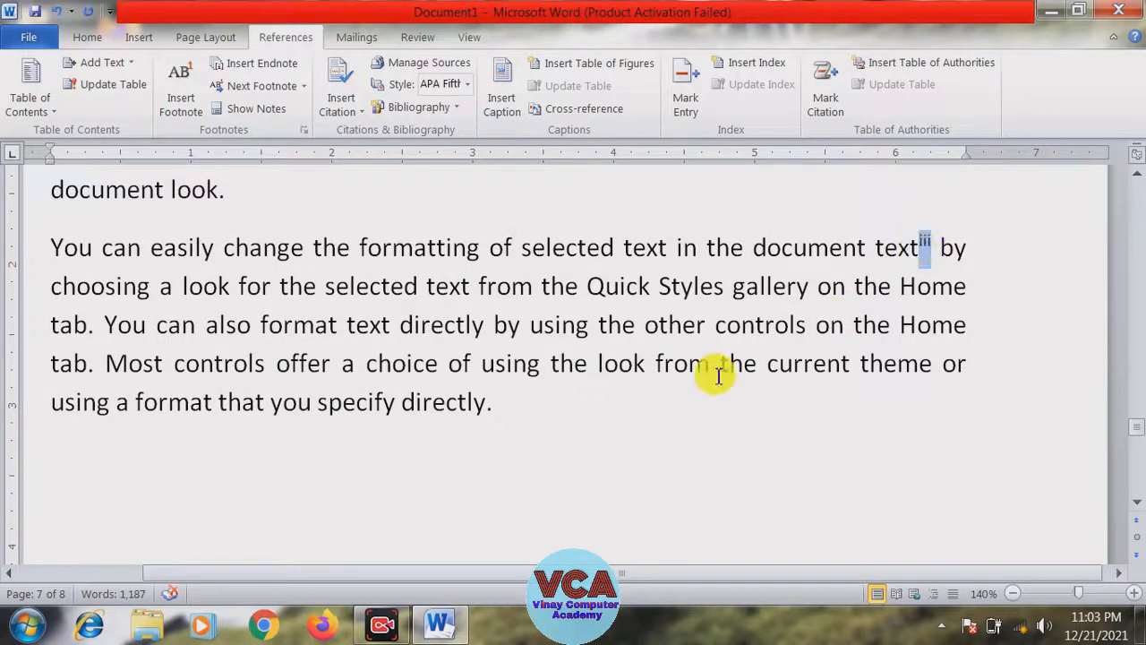
click(305, 87)
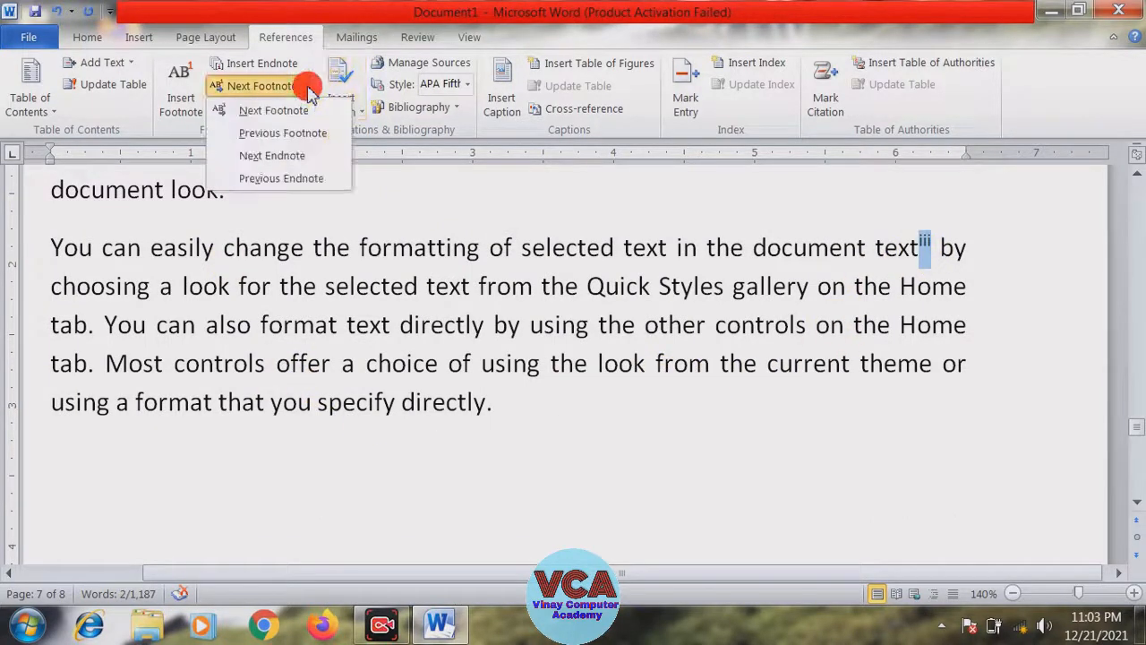
click(286, 157)
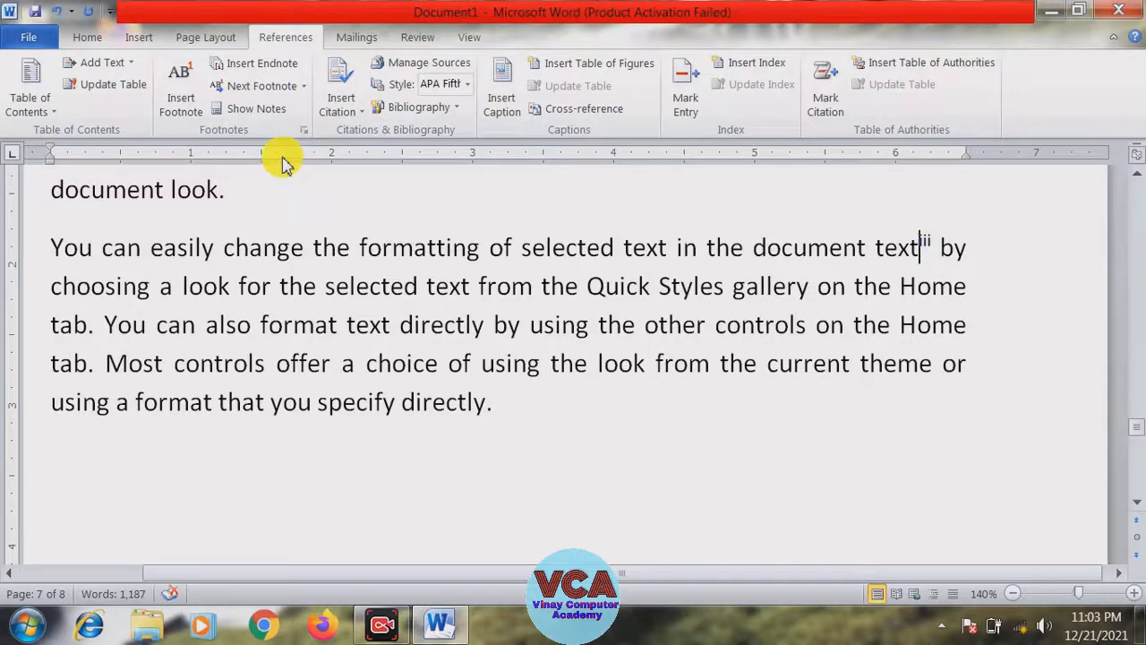
- Go back through the previous endnotes, from "text" to "cover pages" and on to "charts" on page 2
click(306, 86)
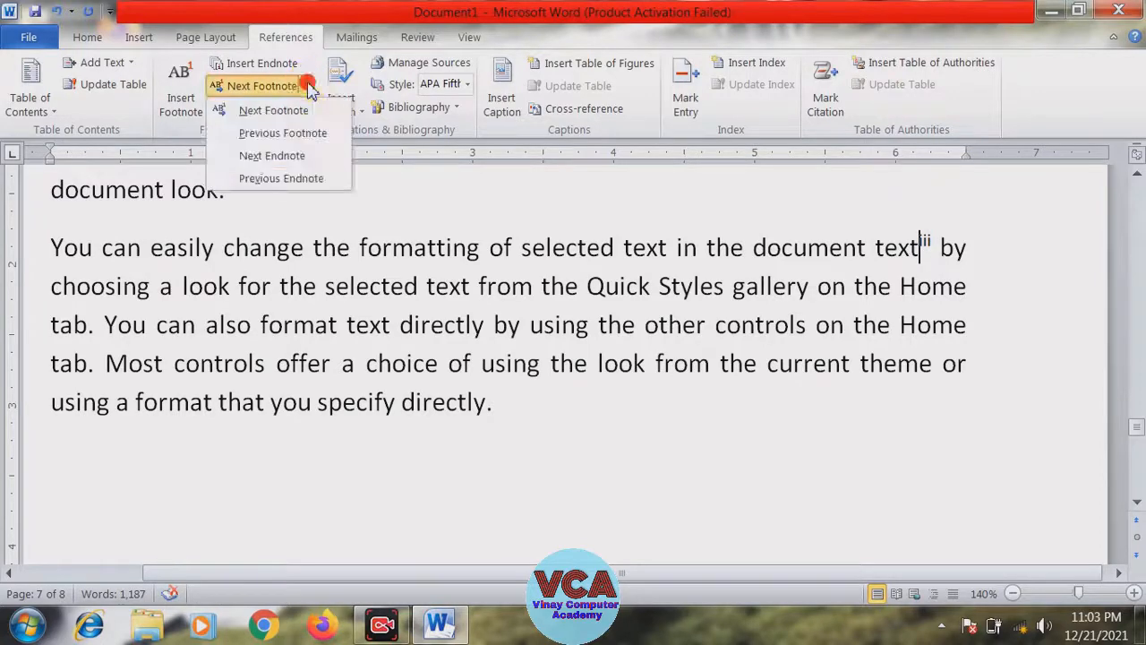
click(278, 180)
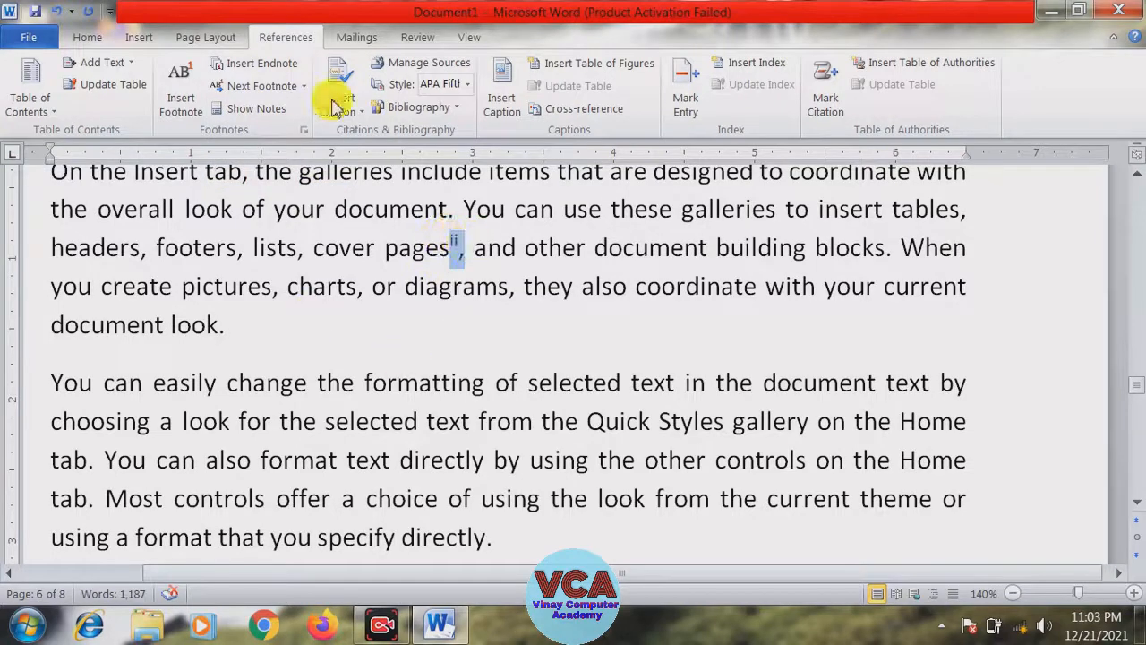
click(306, 86)
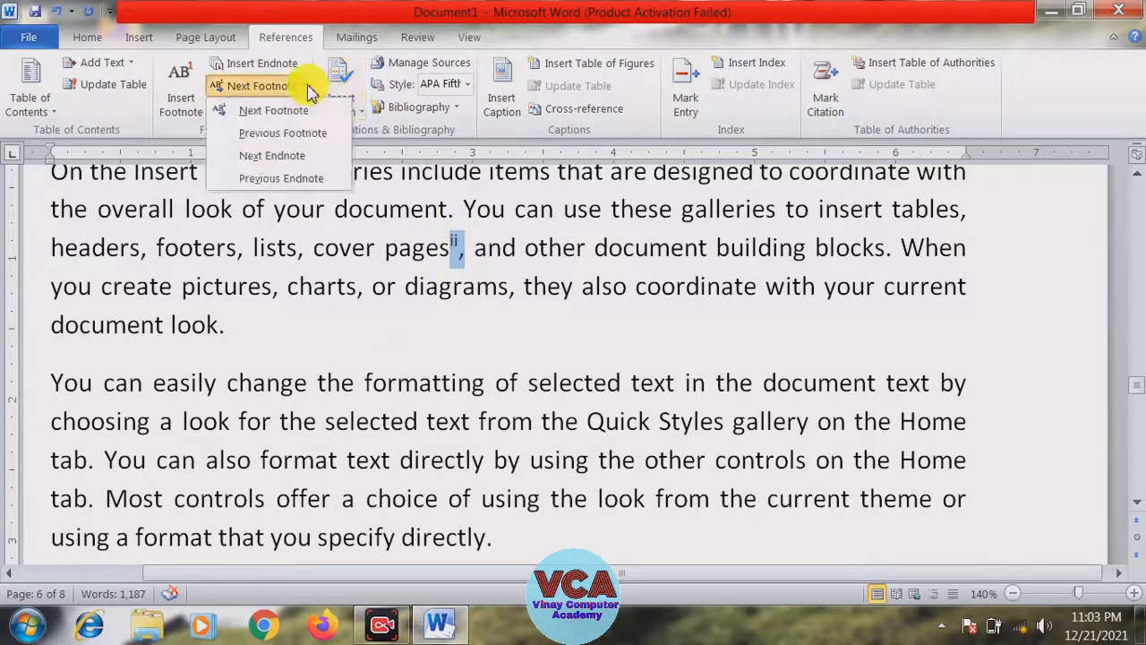
click(281, 179)
click(518, 246)
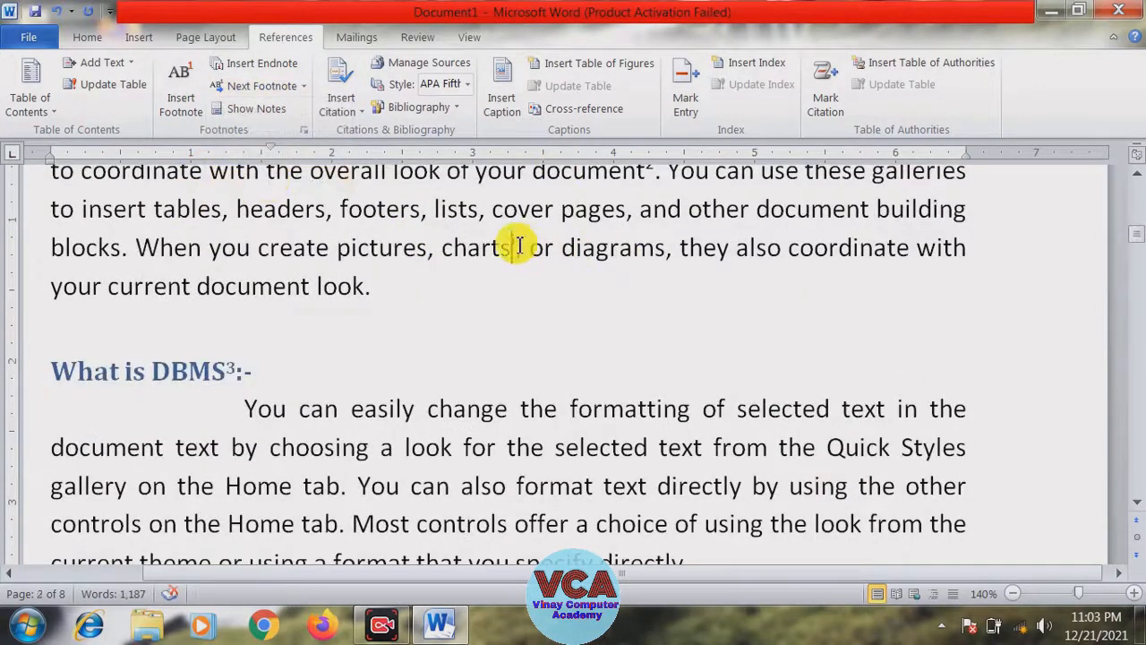
- Try to go to an endnote before the one on "charts"
click(305, 86)
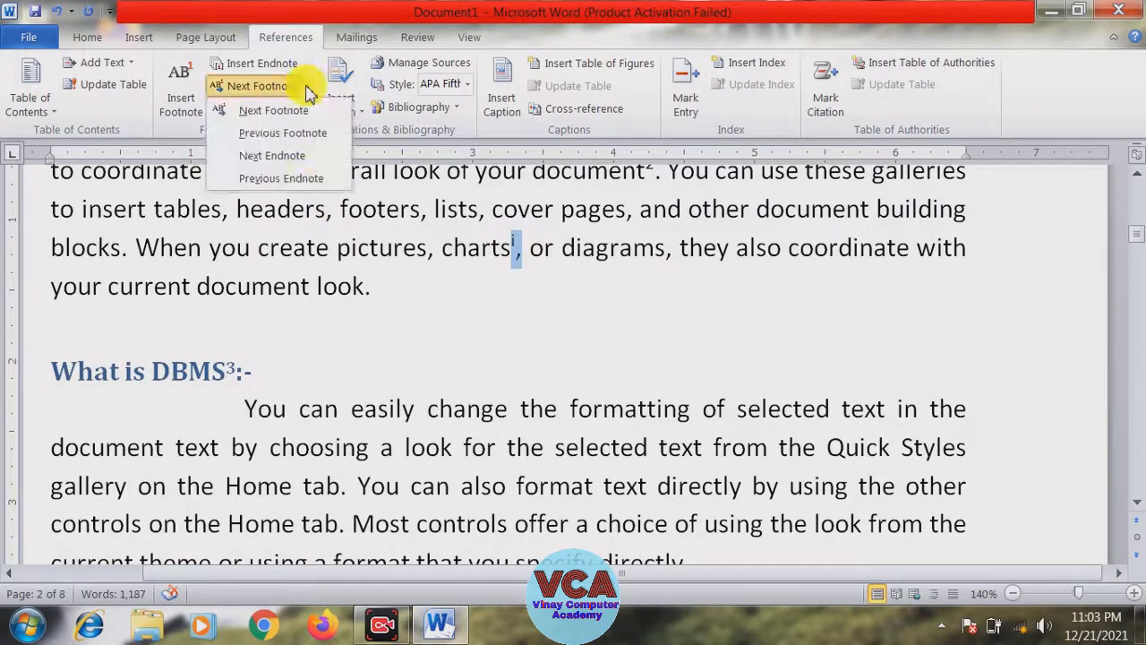
click(302, 179)
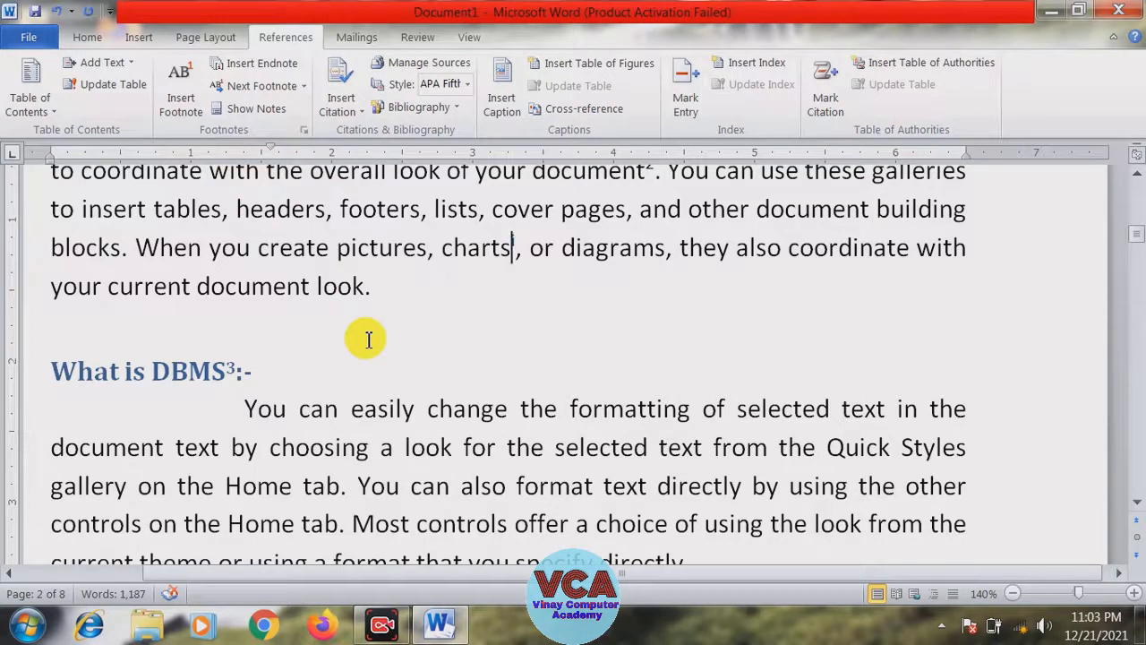
click(306, 87)
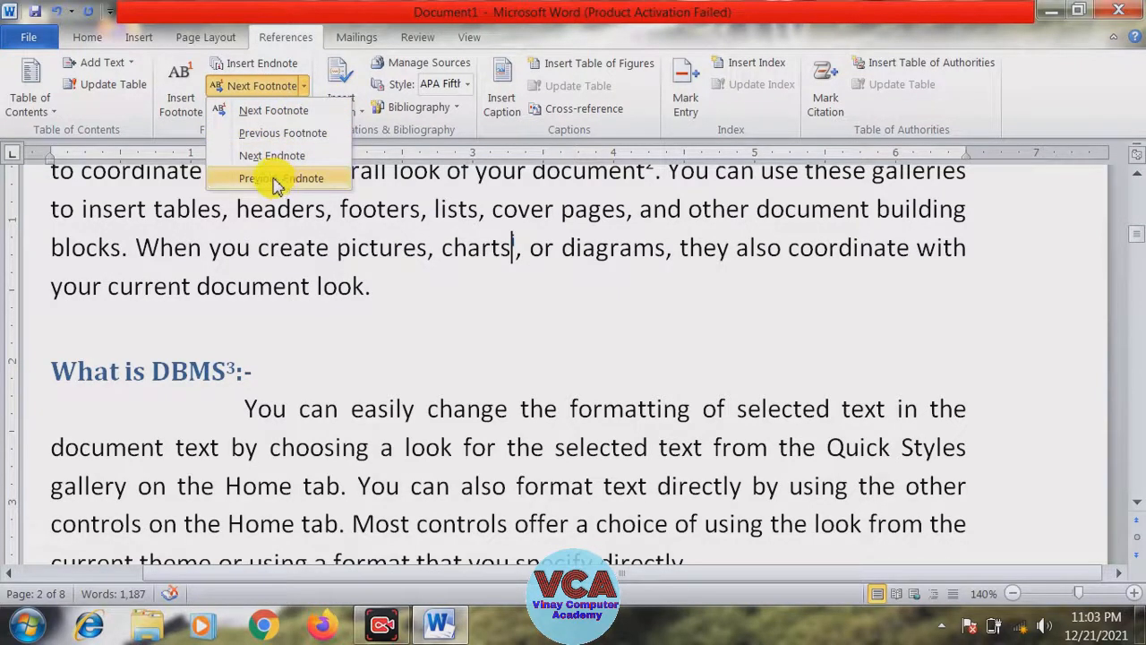
click(367, 280)
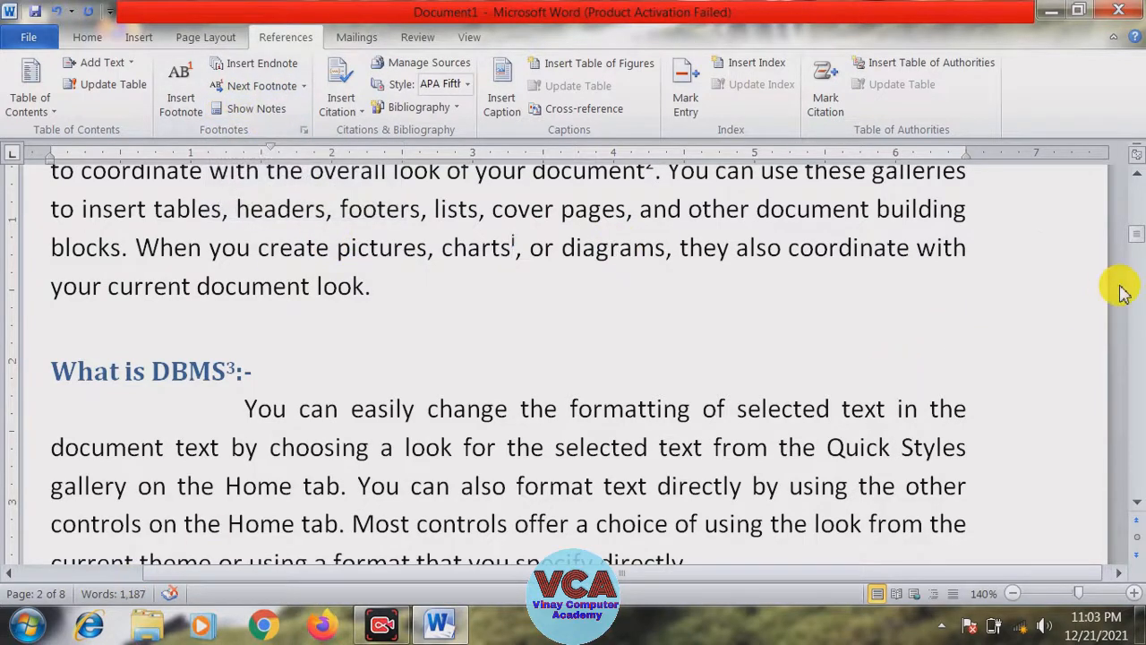
- Show the reference mark of the second footnote on "document", starting from its note text at the foot of page 2
mouse_move(1139, 240)
mouse_down()
mouse_move(1134, 278)
mouse_move(1138, 257)
mouse_up()
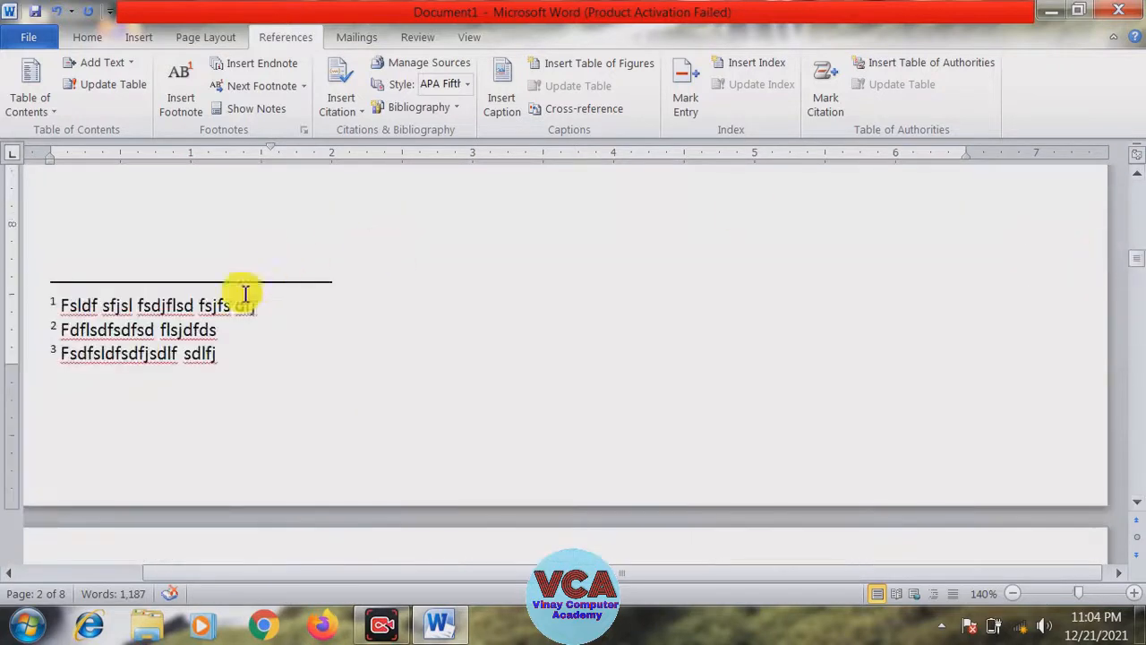
click(199, 308)
drag(252, 315, 102, 303)
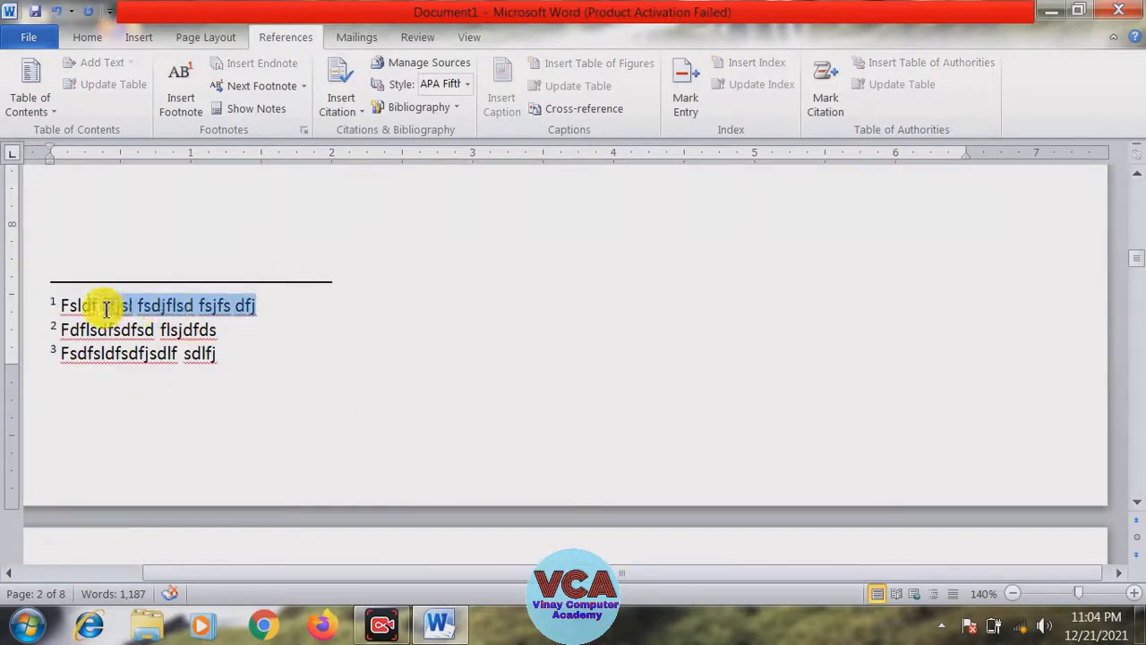
drag(215, 327, 80, 330)
click(94, 353)
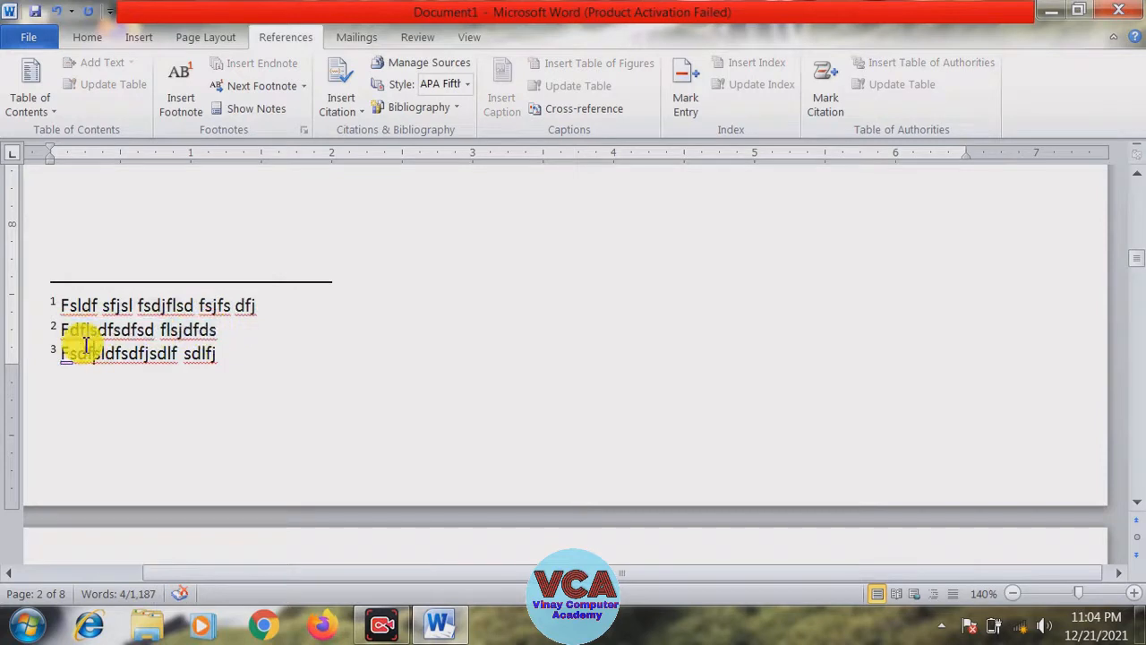
double_click(81, 329)
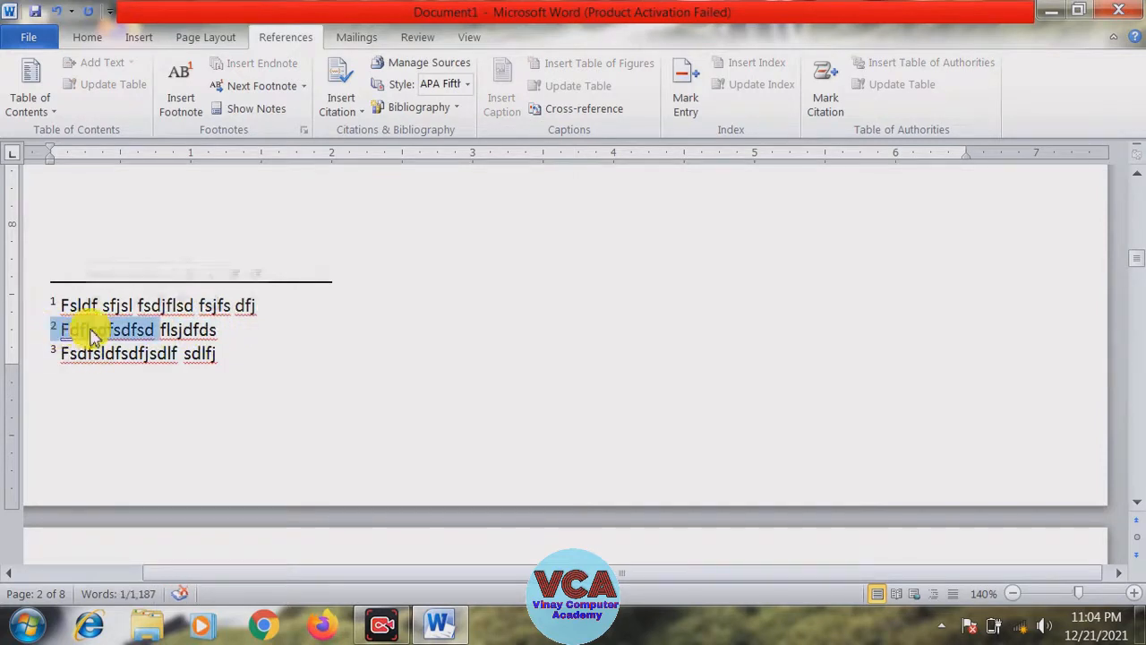
click(90, 330)
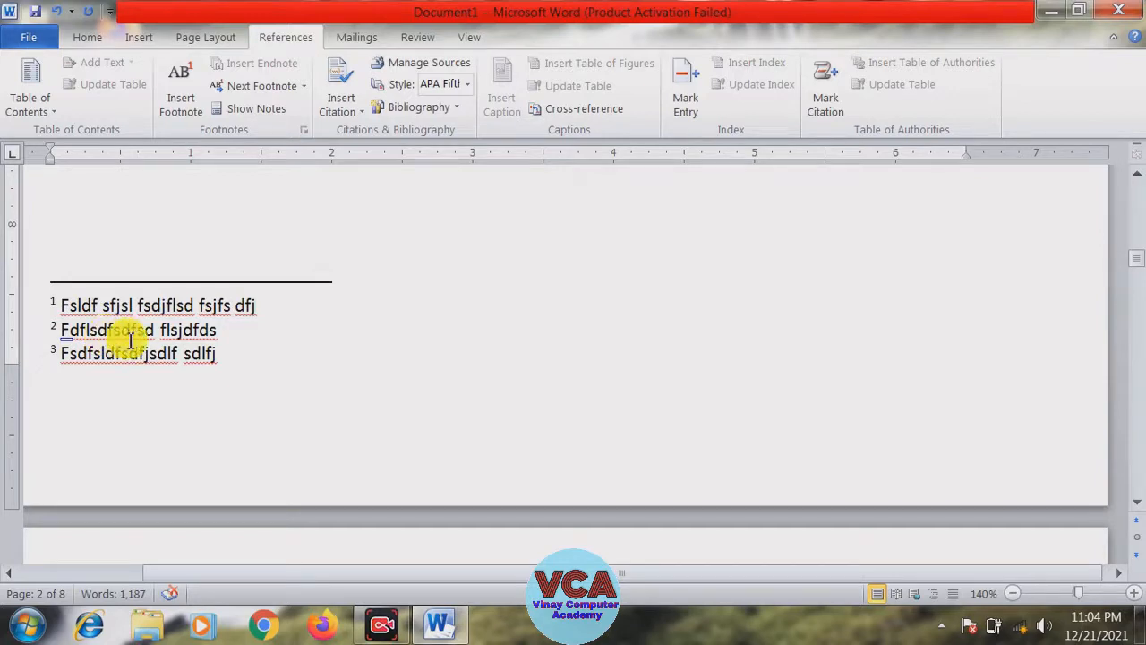
click(124, 331)
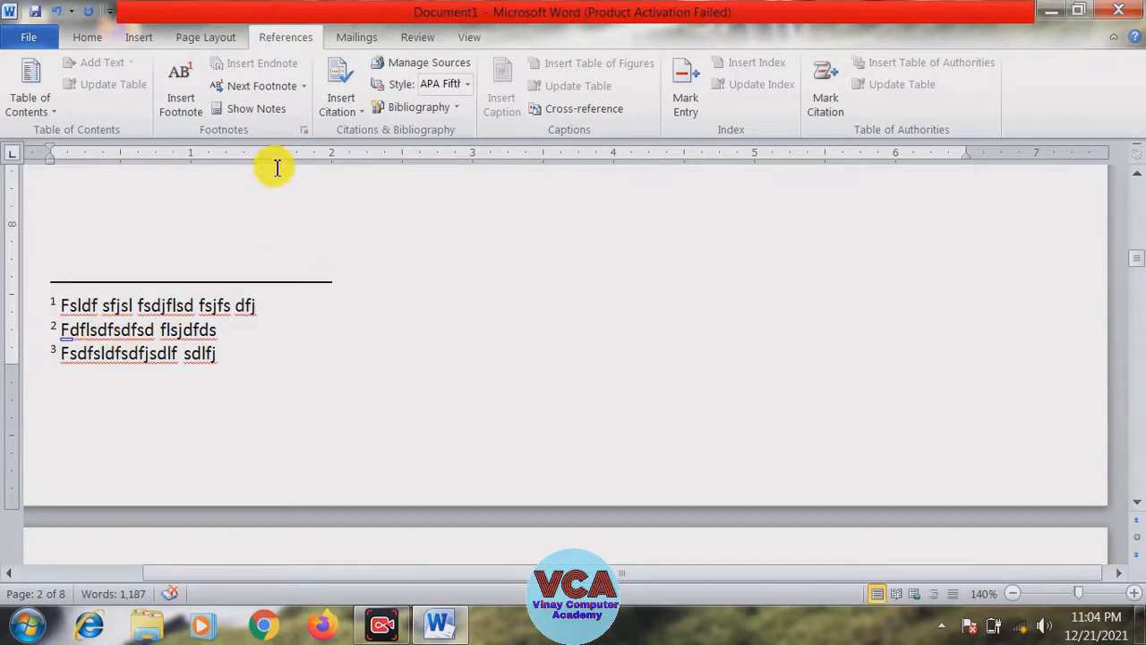
click(256, 111)
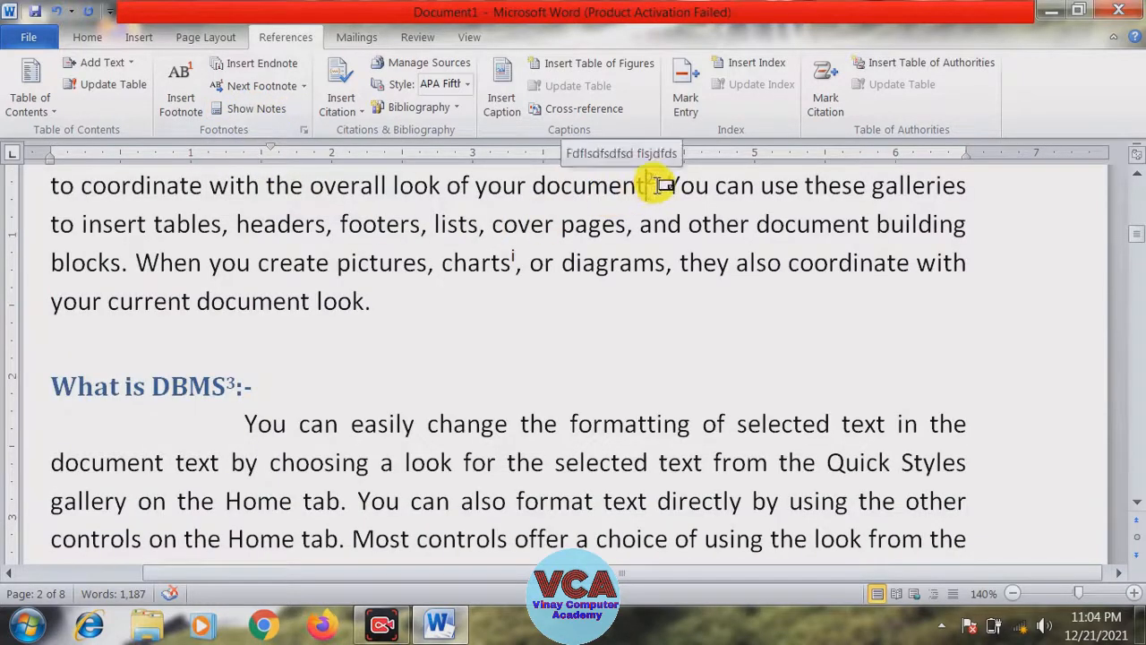
drag(667, 185, 588, 185)
click(585, 192)
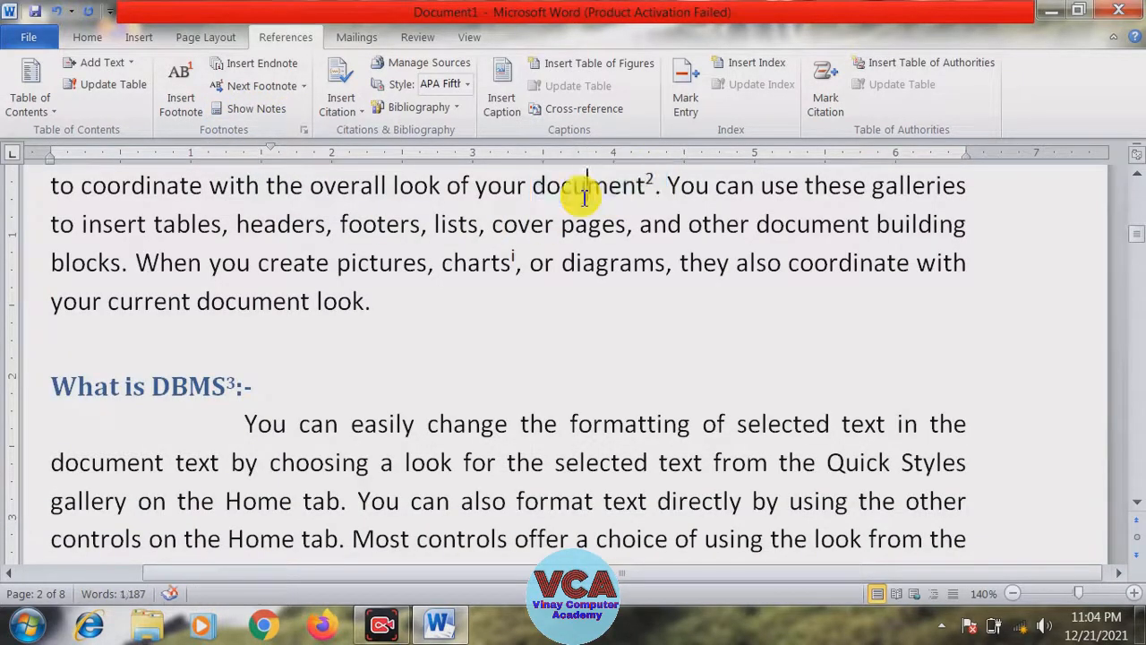
- Go from the third footnote's text at the foot of page 2 to its reference in the "What is DBMS" heading
drag(1138, 228, 1137, 258)
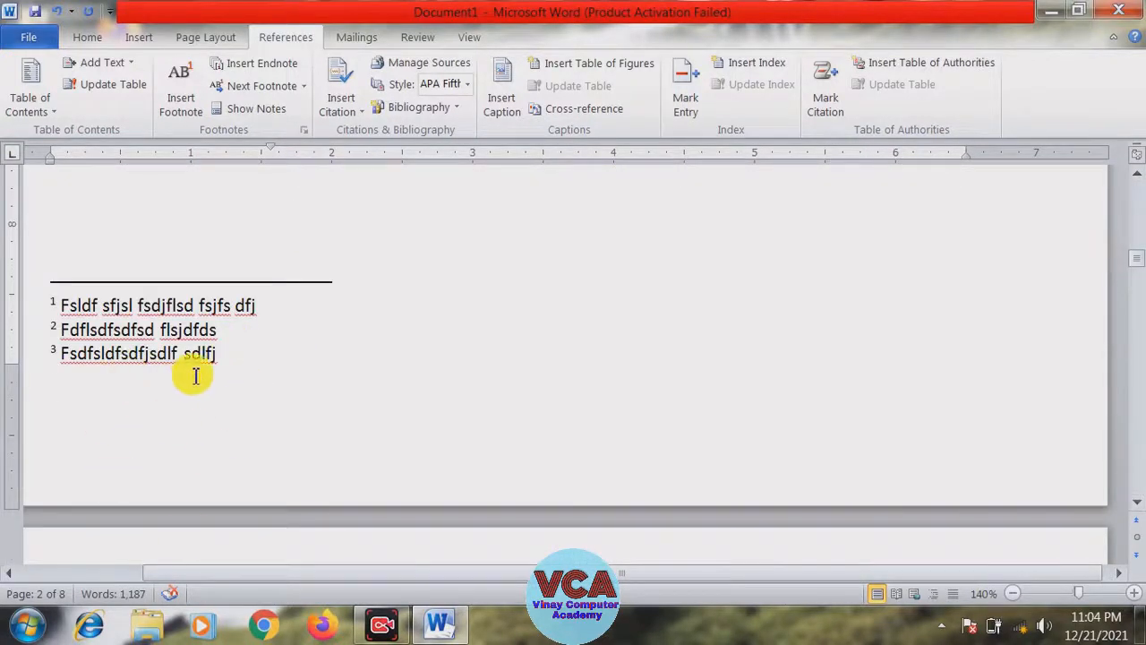
mouse_move(101, 354)
mouse_down()
mouse_move(70, 353)
mouse_move(111, 358)
mouse_up()
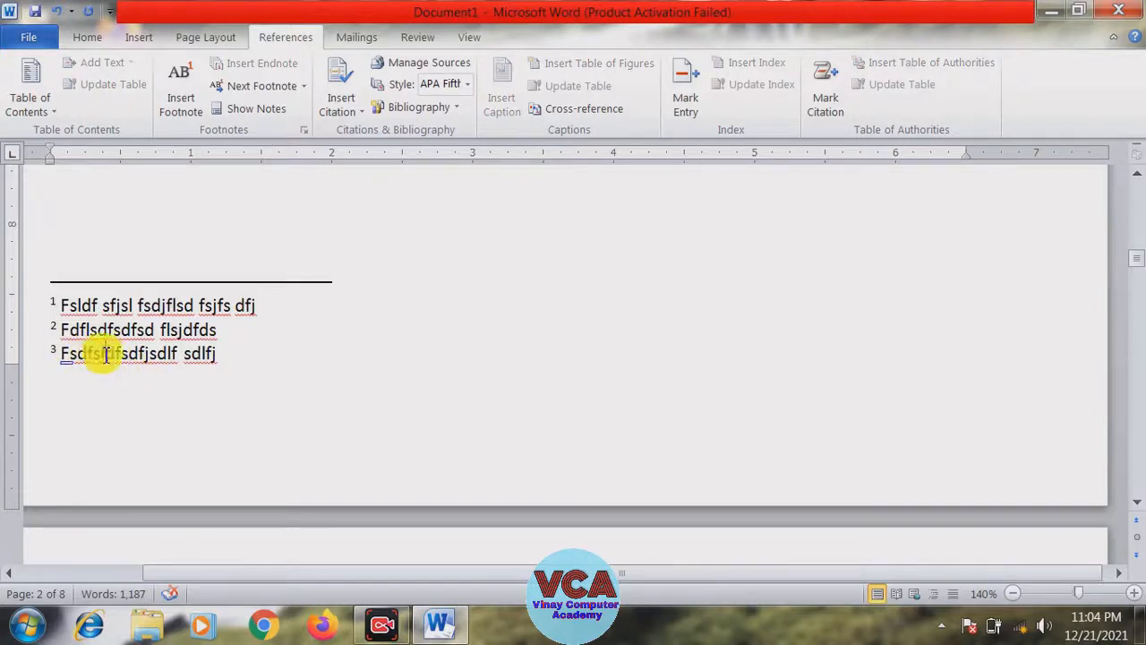
click(260, 112)
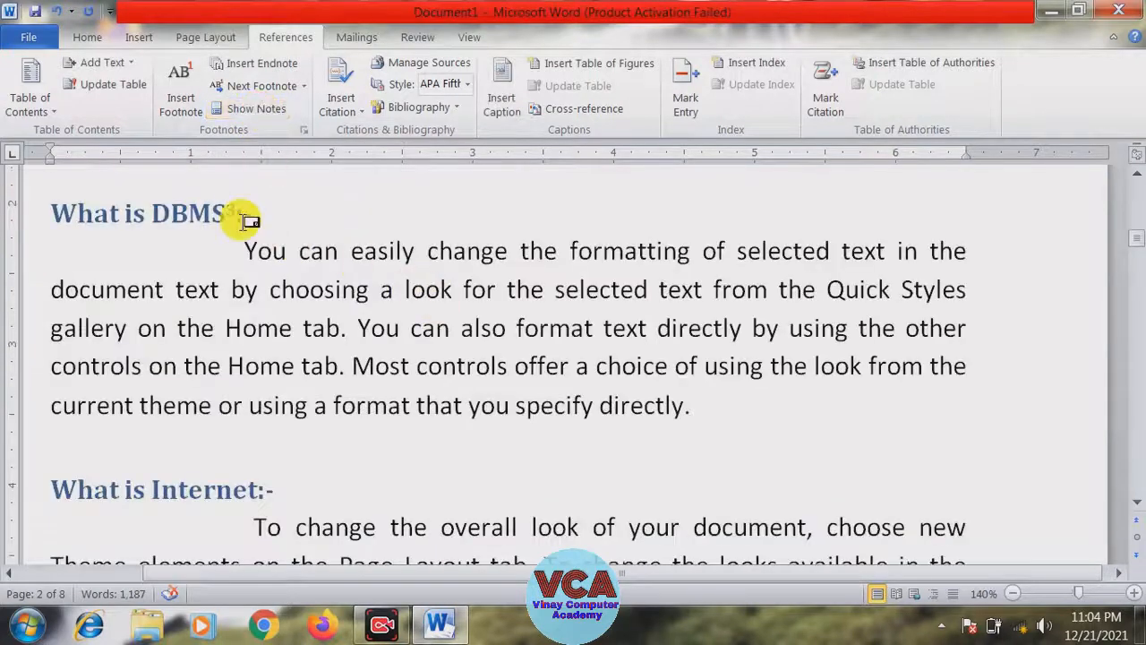
- Go from the first footnote's text to its reference in the "What is Computer" heading
drag(1134, 243, 1137, 277)
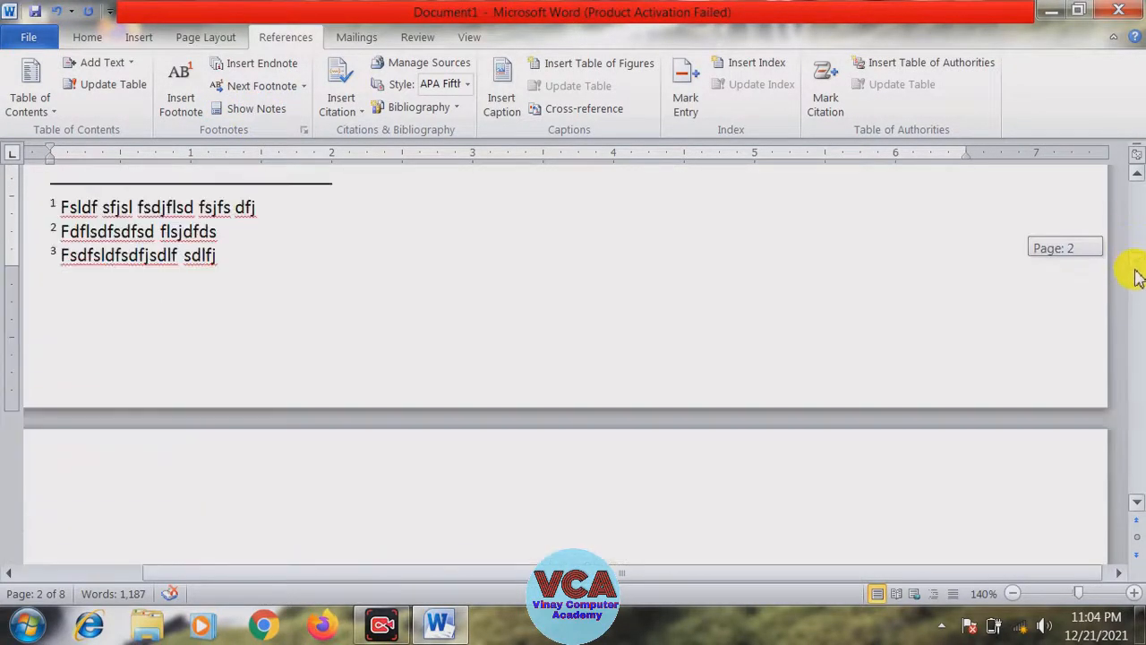
click(146, 201)
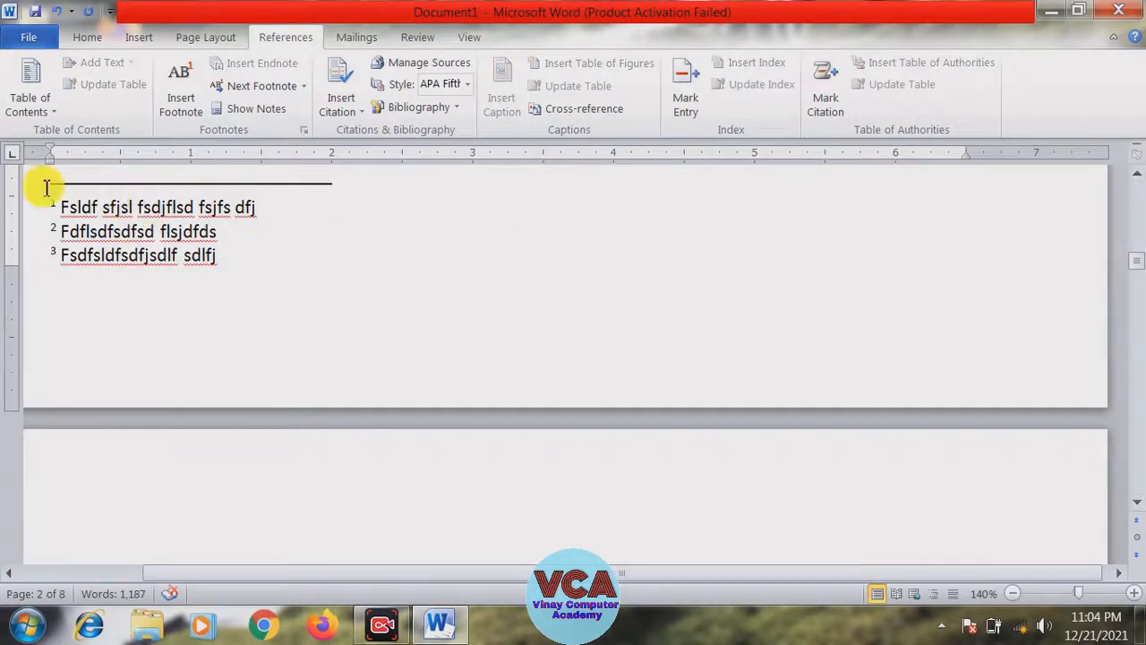
click(260, 116)
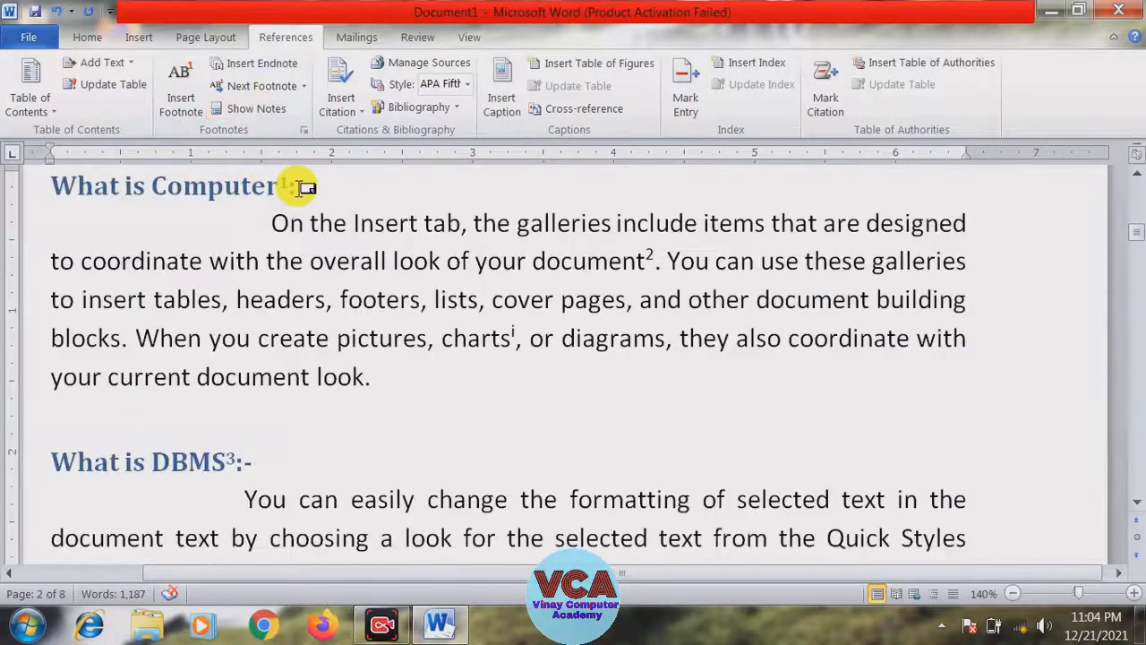
- Go from the second endnote's text at the end of the document to its reference on "cover pages"
drag(1140, 246, 1140, 478)
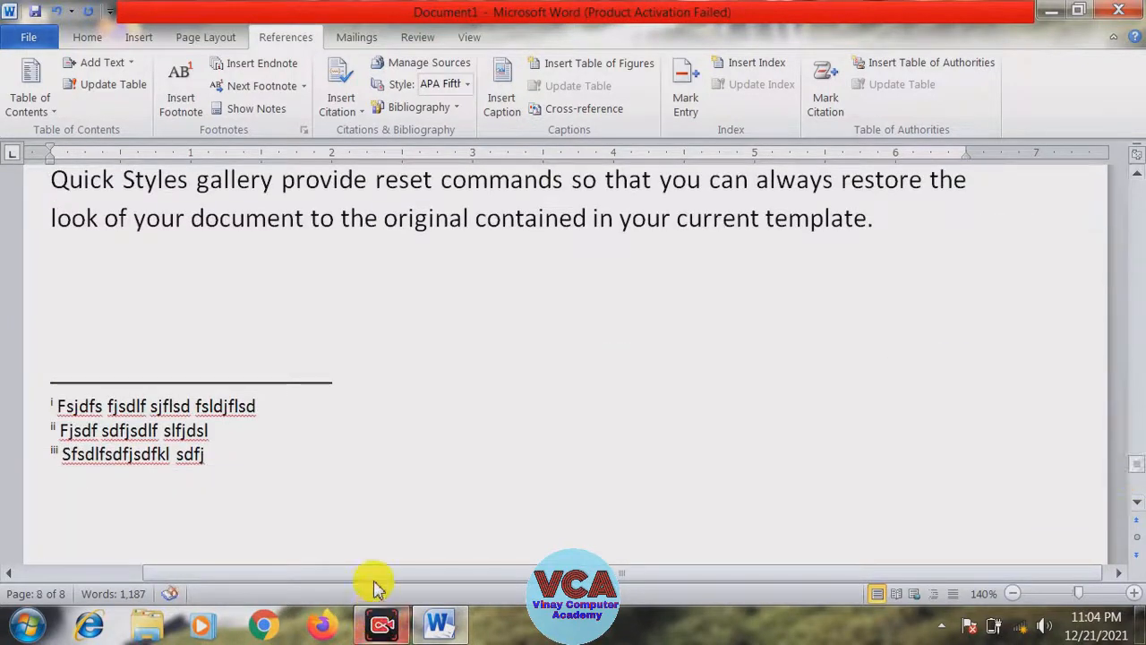
drag(367, 572, 285, 570)
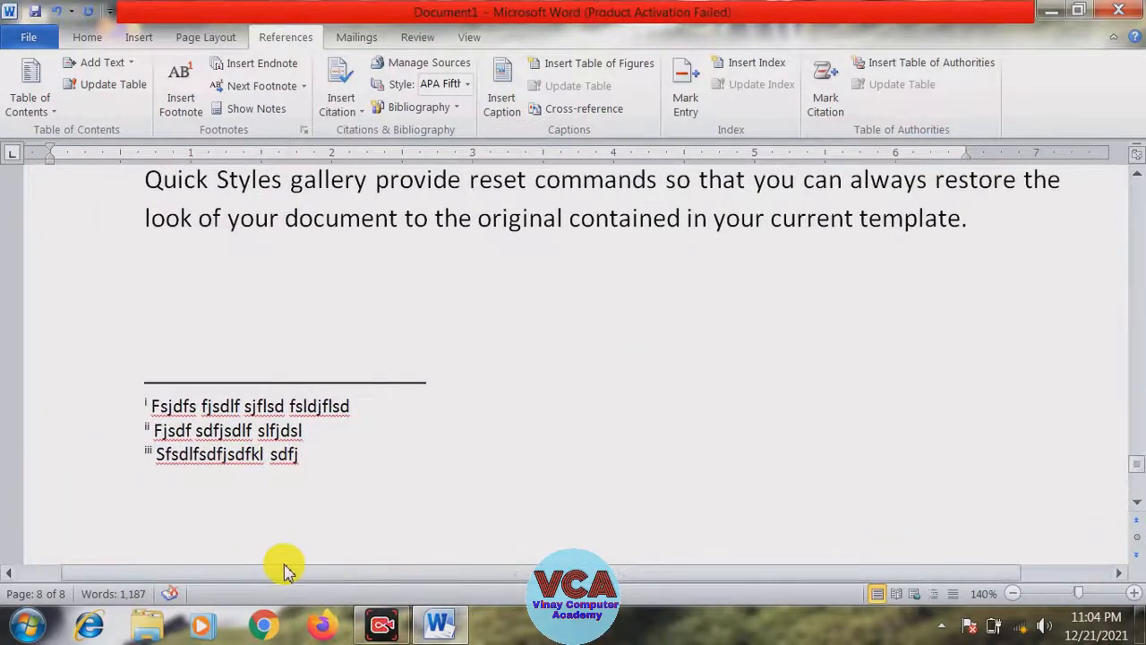
click(211, 451)
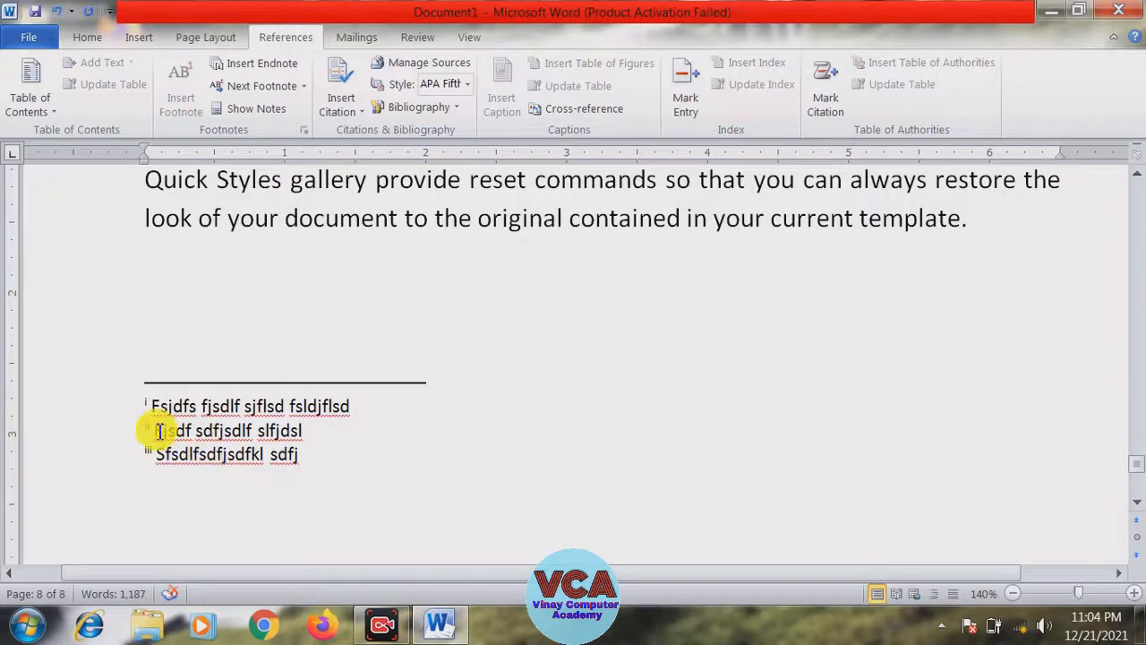
drag(147, 432, 189, 432)
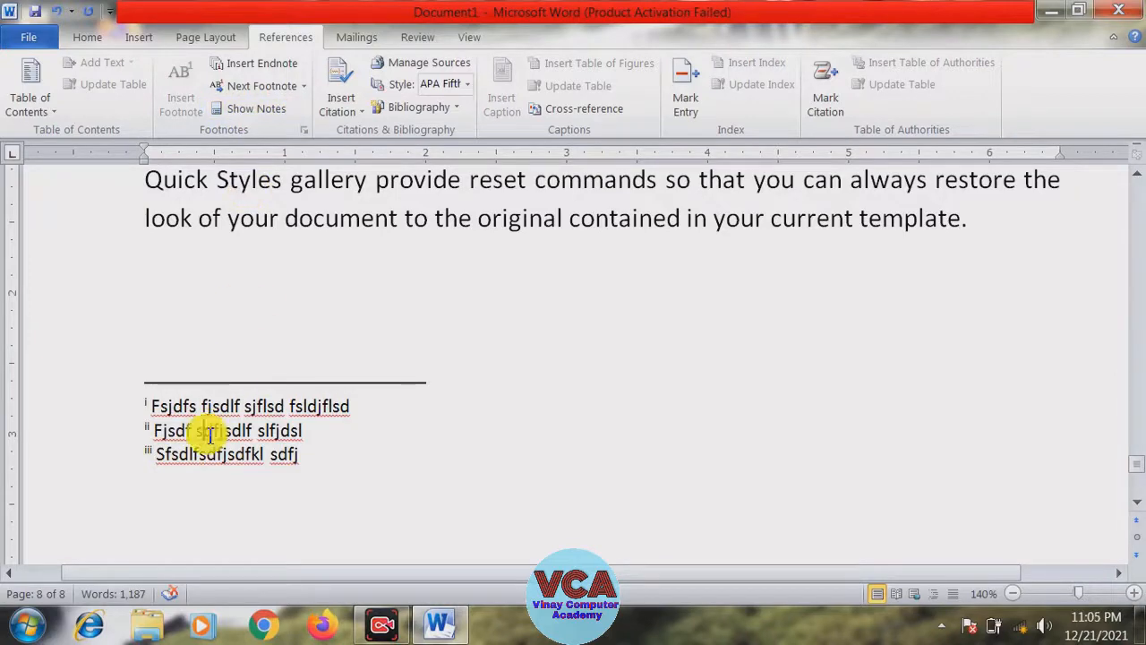
click(257, 108)
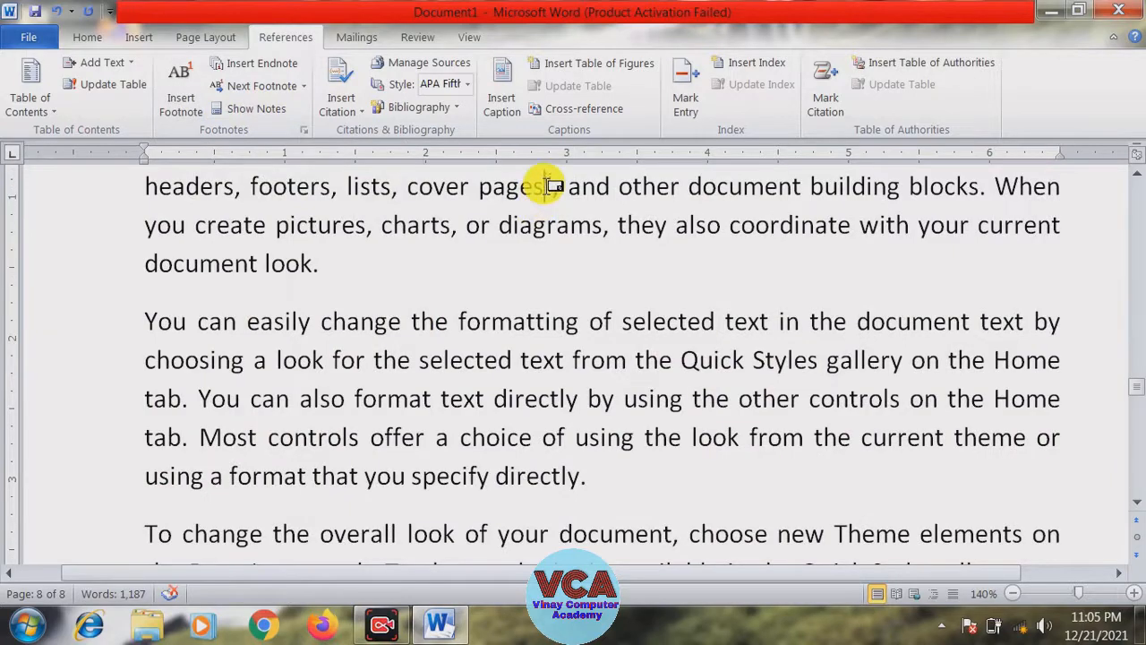
- Go from the first endnote's text on page 8 to its reference on "charts" on page 2
drag(1135, 403, 1126, 463)
click(219, 308)
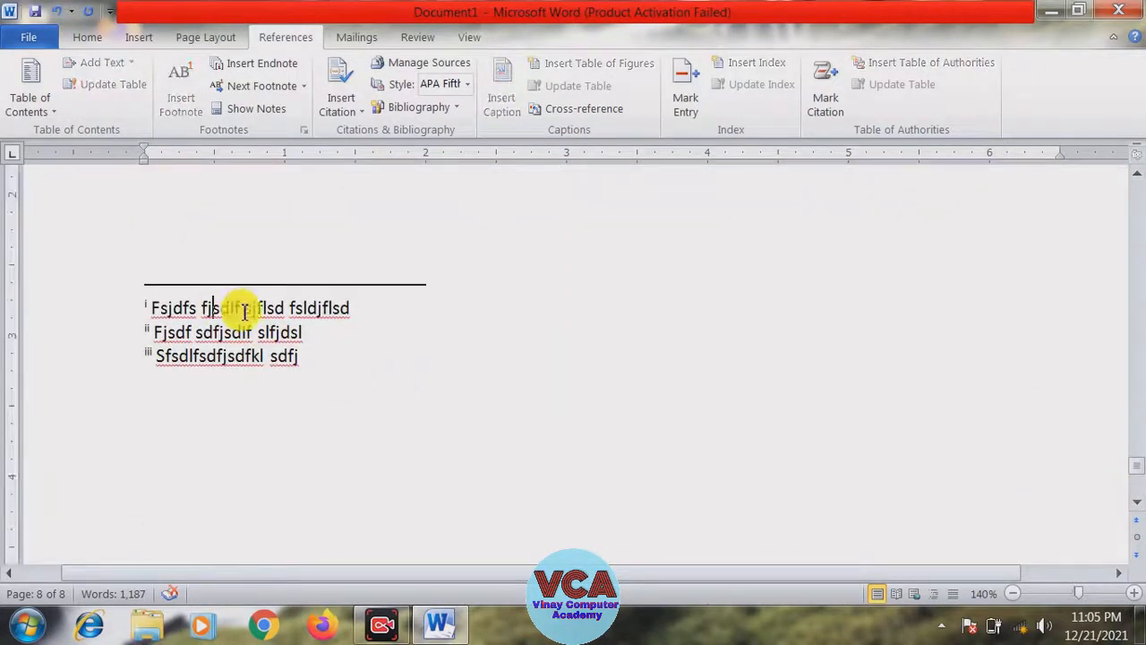
double_click(219, 308)
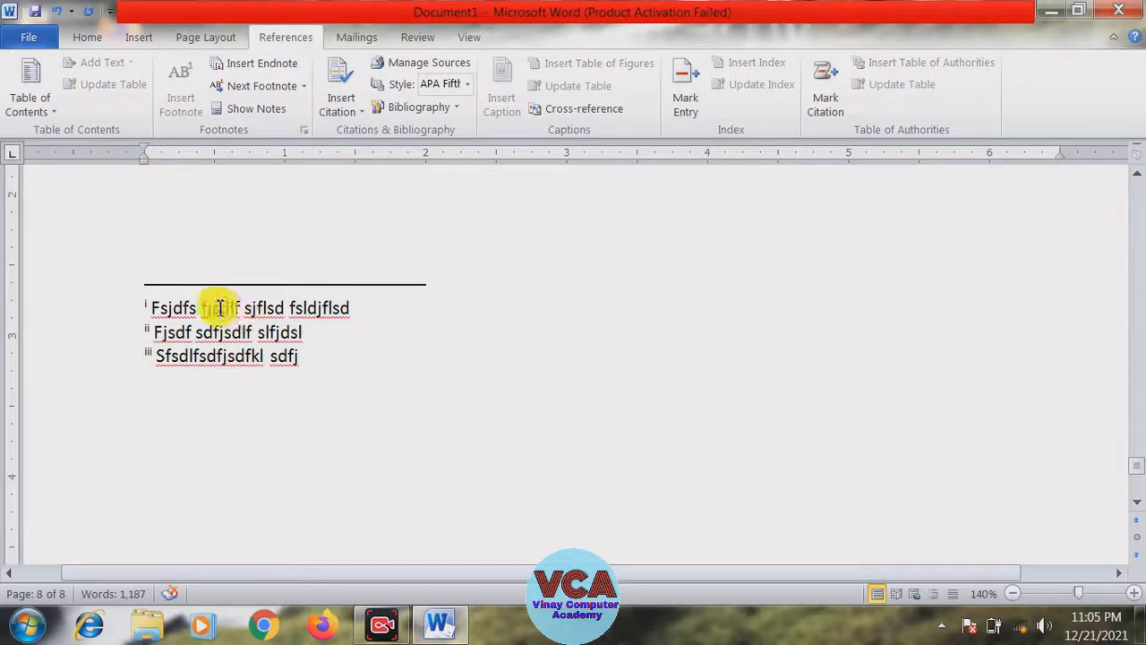
click(254, 111)
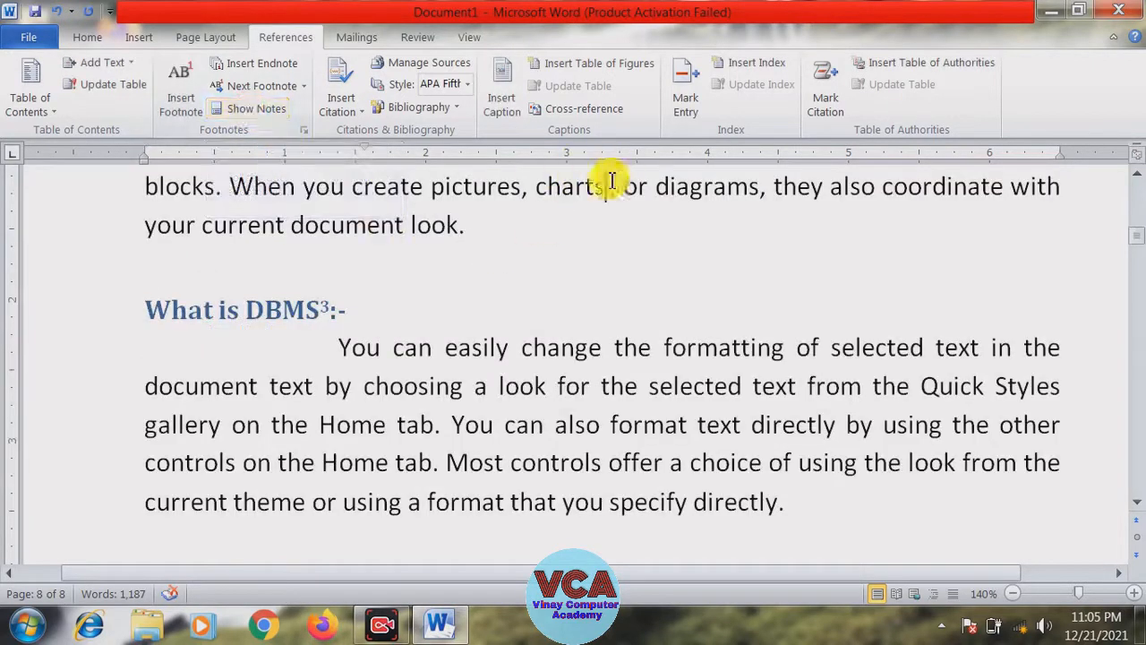
click(550, 213)
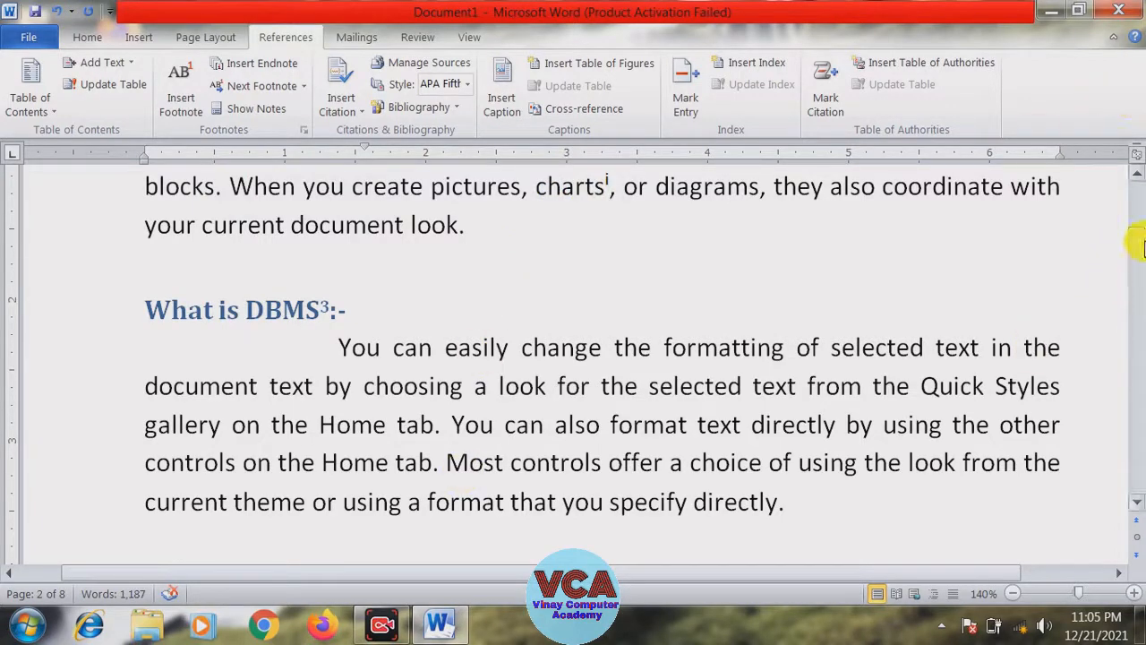
- Return to the table of contents on page 1 and place the cursor in it
drag(1139, 246, 1130, 197)
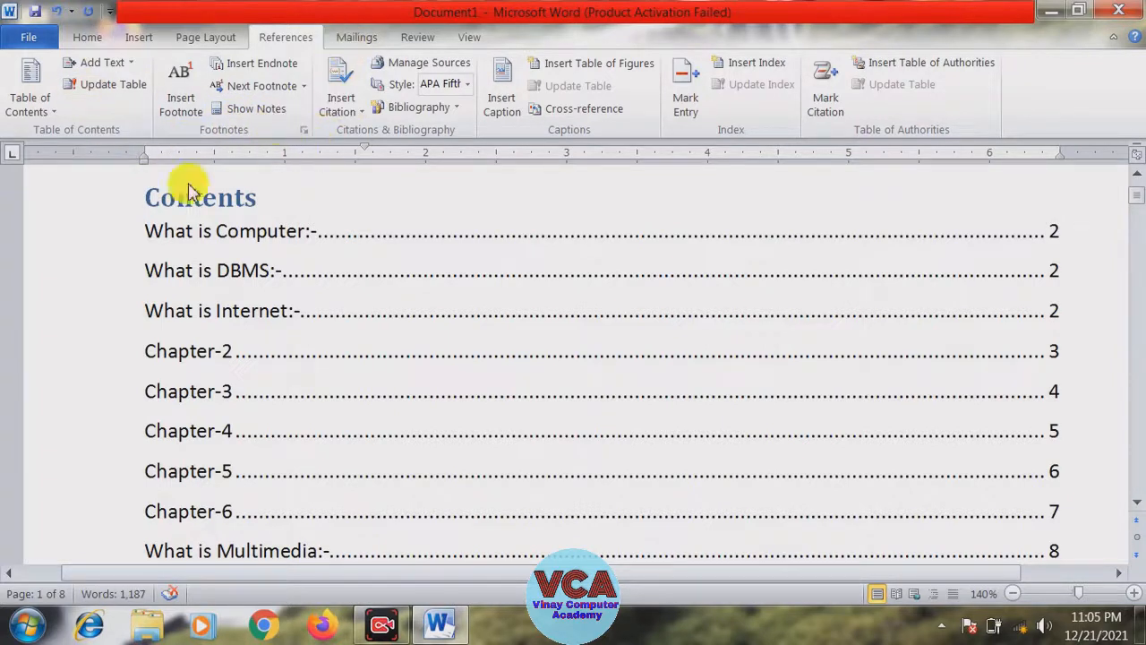
click(267, 304)
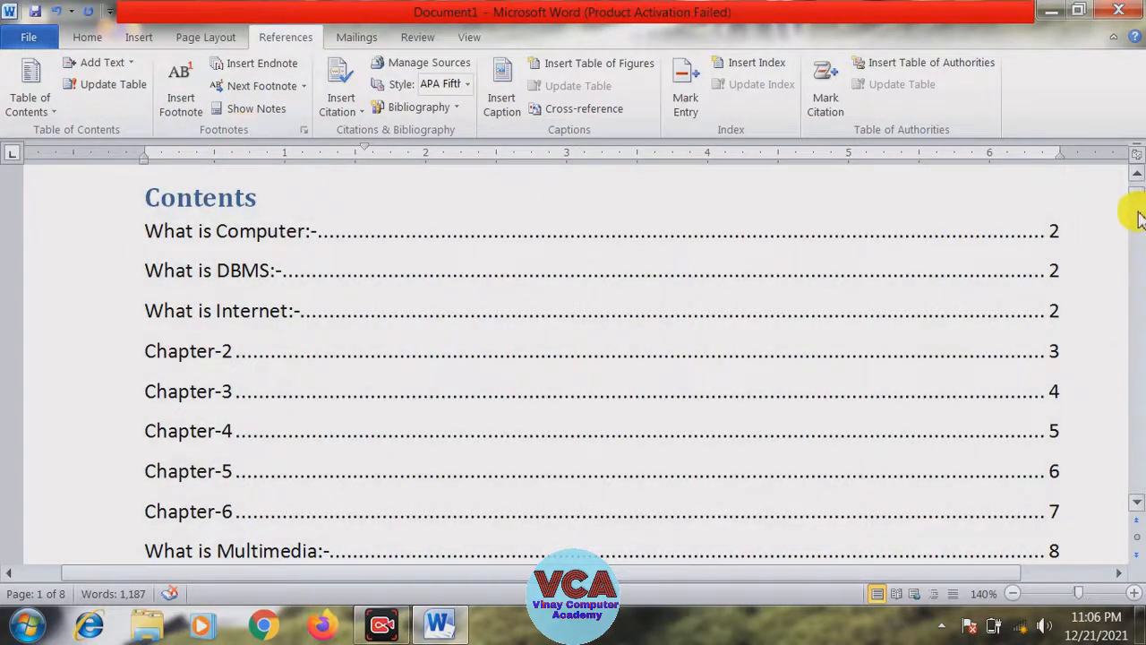
click(1138, 207)
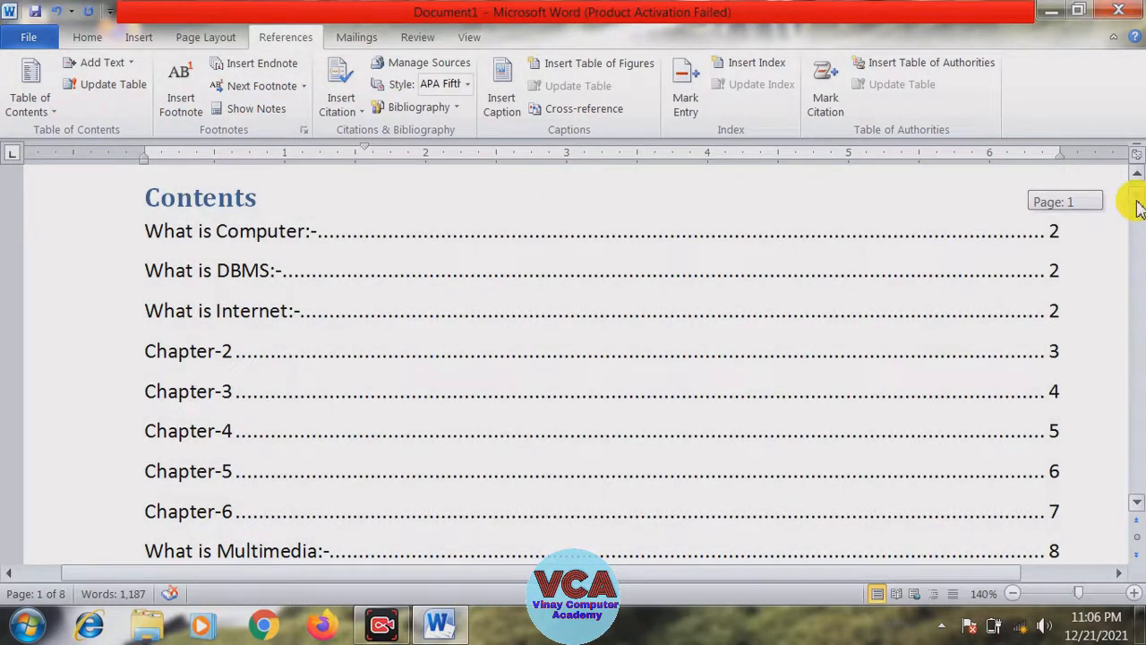
drag(1139, 208, 1138, 208)
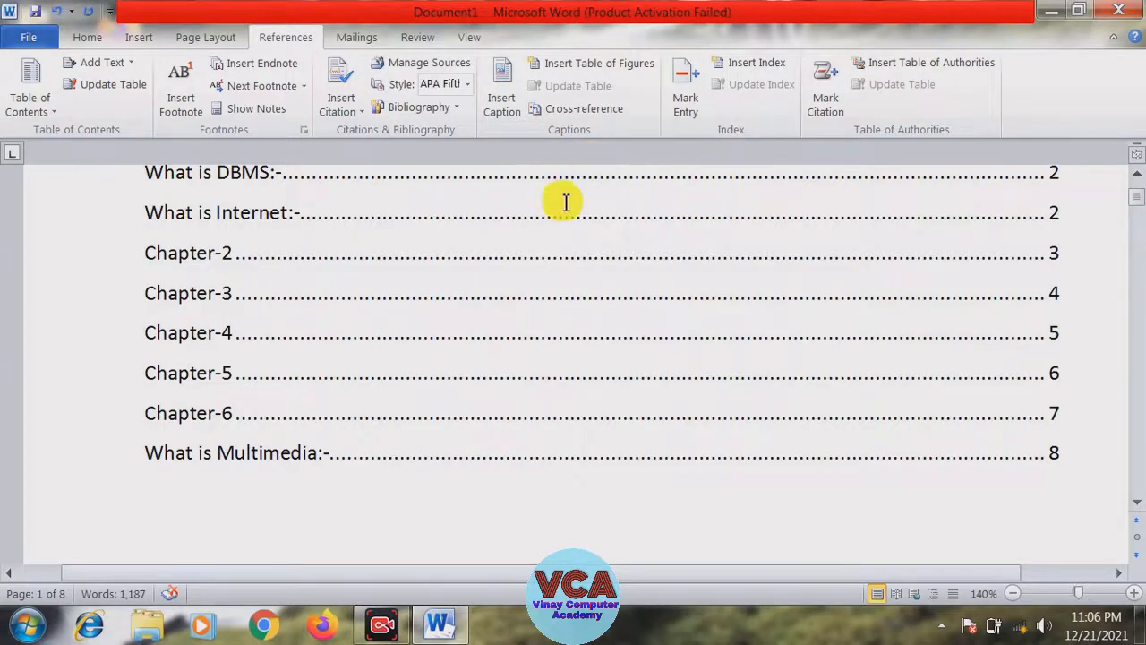
click(727, 311)
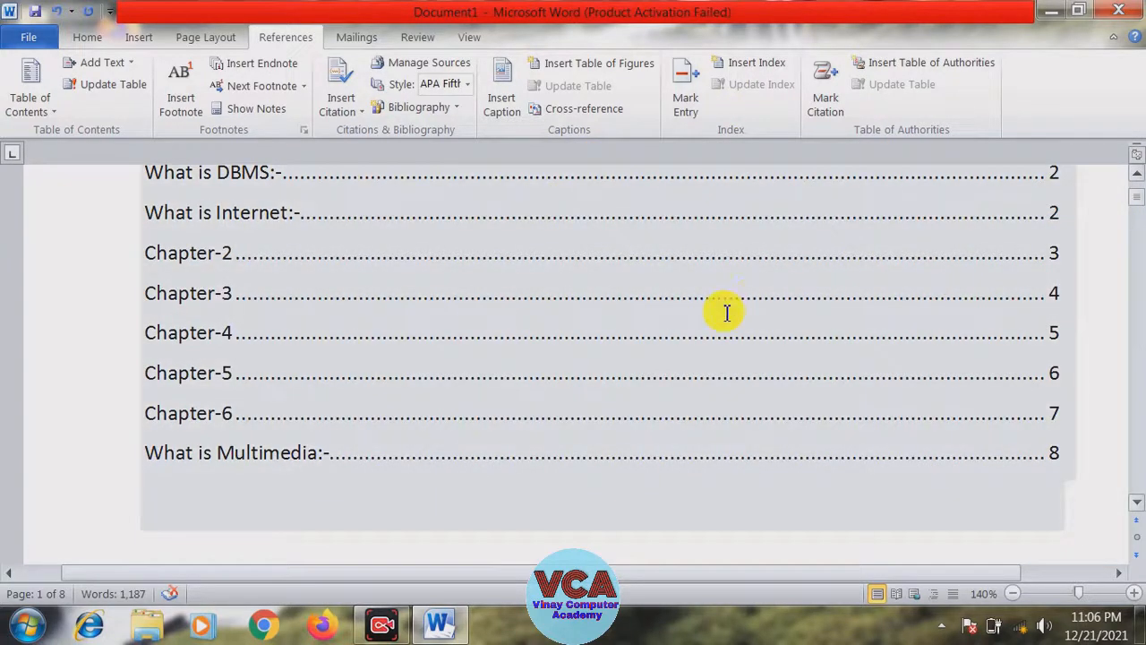